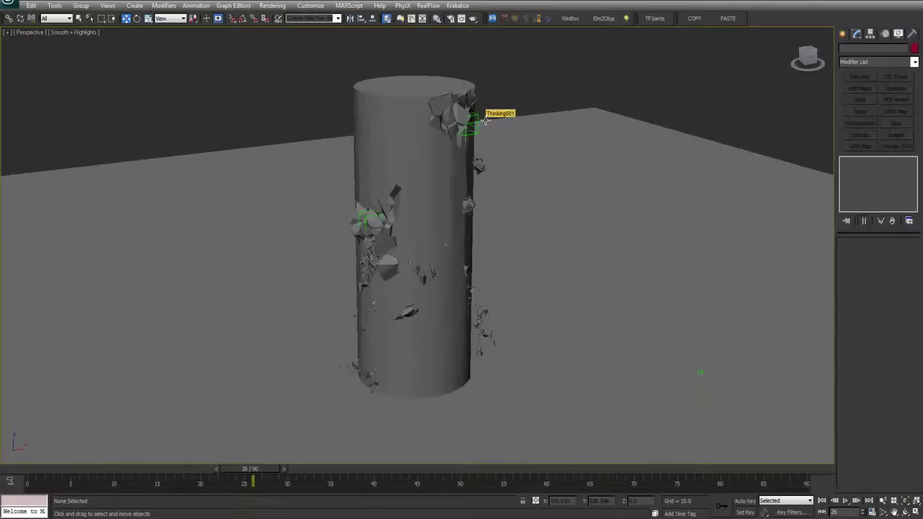
# Play back the cylinder fracture animation, return to the first frame and show edged faces.
pyautogui.press('/')
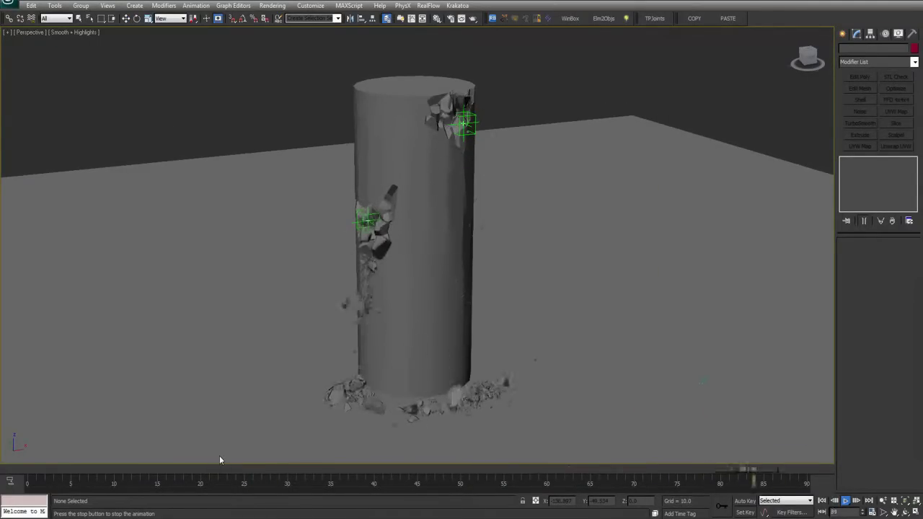
pyautogui.click(844, 500)
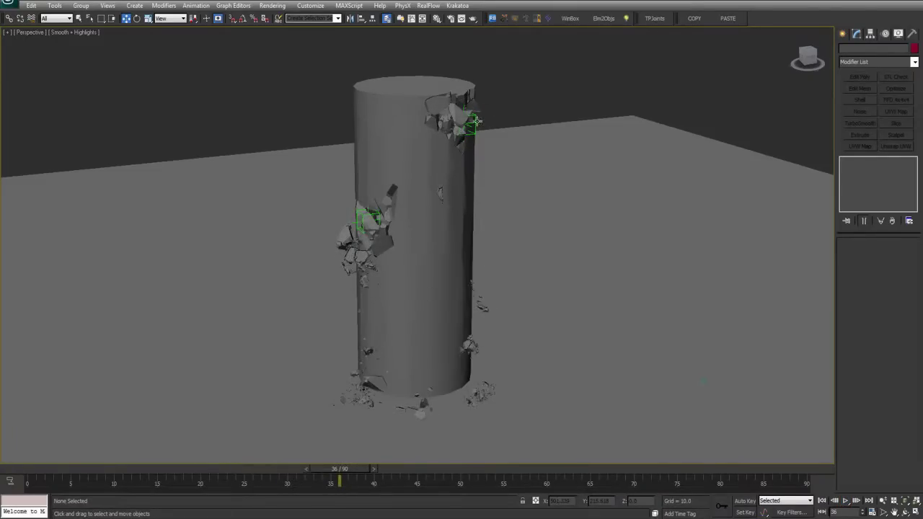
pyautogui.press('Home')
pyautogui.press('F4')
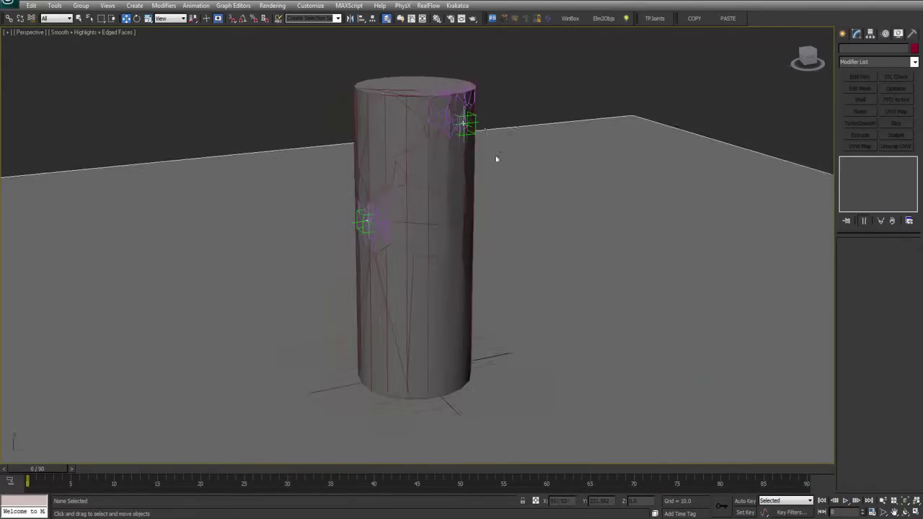
# Try moving the point helpers to new spots on the cylinder and inspect the resulting fracture areas.
pyautogui.click(474, 124)
pyautogui.moveTo(487, 124)
pyautogui.keyDown('alt'); pyautogui.mouseDown(button='middle')
pyautogui.moveTo(469, 136)
pyautogui.moveTo(488, 124)
pyautogui.mouseUp(button='middle'); pyautogui.keyUp('alt')
pyautogui.click(360, 222)
pyautogui.moveTo(366, 187); pyautogui.dragTo(366, 104)
pyautogui.click(470, 121)
pyautogui.click(469, 123)
pyautogui.moveTo(470, 118); pyautogui.dragTo(424, 291)
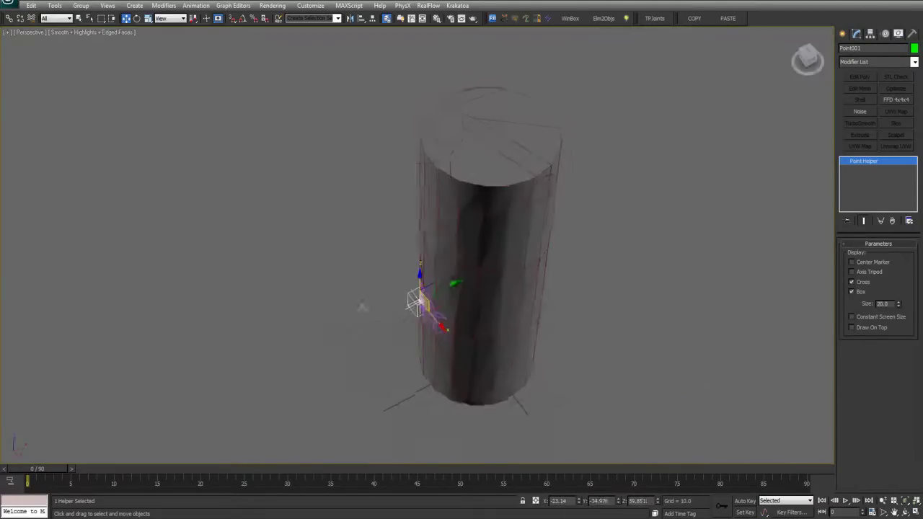
pyautogui.moveTo(417, 302); pyautogui.dragTo(432, 319)
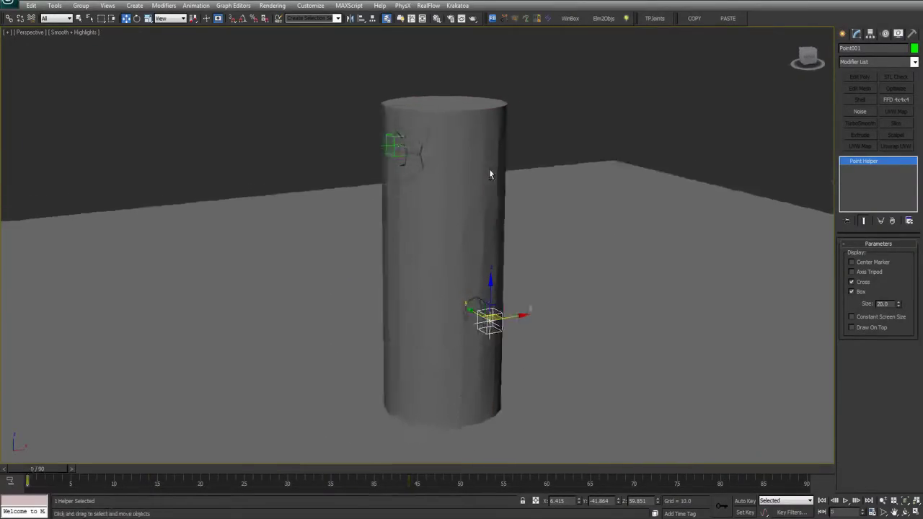
pyautogui.keyDown('alt'); pyautogui.moveTo(489, 170); pyautogui.dragTo(532, 207, button='middle'); pyautogui.keyUp('alt')
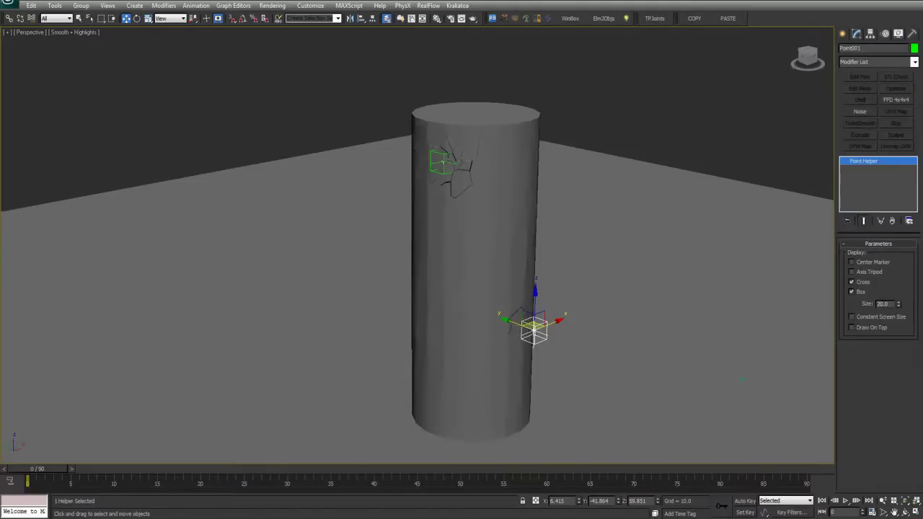
pyautogui.keyDown('alt'); pyautogui.moveTo(688, 64); pyautogui.dragTo(618, 105, button='middle'); pyautogui.keyUp('alt')
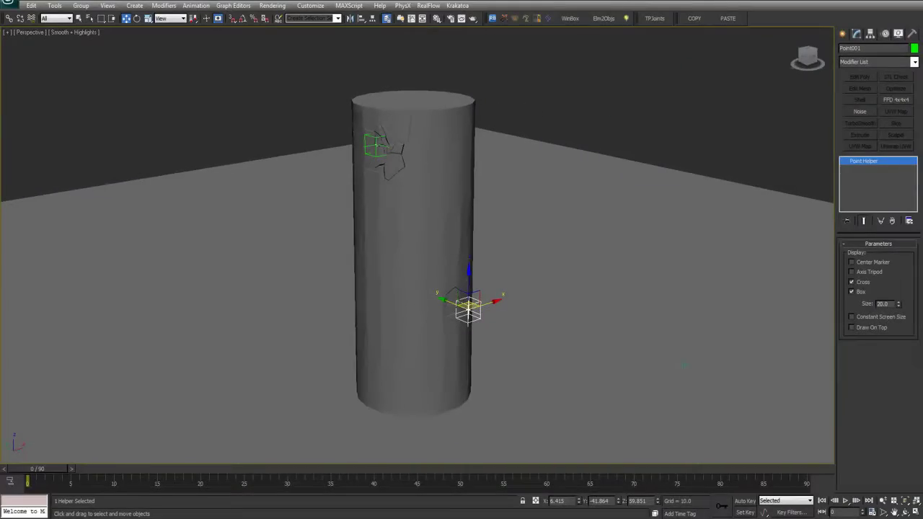
pyautogui.moveTo(574, 153); pyautogui.dragTo(564, 150, button='middle')
pyautogui.click(6, 4)
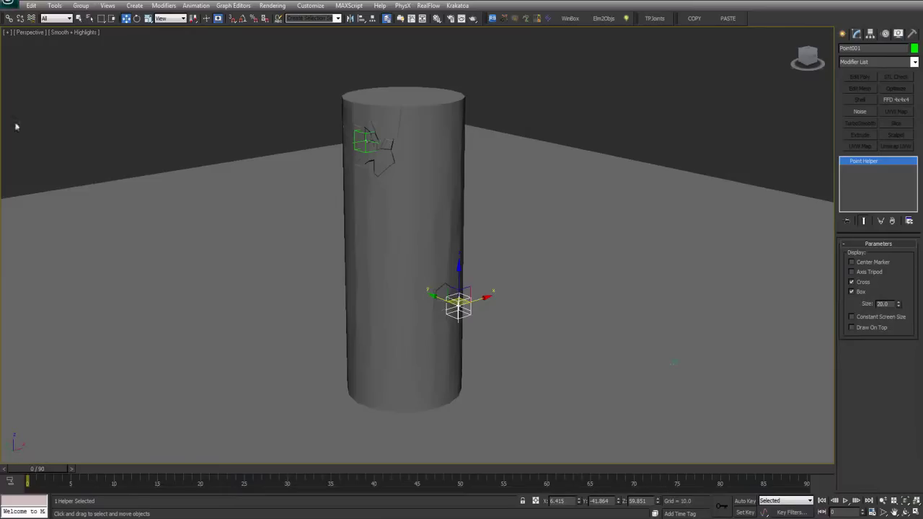
pyautogui.click(49, 46)
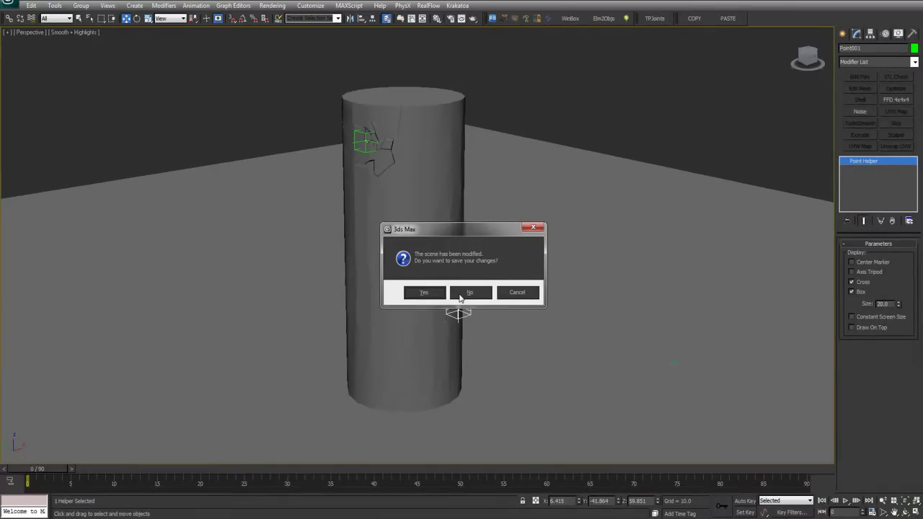
pyautogui.click(437, 294)
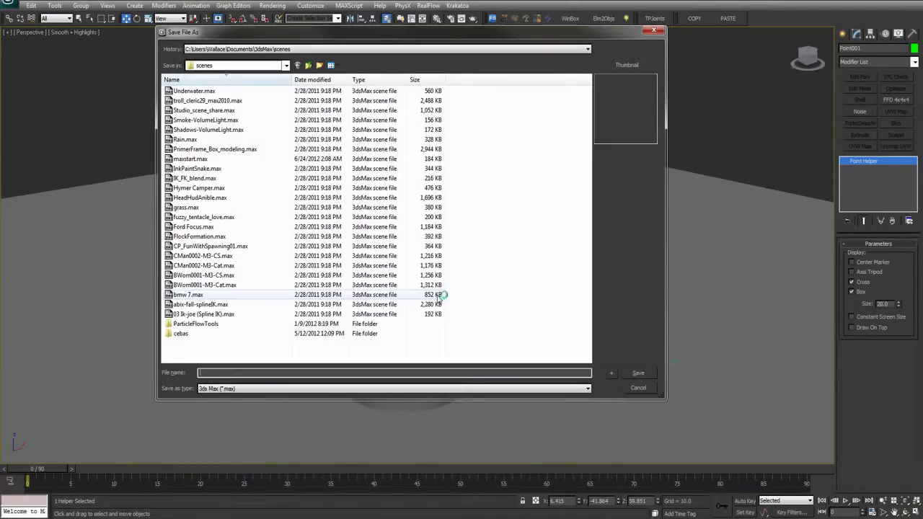
pyautogui.click(630, 389)
# Reset the scene, discarding the unsaved changes.
pyautogui.click(7, 4)
pyautogui.click(49, 47)
pyautogui.click(456, 294)
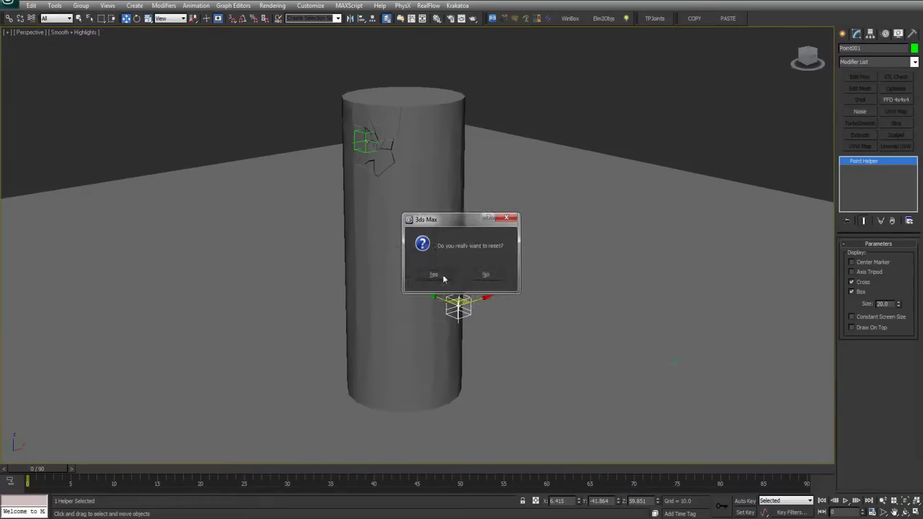
pyautogui.click(439, 276)
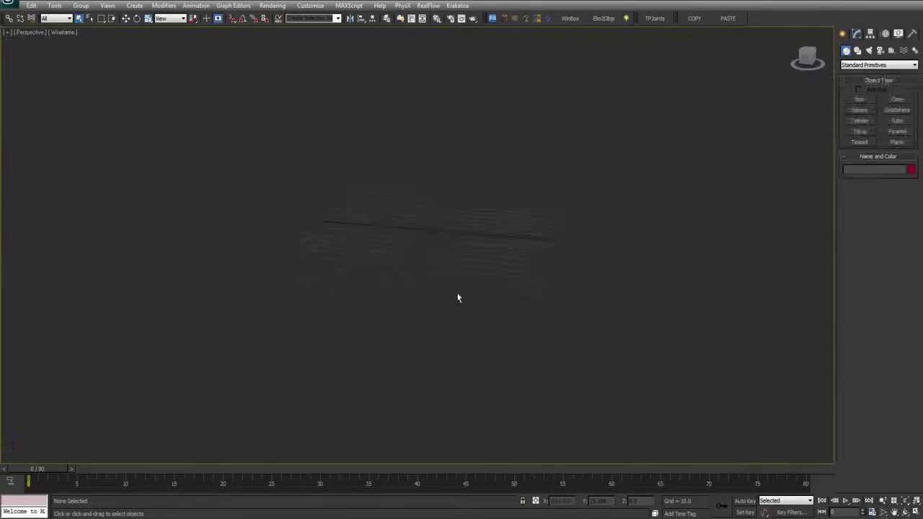
# Create a flat box about 282 by 282 with a height of about -38, centred near the origin.
pyautogui.click(861, 100)
pyautogui.keyDown('ctrl'); pyautogui.moveTo(436, 234); pyautogui.dragTo(665, 469); pyautogui.keyUp('ctrl')
pyautogui.click(654, 515)
pyautogui.scroll(-5, 574, 327)
pyautogui.keyDown('alt'); pyautogui.moveTo(575, 327); pyautogui.dragTo(530, 311, button='middle'); pyautogui.keyUp('alt')
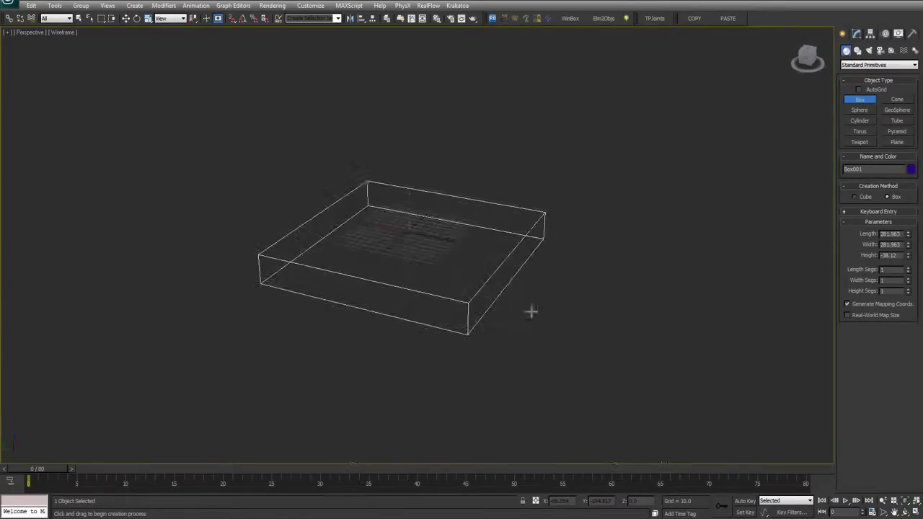
# Enlarge the box to about 806 long, 691 wide and -58 high, and show it shaded.
pyautogui.click(856, 34)
pyautogui.moveTo(910, 275); pyautogui.dragTo(906, 321)
pyautogui.moveTo(908, 257); pyautogui.dragTo(918, 160)
pyautogui.moveTo(908, 265); pyautogui.dragTo(914, 192)
pyautogui.press('F3')
pyautogui.keyDown('alt'); pyautogui.moveTo(469, 186); pyautogui.dragTo(412, 200, button='middle'); pyautogui.keyUp('alt')
pyautogui.press('j')
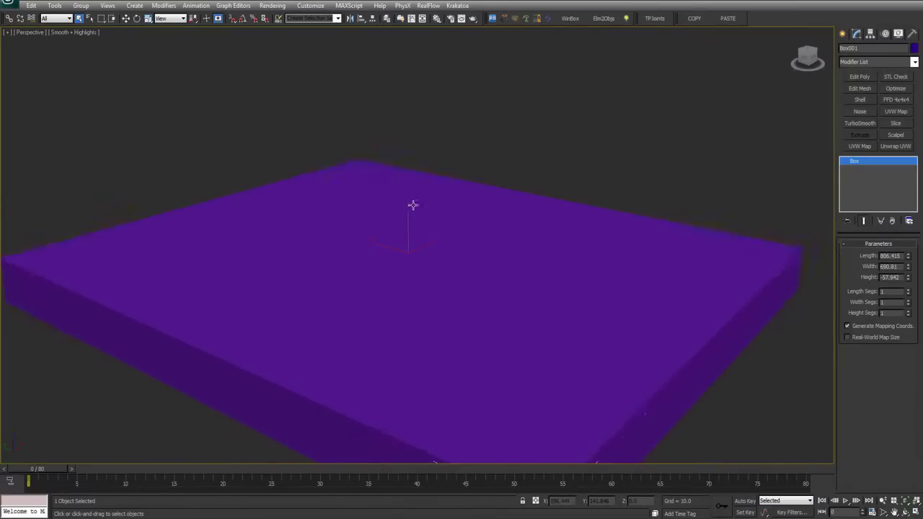
# Display edged faces and extend the box to about 831 long and 877 wide.
pyautogui.press('F4')
pyautogui.keyDown('alt'); pyautogui.moveTo(502, 293); pyautogui.dragTo(517, 241, button='middle'); pyautogui.keyUp('alt')
pyautogui.scroll(5, 473, 271)
pyautogui.keyDown('alt'); pyautogui.moveTo(472, 272); pyautogui.dragTo(510, 252, button='middle'); pyautogui.keyUp('alt')
pyautogui.moveTo(908, 266); pyautogui.dragTo(909, 253)
pyautogui.press('w')
# Create a cylinder with a radius of about 27 and a height of about 129 standing near the box's centre.
pyautogui.keyDown('alt'); pyautogui.moveTo(494, 293); pyautogui.dragTo(483, 268, button='middle'); pyautogui.keyUp('alt')
pyautogui.rightClick(483, 256)
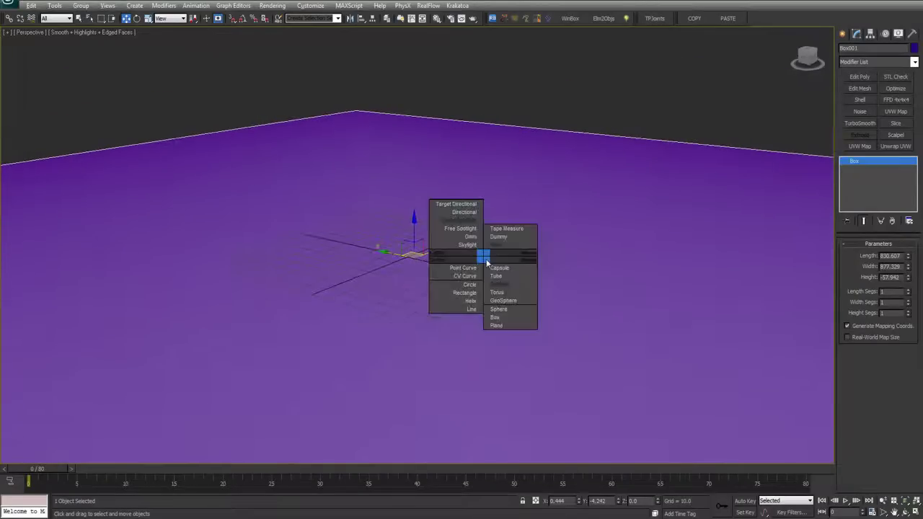
pyautogui.click(513, 285)
pyautogui.keyDown('alt'); pyautogui.moveTo(452, 247); pyautogui.dragTo(441, 247, button='middle'); pyautogui.keyUp('alt')
pyautogui.moveTo(409, 253); pyautogui.dragTo(421, 274)
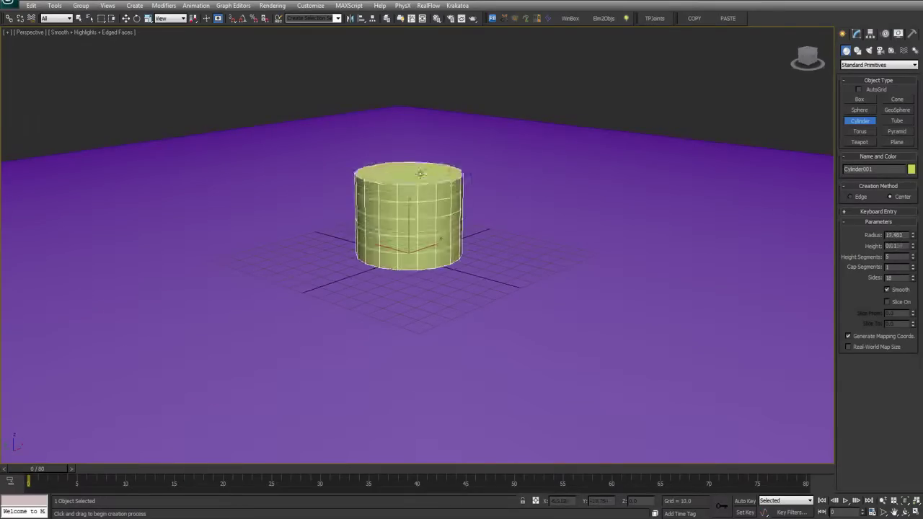
pyautogui.click(426, 7)
pyautogui.moveTo(426, 108); pyautogui.dragTo(414, 209, button='middle')
pyautogui.scroll(-3, 414, 209)
pyautogui.press('w')
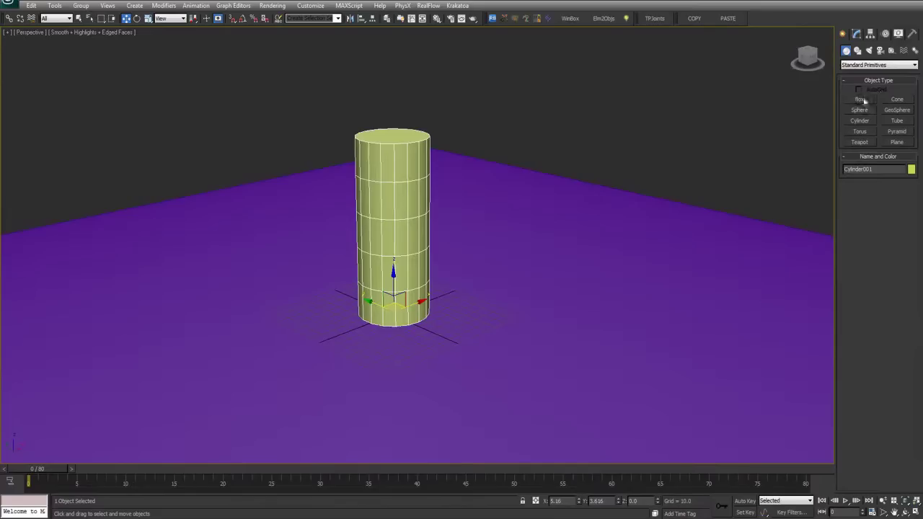
# Check the system unit scale in the units setup and leave it without making changes.
pyautogui.click(310, 5)
pyautogui.click(326, 139)
pyautogui.click(469, 173)
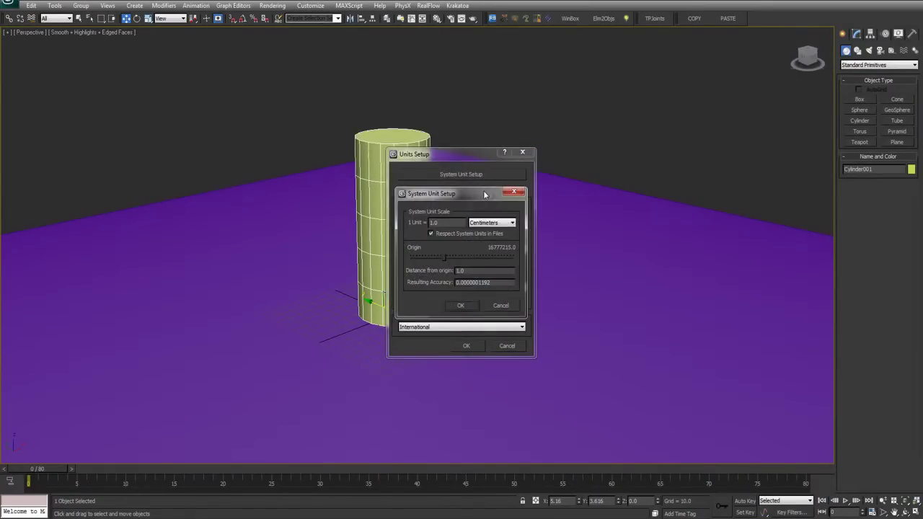
pyautogui.moveTo(481, 160); pyautogui.dragTo(472, 110)
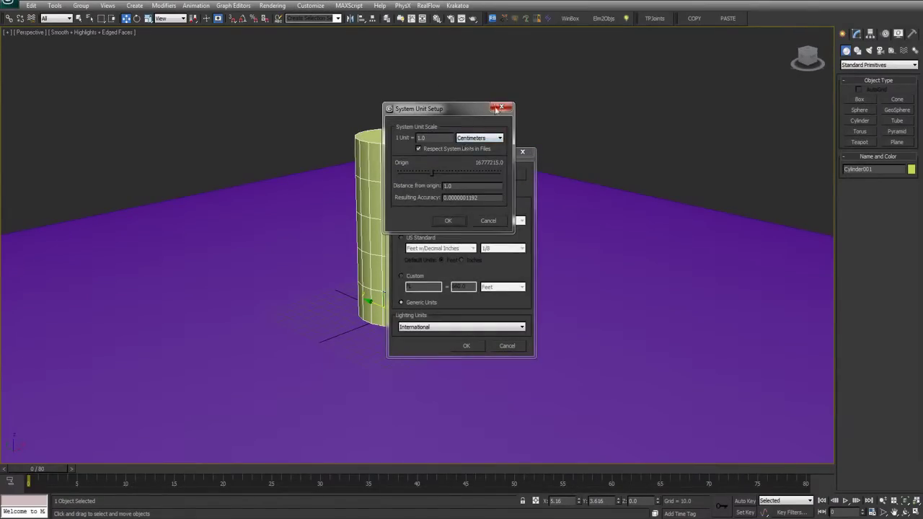
pyautogui.click(495, 108)
pyautogui.moveTo(483, 156); pyautogui.dragTo(473, 145)
pyautogui.click(512, 142)
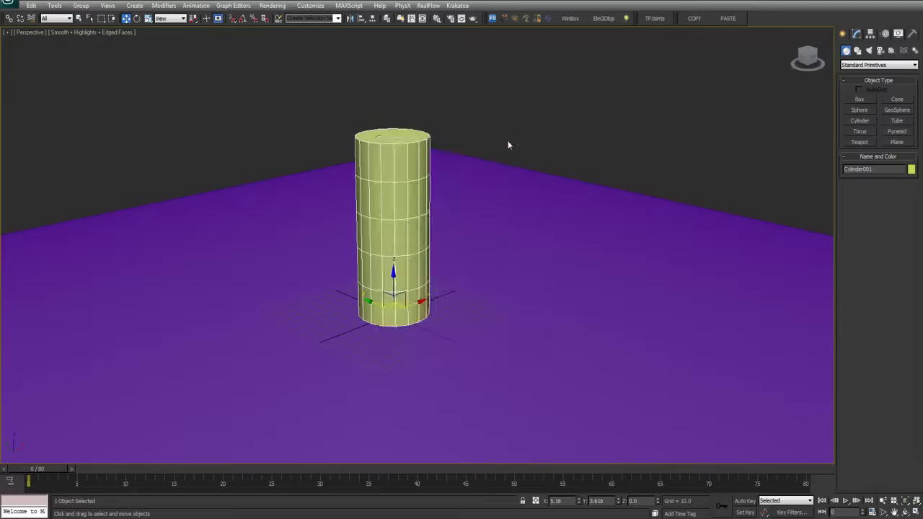
# Review the parameters of the cylinder and of the floor box.
pyautogui.click(856, 33)
pyautogui.scroll(2, 593, 270)
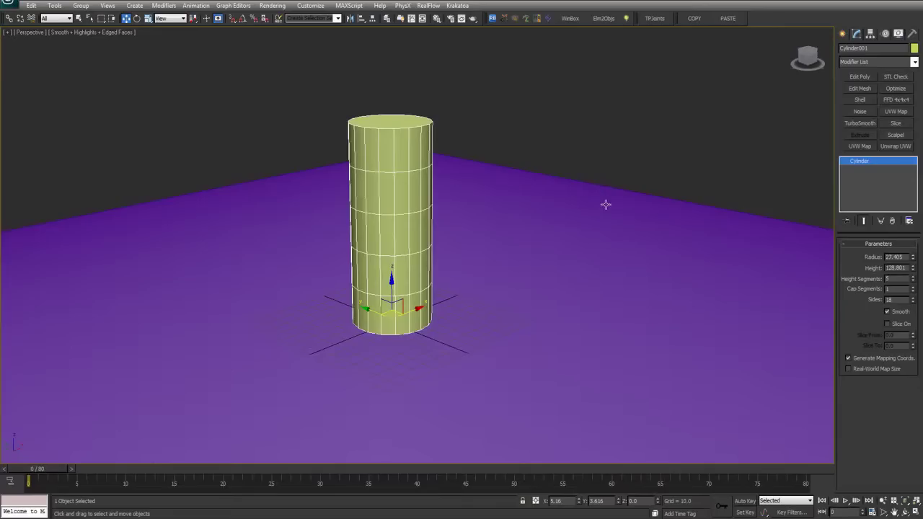
pyautogui.press('q')
pyautogui.moveTo(607, 237); pyautogui.dragTo(579, 233, button='middle')
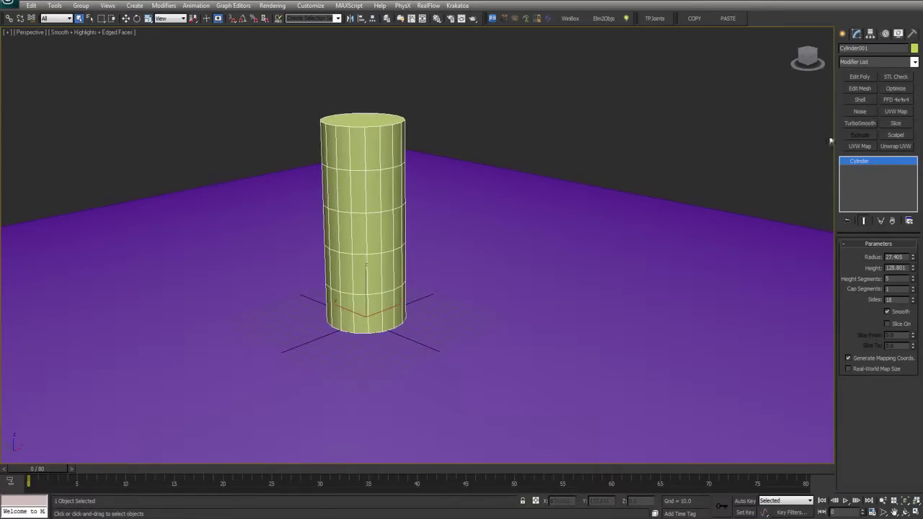
pyautogui.keyDown('alt'); pyautogui.moveTo(712, 282); pyautogui.dragTo(662, 260, button='middle'); pyautogui.keyUp('alt')
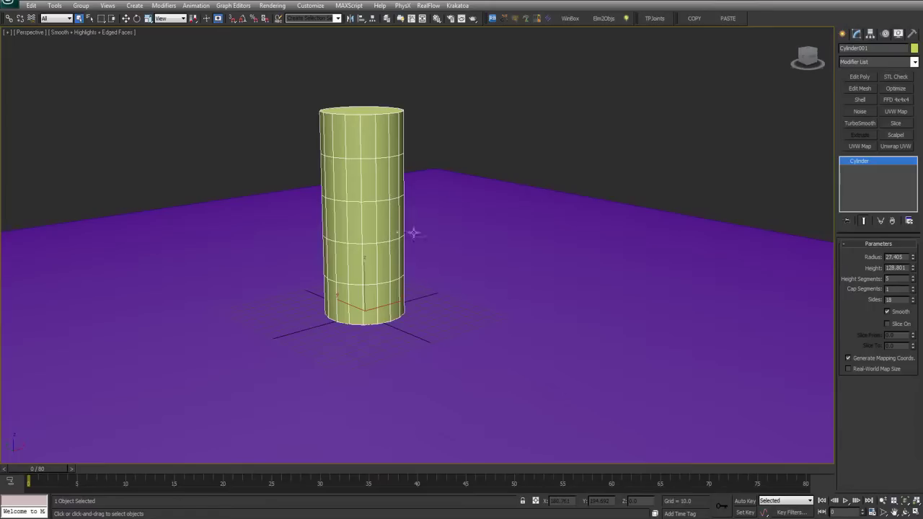
pyautogui.click(468, 195)
pyautogui.moveTo(575, 70); pyautogui.dragTo(584, 54, button='middle')
pyautogui.keyDown('alt'); pyautogui.moveTo(518, 136); pyautogui.dragTo(516, 134, button='middle'); pyautogui.keyUp('alt')
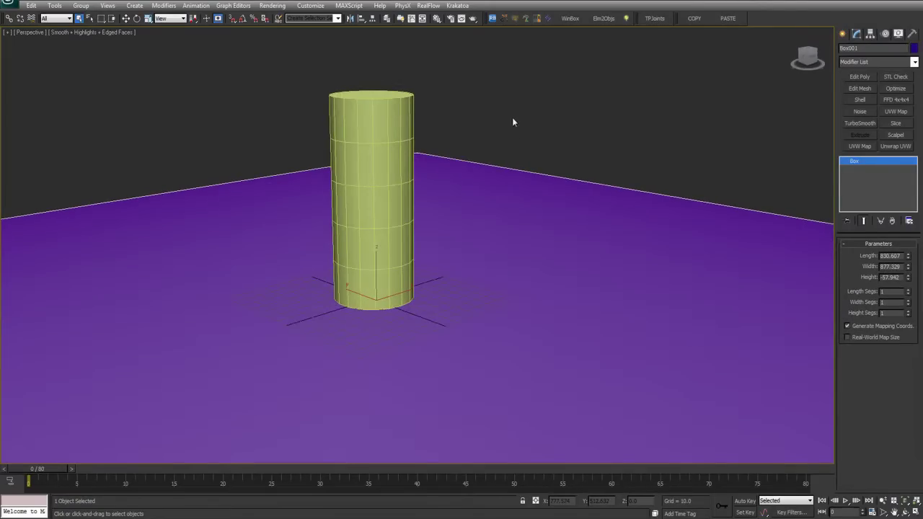
# Create a Thinking particle system beside the base of the cylinder.
pyautogui.click(842, 33)
pyautogui.click(878, 65)
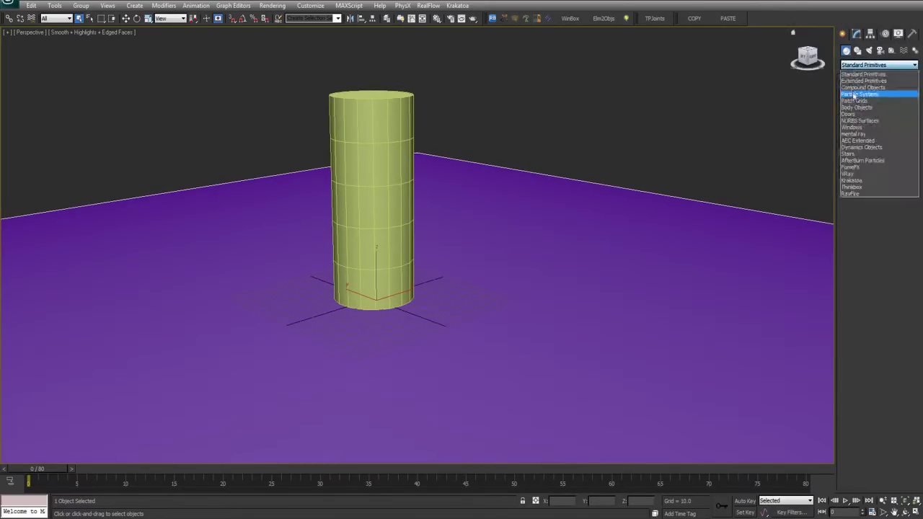
pyautogui.click(865, 95)
pyautogui.click(896, 132)
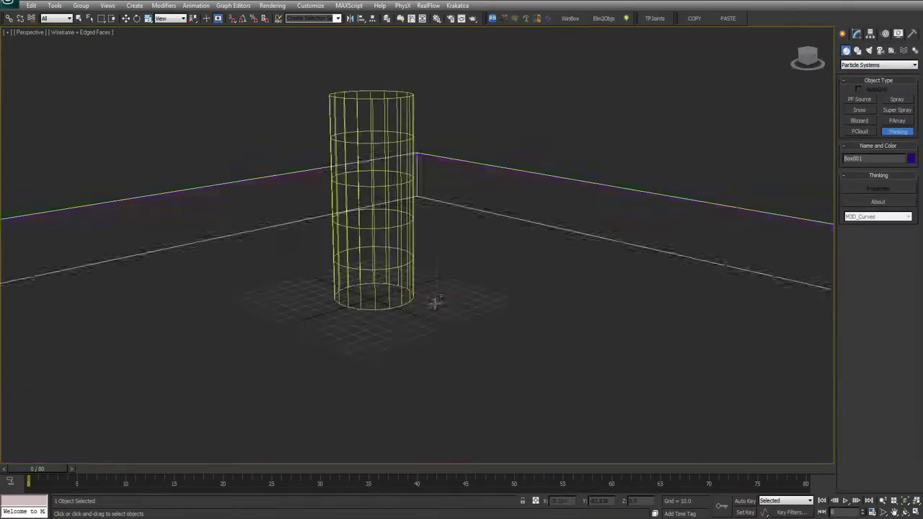
pyautogui.click(437, 299)
pyautogui.press('F3')
pyautogui.press('F3')
pyautogui.press('F3')
pyautogui.press('w')
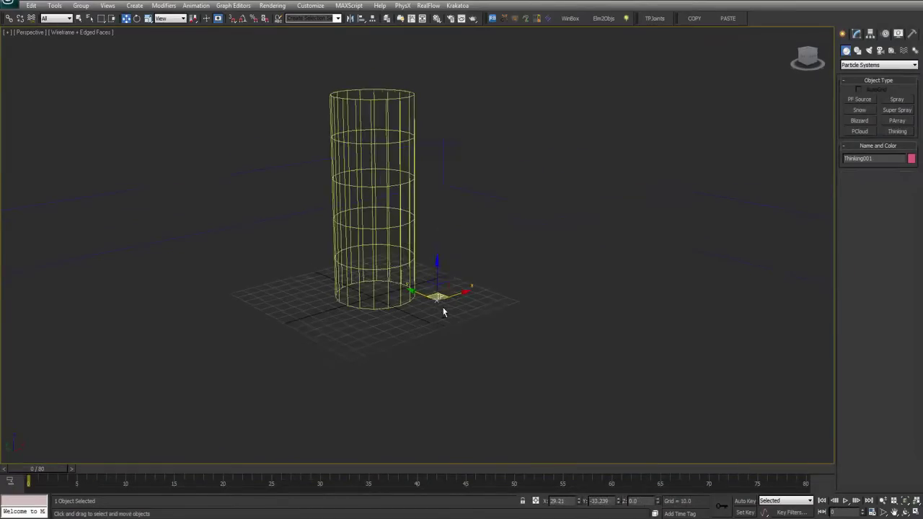
pyautogui.moveTo(438, 296); pyautogui.dragTo(440, 294)
# Open the Thinking system's properties, adjust the heights of its group and dynamic lists, and show the scene shaded.
pyautogui.click(856, 34)
pyautogui.click(871, 256)
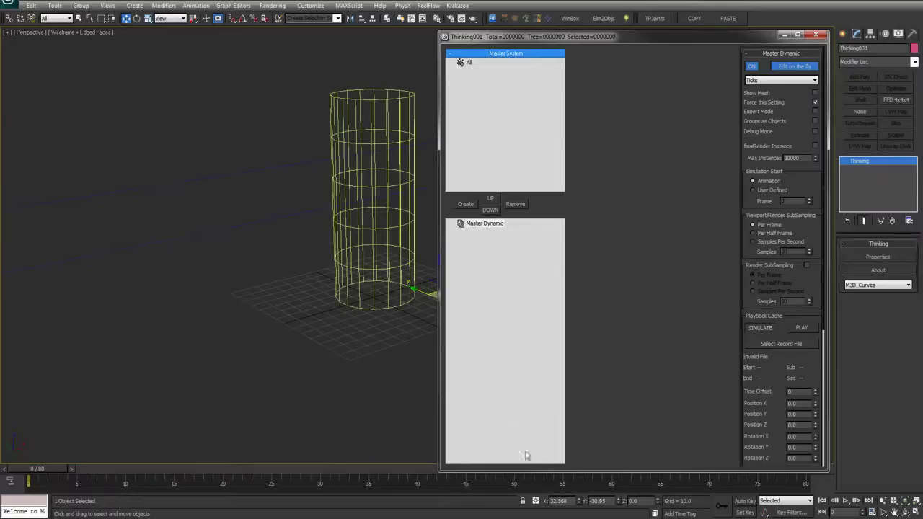
pyautogui.moveTo(535, 464); pyautogui.dragTo(536, 428)
pyautogui.moveTo(546, 196); pyautogui.dragTo(546, 168)
pyautogui.moveTo(549, 399); pyautogui.dragTo(549, 426)
pyautogui.moveTo(261, 163); pyautogui.dragTo(163, 178, button='middle')
pyautogui.scroll(1, 170, 177)
pyautogui.scroll(1, 231, 149)
pyautogui.moveTo(232, 149)
pyautogui.mouseDown(button='middle')
pyautogui.moveTo(230, 160)
pyautogui.moveTo(240, 142)
pyautogui.mouseUp(button='middle')
pyautogui.press('F3')
# Create a particle group under All in the master system and name it Cyclinder.
pyautogui.click(468, 179)
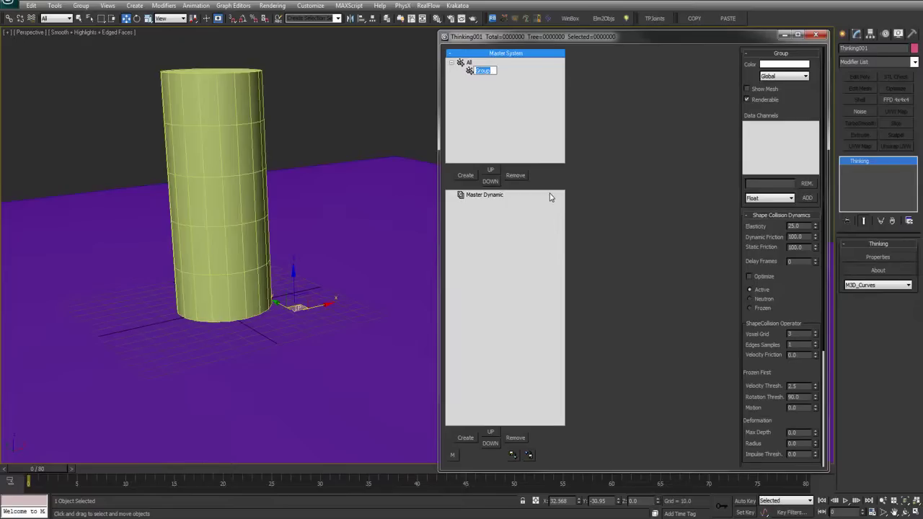
pyautogui.write('Obje')
pyautogui.press('Return')
pyautogui.click(479, 72)
pyautogui.write('Cyl')
pyautogui.press('BackSpace')
pyautogui.press('BackSpace')
pyautogui.write('c')
# Rename the group as Cylinder using text copied from the cylinder object's name, and deselect the cylinder.
pyautogui.click(302, 130)
pyautogui.click(259, 130)
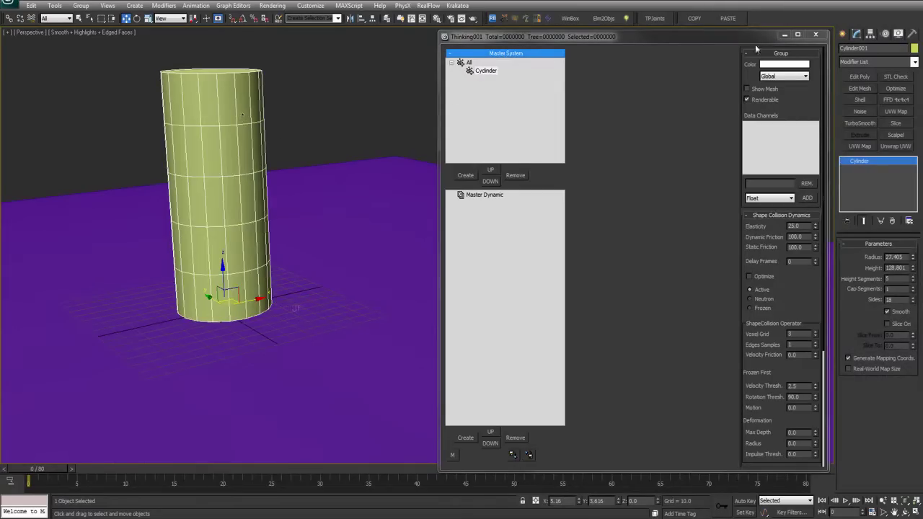
pyautogui.moveTo(858, 47); pyautogui.dragTo(826, 48)
pyautogui.hotkey('ctrl', 'c')
pyautogui.click(485, 71)
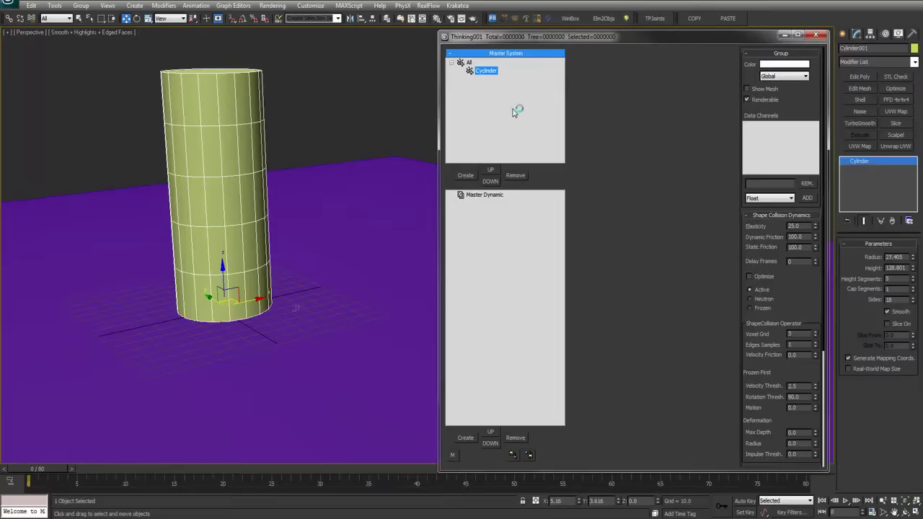
pyautogui.hotkey('ctrl', 'v')
pyautogui.press('Return')
pyautogui.moveTo(248, 158); pyautogui.dragTo(259, 158, button='middle')
pyautogui.press('q')
pyautogui.scroll(2, 306, 117)
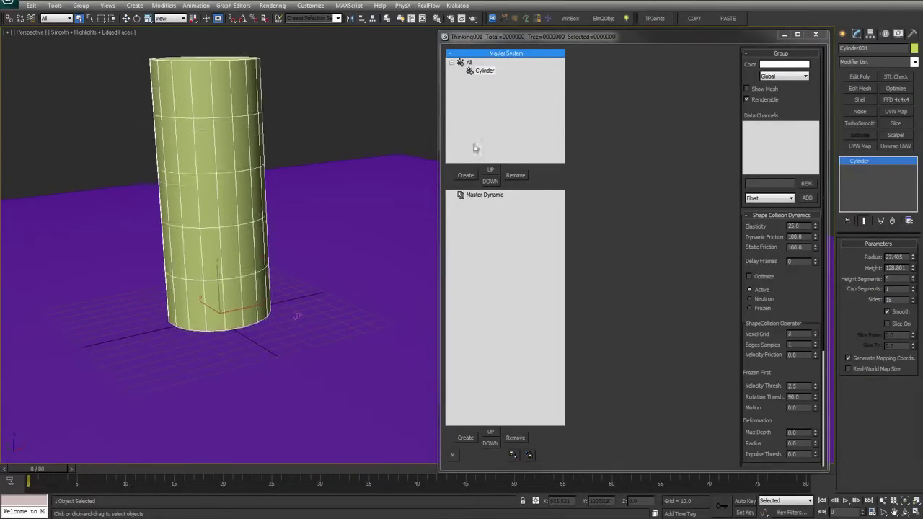
pyautogui.click(296, 104)
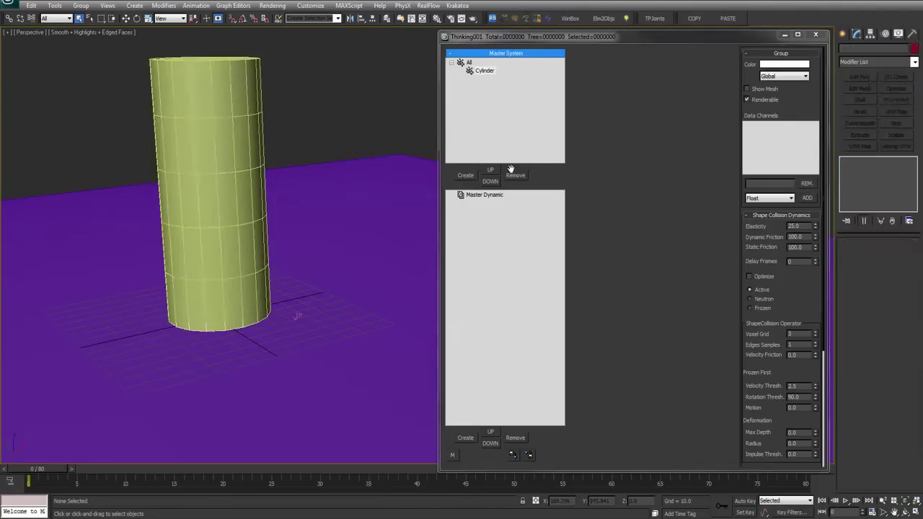
# Create a second particle group under All and name it ColEnv.
pyautogui.click(466, 177)
pyautogui.click(481, 79)
pyautogui.click(476, 80)
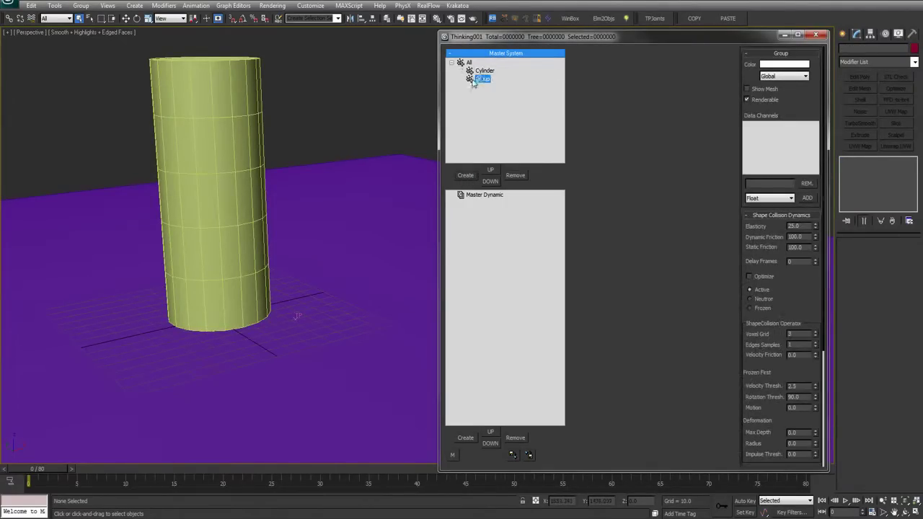
pyautogui.write('ColEnv')
pyautogui.press('Return')
pyautogui.moveTo(281, 121); pyautogui.dragTo(274, 119, button='middle')
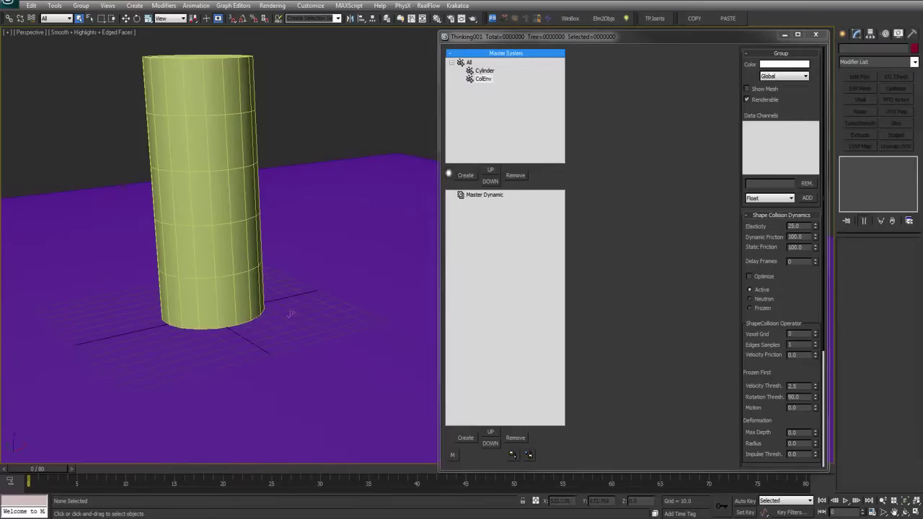
# Create a Gravity group under All, placed above ColEnv, and add a subgroup named Frags inside it.
pyautogui.click(467, 175)
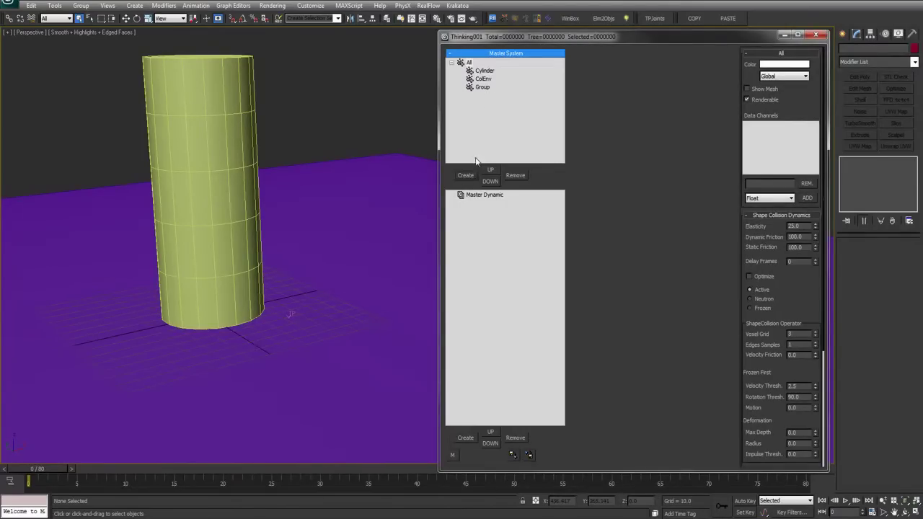
pyautogui.click(483, 87)
pyautogui.press('Return')
pyautogui.click(467, 177)
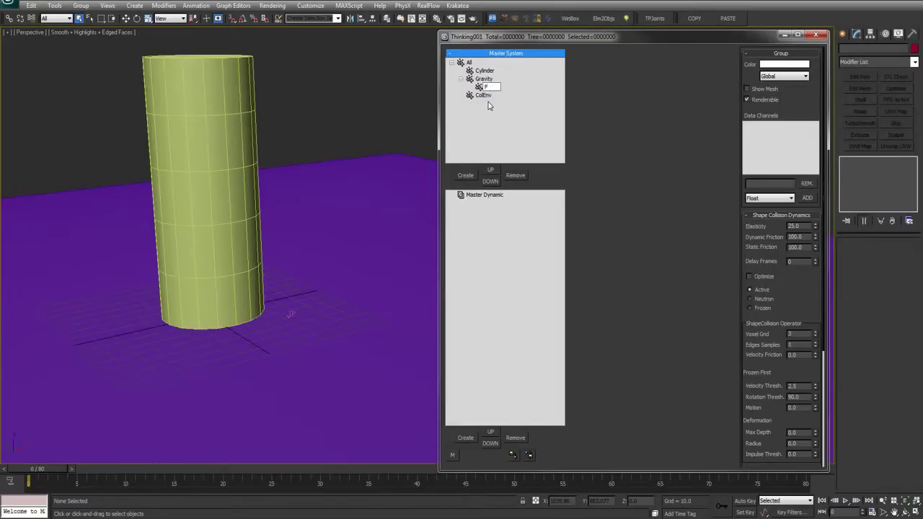
pyautogui.press('Return')
# Assign a new display color to the Cylinder particle group.
pyautogui.click(482, 78)
pyautogui.click(484, 70)
pyautogui.click(795, 67)
pyautogui.moveTo(233, 91); pyautogui.dragTo(199, 57)
pyautogui.click(277, 71)
pyautogui.click(352, 137)
# Change the Frags group's display color from white to a saturated cyan.
pyautogui.click(490, 86)
pyautogui.click(796, 65)
pyautogui.moveTo(236, 88)
pyautogui.mouseDown()
pyautogui.moveTo(256, 63)
pyautogui.moveTo(232, 62)
pyautogui.mouseUp()
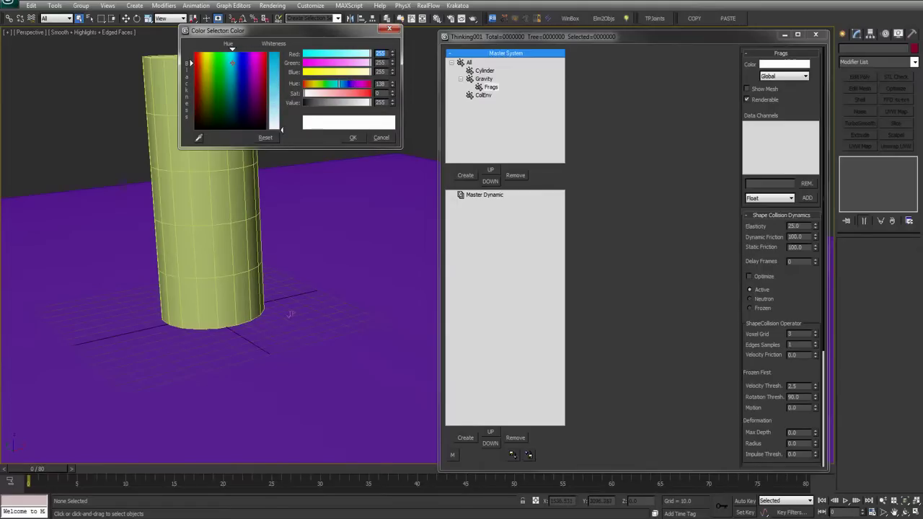
pyautogui.moveTo(305, 93); pyautogui.dragTo(352, 93)
pyautogui.click(351, 136)
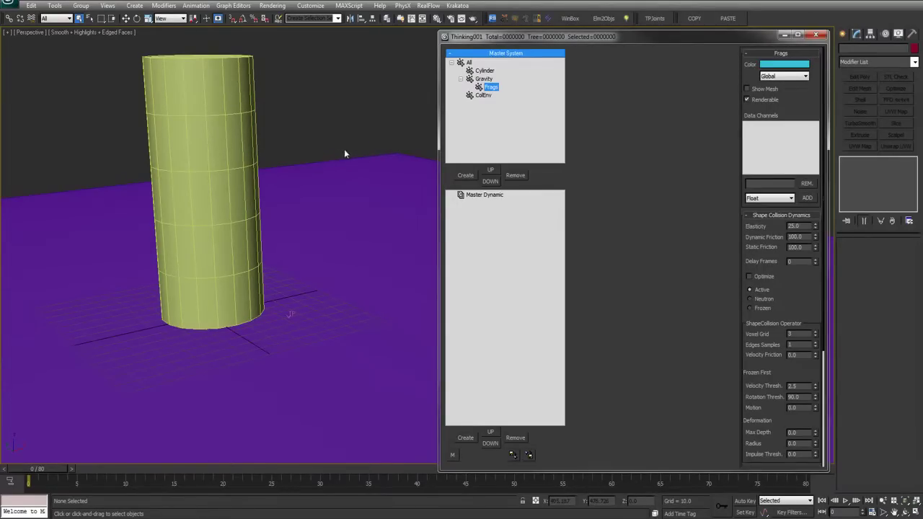
# Create a dynamic set under Master Dynamic and nest a second dynamic set inside it.
pyautogui.click(484, 195)
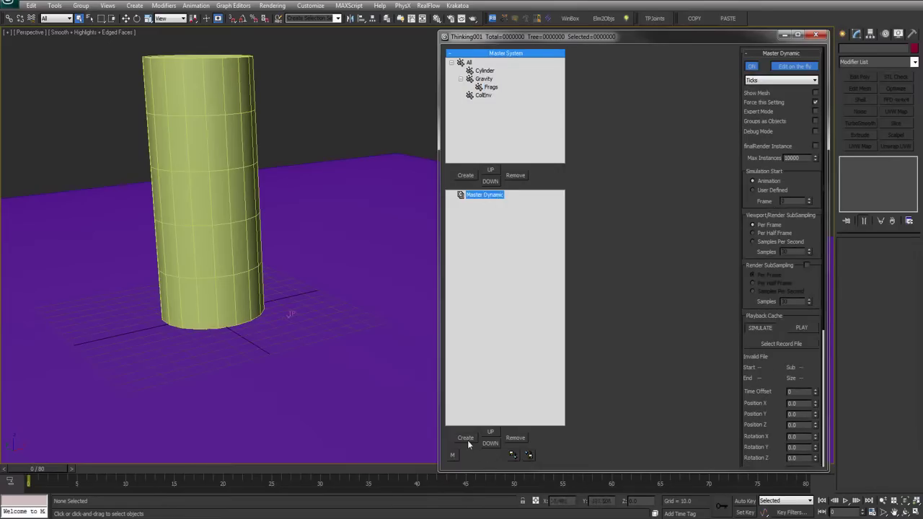
pyautogui.click(465, 438)
pyautogui.click(467, 439)
pyautogui.click(490, 204)
pyautogui.moveTo(474, 212); pyautogui.dragTo(472, 203)
pyautogui.click(460, 203)
# Rename the outer dynamic set as ProcedrualFrags and the nested one as Birth.
pyautogui.click(490, 203)
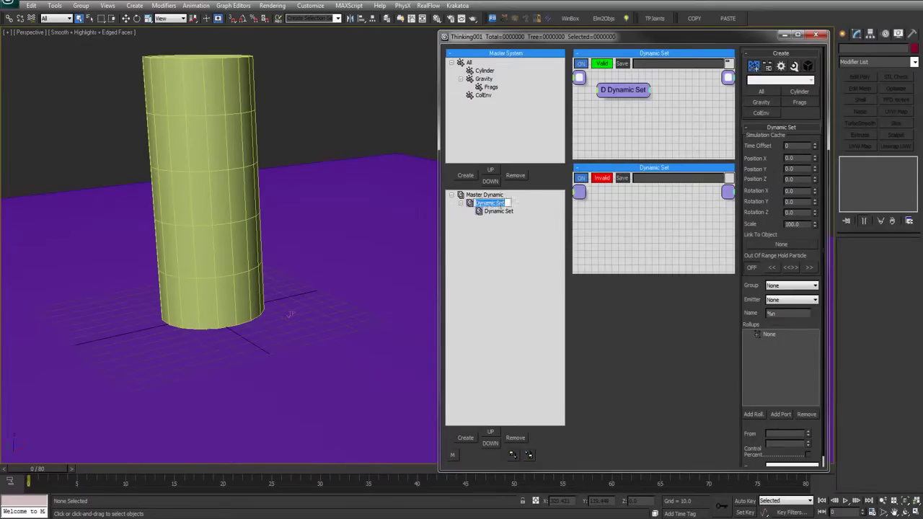
pyautogui.write('ProcedrualFrags')
pyautogui.press('Return')
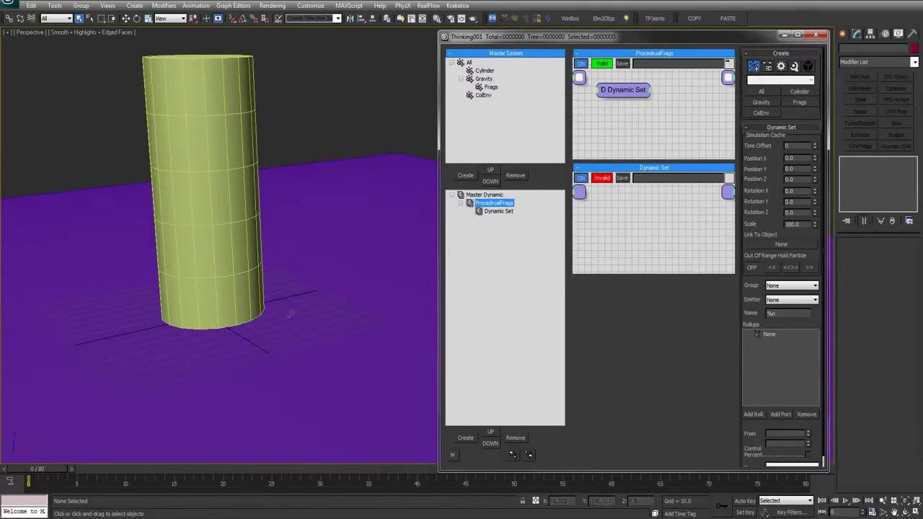
pyautogui.click(496, 211)
pyautogui.write('Birth')
pyautogui.press('Return')
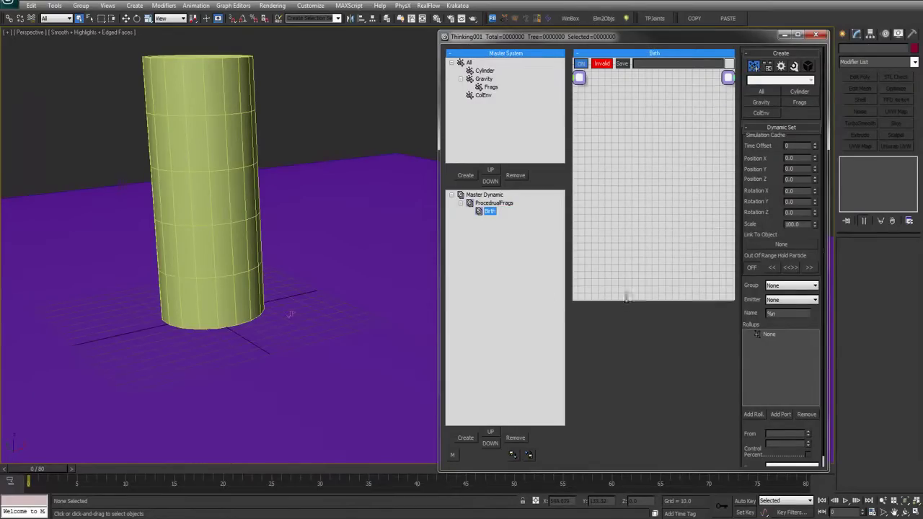
# Add an Obj.To Particle generator operator to the Birth set and pick the cylinder as its source object.
pyautogui.rightClick(625, 135)
pyautogui.moveTo(619, 163)
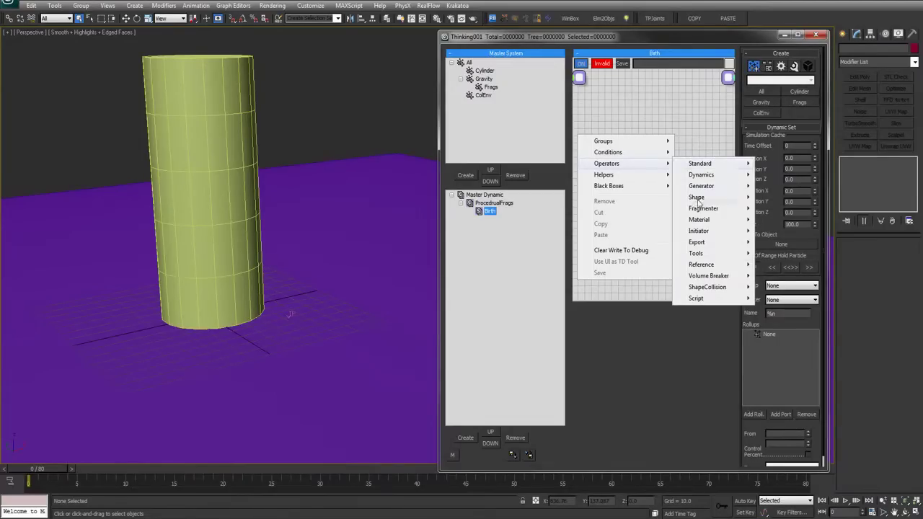
pyautogui.moveTo(705, 188)
pyautogui.click(768, 210)
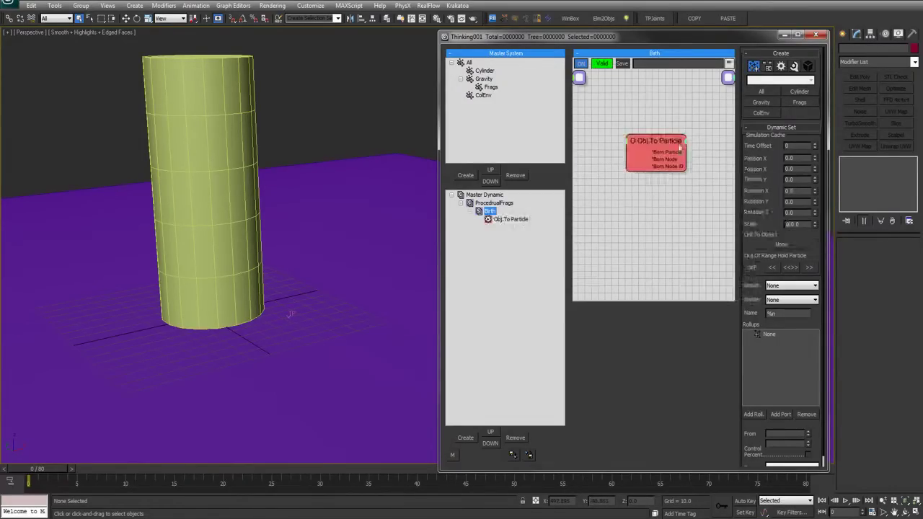
pyautogui.moveTo(638, 126); pyautogui.dragTo(636, 120)
pyautogui.click(751, 197)
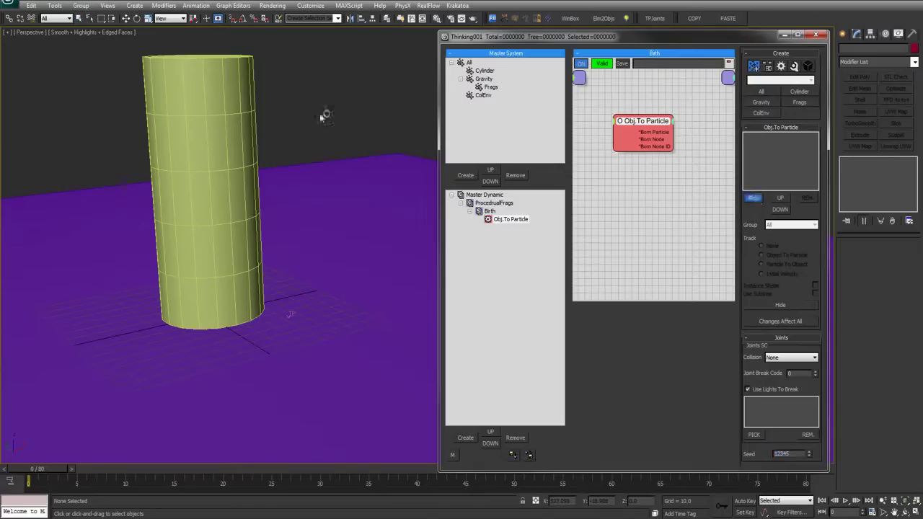
pyautogui.click(201, 90)
# Duplicate the Obj.To Particle operator below the original and replace its source object with the floor box.
pyautogui.keyDown('shift'); pyautogui.moveTo(651, 125); pyautogui.dragTo(651, 179); pyautogui.keyUp('shift')
pyautogui.click(810, 196)
pyautogui.click(752, 198)
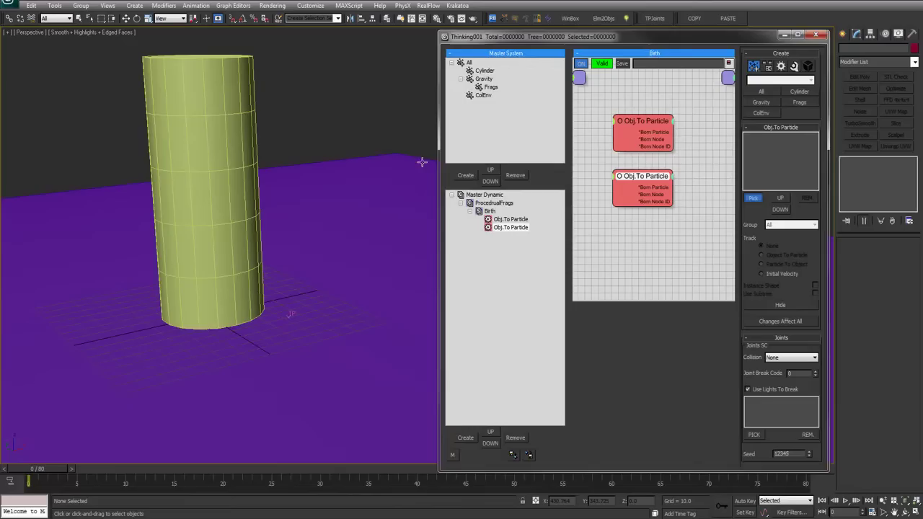
pyautogui.click(401, 174)
# Rename the cylinder's Obj.To Particle operator as Cylinder and the floor's operator as ColEnv.
pyautogui.click(647, 124)
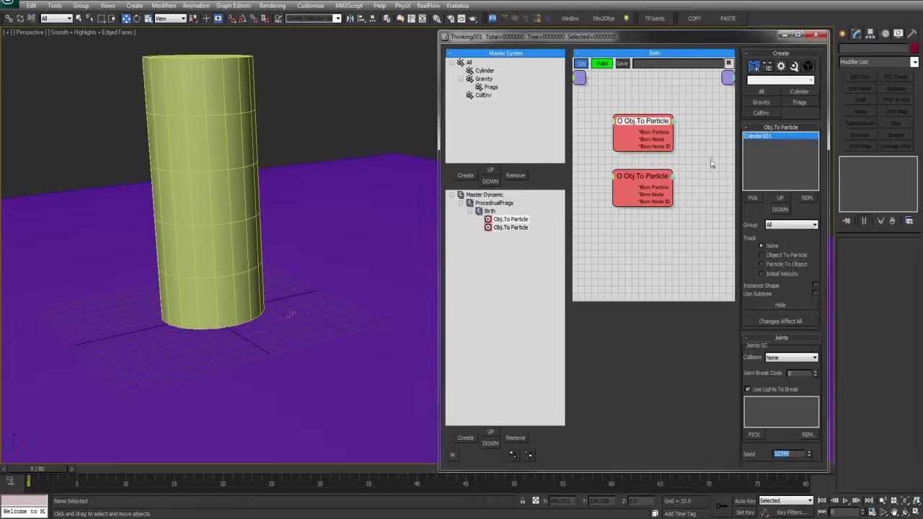
pyautogui.click(504, 219)
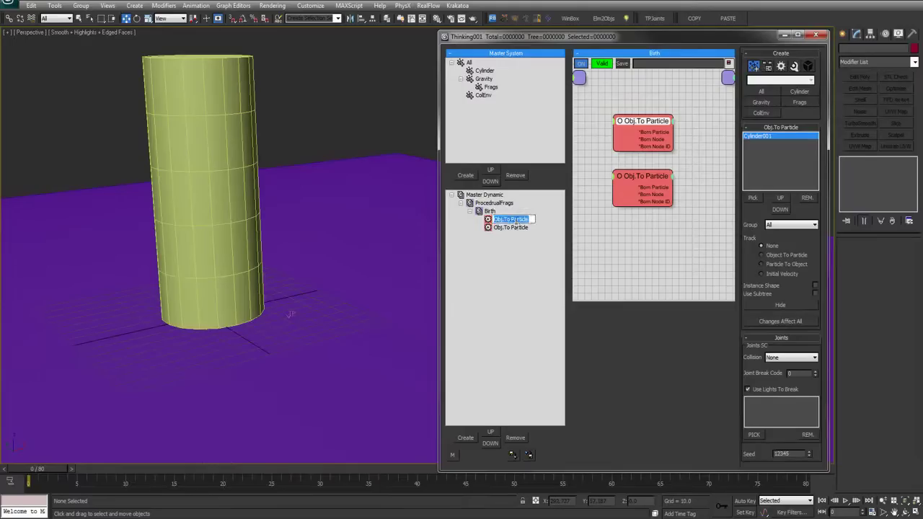
pyautogui.write('Cylinder')
pyautogui.press('Return')
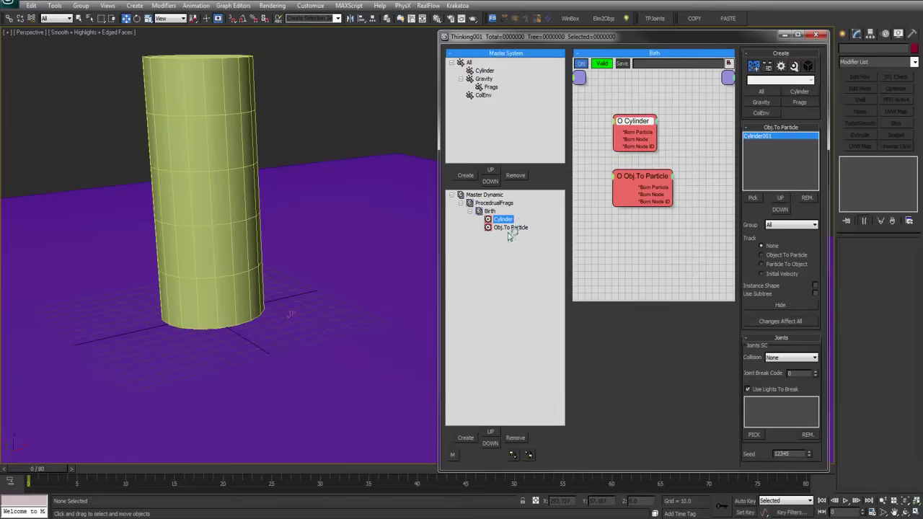
pyautogui.click(510, 227)
pyautogui.click(512, 228)
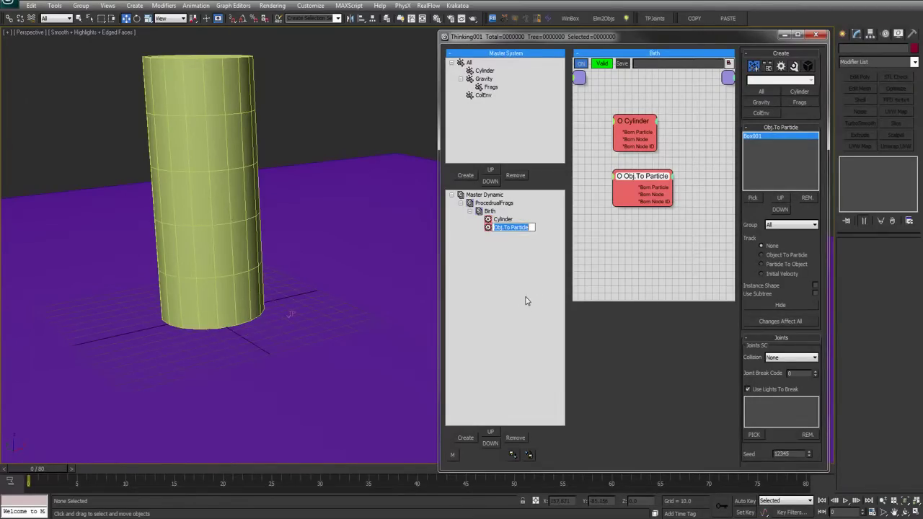
pyautogui.write('ColEnv')
pyautogui.press('Return')
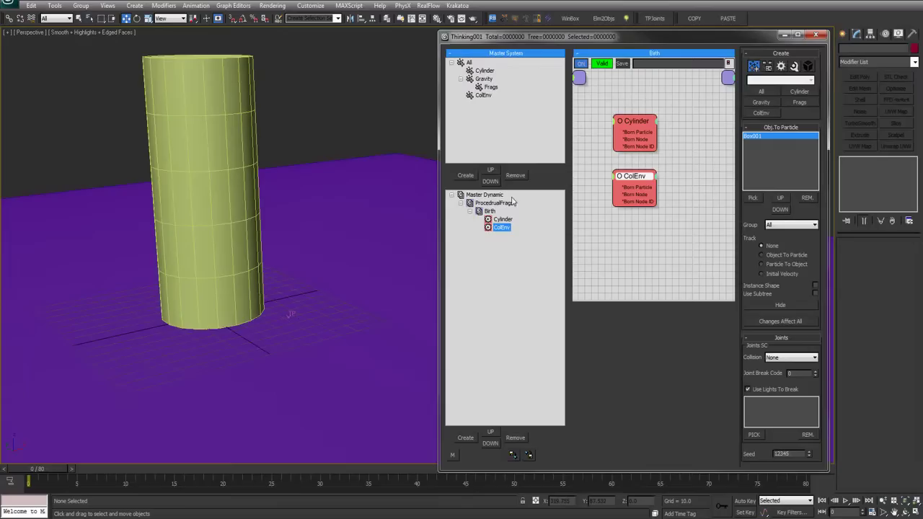
# Compare the Cylinder and ColEnv operators in the Birth set with the particle groups of the same names.
pyautogui.click(633, 120)
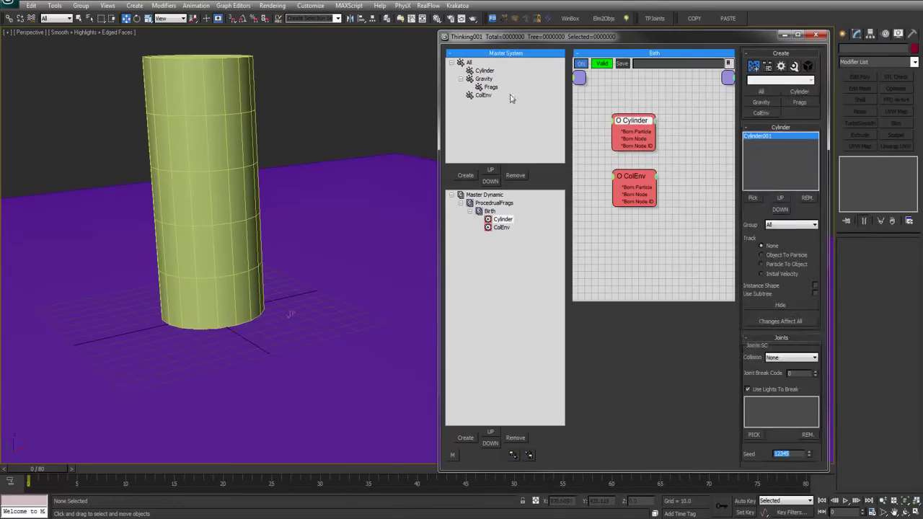
pyautogui.click(490, 87)
pyautogui.click(506, 219)
pyautogui.click(487, 72)
pyautogui.click(502, 219)
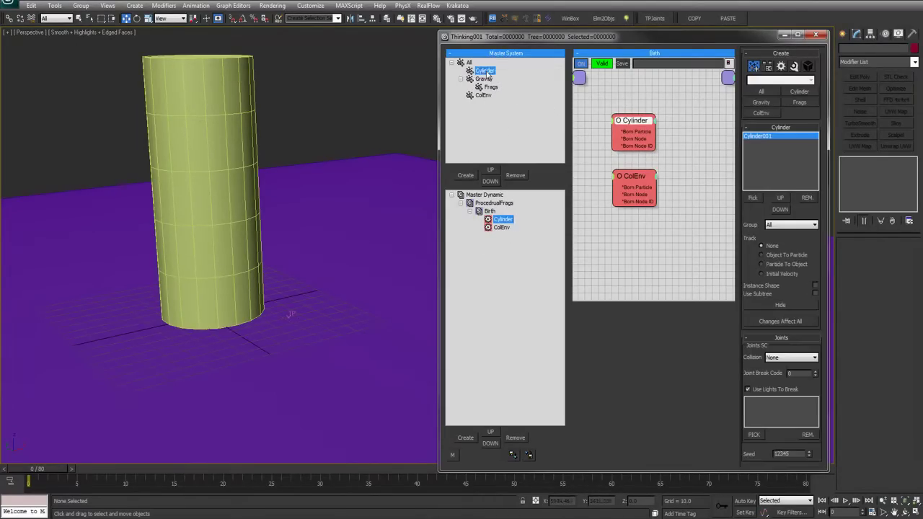
pyautogui.click(485, 71)
pyautogui.click(503, 219)
pyautogui.click(501, 227)
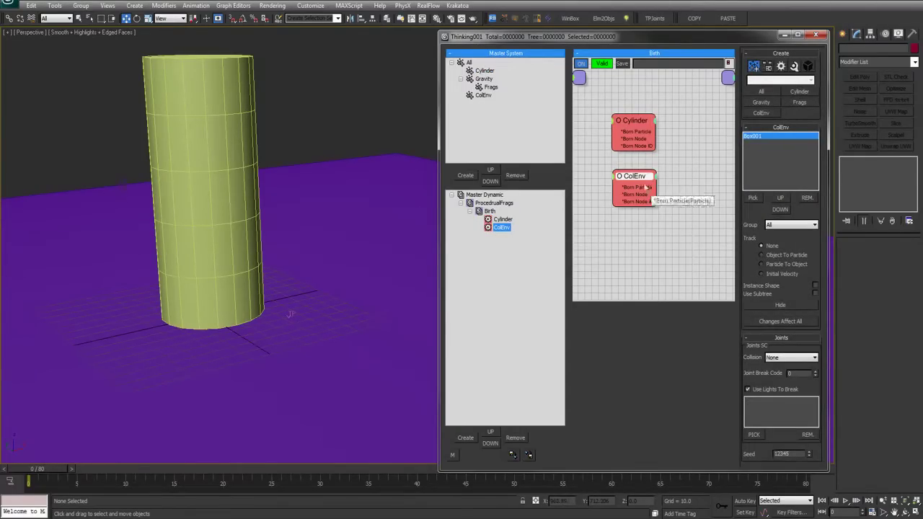
pyautogui.click(483, 96)
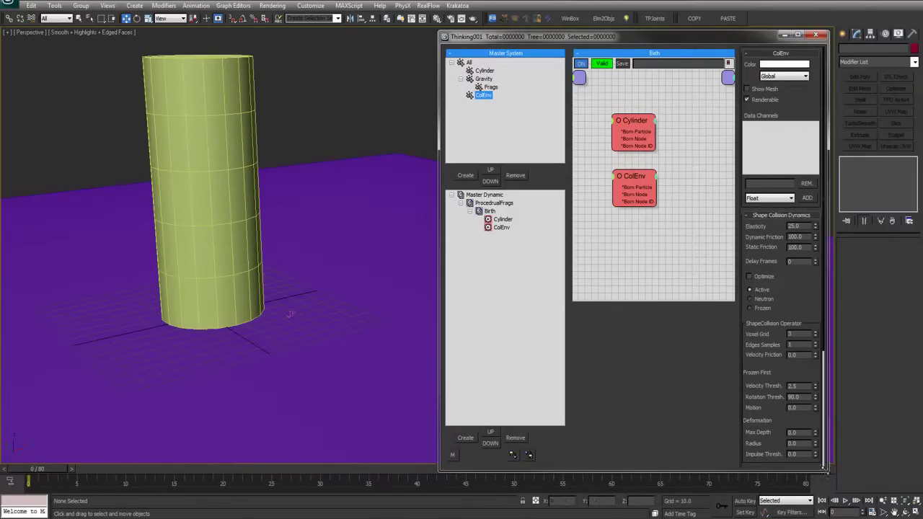
# Shorten the dynamic set list slightly and assign the Cylinder operator to the Cylinder particle group.
pyautogui.click(636, 181)
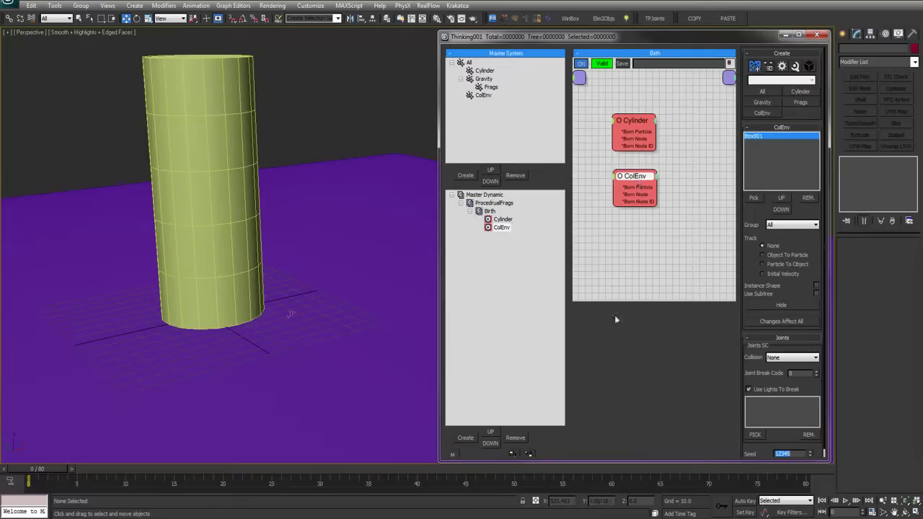
pyautogui.moveTo(539, 425); pyautogui.dragTo(542, 416)
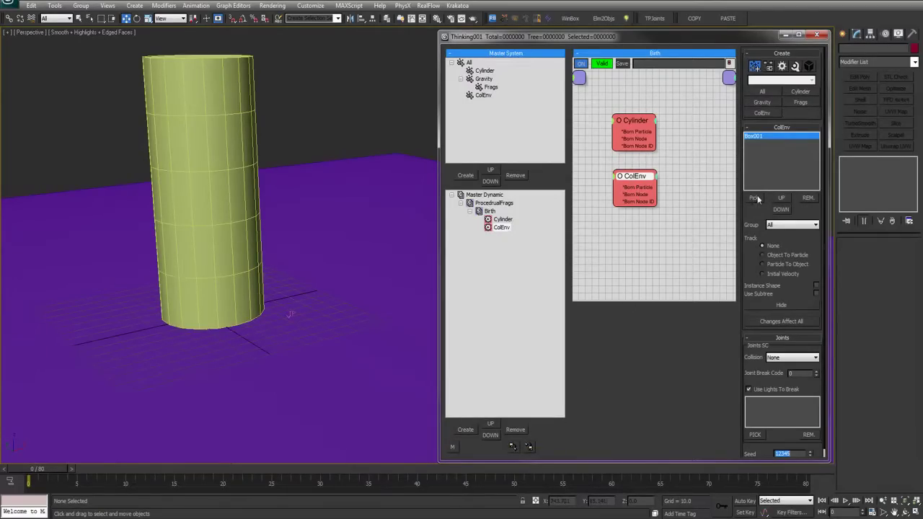
pyautogui.click(626, 121)
pyautogui.click(792, 225)
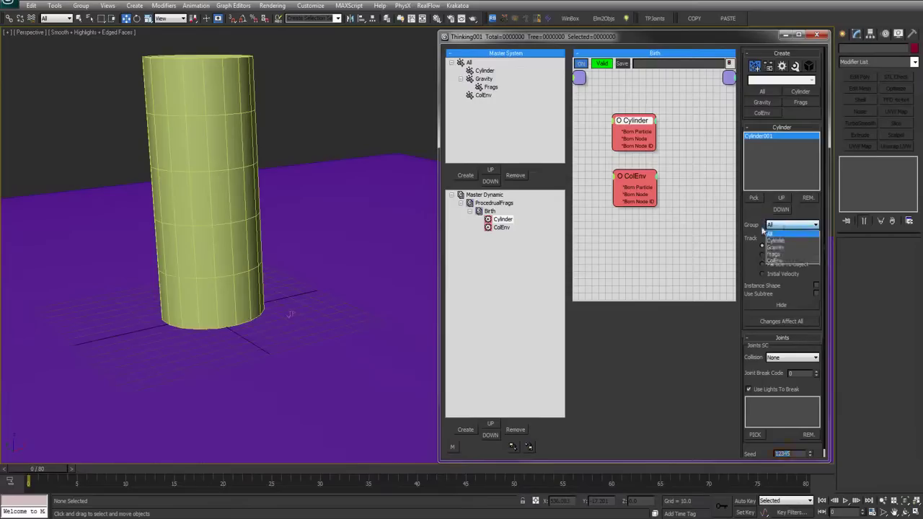
pyautogui.click(777, 240)
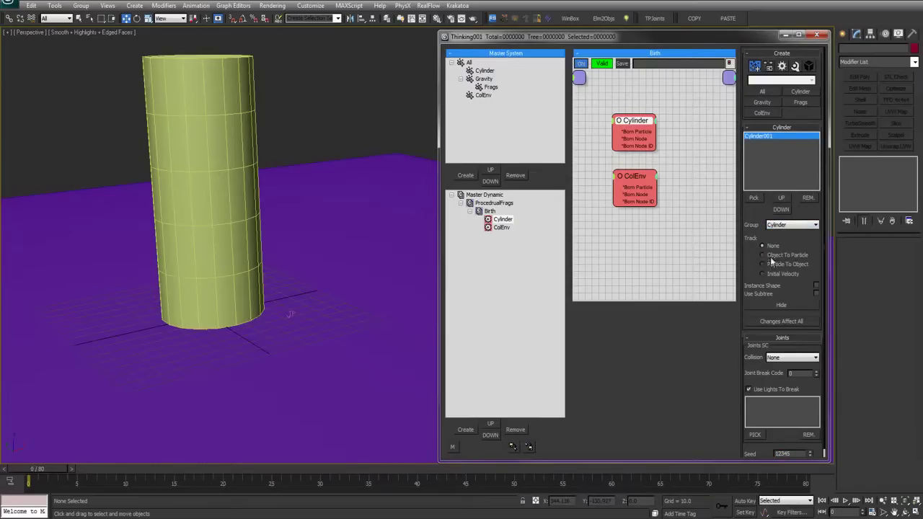
# Assign the ColEnv operator to the ColEnv group, with Object To Particle tracking and Instance Shape enabled.
pyautogui.click(649, 175)
pyautogui.click(784, 225)
pyautogui.click(778, 263)
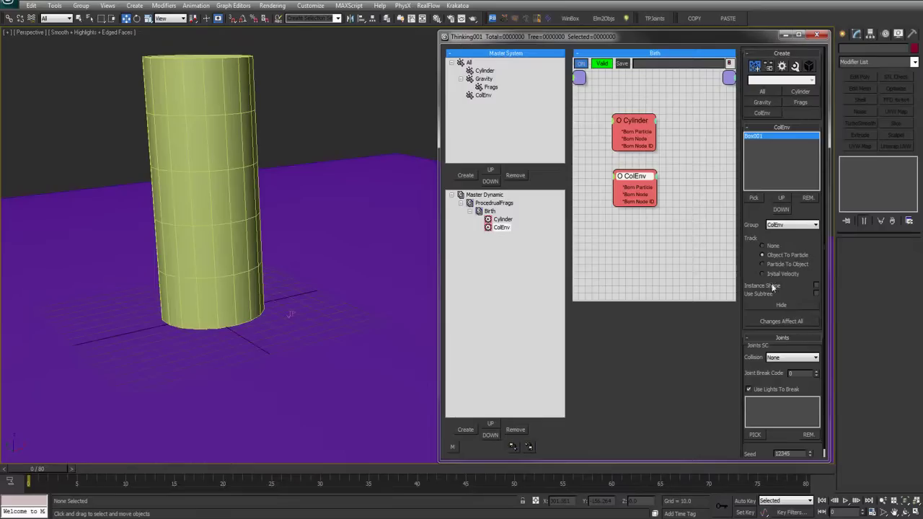
pyautogui.moveTo(685, 143); pyautogui.dragTo(681, 142, button='middle')
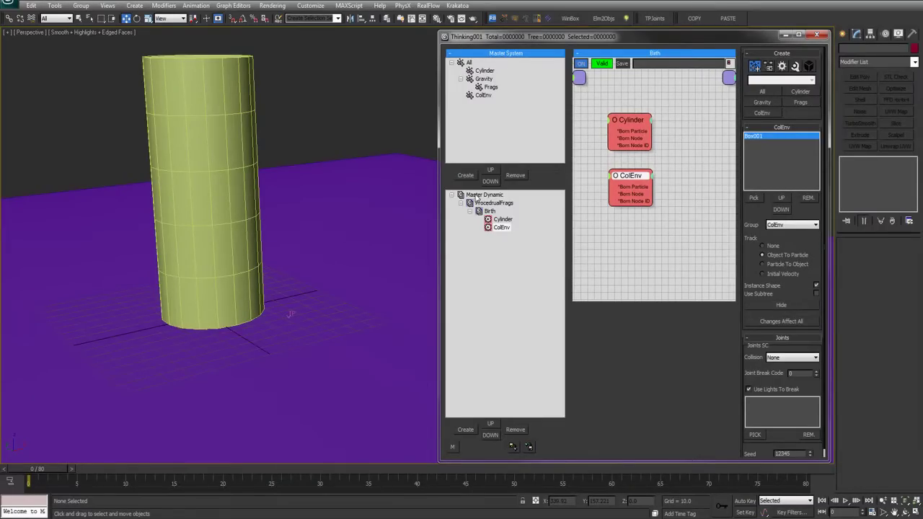
# Hide the original cylinder and the floor box in the viewport.
pyautogui.keyDown('alt'); pyautogui.moveTo(305, 224); pyautogui.dragTo(315, 212, button='middle'); pyautogui.keyUp('alt')
pyautogui.click(212, 100)
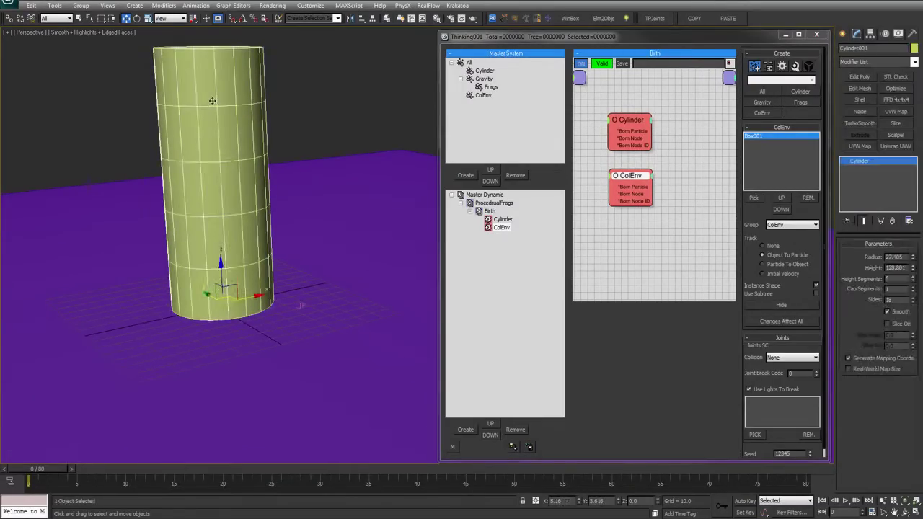
pyautogui.hotkey('alt', 'h')
pyautogui.click(368, 202)
pyautogui.hotkey('alt', 'h')
# In Master Dynamic, enable Show Mesh, set the particle display type to None, and turn off Force this Setting.
pyautogui.click(489, 196)
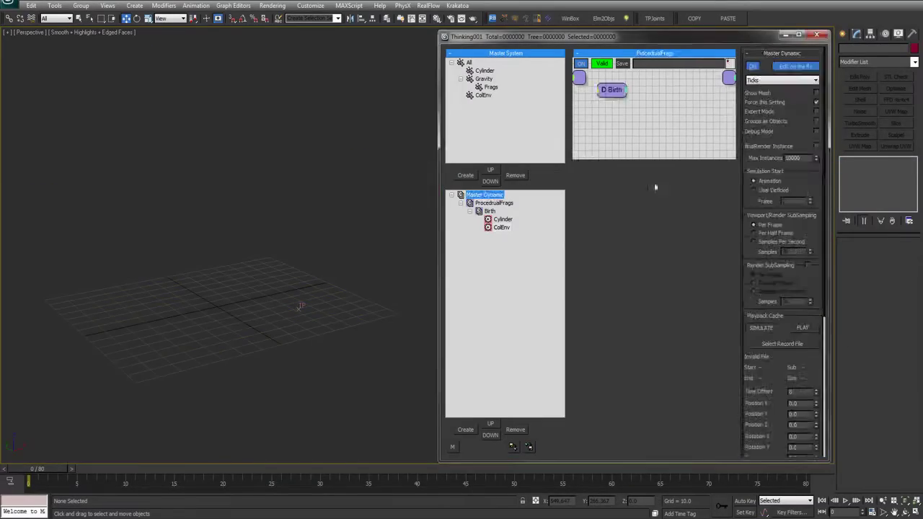
pyautogui.click(765, 94)
pyautogui.click(766, 82)
pyautogui.click(769, 82)
pyautogui.click(767, 81)
pyautogui.click(768, 87)
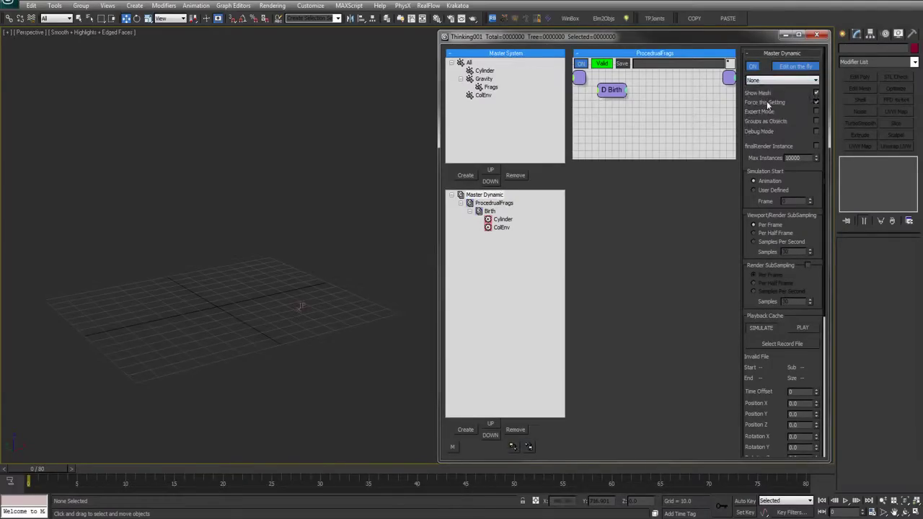
# Scrub the timeline, return to frame 0, and examine the particle meshes of the cylinder and floor.
pyautogui.moveTo(43, 468); pyautogui.dragTo(229, 461)
pyautogui.rightClick(228, 461)
pyautogui.moveTo(312, 267); pyautogui.dragTo(333, 260, button='middle')
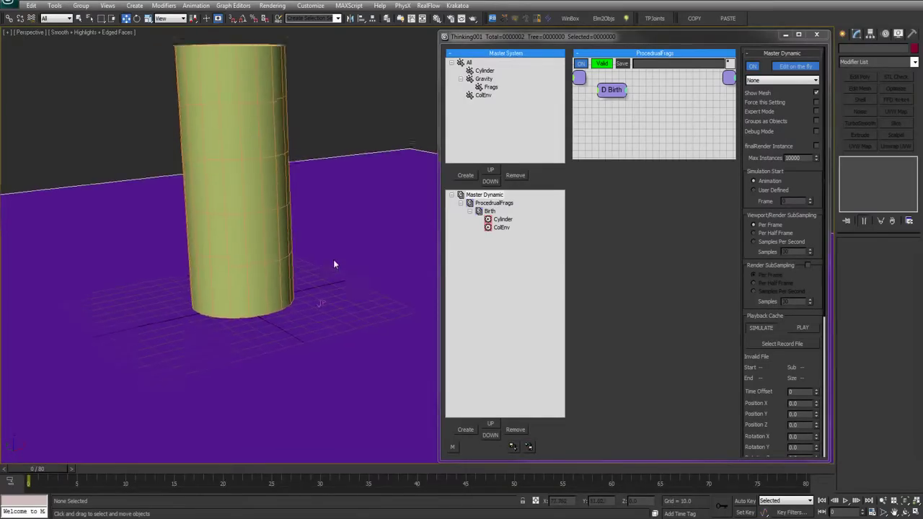
pyautogui.scroll(-3, 333, 261)
pyautogui.scroll(3, 332, 261)
pyautogui.moveTo(354, 192); pyautogui.dragTo(341, 227, button='middle')
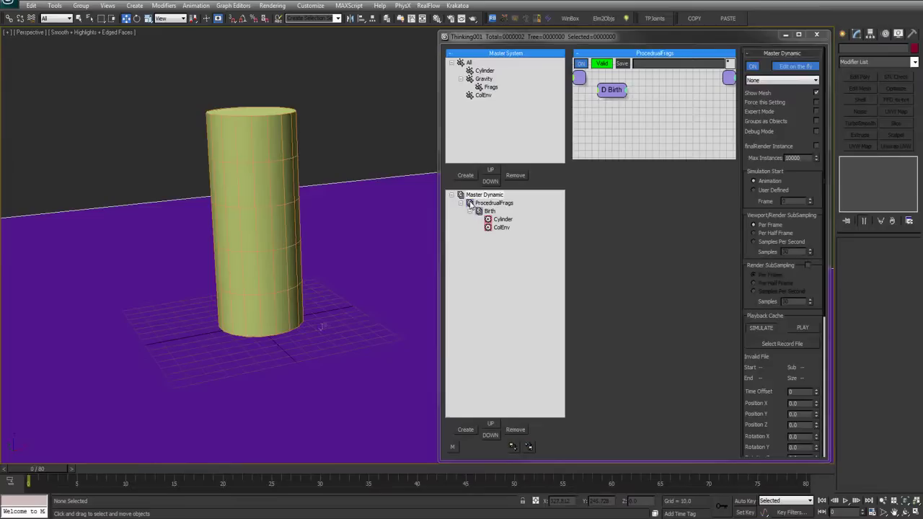
# Create a new dynamic set under ProcedrualFrags and name it Gravity.
pyautogui.click(493, 203)
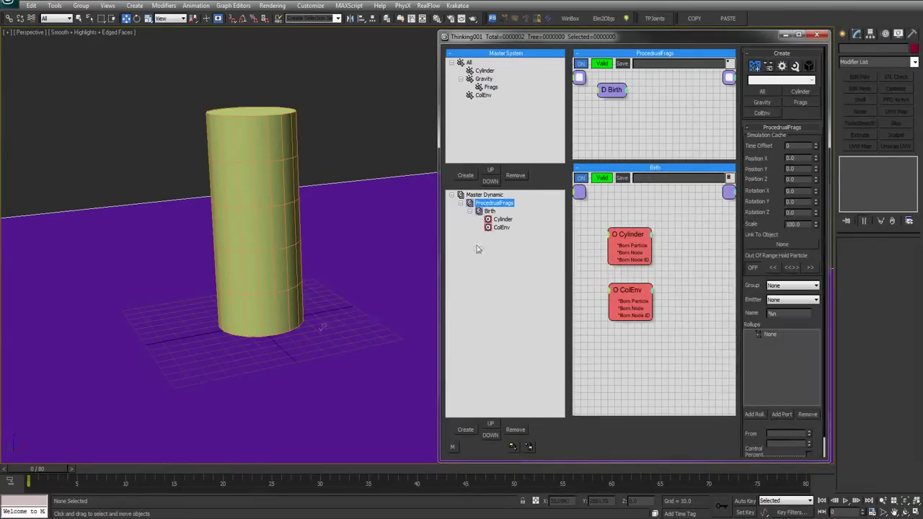
pyautogui.click(460, 429)
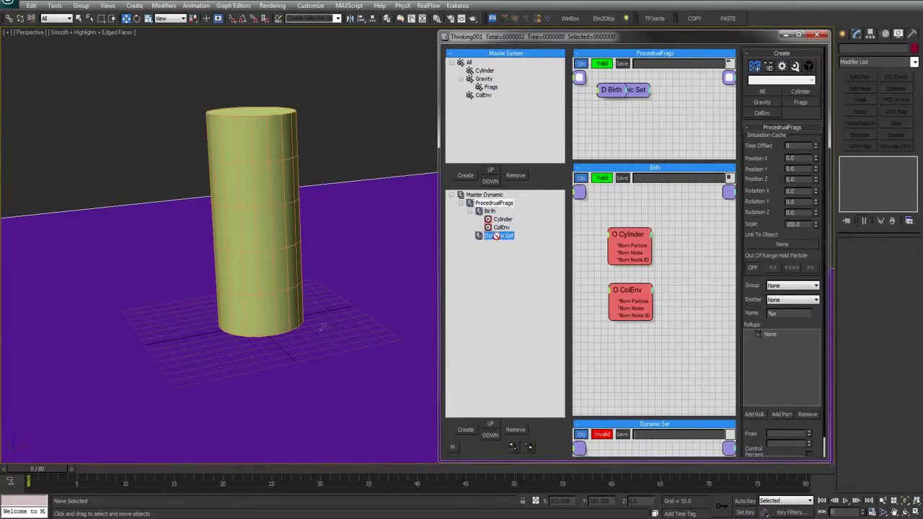
pyautogui.doubleClick(488, 238)
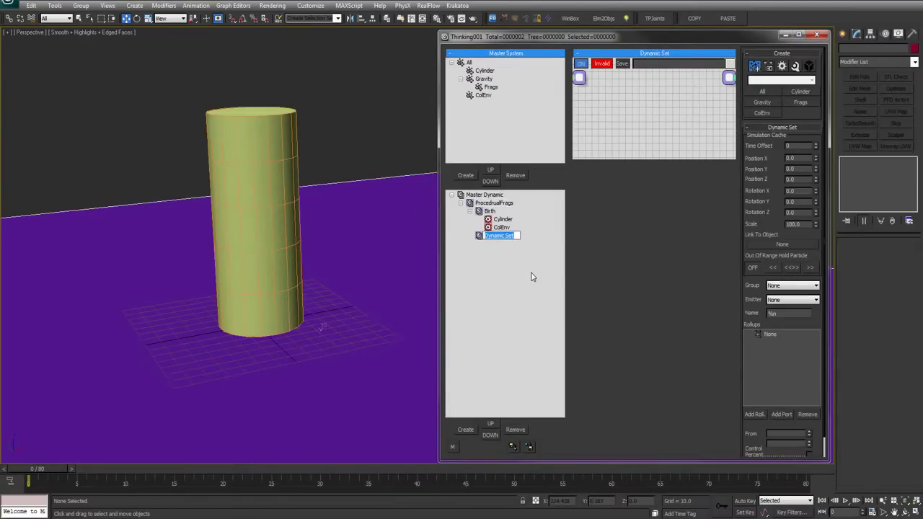
pyautogui.write('Gar')
pyautogui.write('v')
pyautogui.write('ity')
pyautogui.press('Return')
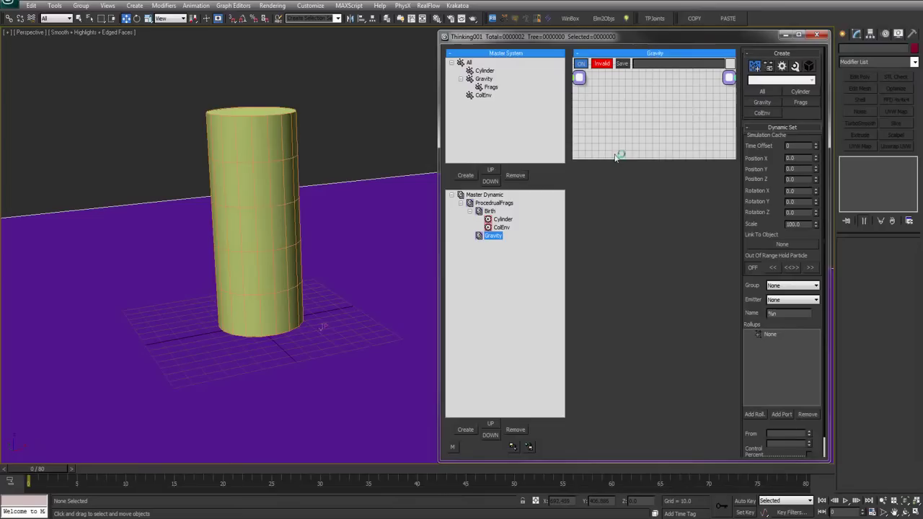
# Add the Gravity group as a node in the Gravity dynamic set.
pyautogui.rightClick(616, 131)
pyautogui.moveTo(618, 133)
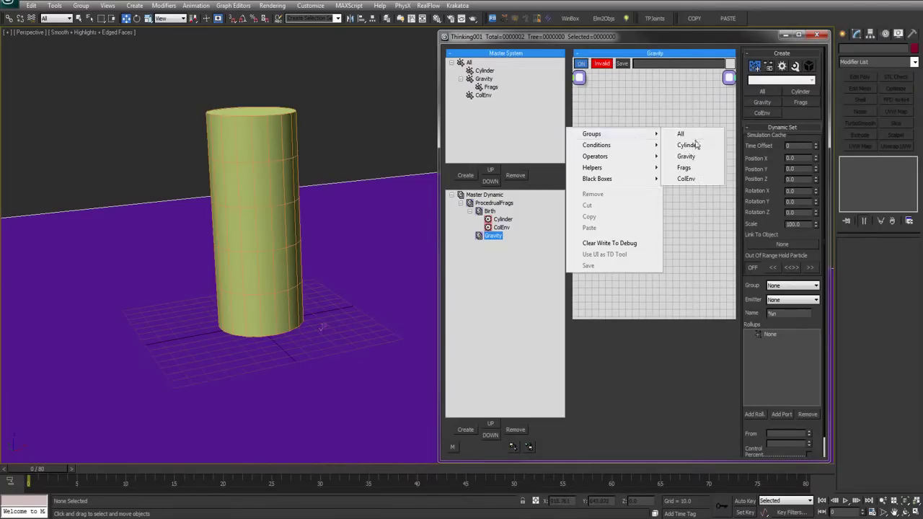
pyautogui.click(692, 161)
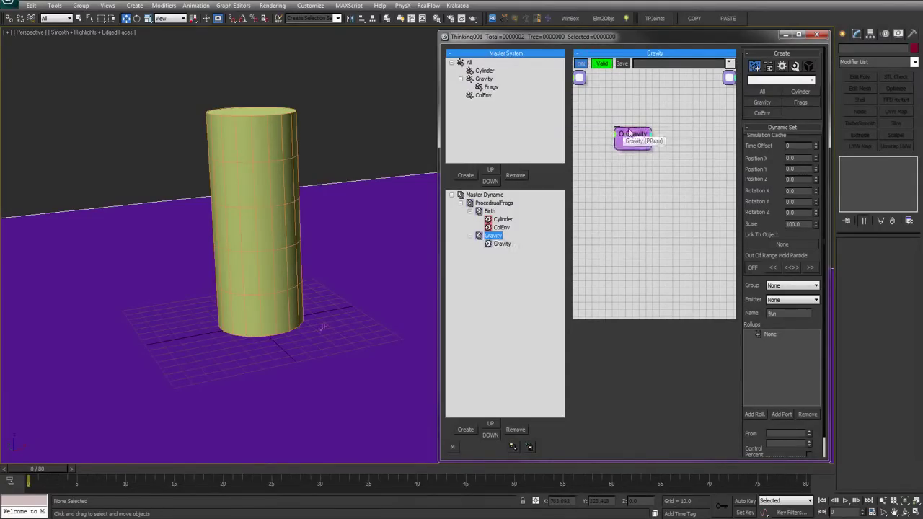
pyautogui.rightClick(688, 145)
pyautogui.moveTo(686, 171)
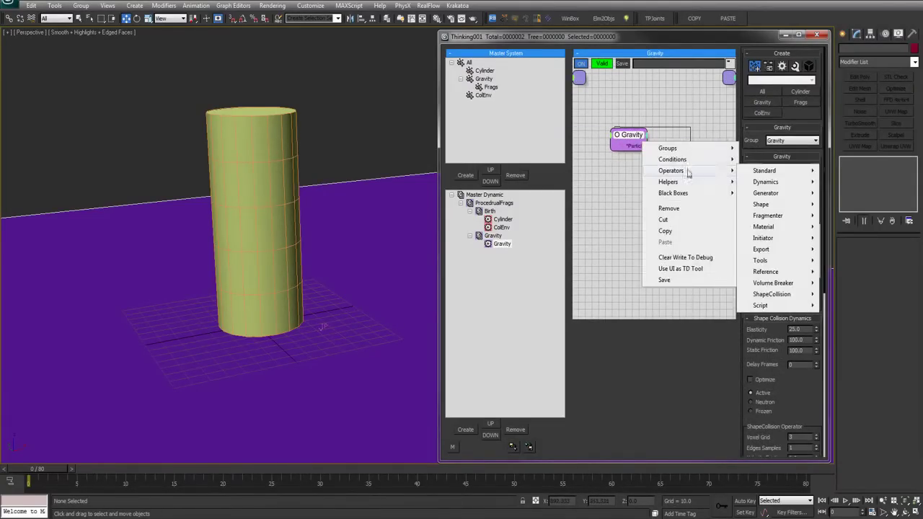
pyautogui.moveTo(757, 172)
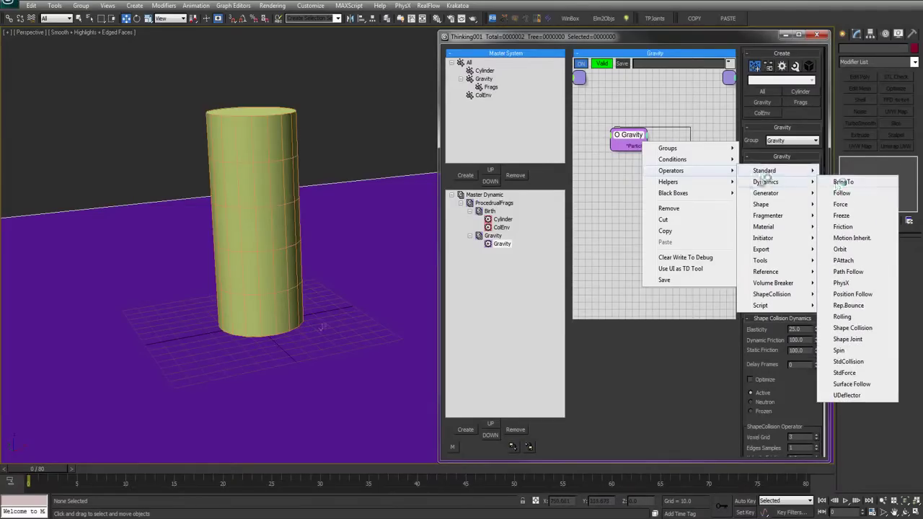
pyautogui.click(842, 193)
pyautogui.press('Delete')
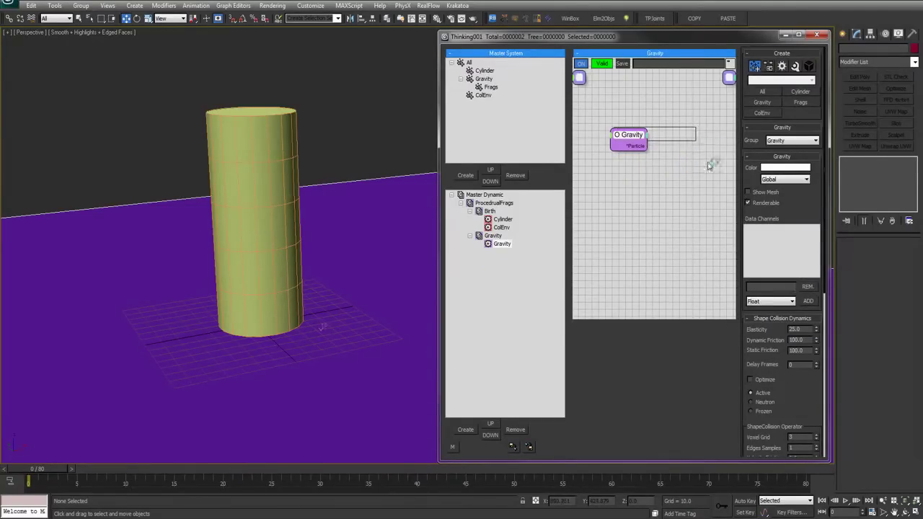
pyautogui.rightClick(700, 150)
pyautogui.moveTo(703, 176)
pyautogui.moveTo(763, 188)
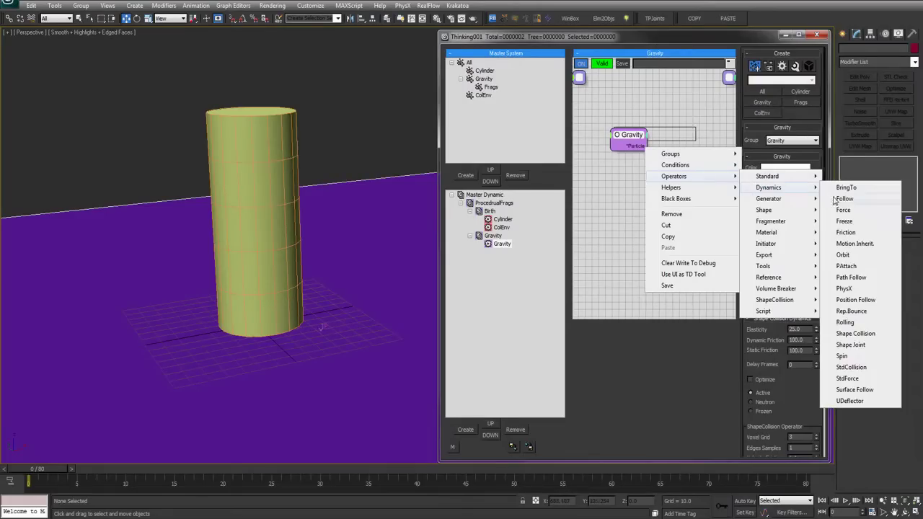
pyautogui.click(836, 200)
pyautogui.press('Delete')
# Add a Force dynamics operator to the Gravity dynamic set and place it beside the Gravity group node.
pyautogui.rightClick(687, 173)
pyautogui.moveTo(666, 184)
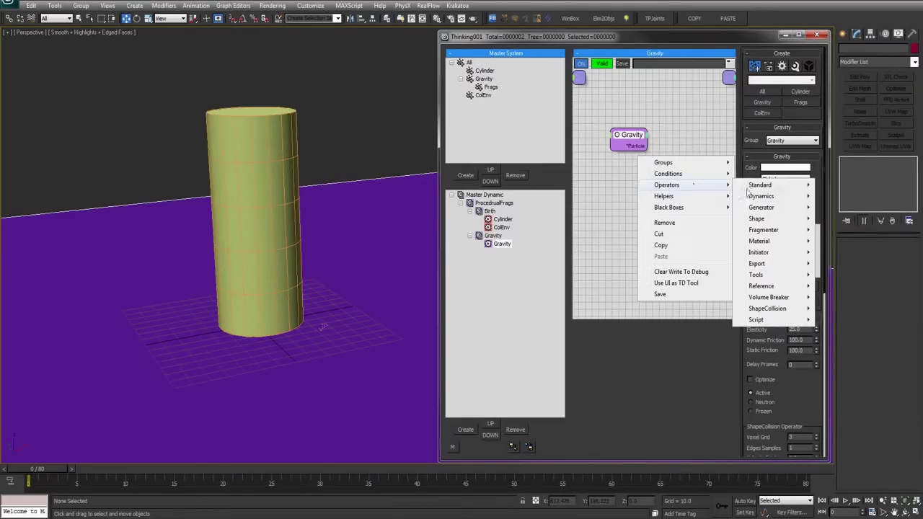
pyautogui.moveTo(763, 188)
pyautogui.click(841, 210)
pyautogui.moveTo(705, 162); pyautogui.dragTo(718, 147)
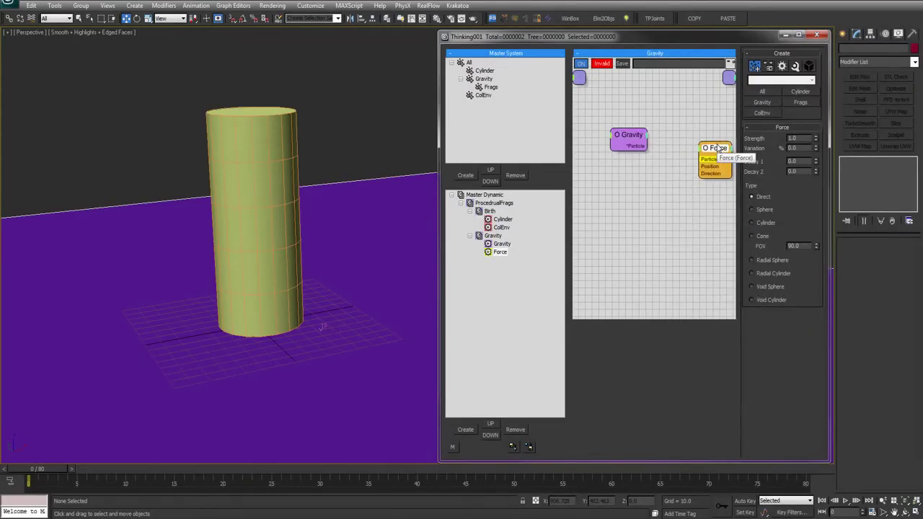
# Connect the Gravity group's Particle output to the Force operator's Particle input.
pyautogui.moveTo(693, 119); pyautogui.dragTo(680, 117, button='middle')
pyautogui.moveTo(621, 146); pyautogui.dragTo(688, 160)
pyautogui.rightClick(651, 179)
pyautogui.click(665, 165)
pyautogui.click(701, 147)
# Set the Force operator's strength to 154.
pyautogui.doubleClick(793, 138)
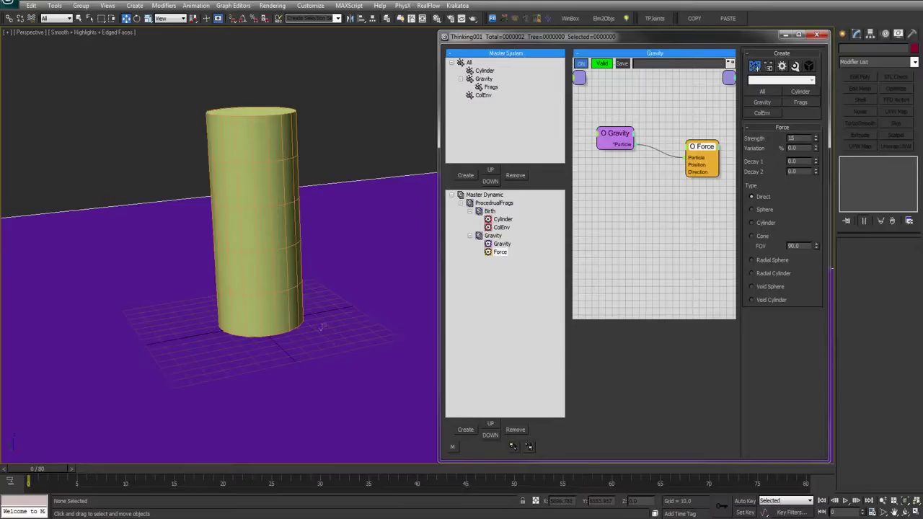
pyautogui.moveTo(191, 325); pyautogui.dragTo(205, 297, button='middle')
pyautogui.click(756, 139)
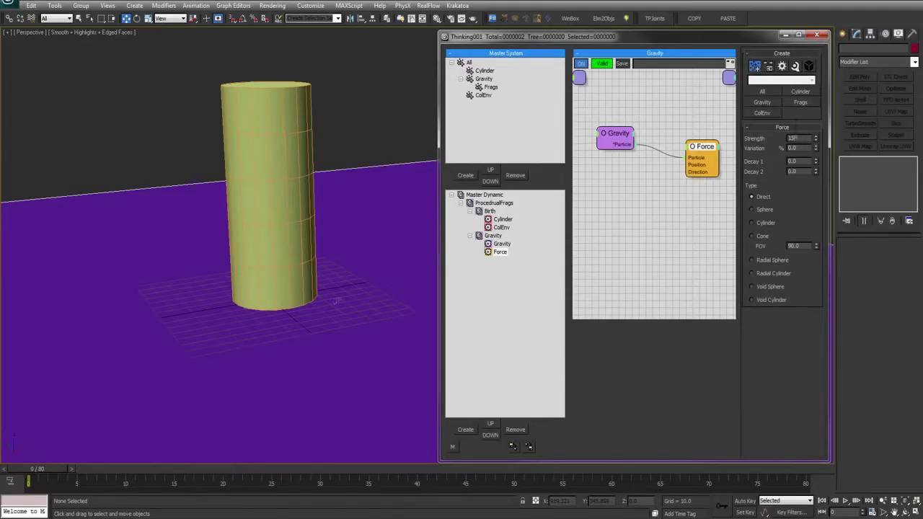
pyautogui.moveTo(259, 184); pyautogui.dragTo(247, 165, button='middle')
pyautogui.scroll(1, 247, 165)
pyautogui.moveTo(303, 155); pyautogui.dragTo(333, 159, button='middle')
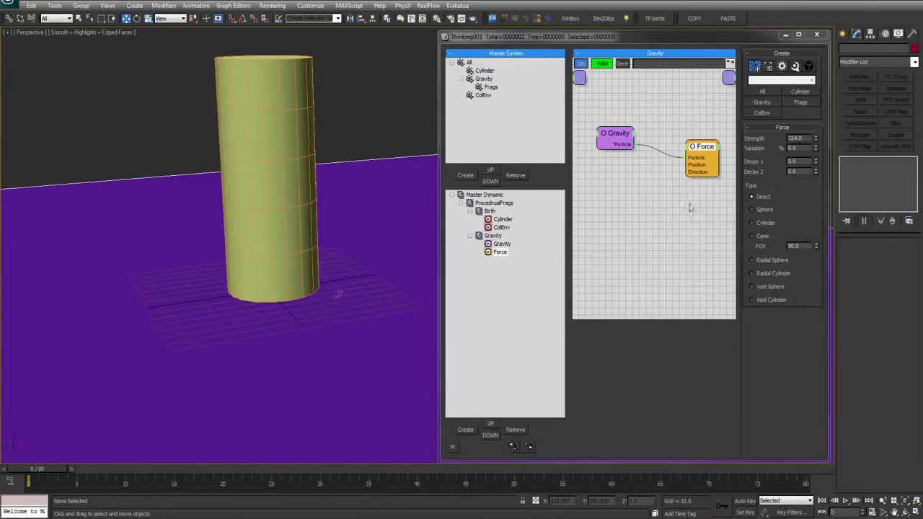
# Add a Point3 helper with a Z-value of -1.0 and connect its Vector output to the Force operator's Direction input.
pyautogui.rightClick(580, 206)
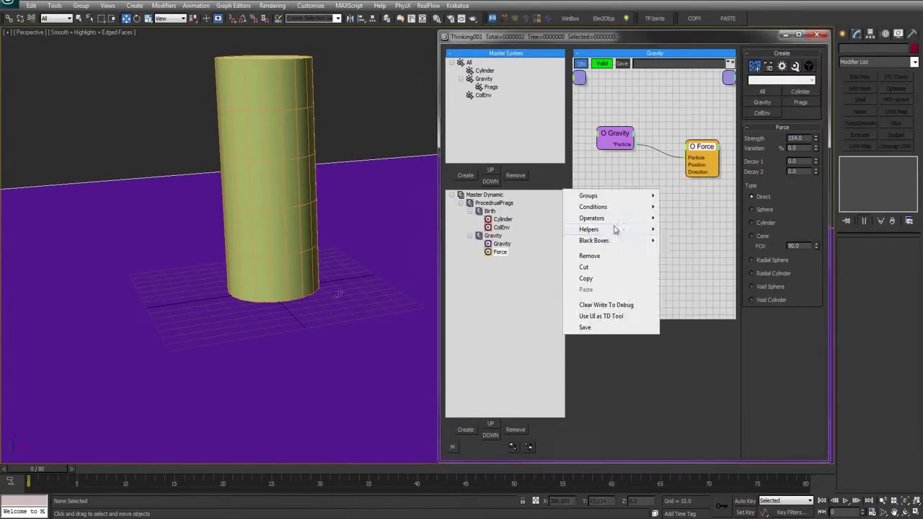
pyautogui.moveTo(613, 230)
pyautogui.moveTo(685, 229)
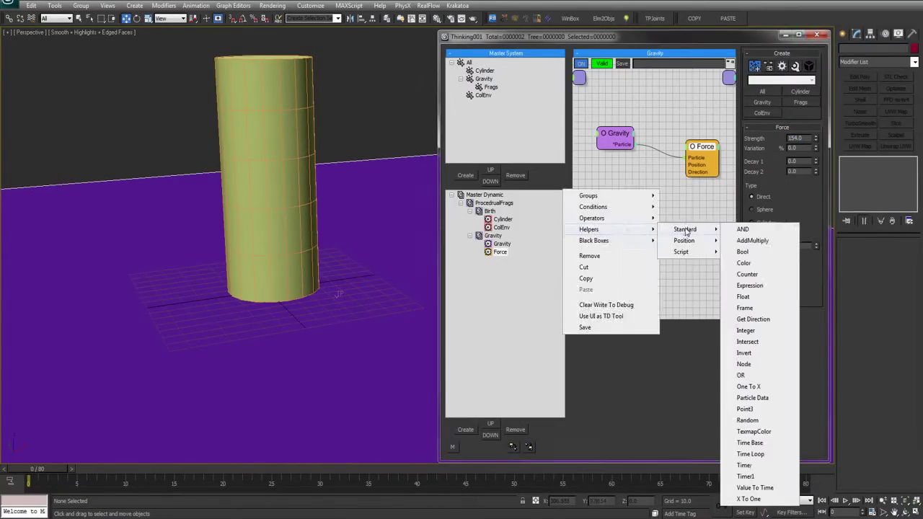
pyautogui.click(744, 409)
pyautogui.moveTo(634, 196); pyautogui.dragTo(616, 195)
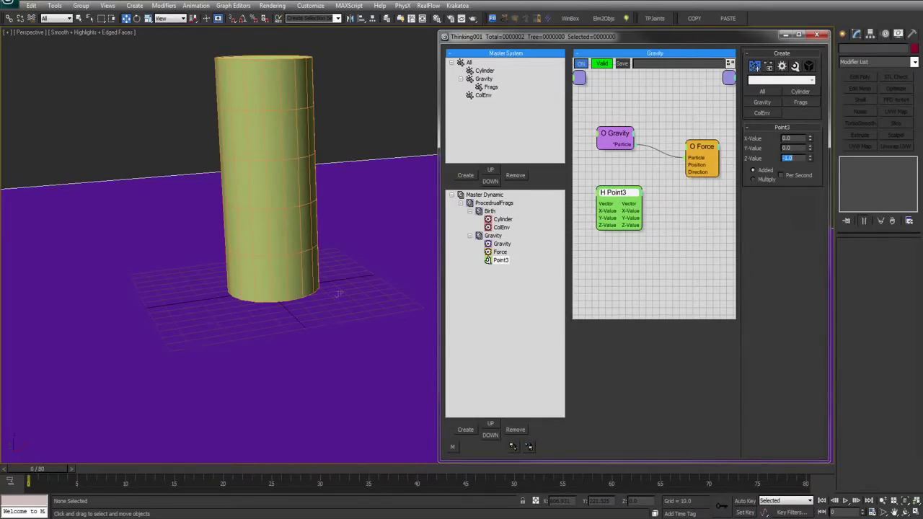
pyautogui.moveTo(687, 174); pyautogui.dragTo(631, 204)
pyautogui.moveTo(619, 200); pyautogui.dragTo(623, 195)
# Create another dynamic set under ProcedrualFrags and name it SC.
pyautogui.click(482, 204)
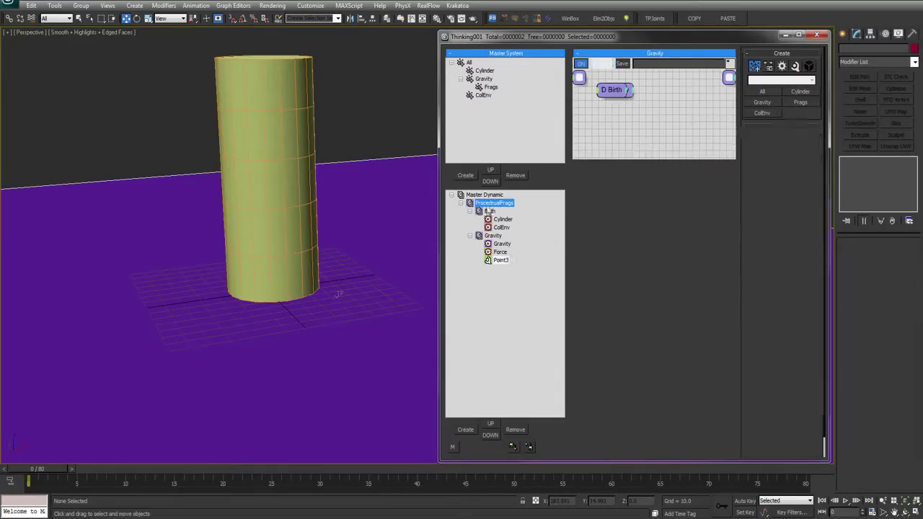
pyautogui.click(465, 429)
pyautogui.click(499, 268)
pyautogui.click(510, 270)
pyautogui.write('SC')
pyautogui.press('Return')
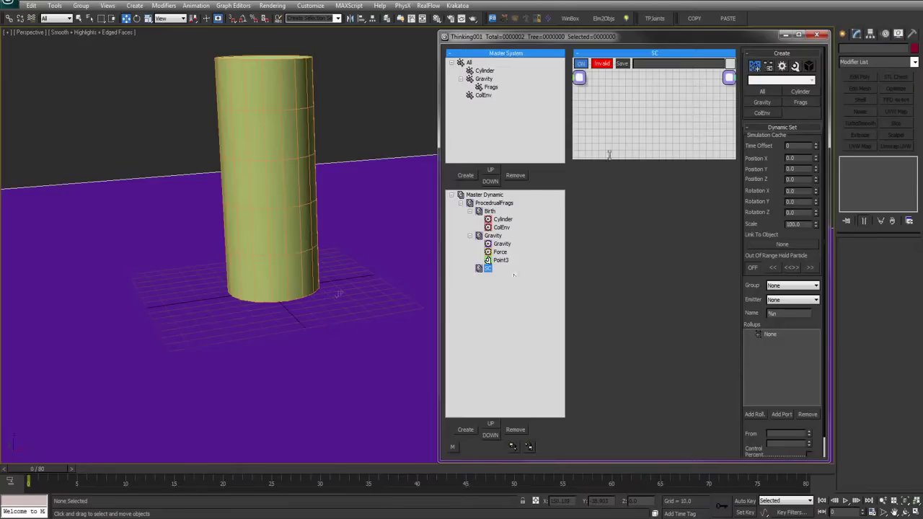
# Enlarge the SC dynamic set's node area and add a ShapeCollision SC operator to it.
pyautogui.moveTo(611, 159); pyautogui.dragTo(612, 384)
pyautogui.rightClick(608, 179)
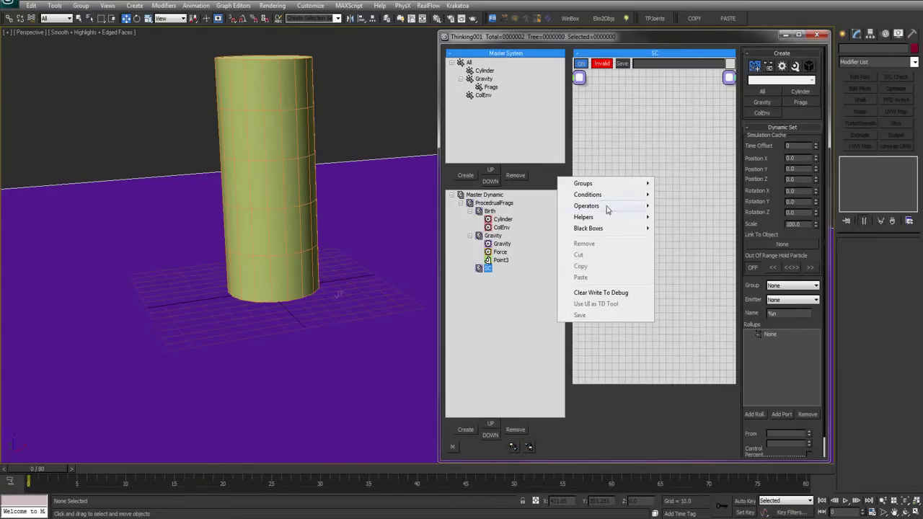
pyautogui.moveTo(607, 209)
pyautogui.moveTo(714, 341)
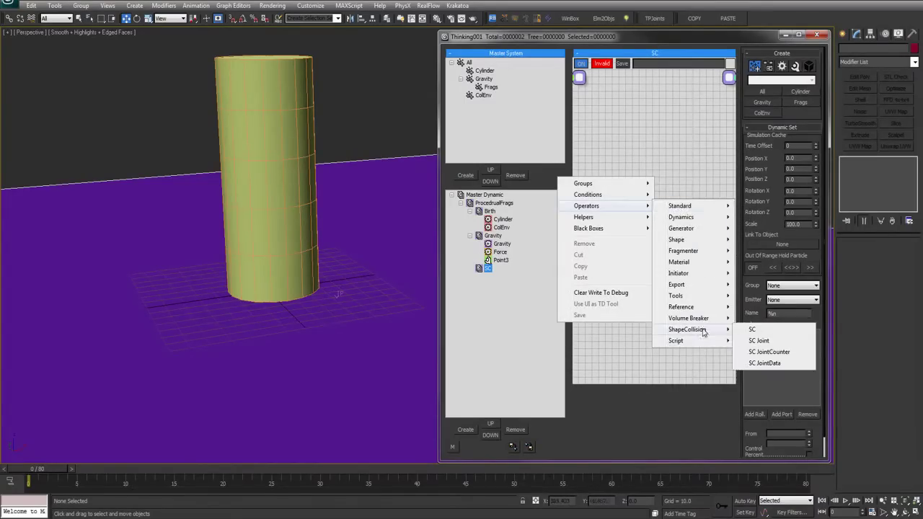
pyautogui.click(764, 334)
pyautogui.moveTo(654, 191); pyautogui.dragTo(658, 159)
pyautogui.click(795, 146)
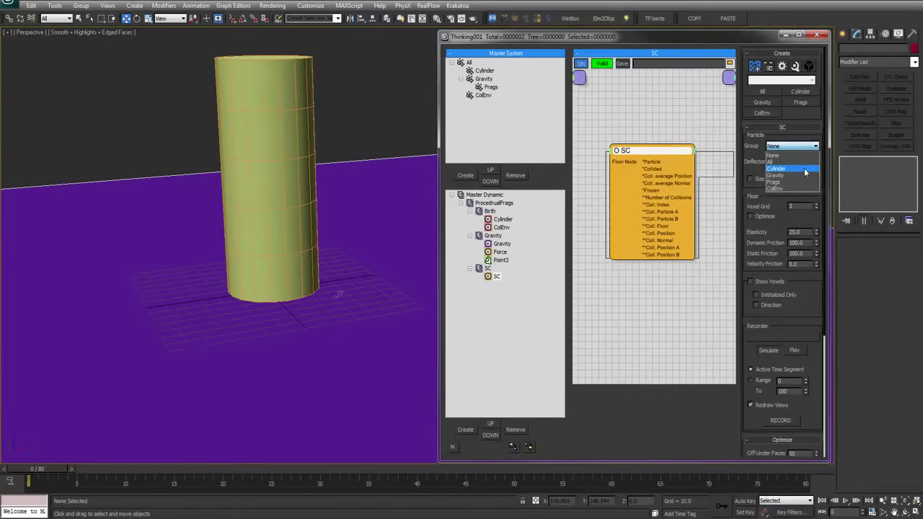
pyautogui.click(793, 146)
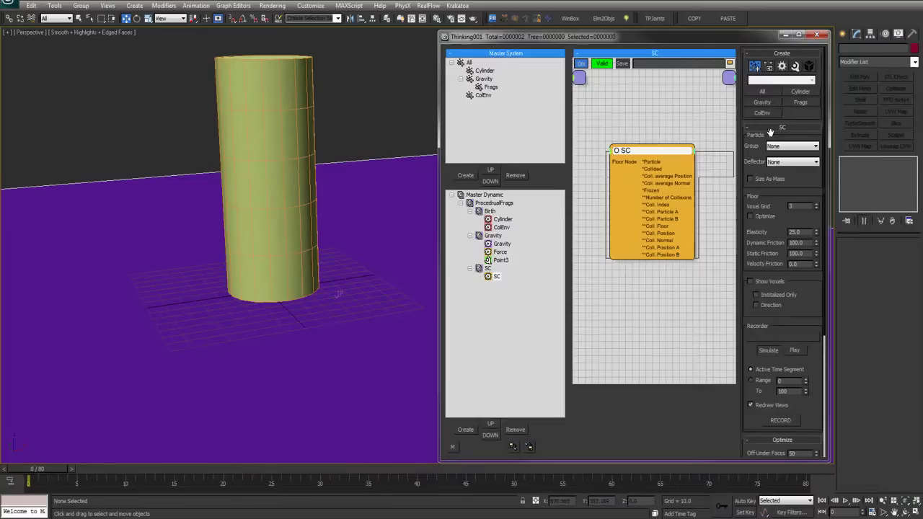
# Create a particle group under All, placed above Cylinder, and name it SC.
pyautogui.click(469, 63)
pyautogui.click(466, 176)
pyautogui.moveTo(483, 94); pyautogui.dragTo(482, 74)
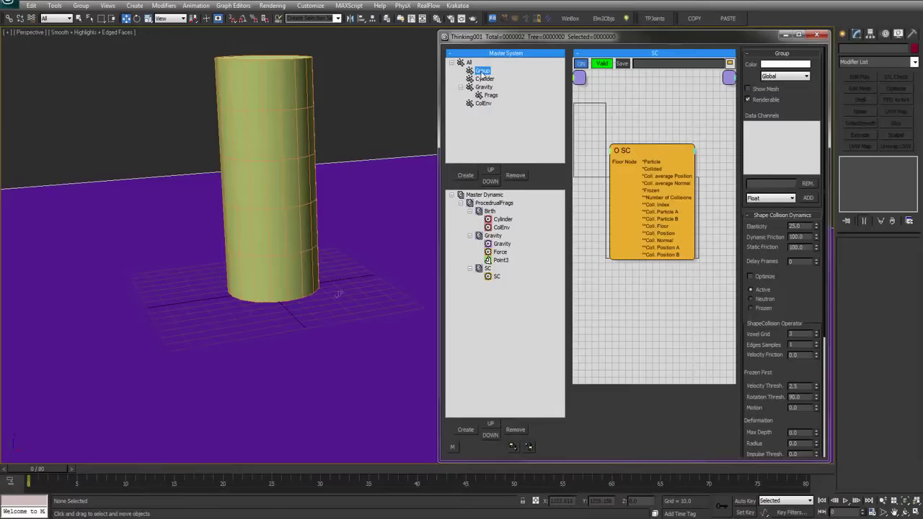
pyautogui.moveTo(626, 149); pyautogui.dragTo(632, 147)
pyautogui.click(481, 70)
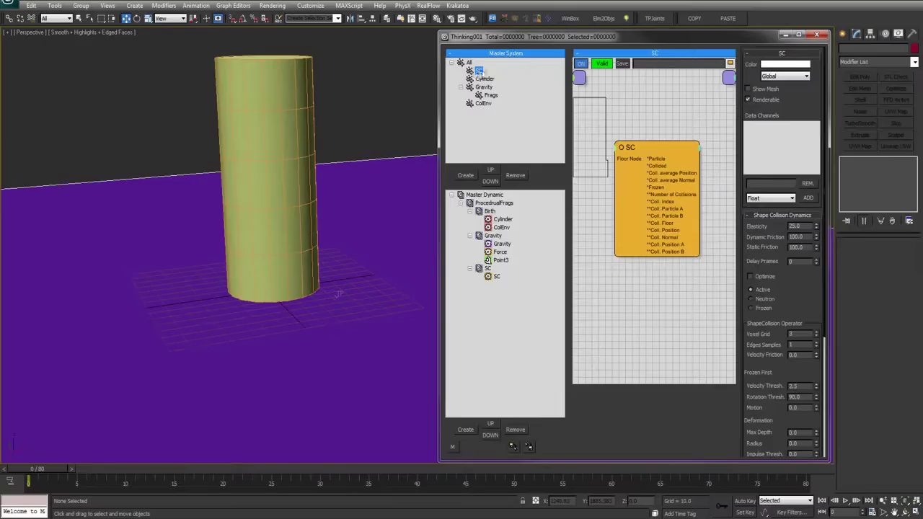
# Set the SC operator's particle group to SC.
pyautogui.moveTo(644, 150); pyautogui.dragTo(642, 151)
pyautogui.click(791, 147)
pyautogui.click(789, 170)
pyautogui.click(784, 164)
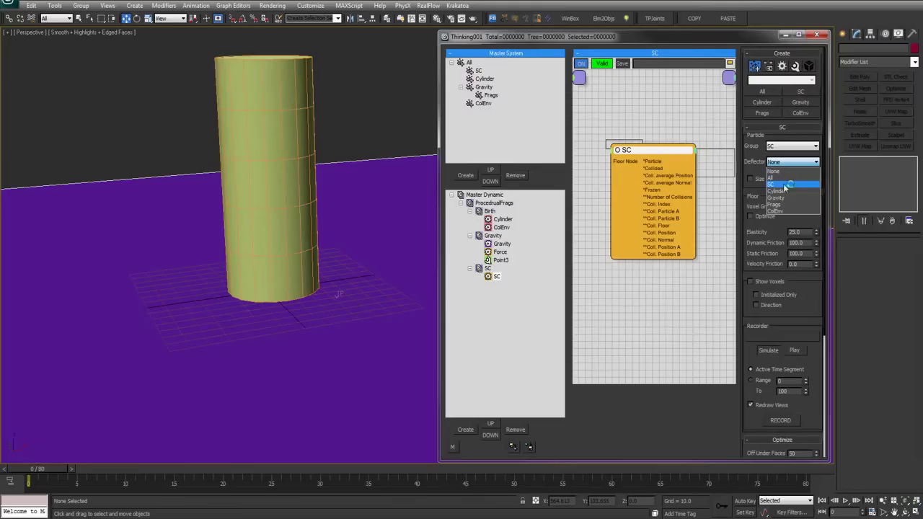
# Move the Cylinder and Gravity groups under the SC group, expand the hierarchy, and refresh the viewport.
pyautogui.click(499, 92)
pyautogui.moveTo(501, 89); pyautogui.dragTo(469, 70)
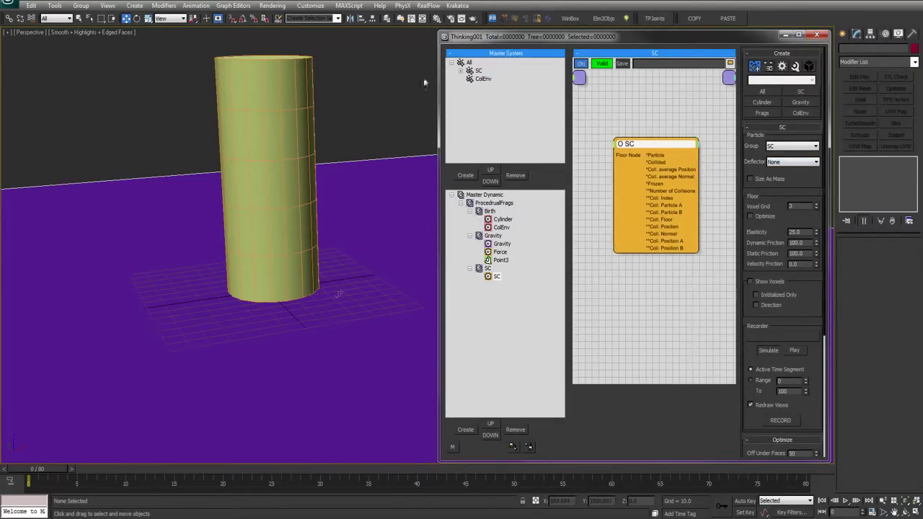
pyautogui.click(461, 72)
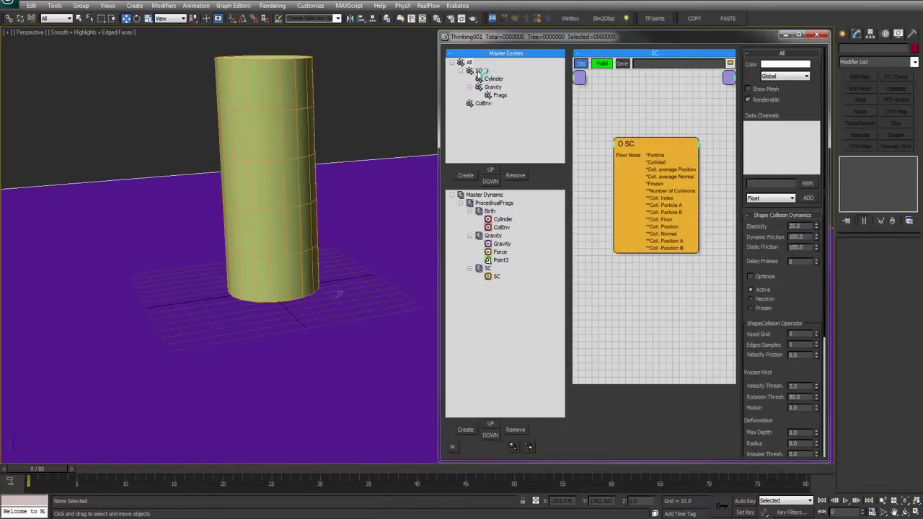
pyautogui.click(498, 94)
pyautogui.click(496, 78)
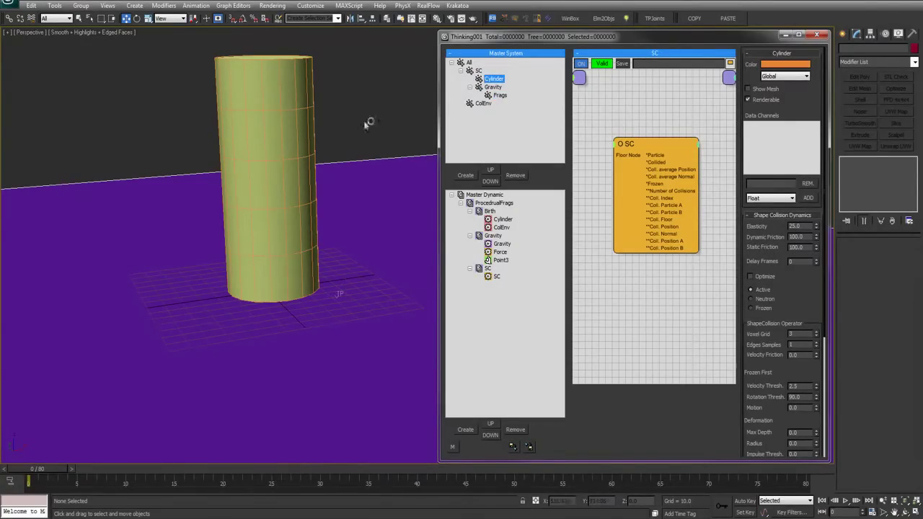
pyautogui.click(326, 110)
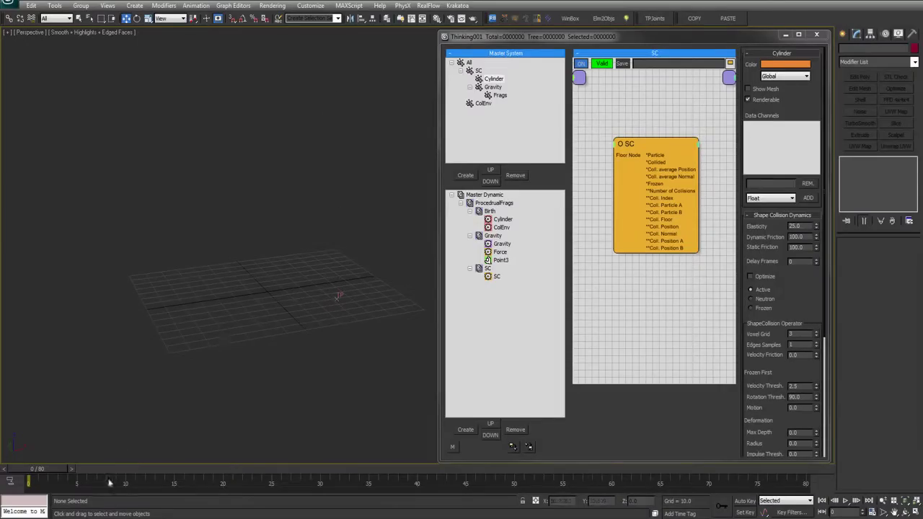
pyautogui.hotkey('shift', 'g')
# Choose SC as the SC operator's particle group and ColEnv as its deflector.
pyautogui.click(652, 146)
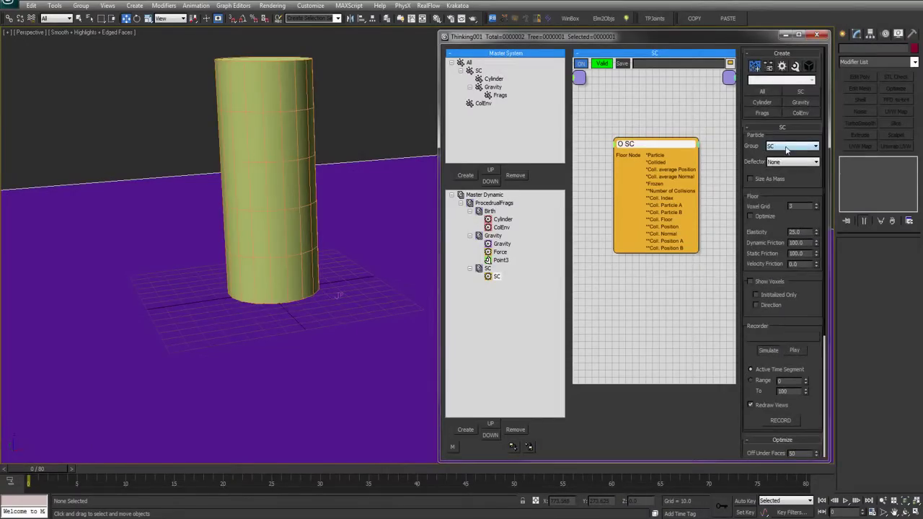
pyautogui.click(777, 146)
pyautogui.click(773, 168)
pyautogui.click(777, 162)
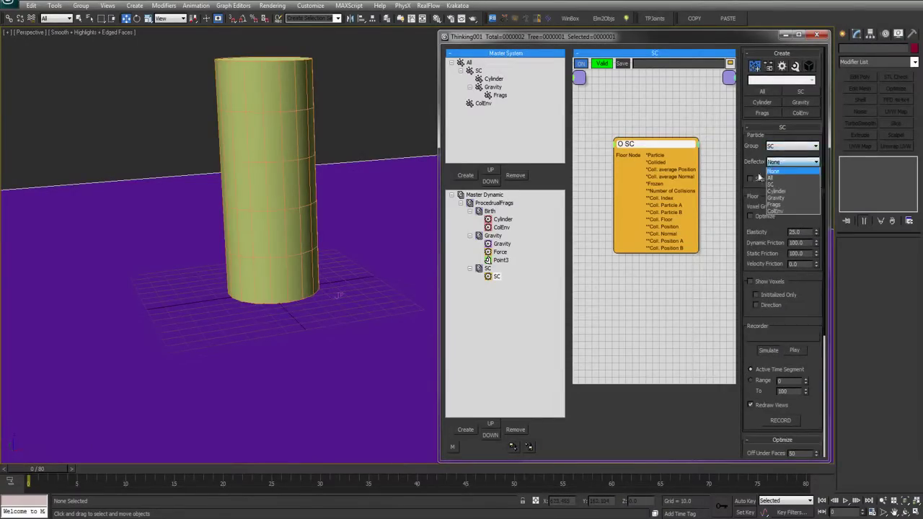
pyautogui.click(780, 210)
# Reposition the SC operator in the SC dynamic set and add a Node helper beside it.
pyautogui.moveTo(600, 116); pyautogui.dragTo(638, 108, button='middle')
pyautogui.moveTo(668, 144); pyautogui.dragTo(654, 140)
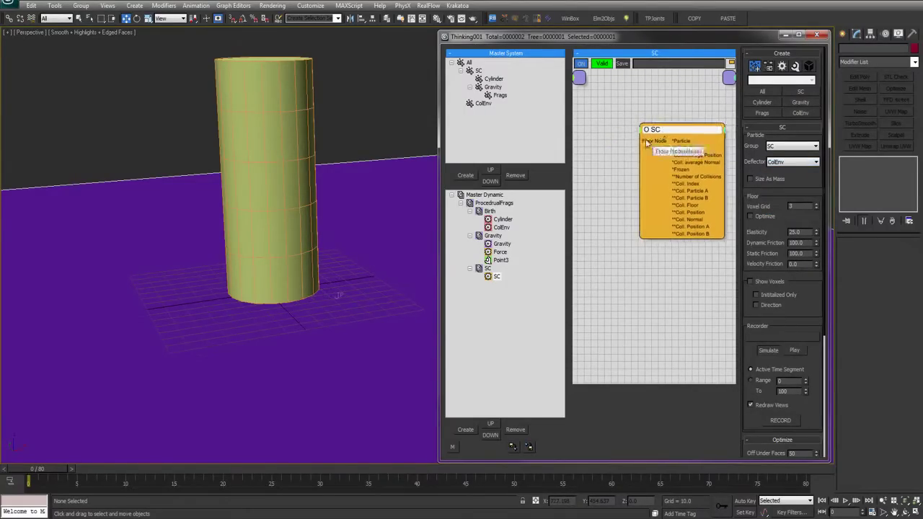
pyautogui.rightClick(589, 161)
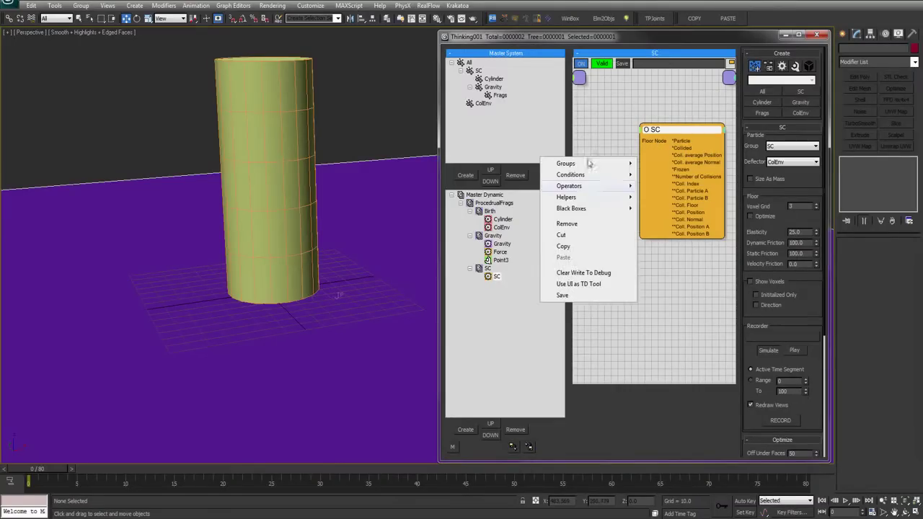
pyautogui.moveTo(588, 198)
pyautogui.moveTo(653, 202)
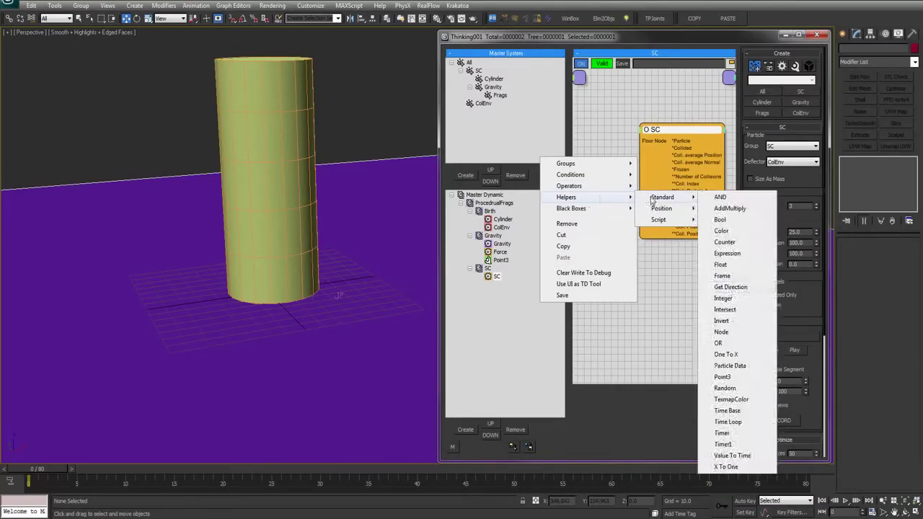
pyautogui.click(721, 331)
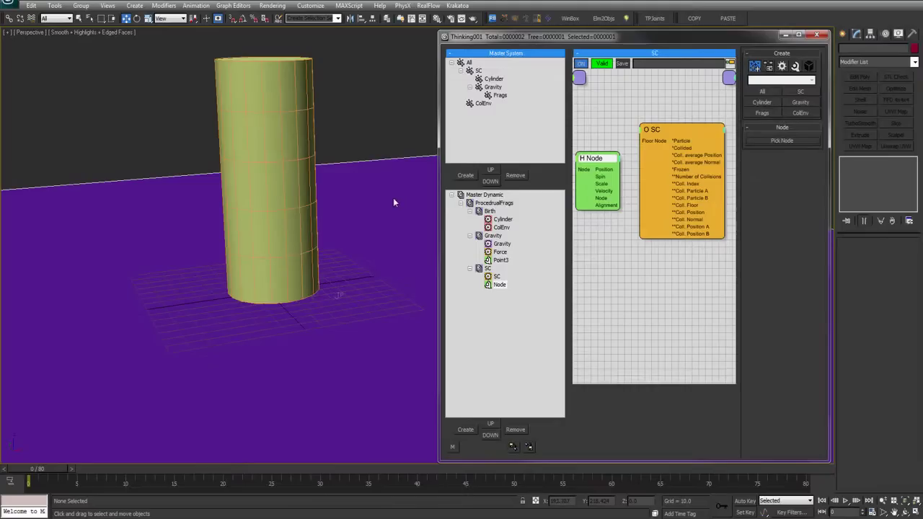
# Unhide the original cylinder and floor objects, and hide the Thinking Particles object in the viewport.
pyautogui.rightClick(374, 213)
pyautogui.click(382, 159)
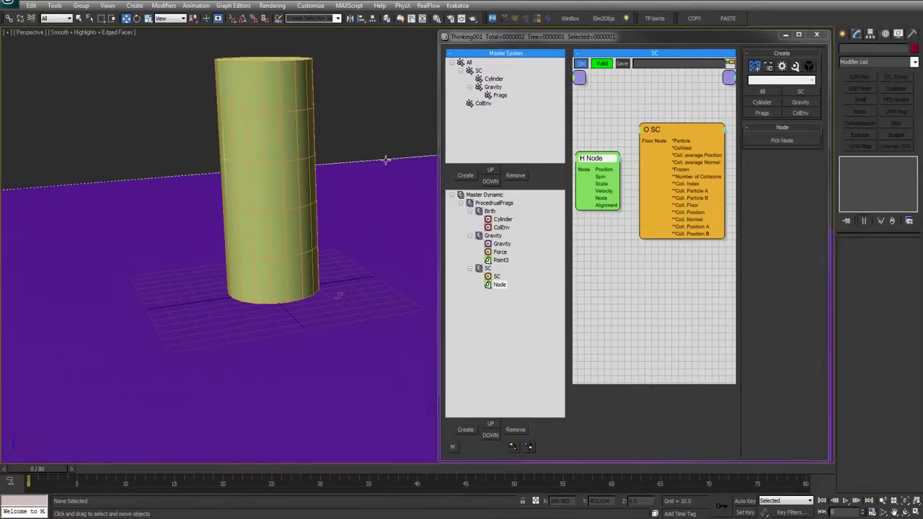
pyautogui.press('F3')
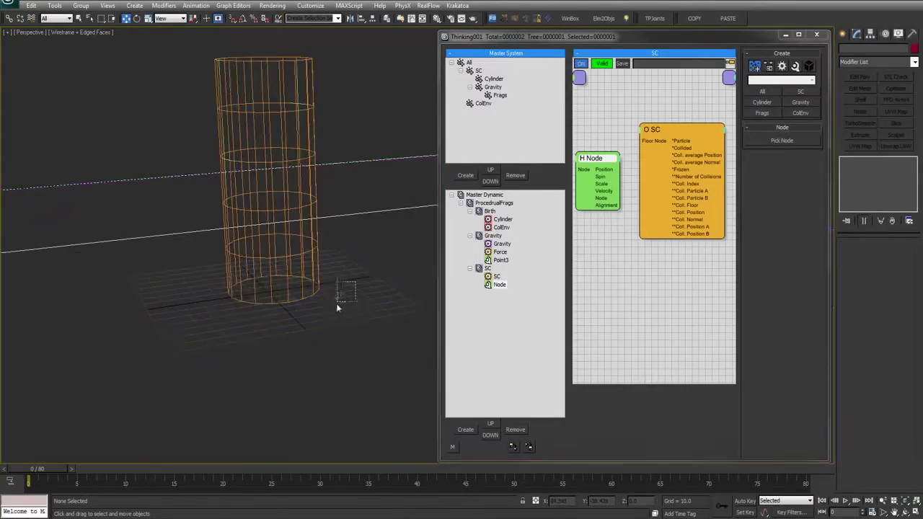
pyautogui.click(339, 296)
pyautogui.click(369, 267)
pyautogui.press('F3')
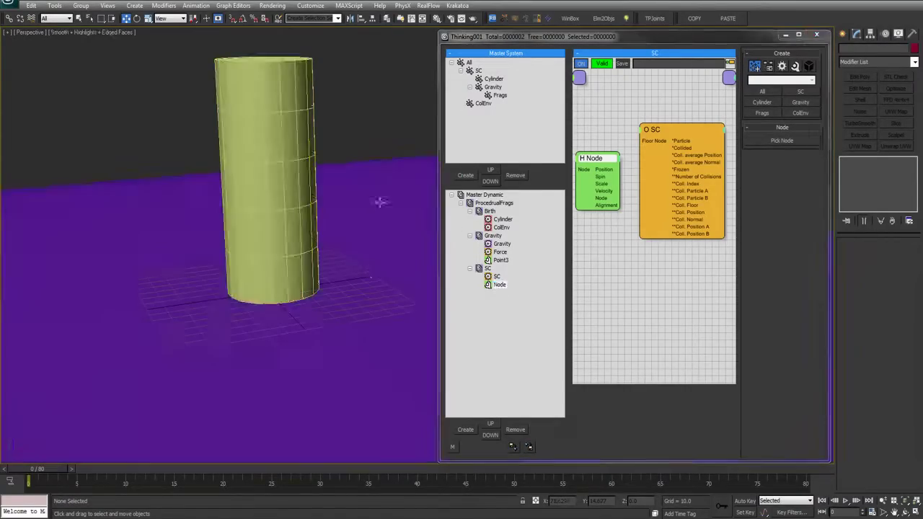
# Pick the floor Box001 in the Node helper and wire its Node output to the SC operator's Floor Node input.
pyautogui.moveTo(599, 158); pyautogui.dragTo(601, 157)
pyautogui.click(781, 140)
pyautogui.click(403, 180)
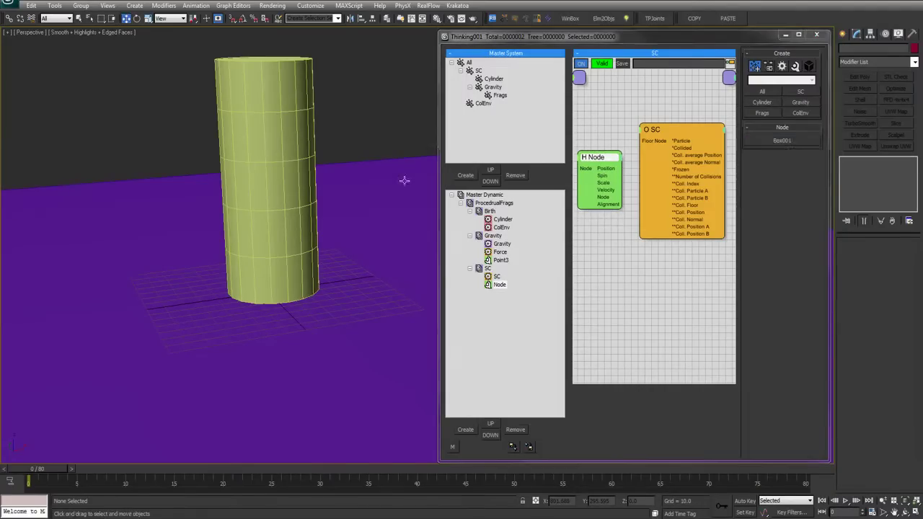
pyautogui.moveTo(652, 143); pyautogui.dragTo(603, 197)
pyautogui.moveTo(602, 157); pyautogui.dragTo(603, 150)
pyautogui.moveTo(614, 117)
pyautogui.mouseDown(button='middle')
pyautogui.moveTo(637, 114)
pyautogui.moveTo(616, 124)
pyautogui.mouseUp(button='middle')
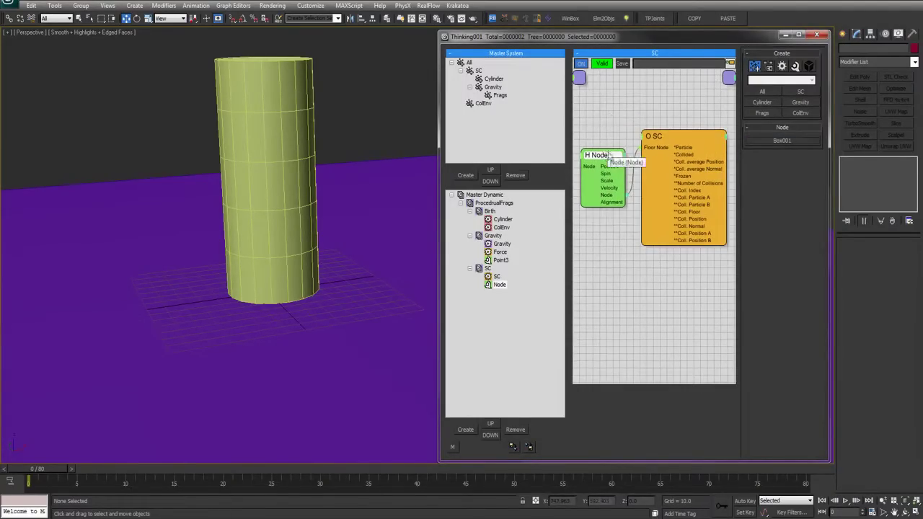
# Delete the Node helper from the SC dynamic set.
pyautogui.keyDown('alt'); pyautogui.moveTo(356, 165); pyautogui.dragTo(334, 180, button='middle'); pyautogui.keyUp('alt')
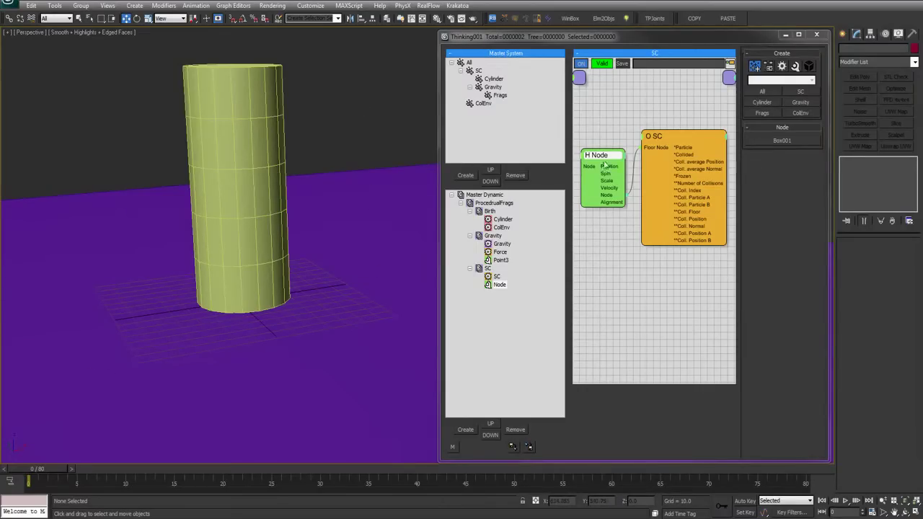
pyautogui.moveTo(604, 158); pyautogui.dragTo(603, 159)
pyautogui.press('Delete')
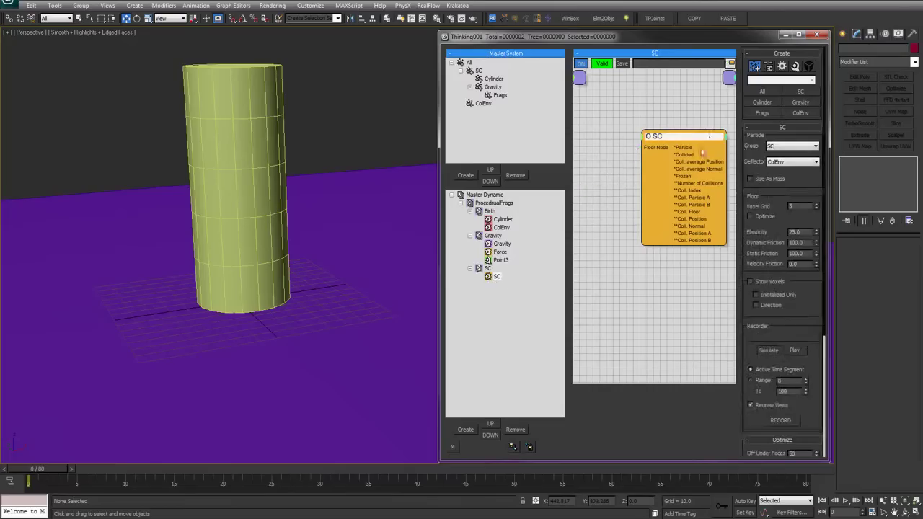
# Review the SC operator's deflector choices and the ColEnv group's shape collision settings.
pyautogui.moveTo(700, 139); pyautogui.dragTo(676, 142)
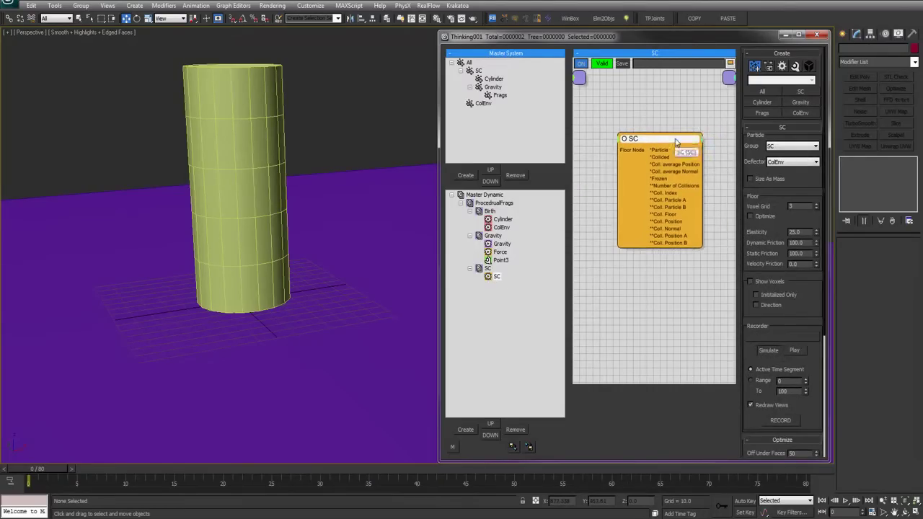
pyautogui.click(781, 164)
pyautogui.click(778, 194)
pyautogui.click(483, 103)
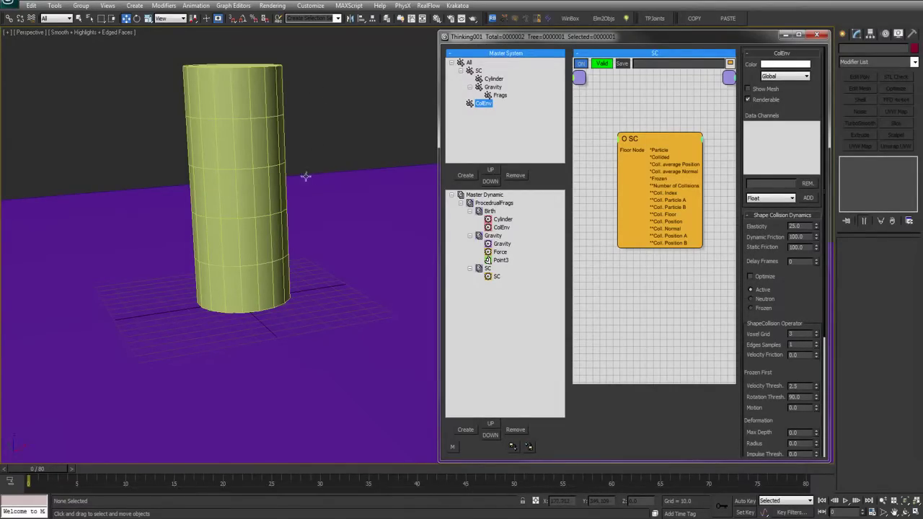
pyautogui.moveTo(337, 174); pyautogui.dragTo(348, 171, button='middle')
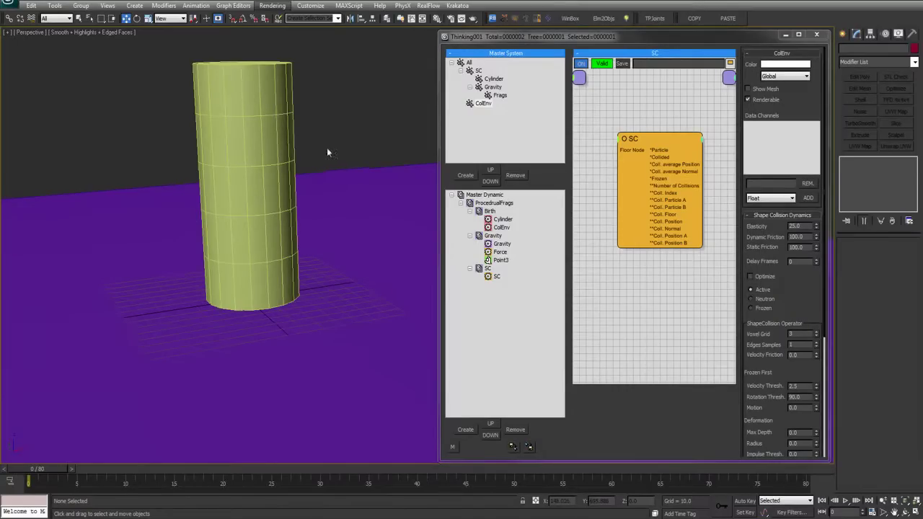
pyautogui.keyDown('alt'); pyautogui.moveTo(374, 169); pyautogui.dragTo(501, 87, button='middle'); pyautogui.keyUp('alt')
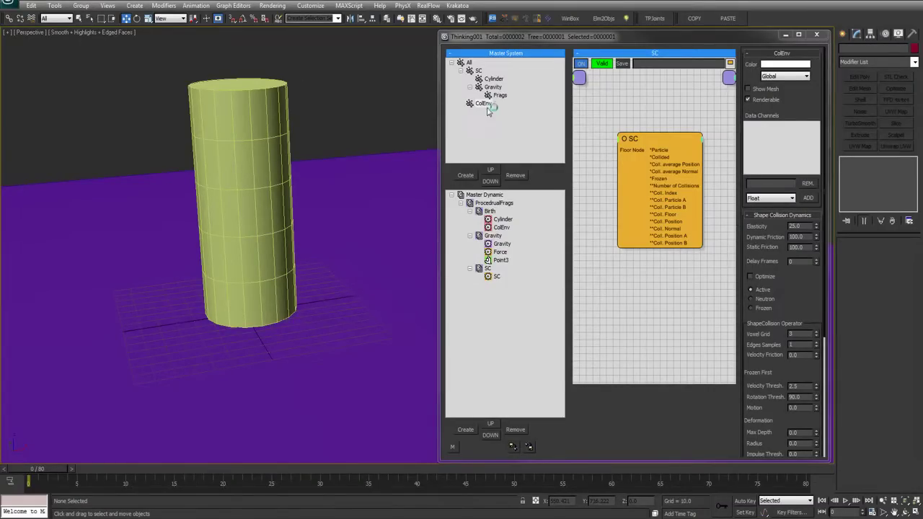
pyautogui.moveTo(250, 156); pyautogui.dragTo(258, 159, button='middle')
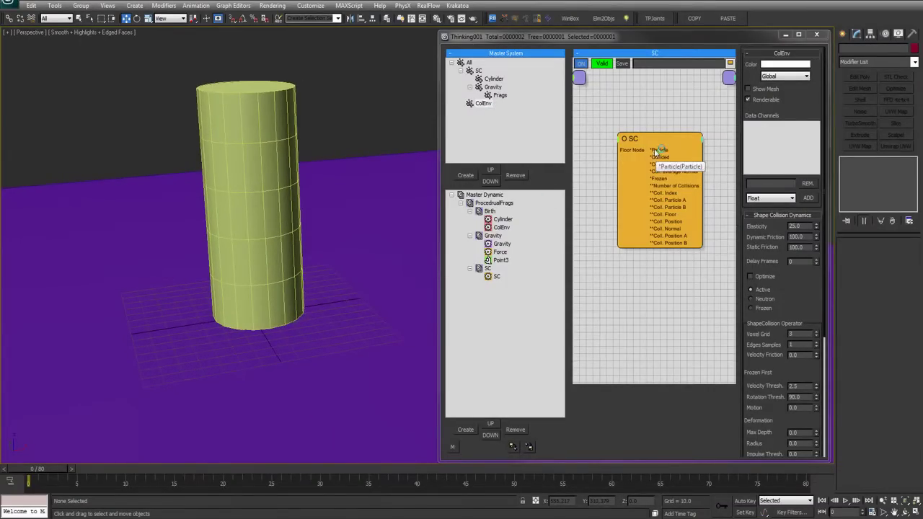
pyautogui.moveTo(653, 147); pyautogui.dragTo(646, 142)
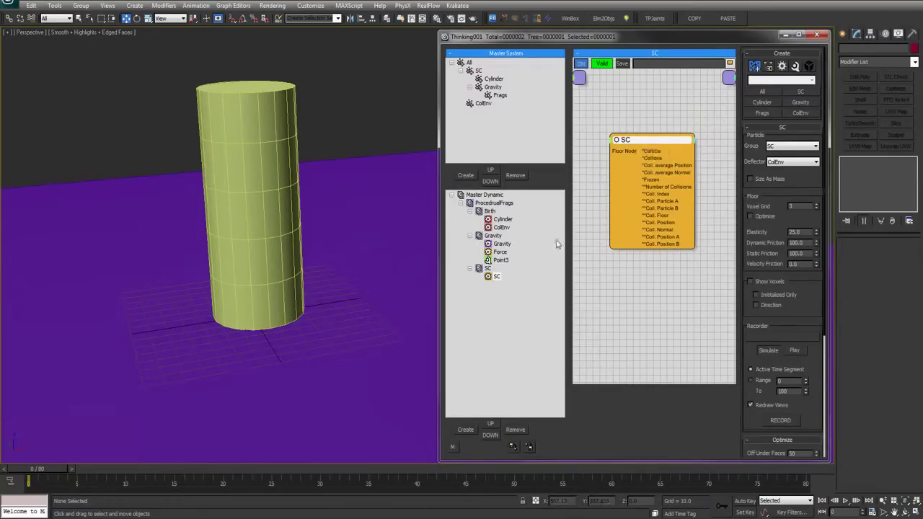
# Clear the original cylinder and floor from the viewport, and unhide the Thinking Particles object by name.
pyautogui.moveTo(354, 103); pyautogui.dragTo(293, 184)
pyautogui.press('Delete')
pyautogui.rightClick(287, 225)
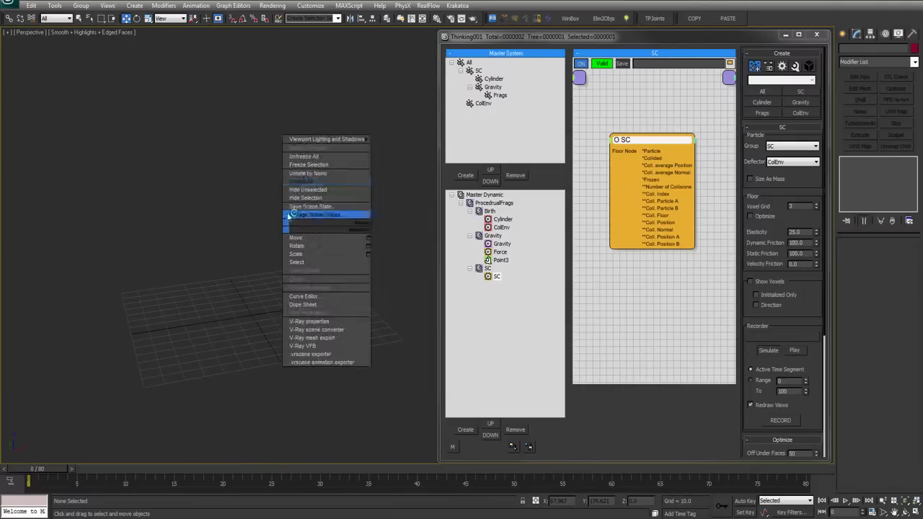
pyautogui.click(307, 173)
pyautogui.doubleClick(121, 144)
pyautogui.keyDown('alt'); pyautogui.moveTo(340, 178); pyautogui.dragTo(281, 153, button='middle'); pyautogui.keyUp('alt')
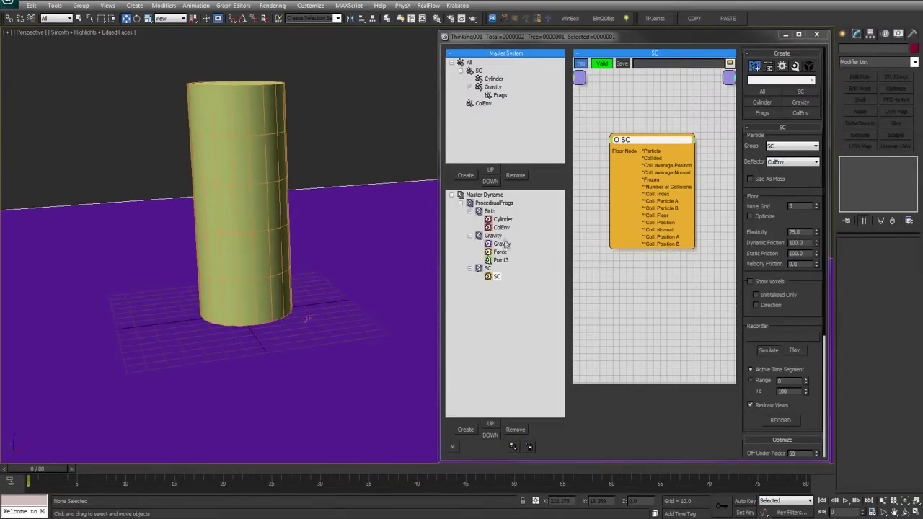
# Try nesting the Cylinder group under Gravity, and move it back directly under SC.
pyautogui.moveTo(496, 81); pyautogui.dragTo(478, 89)
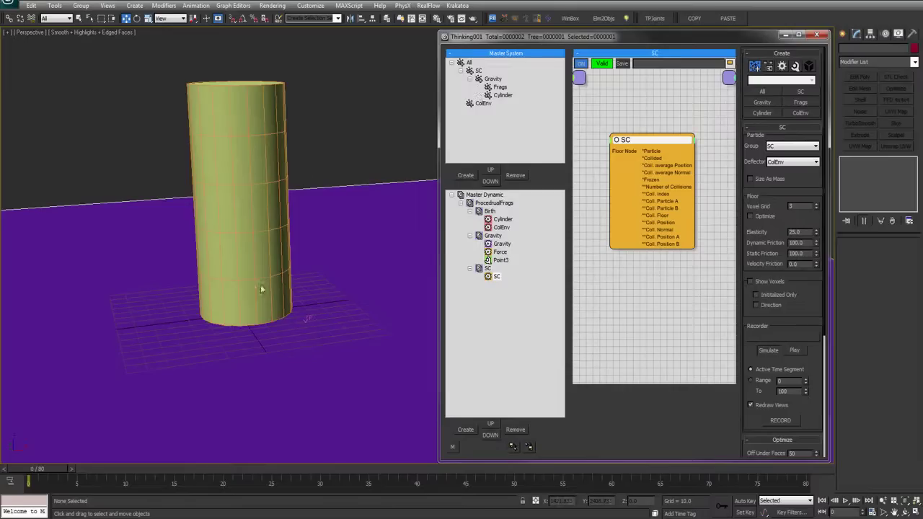
pyautogui.moveTo(35, 472)
pyautogui.mouseDown()
pyautogui.moveTo(77, 478)
pyautogui.moveTo(28, 478)
pyautogui.mouseUp()
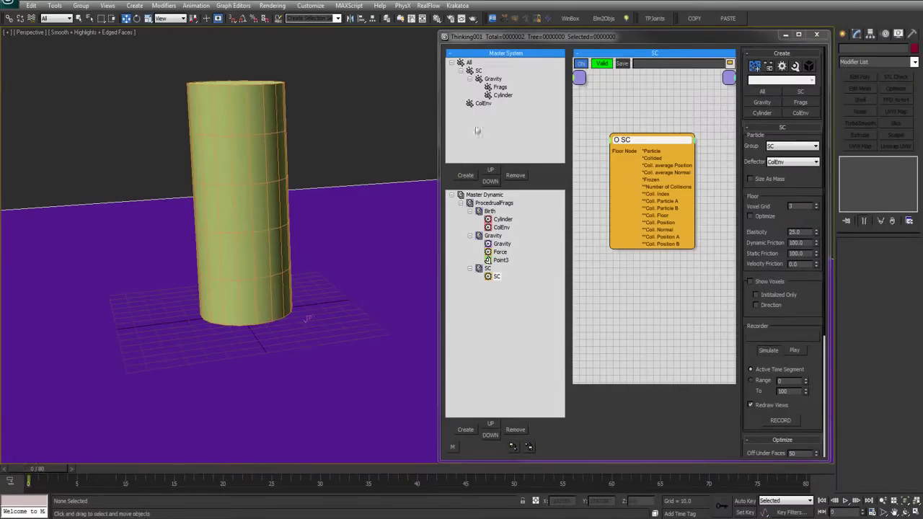
pyautogui.click(493, 78)
pyautogui.moveTo(495, 75); pyautogui.dragTo(495, 76)
# Create a dynamic set named Activators under ProcedrualFrags, place it between Birth and Gravity, and enlarge its node area.
pyautogui.moveTo(330, 262); pyautogui.dragTo(322, 259, button='middle')
pyautogui.click(491, 203)
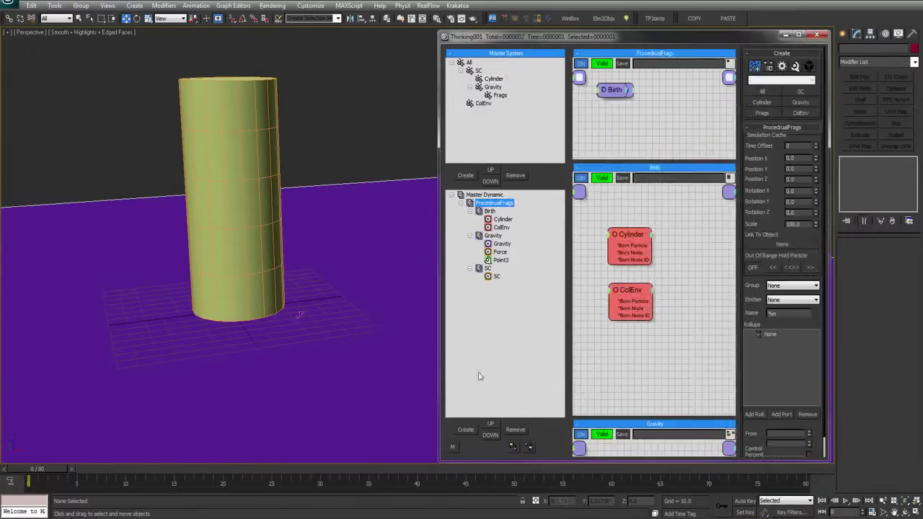
pyautogui.click(470, 235)
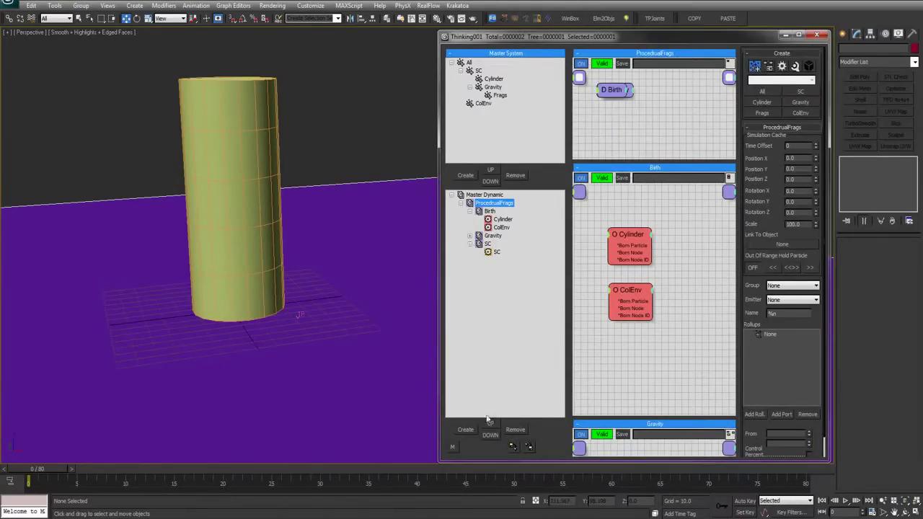
pyautogui.keyDown('alt'); pyautogui.moveTo(360, 262); pyautogui.dragTo(370, 258, button='middle'); pyautogui.keyUp('alt')
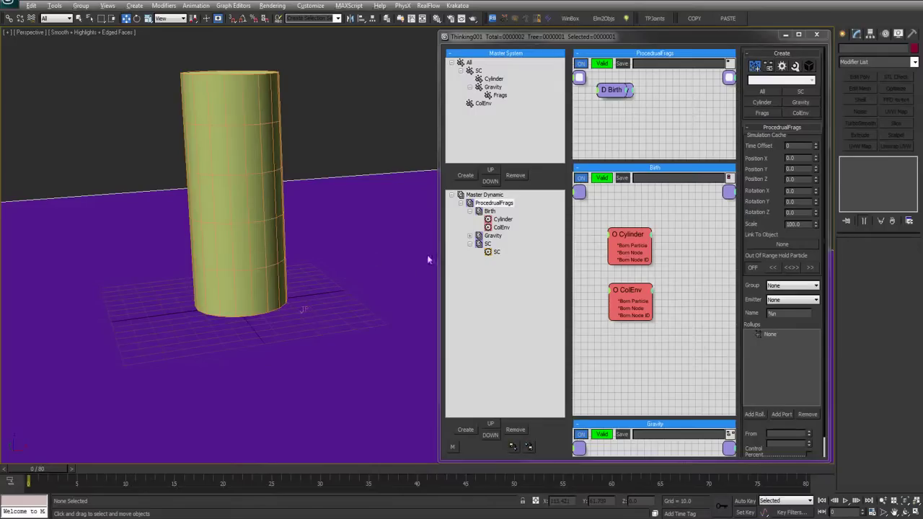
pyautogui.click(467, 429)
pyautogui.moveTo(505, 262); pyautogui.dragTo(491, 237)
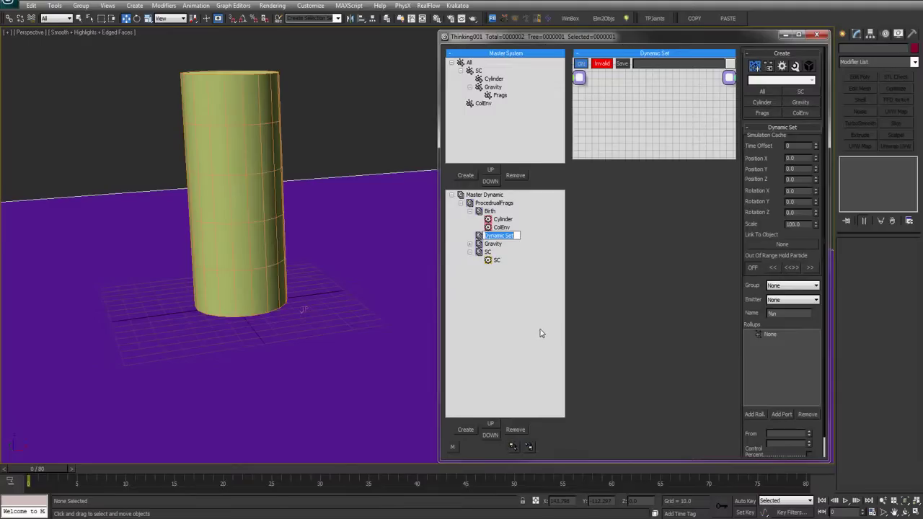
pyautogui.write('Activators')
pyautogui.press('Return')
pyautogui.moveTo(587, 156); pyautogui.dragTo(599, 327)
# Add an Obj.To Particle operator to the Activators dynamic set and rename it Activators.
pyautogui.rightClick(625, 130)
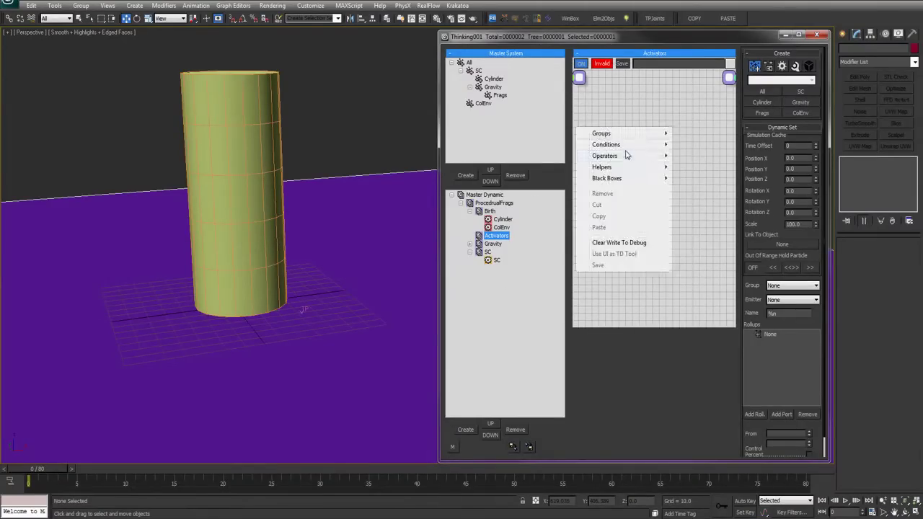
pyautogui.moveTo(606, 156)
pyautogui.moveTo(697, 181)
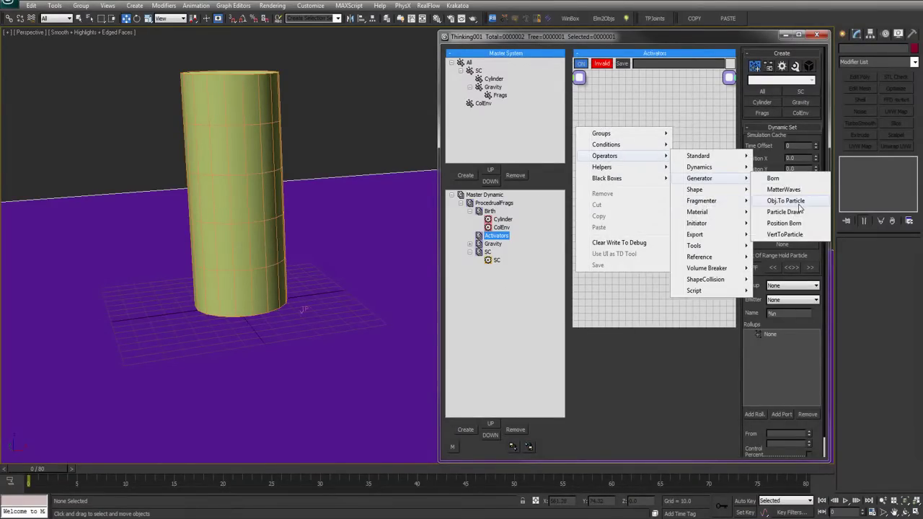
pyautogui.click(797, 204)
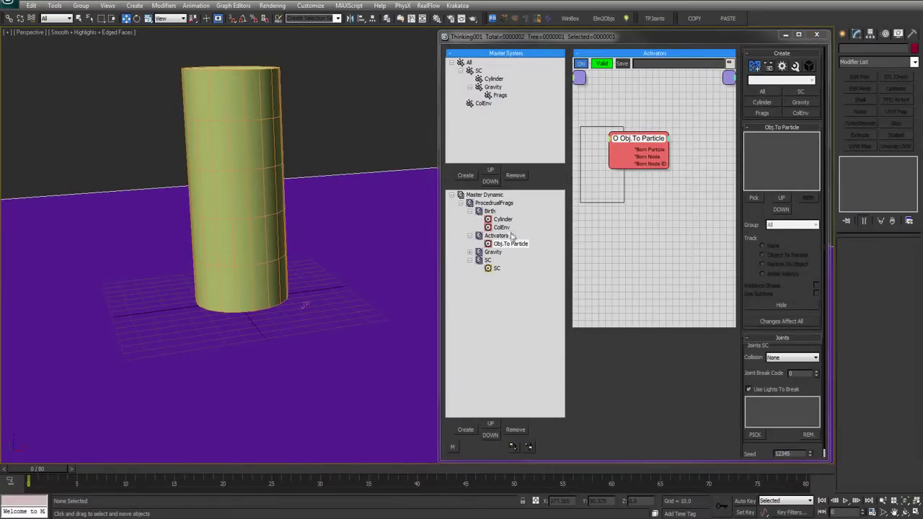
pyautogui.click(509, 245)
pyautogui.write('A')
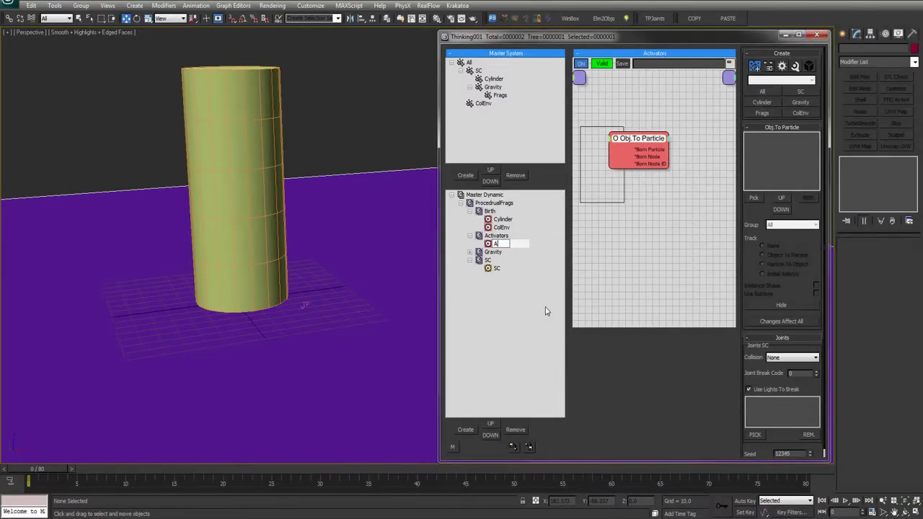
pyautogui.write('ctivators')
pyautogui.press('Return')
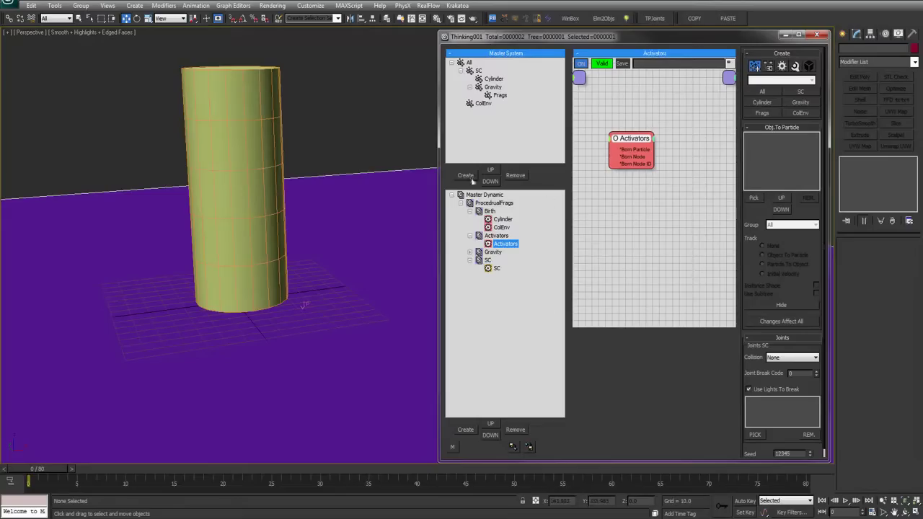
# Create a particle group under All and name it Activators.
pyautogui.click(469, 177)
pyautogui.click(482, 112)
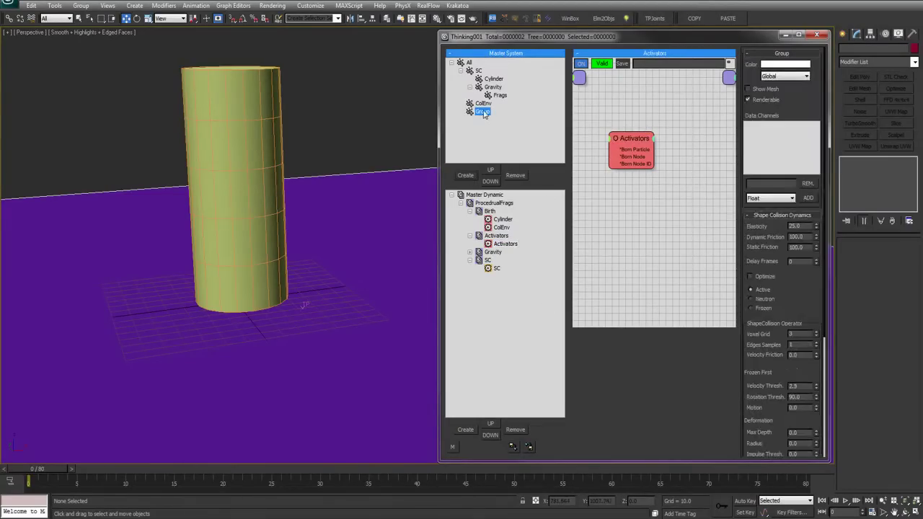
pyautogui.press('F2')
pyautogui.write('Activators')
pyautogui.press('Return')
pyautogui.moveTo(581, 128); pyautogui.dragTo(623, 203)
pyautogui.click(493, 112)
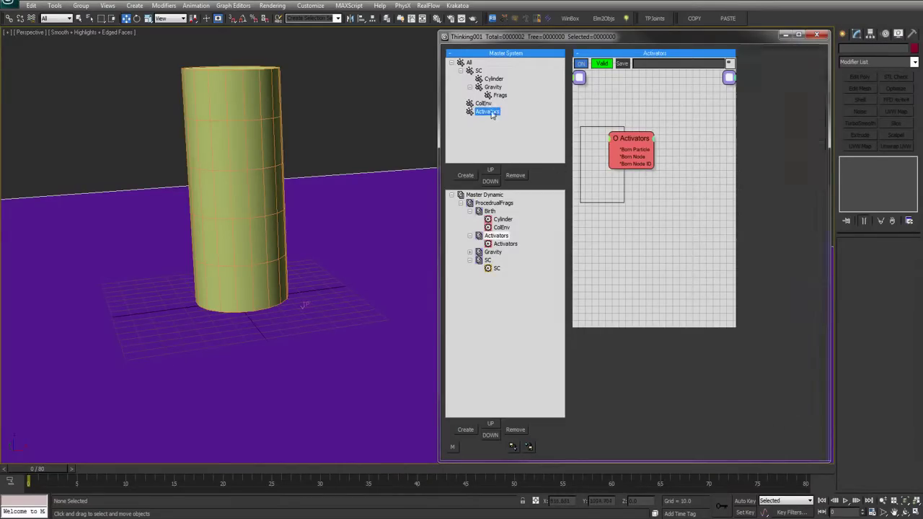
# Select the Activators operator node to show its object pick list and settings.
pyautogui.moveTo(631, 139); pyautogui.dragTo(633, 147)
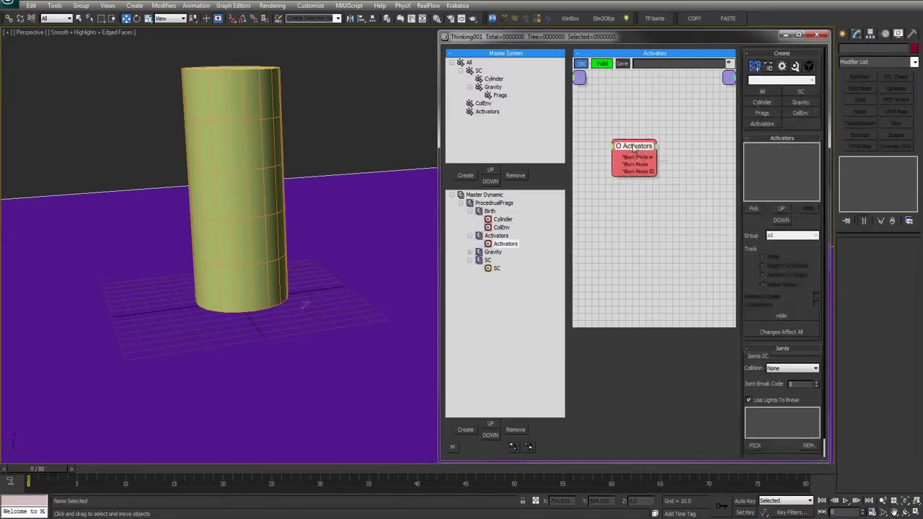
pyautogui.click(754, 209)
pyautogui.rightClick(360, 209)
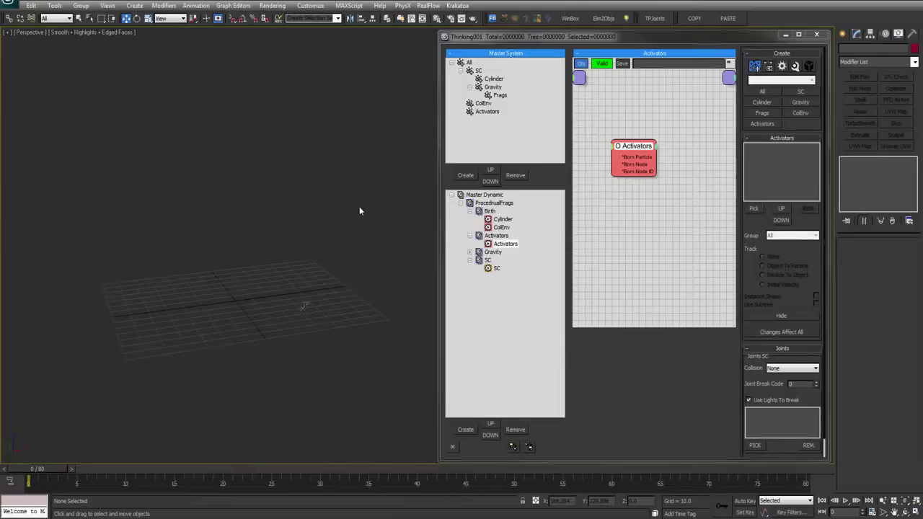
# Create a point helper on the floor beside the tall cylinder and make the Move tool active.
pyautogui.keyDown('alt'); pyautogui.moveTo(335, 215); pyautogui.dragTo(334, 219, button='middle'); pyautogui.keyUp('alt')
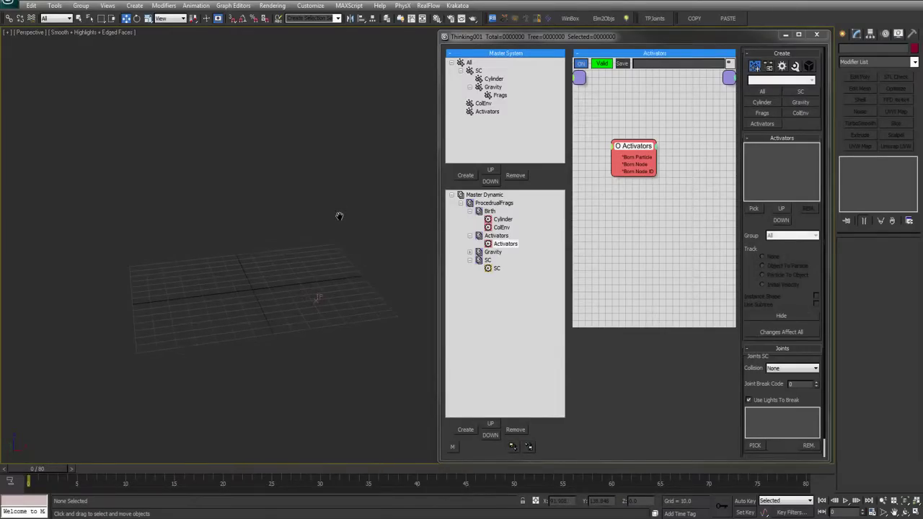
pyautogui.press('Home')
pyautogui.rightClick(322, 243)
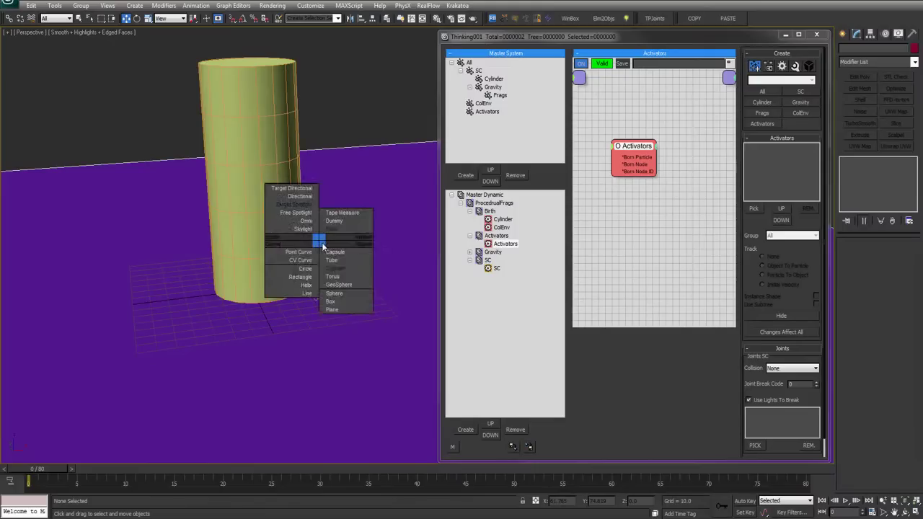
pyautogui.click(329, 239)
pyautogui.click(335, 262)
pyautogui.rightClick(335, 262)
pyautogui.press('w')
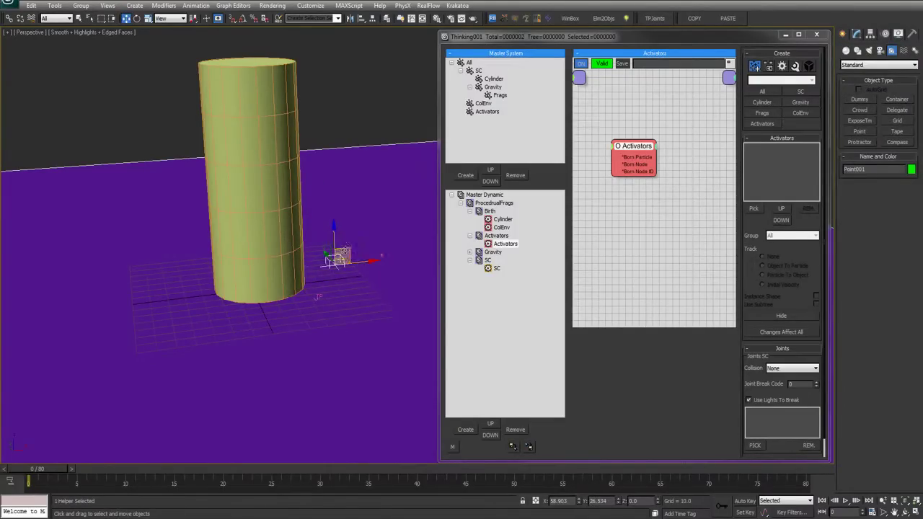
# Draw a geosphere about 15.3 in radius and a small cylinder about 20 in radius and 40 high near the point helper.
pyautogui.keyDown('ctrl'); pyautogui.rightClick(355, 287); pyautogui.keyUp('ctrl')
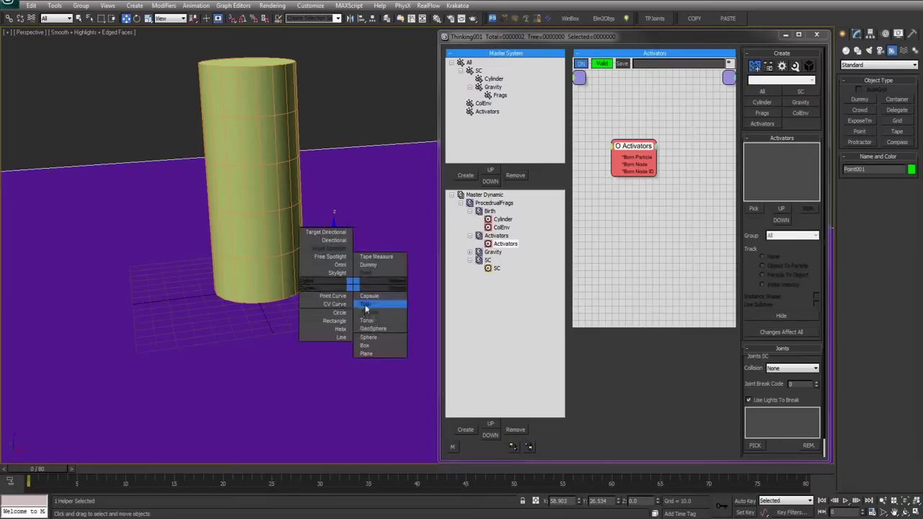
pyautogui.click(375, 330)
pyautogui.moveTo(369, 293); pyautogui.dragTo(370, 307)
pyautogui.keyDown('ctrl'); pyautogui.rightClick(370, 294); pyautogui.keyUp('ctrl')
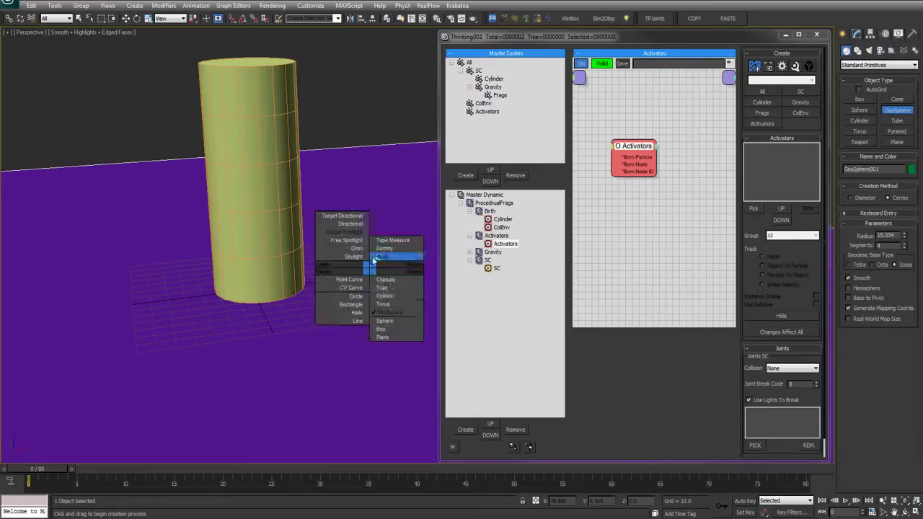
pyautogui.click(393, 289)
pyautogui.moveTo(377, 243); pyautogui.dragTo(377, 254)
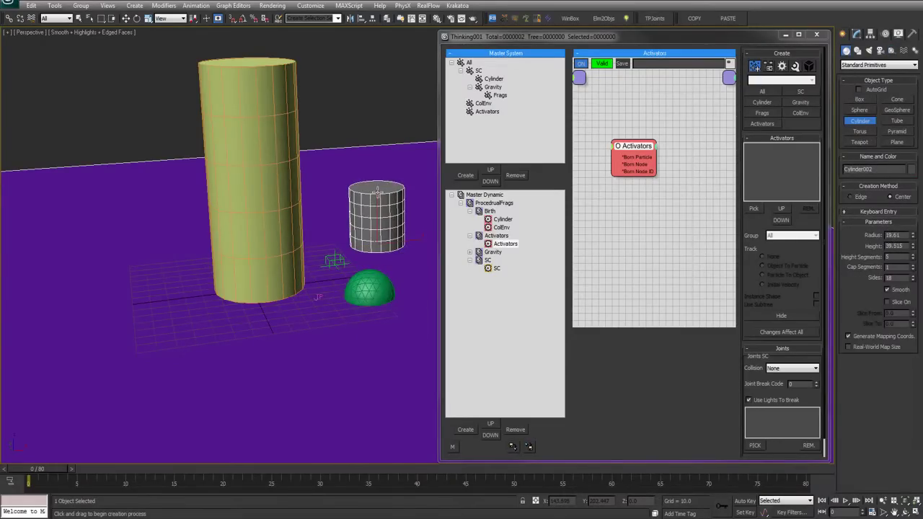
pyautogui.click(378, 191)
pyautogui.press('w')
pyautogui.moveTo(387, 187); pyautogui.dragTo(378, 191, button='middle')
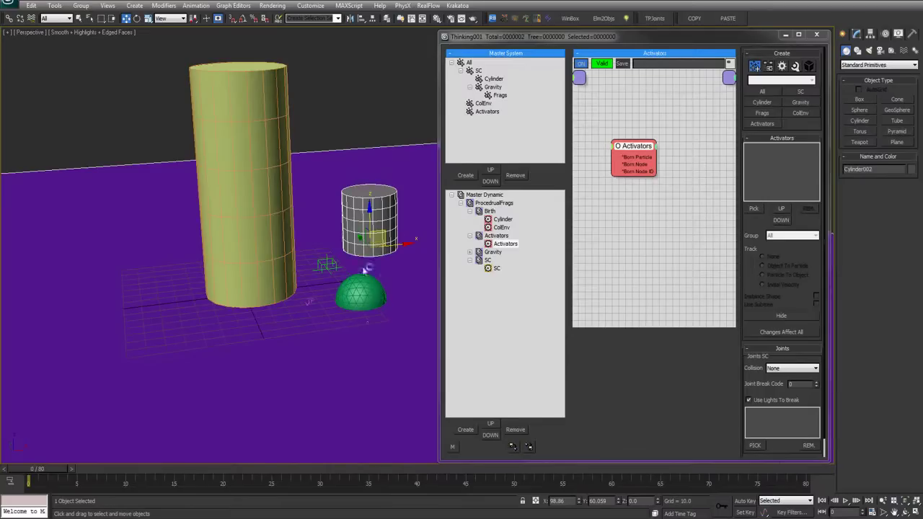
# Delete the small cylinder and the geosphere beside the point helper.
pyautogui.press('Delete')
pyautogui.click(360, 292)
pyautogui.press('Delete')
# Set the point helper's size to 20.6 and move it partway up the tall cylinder, near its side.
pyautogui.click(328, 264)
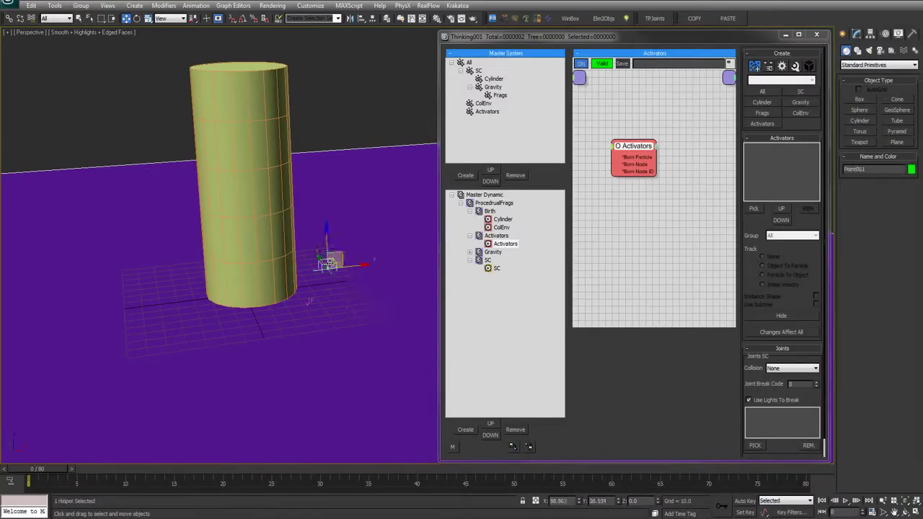
pyautogui.moveTo(328, 264); pyautogui.dragTo(261, 191)
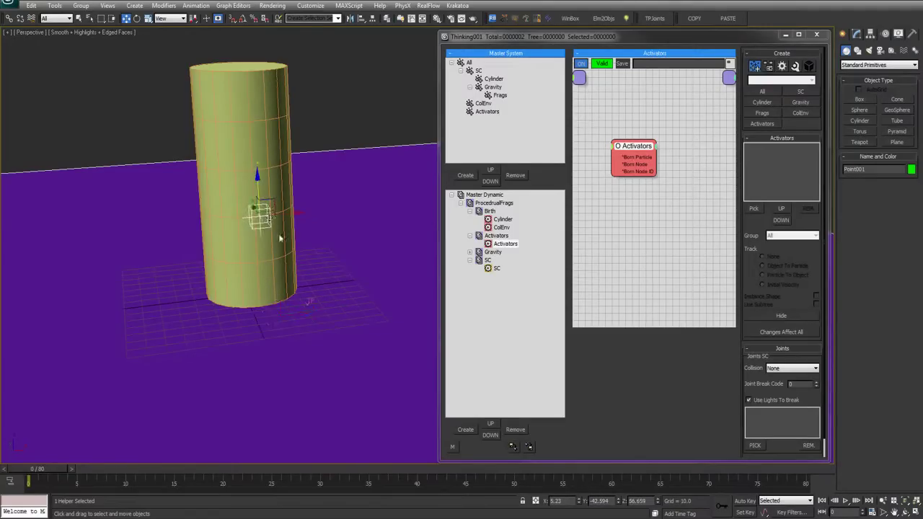
pyautogui.click(856, 36)
pyautogui.moveTo(898, 304); pyautogui.dragTo(898, 296)
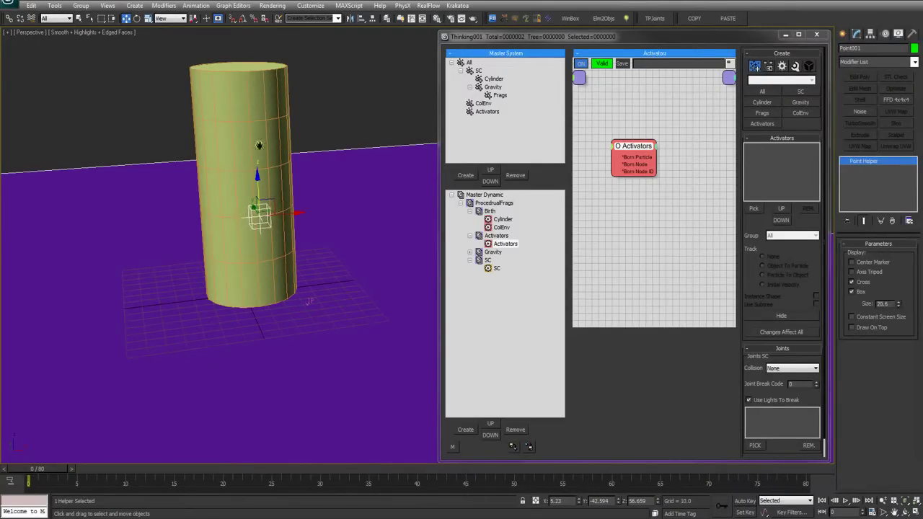
pyautogui.moveTo(284, 198); pyautogui.dragTo(306, 216, button='middle')
pyautogui.moveTo(295, 230); pyautogui.dragTo(243, 219)
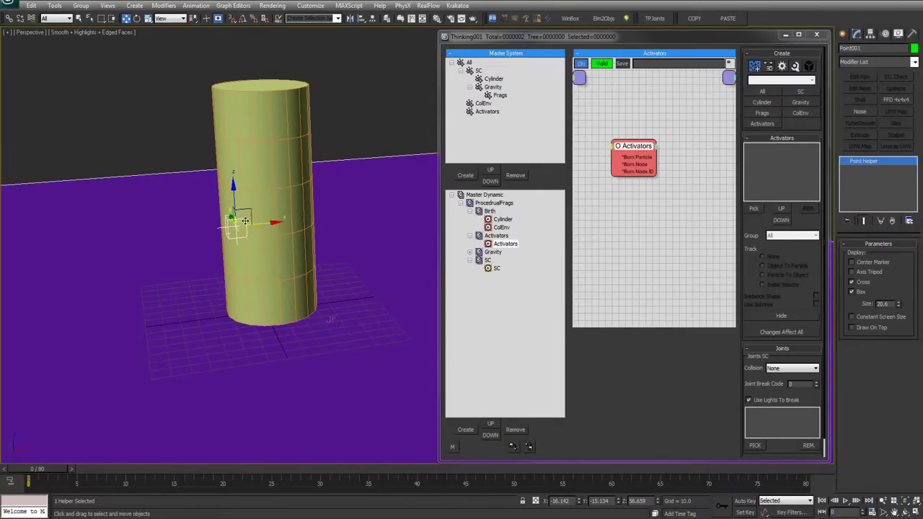
# Pick Point001 as the source object of the Activators operator and assign it to the Activators group.
pyautogui.click(753, 209)
pyautogui.press('h')
pyautogui.press('Return')
pyautogui.click(791, 235)
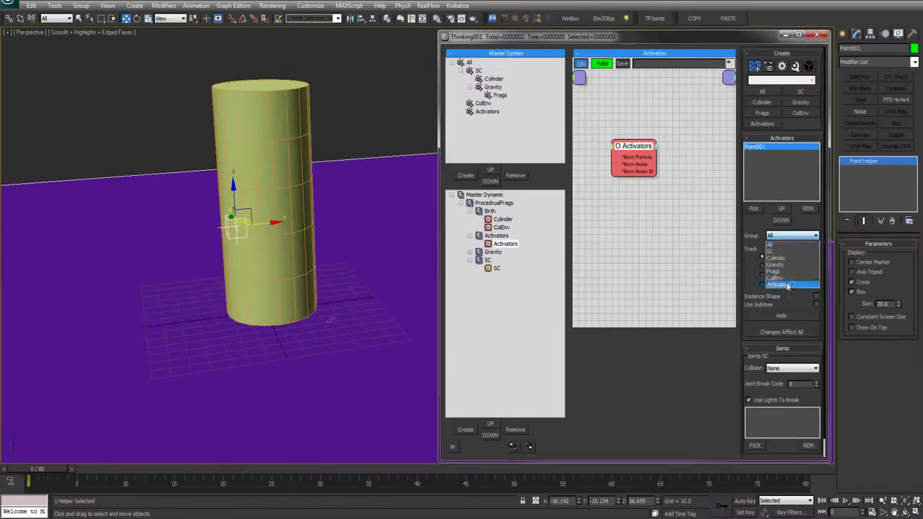
pyautogui.click(787, 286)
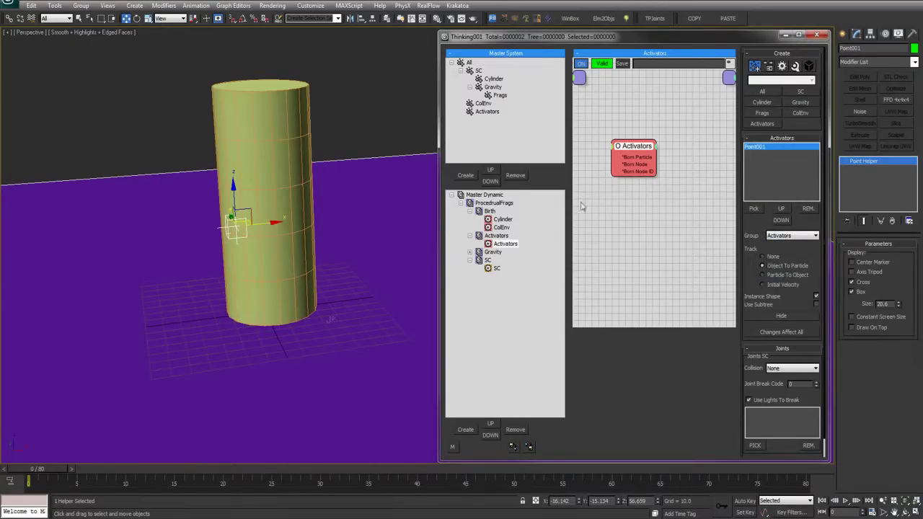
# Move the point helper clear of the cylinder and animate it with Auto Key to cross to the opposite side by frame 18.
pyautogui.moveTo(329, 196); pyautogui.dragTo(315, 192, button='middle')
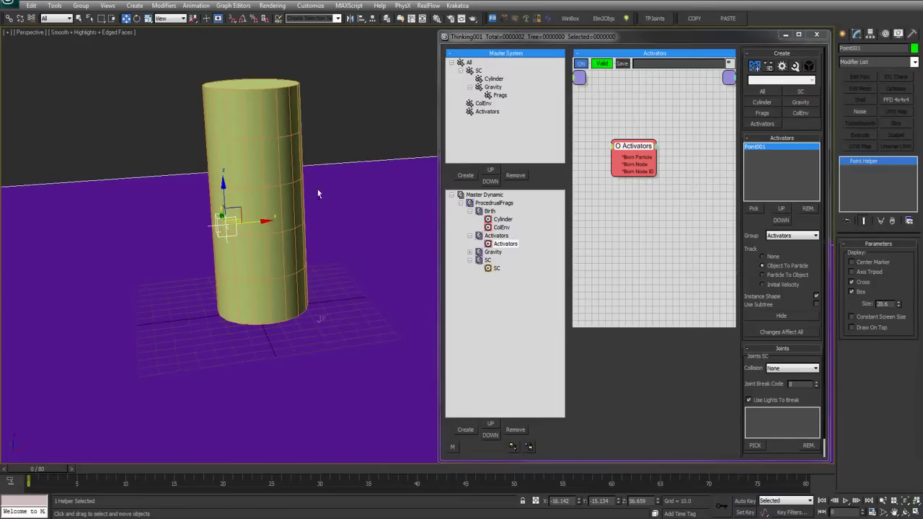
pyautogui.click(764, 257)
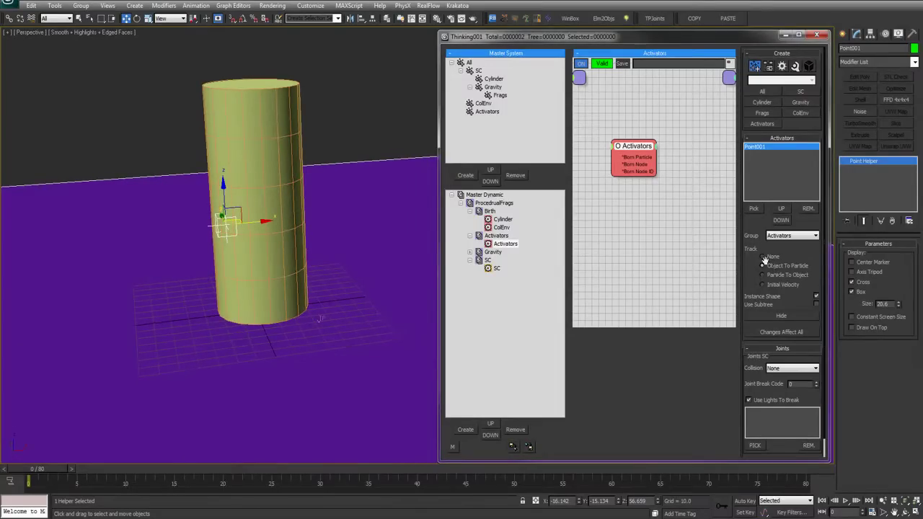
pyautogui.moveTo(228, 223); pyautogui.dragTo(119, 217)
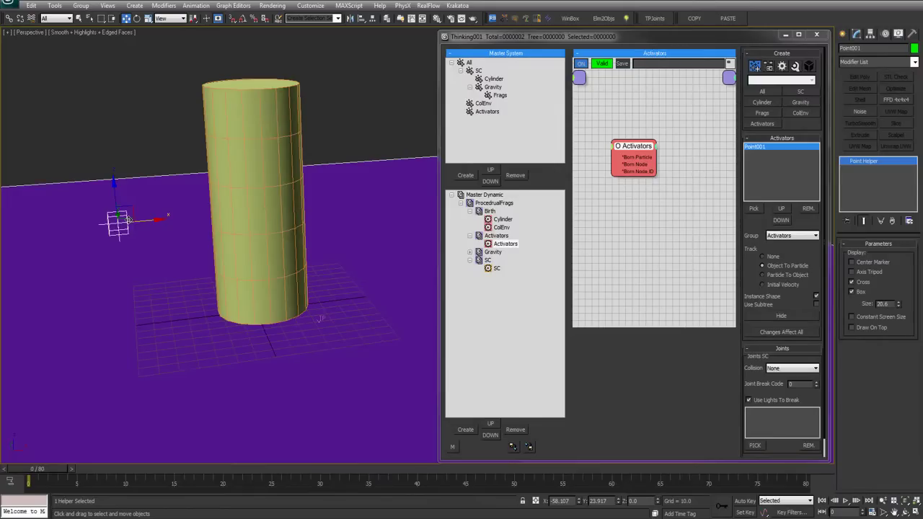
pyautogui.press('n')
pyautogui.moveTo(219, 473); pyautogui.dragTo(237, 473)
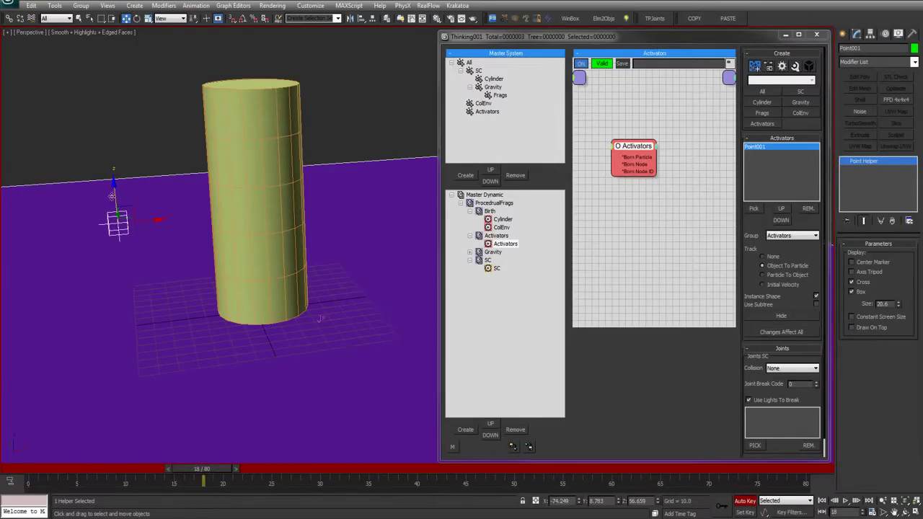
pyautogui.moveTo(154, 221); pyautogui.dragTo(377, 211)
pyautogui.moveTo(199, 473); pyautogui.dragTo(26, 474)
pyautogui.press('n')
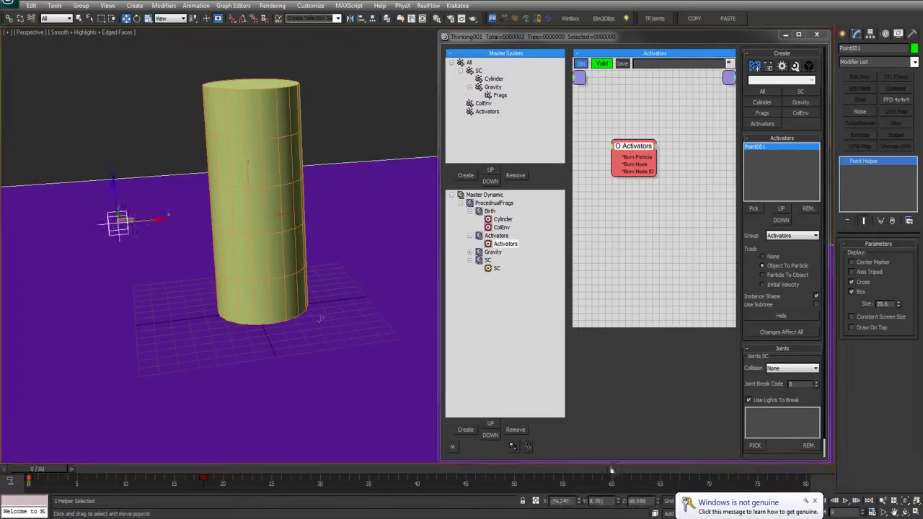
pyautogui.click(809, 499)
# Try the Activators operator with Track set to None, starting from frame 0.
pyautogui.click(774, 257)
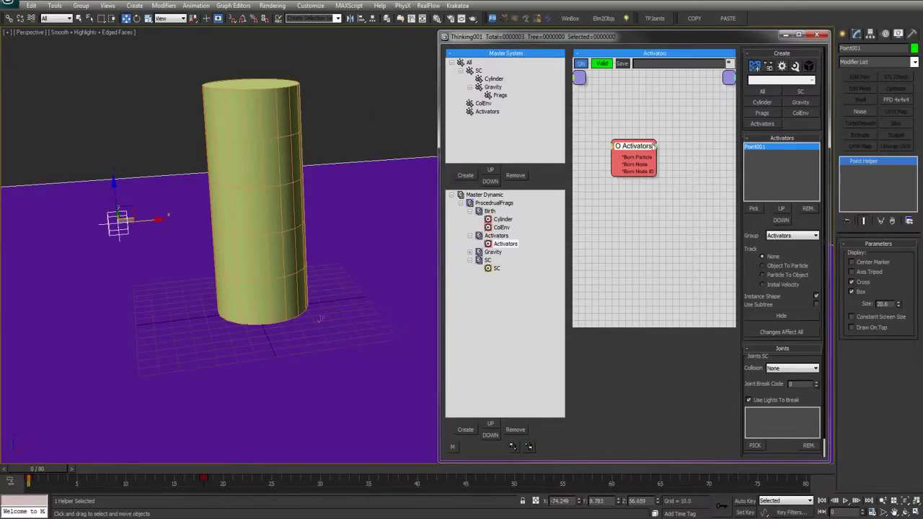
pyautogui.moveTo(626, 144); pyautogui.dragTo(632, 145)
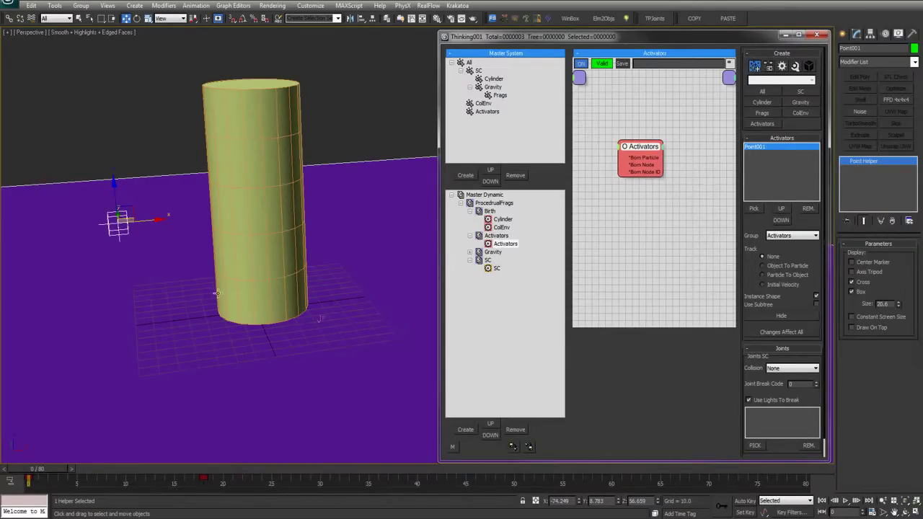
pyautogui.moveTo(35, 469)
pyautogui.mouseDown()
pyautogui.moveTo(154, 470)
pyautogui.moveTo(33, 468)
pyautogui.mouseUp()
pyautogui.press('w')
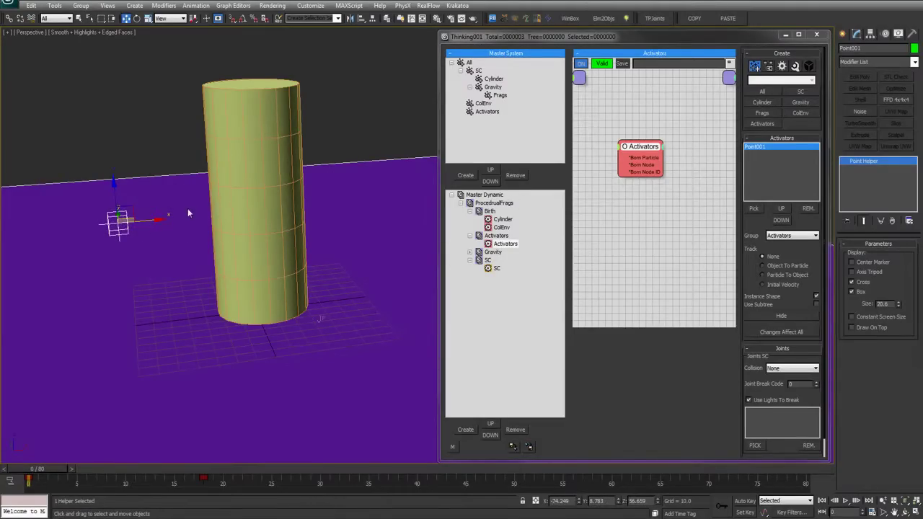
pyautogui.press('q')
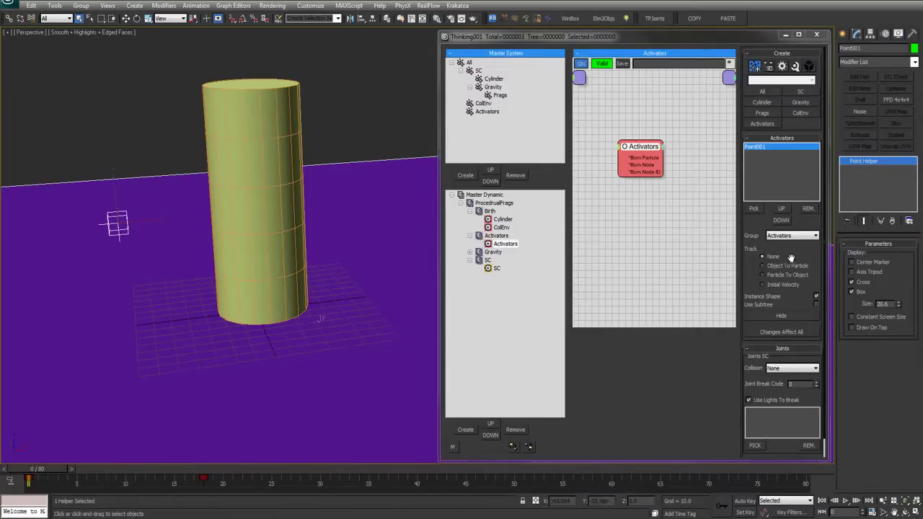
# Set the Activators operator's Track option to Object To Particle and advance the animation to frame 1.
pyautogui.click(795, 266)
pyautogui.moveTo(797, 253); pyautogui.dragTo(797, 249)
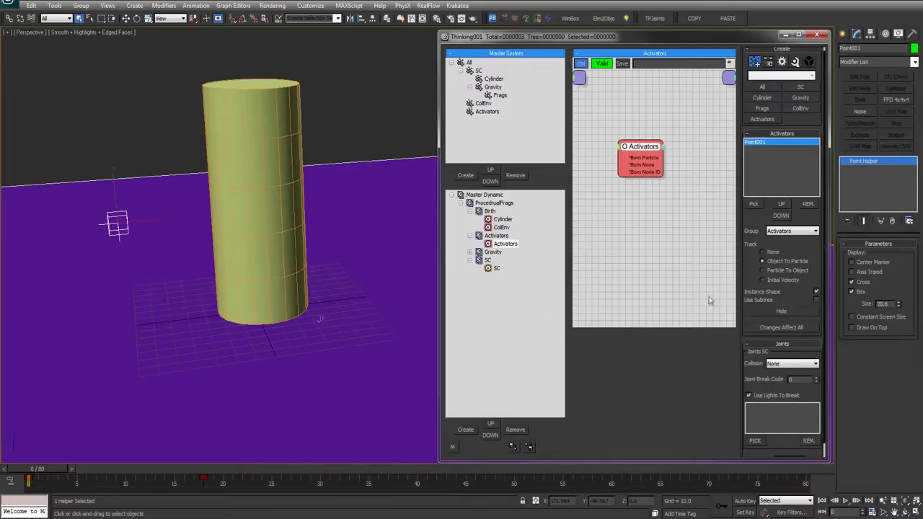
pyautogui.moveTo(723, 140); pyautogui.dragTo(702, 145, button='middle')
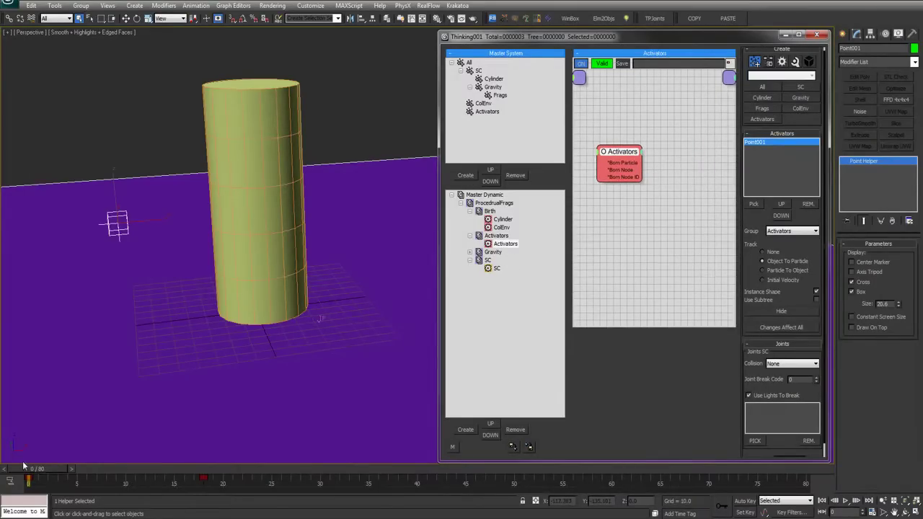
pyautogui.moveTo(31, 470)
pyautogui.mouseDown()
pyautogui.moveTo(79, 471)
pyautogui.moveTo(40, 472)
pyautogui.mouseUp()
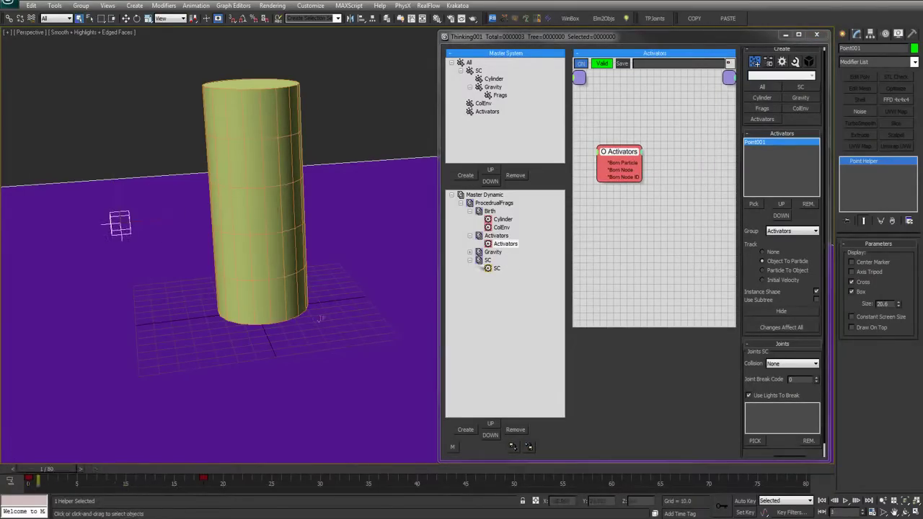
# Add a Position Born generator operator to the Activators dynamic set.
pyautogui.moveTo(695, 163); pyautogui.dragTo(690, 163, button='middle')
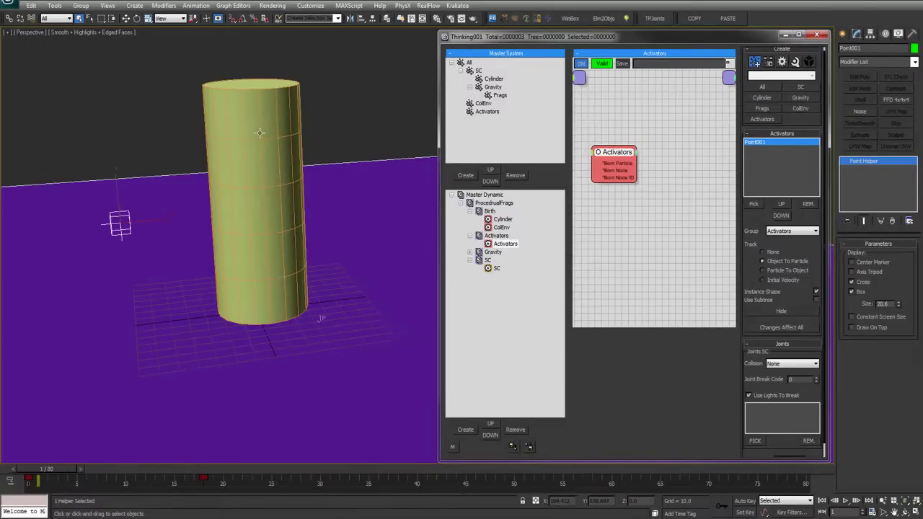
pyautogui.moveTo(682, 153); pyautogui.dragTo(683, 150, button='middle')
pyautogui.rightClick(637, 163)
pyautogui.moveTo(690, 192)
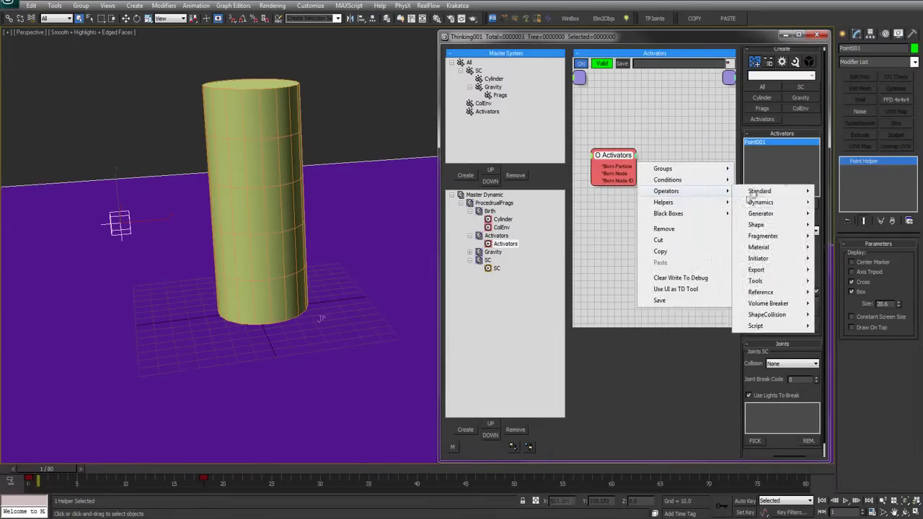
pyautogui.moveTo(797, 214)
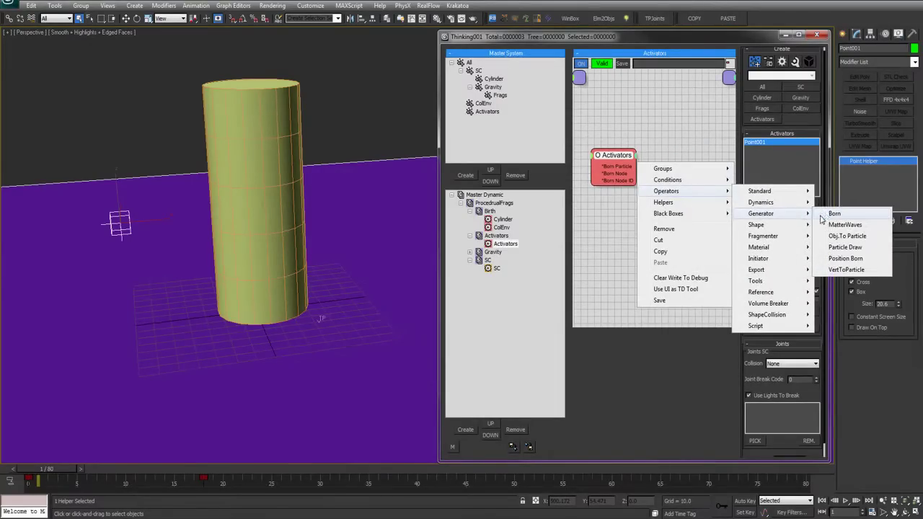
pyautogui.click(844, 258)
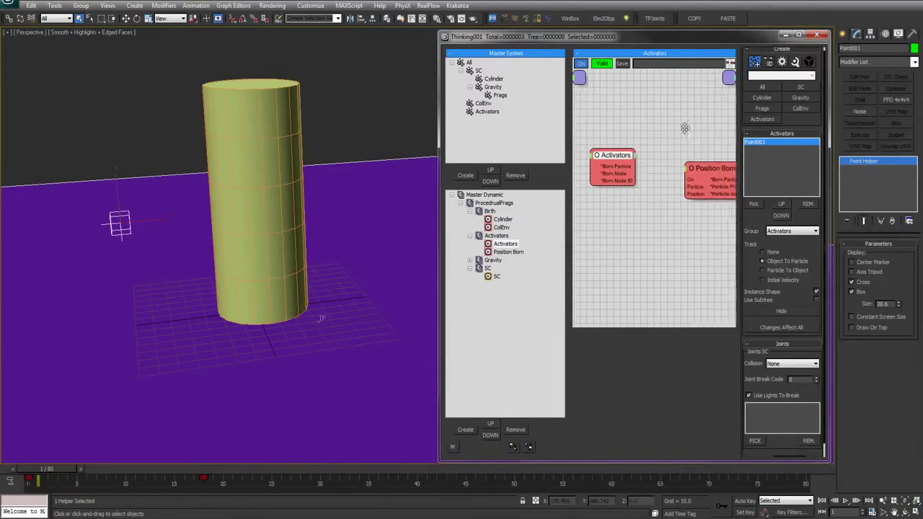
# Arrange the two nodes and connect the Activators operator's Born Particle output to Position Born's Particle input.
pyautogui.moveTo(664, 155); pyautogui.dragTo(644, 147, button='middle')
pyautogui.moveTo(660, 160); pyautogui.dragTo(657, 157)
pyautogui.moveTo(663, 146); pyautogui.dragTo(669, 144, button='middle')
pyautogui.moveTo(663, 160); pyautogui.dragTo(664, 161)
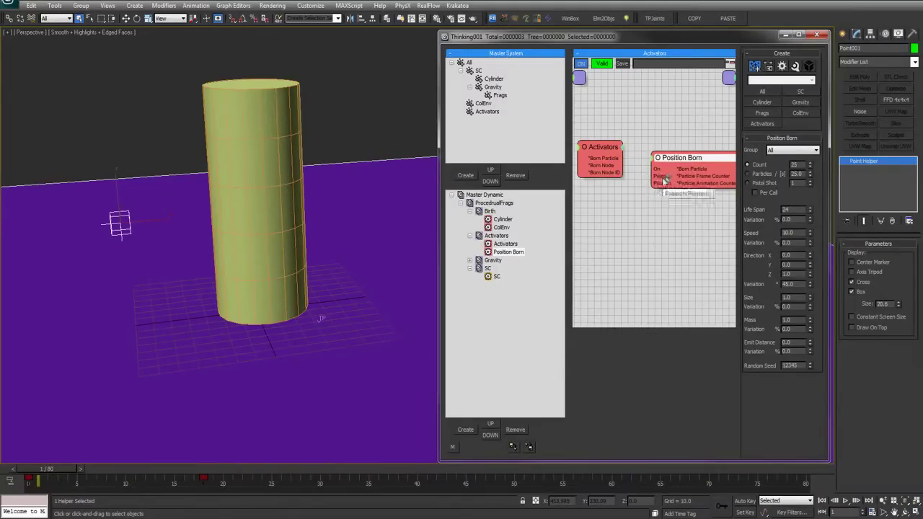
pyautogui.moveTo(608, 158); pyautogui.dragTo(658, 176)
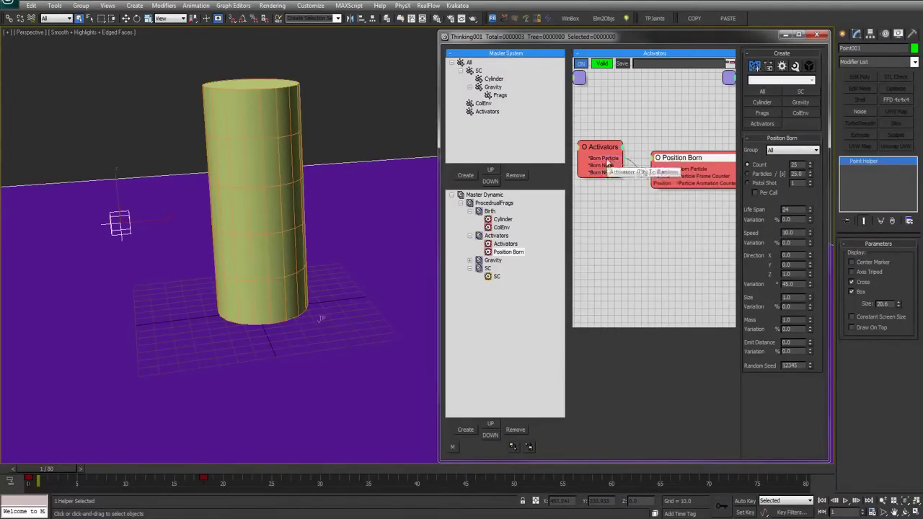
pyautogui.moveTo(600, 148); pyautogui.dragTo(592, 152)
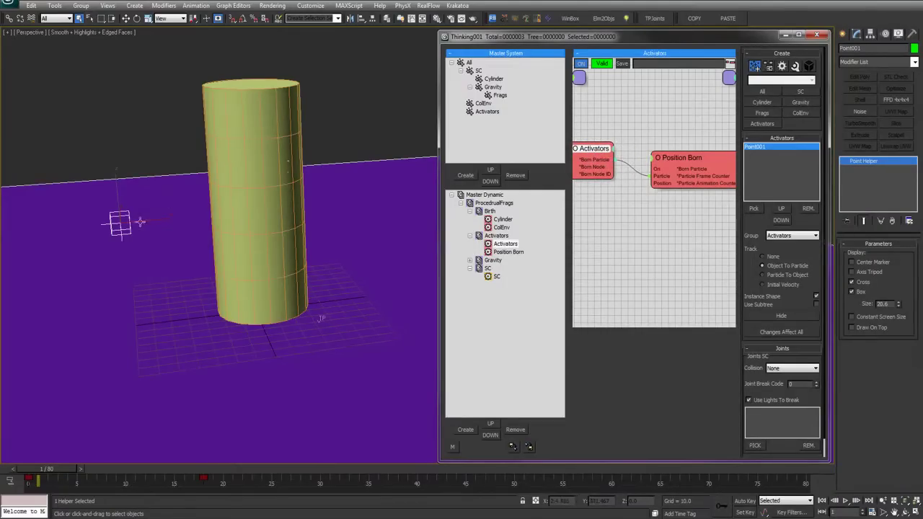
# Create a new top-level particle group named ParticleFrags in the Master System.
pyautogui.press('w')
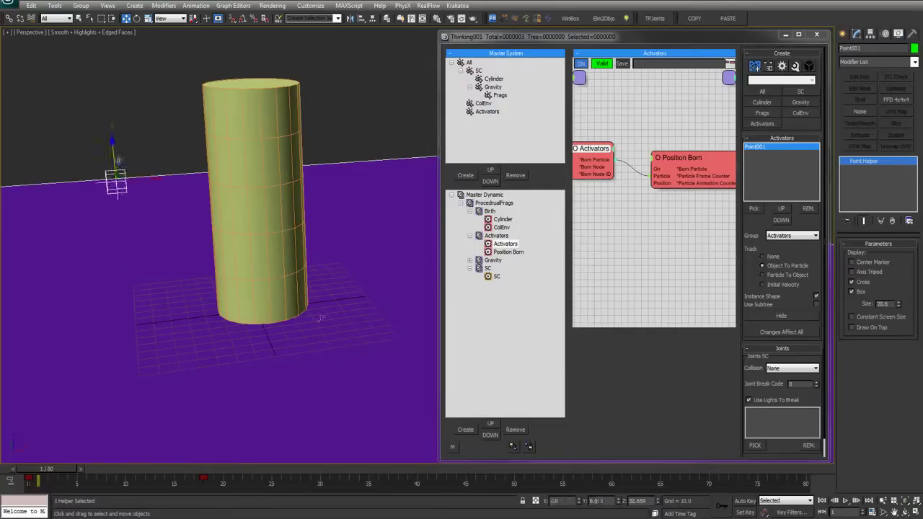
pyautogui.click(675, 160)
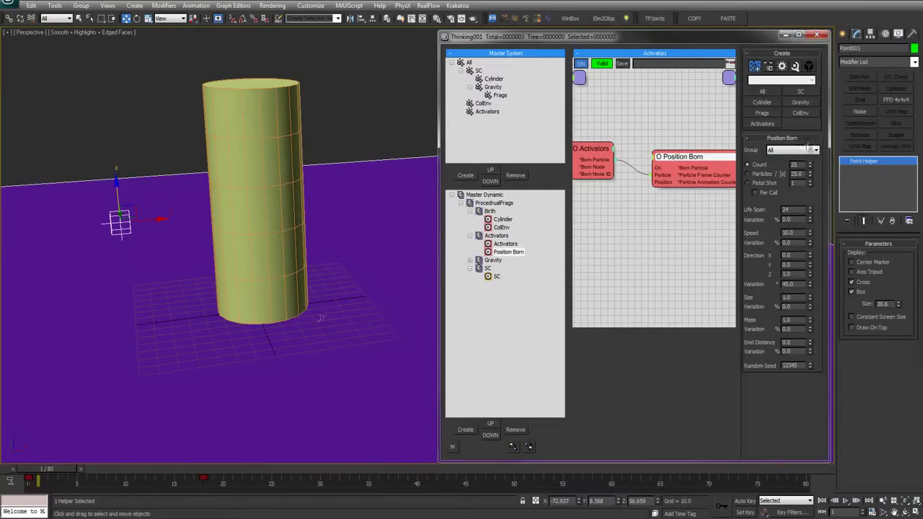
pyautogui.click(465, 175)
pyautogui.click(476, 121)
pyautogui.write('ParticleFrags')
pyautogui.press('Return')
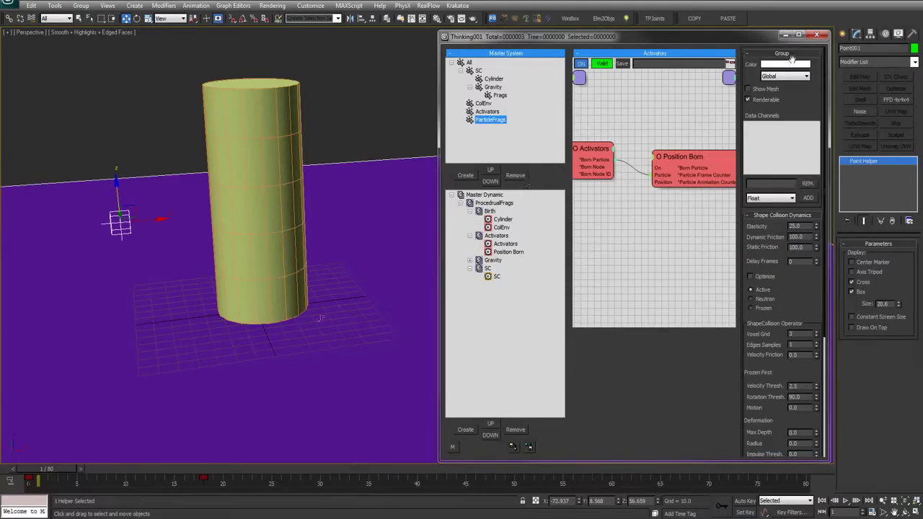
# Change the ParticleFrags group's color to a dark magenta.
pyautogui.click(791, 64)
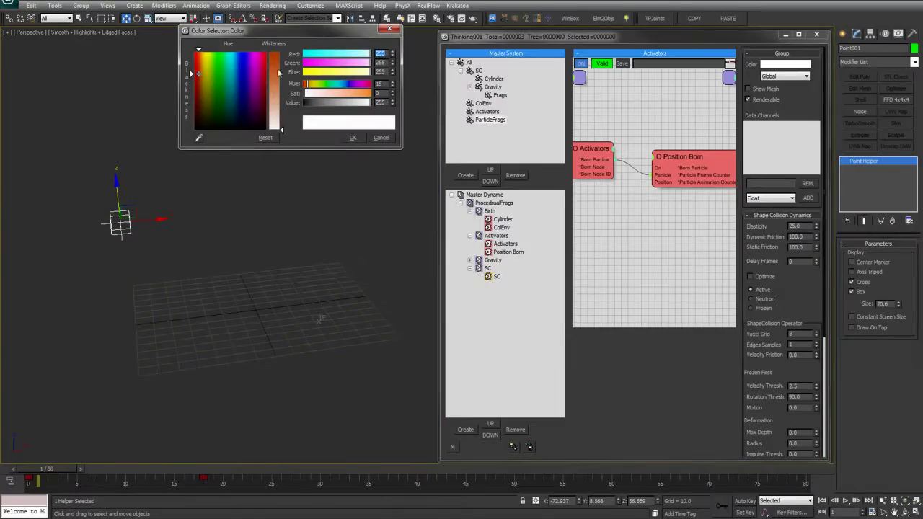
pyautogui.click(258, 76)
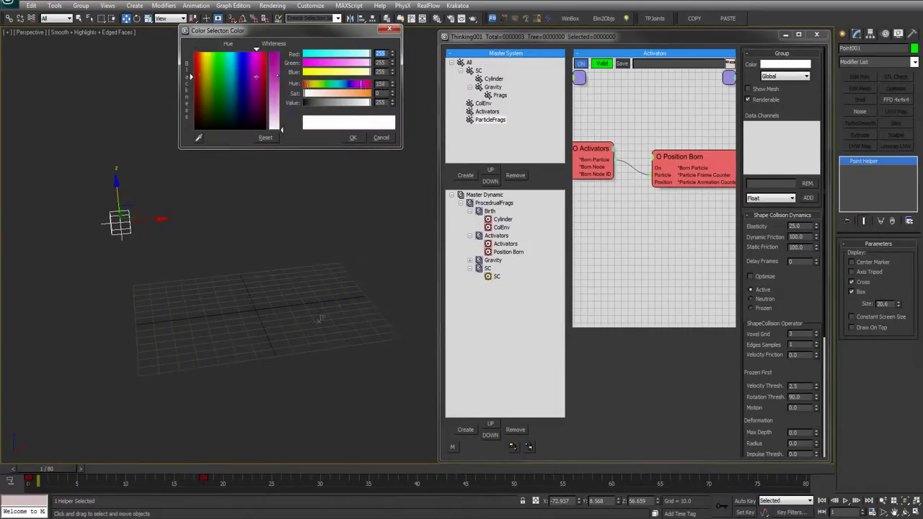
pyautogui.click(354, 139)
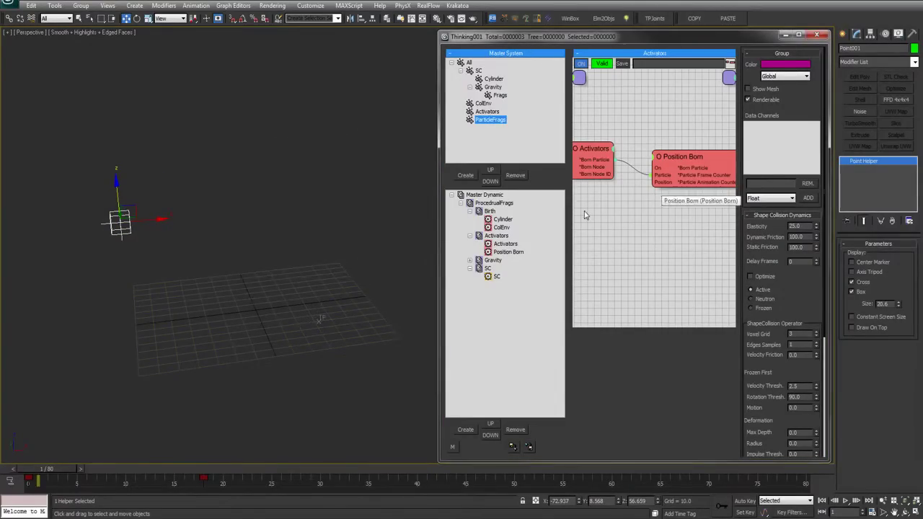
# Assign Position Born to the ParticleFrags group with Pistol Shot 100, Life Span 2423424, Speed 0.0 and a direction Variation of 180.
pyautogui.click(694, 169)
pyautogui.click(791, 150)
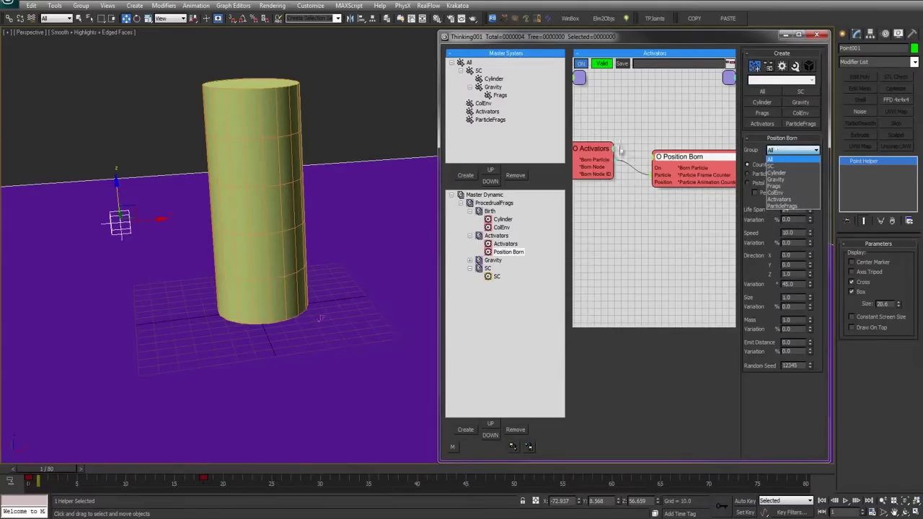
pyautogui.click(784, 207)
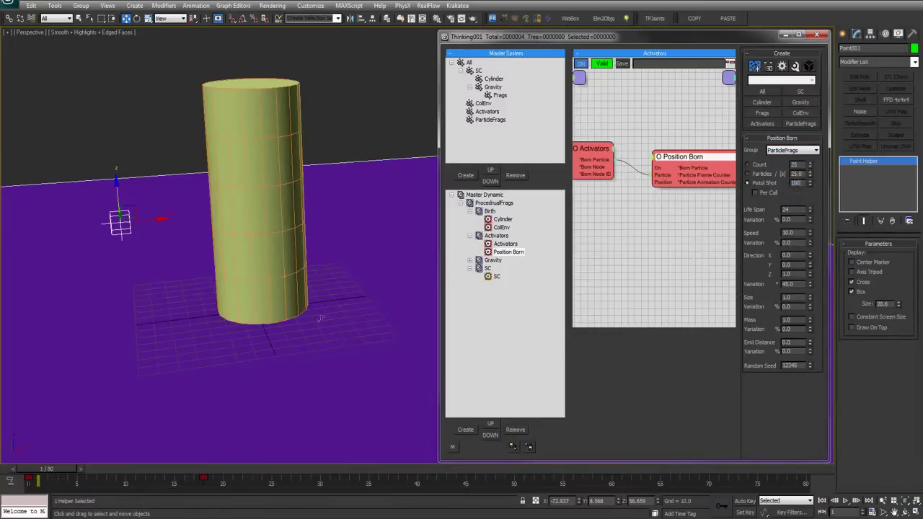
pyautogui.click(801, 209)
pyautogui.moveTo(177, 232); pyautogui.dragTo(181, 233, button='middle')
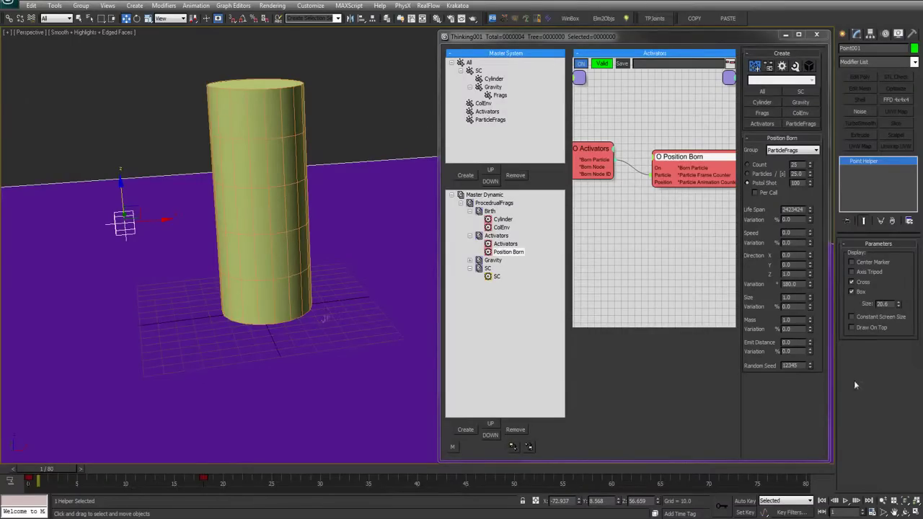
# Try the Ticks particle display for the whole Master Dynamic in wireframe view, and restore None and the shaded view.
pyautogui.click(491, 120)
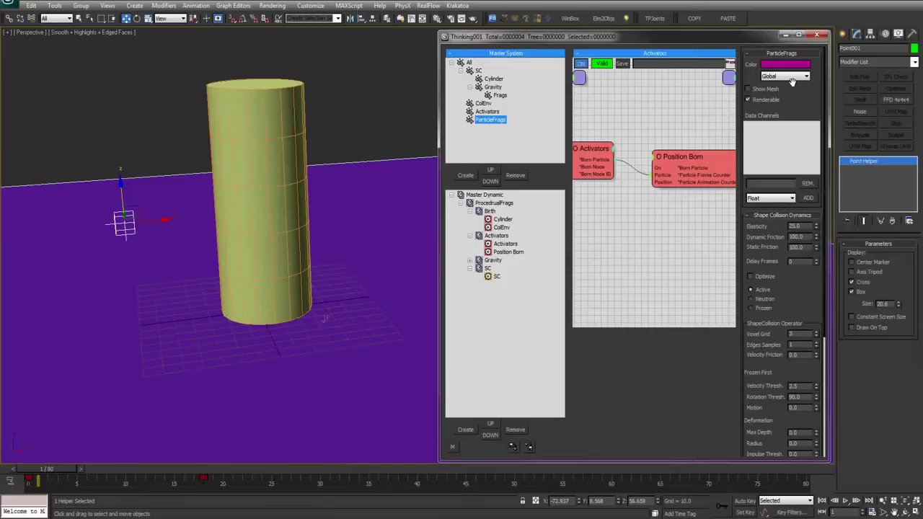
pyautogui.click(484, 195)
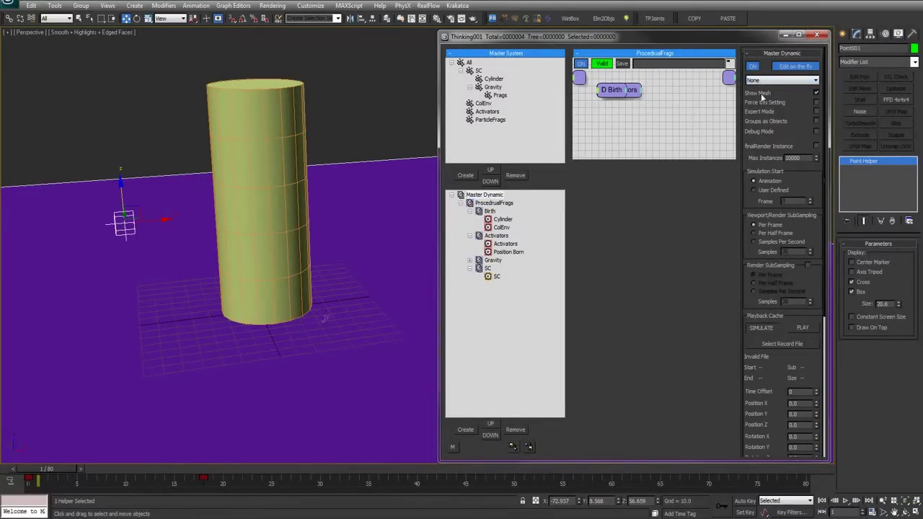
pyautogui.click(790, 81)
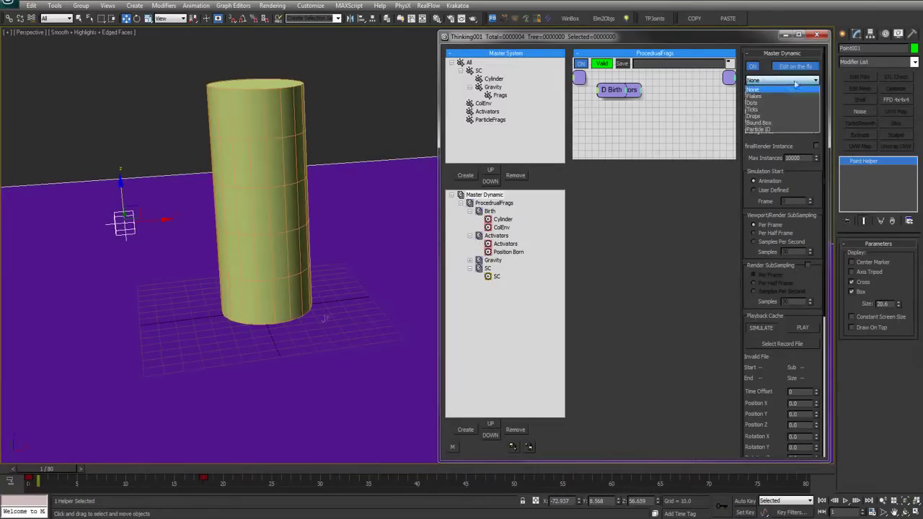
pyautogui.click(757, 110)
pyautogui.press('F3')
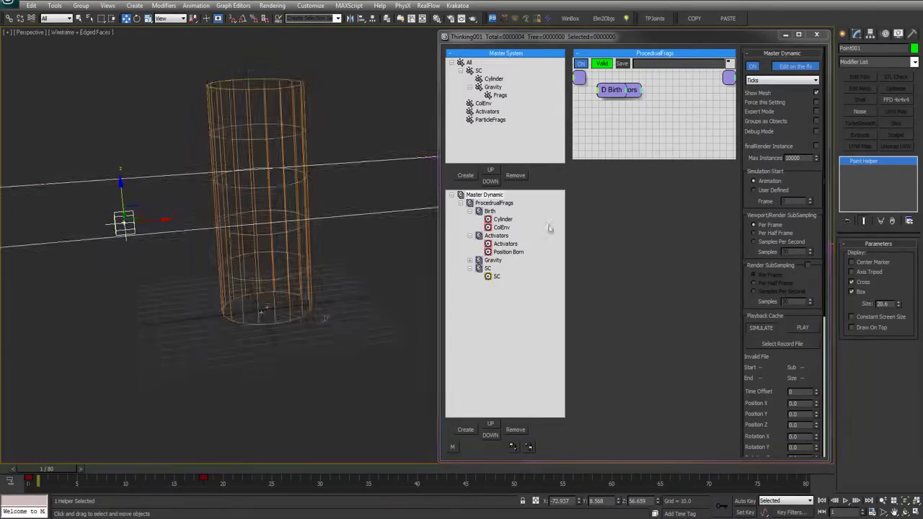
pyautogui.click(767, 80)
pyautogui.click(765, 90)
pyautogui.click(767, 80)
pyautogui.click(766, 109)
pyautogui.click(766, 81)
pyautogui.click(765, 90)
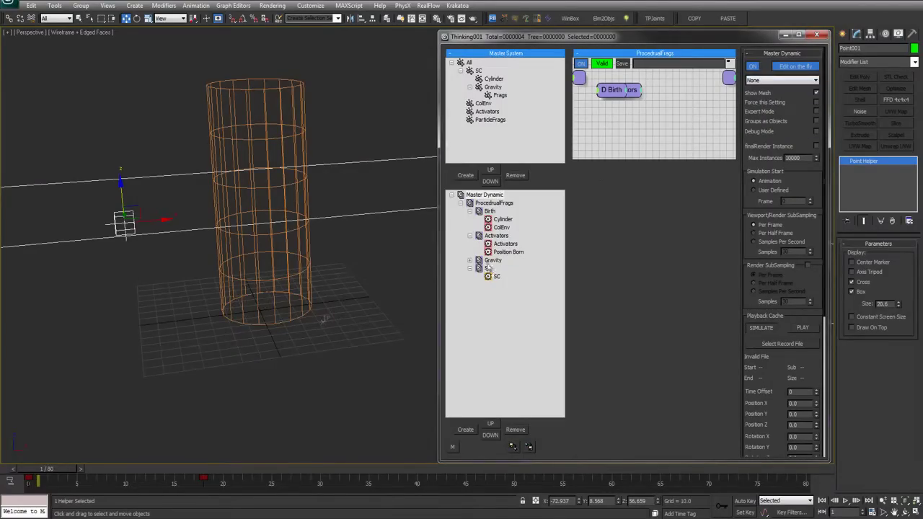
pyautogui.press('F3')
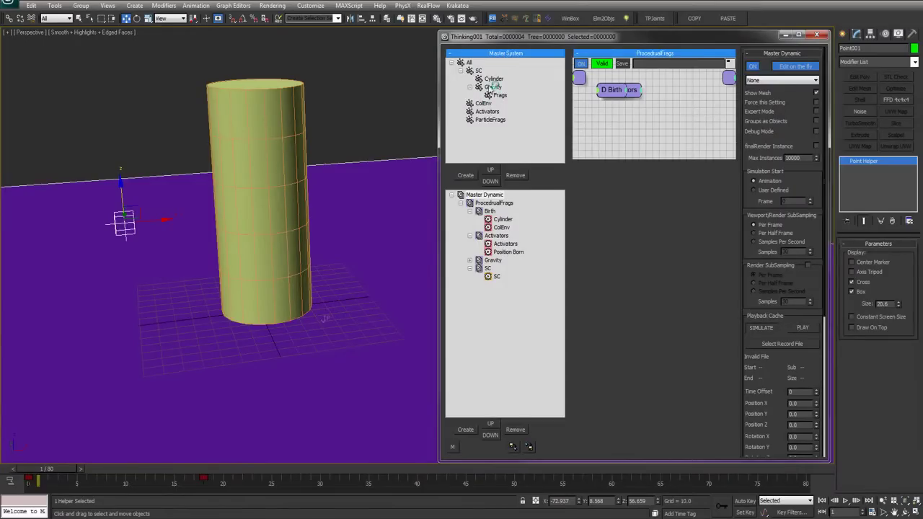
pyautogui.click(490, 119)
pyautogui.click(778, 76)
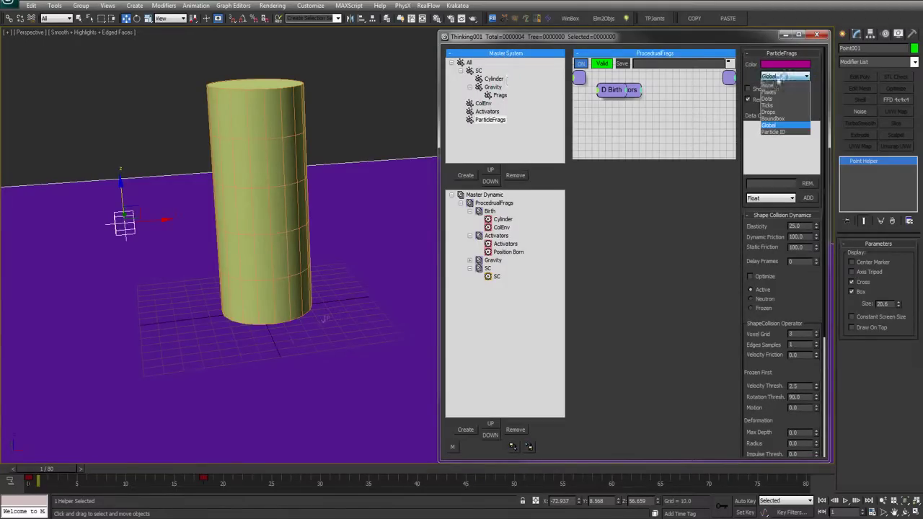
pyautogui.click(818, 96)
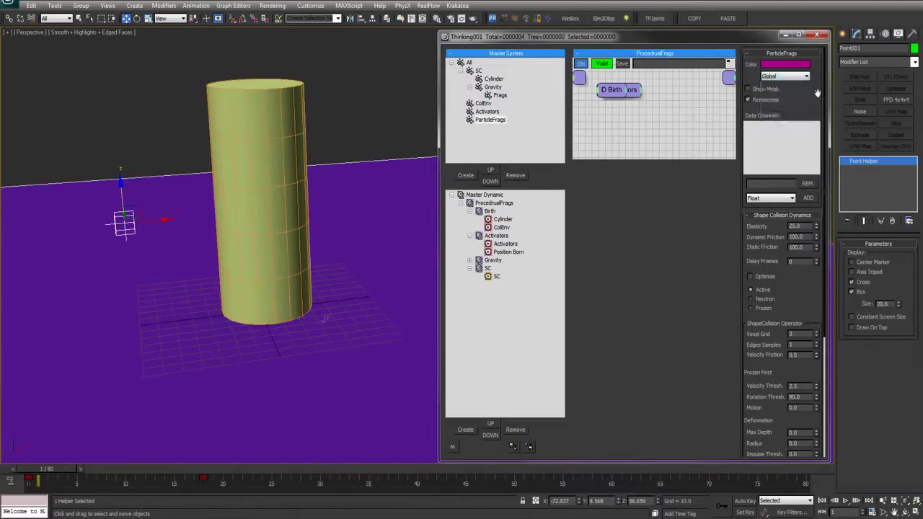
pyautogui.click(771, 79)
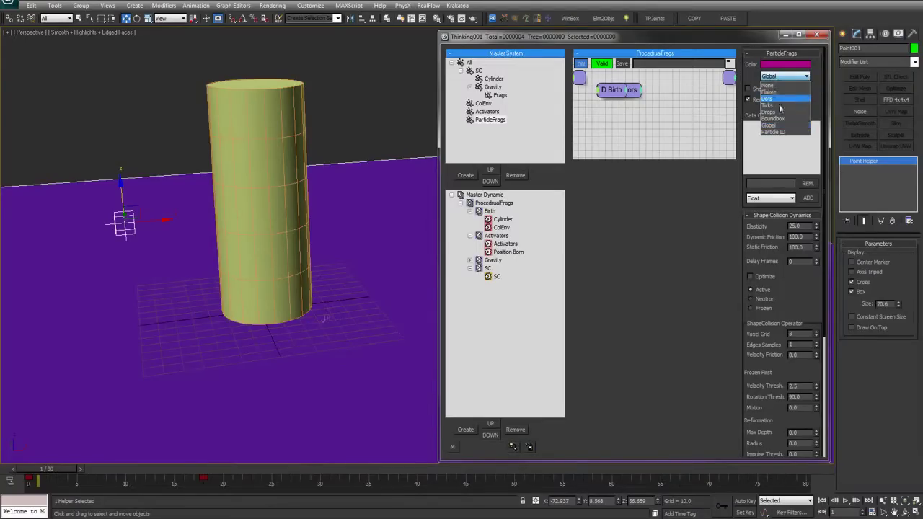
pyautogui.click(489, 121)
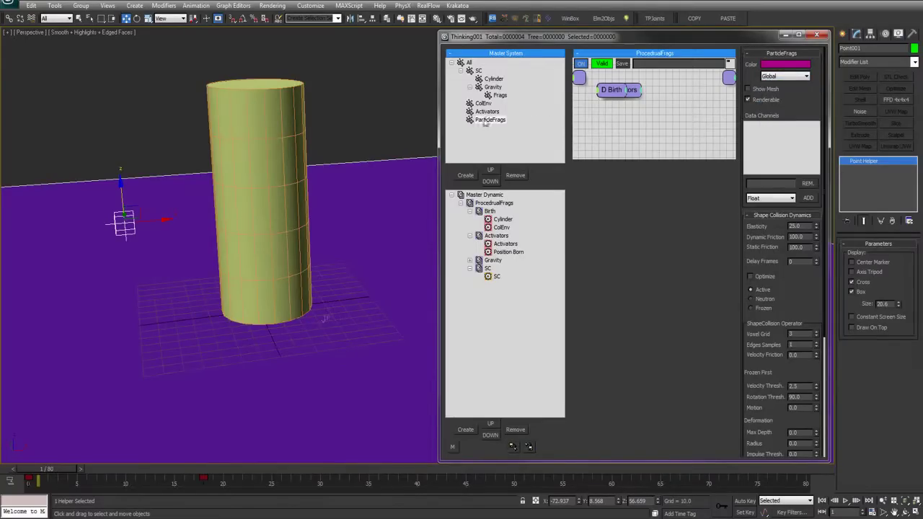
pyautogui.click(513, 252)
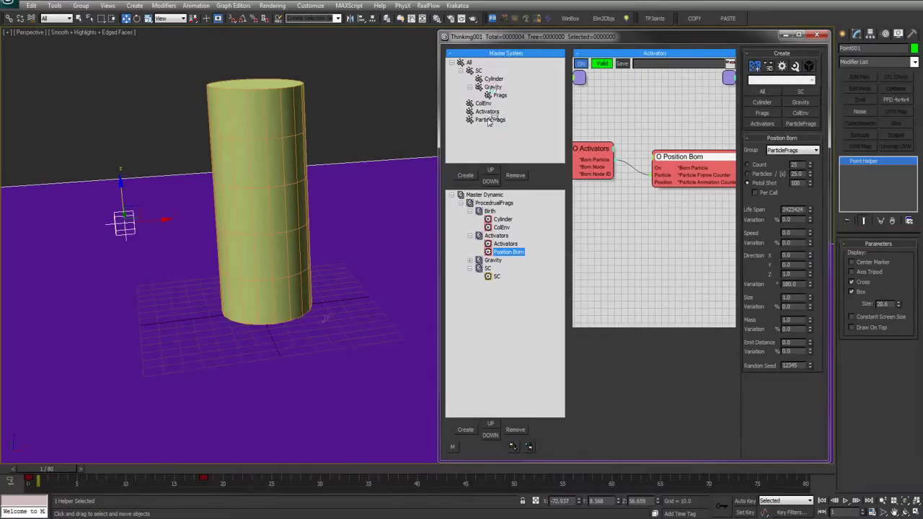
pyautogui.moveTo(685, 155); pyautogui.dragTo(684, 154)
pyautogui.click(129, 204)
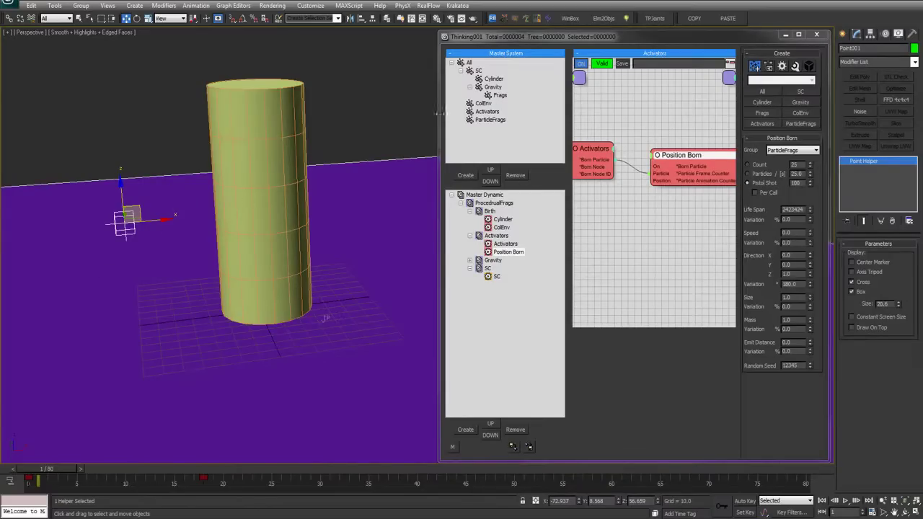
# Set the ParticleFrags group's particle display to Ticks.
pyautogui.click(489, 120)
pyautogui.click(802, 75)
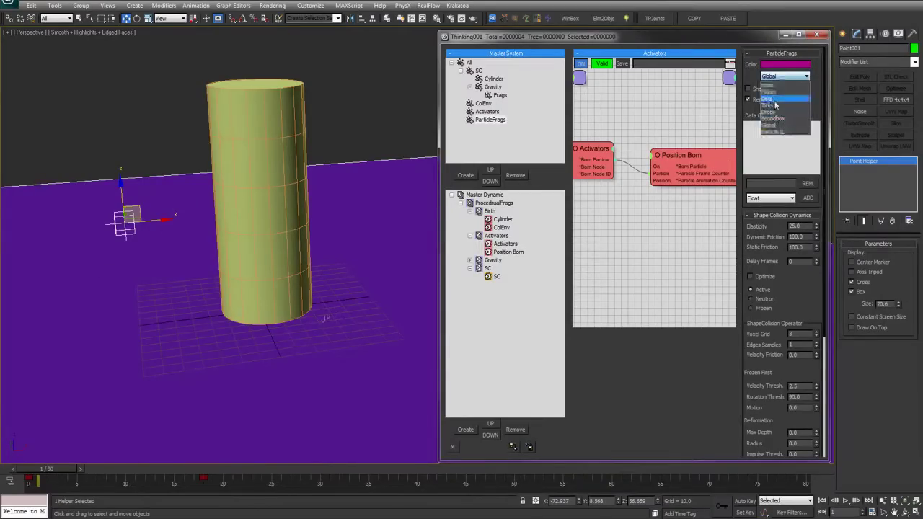
pyautogui.click(770, 106)
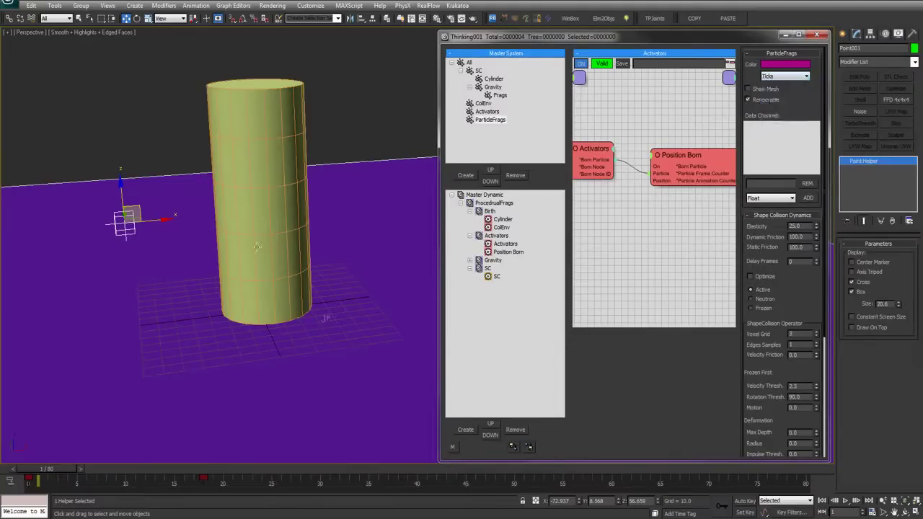
# Set Position Born's Emit Distance to 5.0 in wireframe view and toggle Edit on the fly for the Master Dynamic.
pyautogui.click(674, 173)
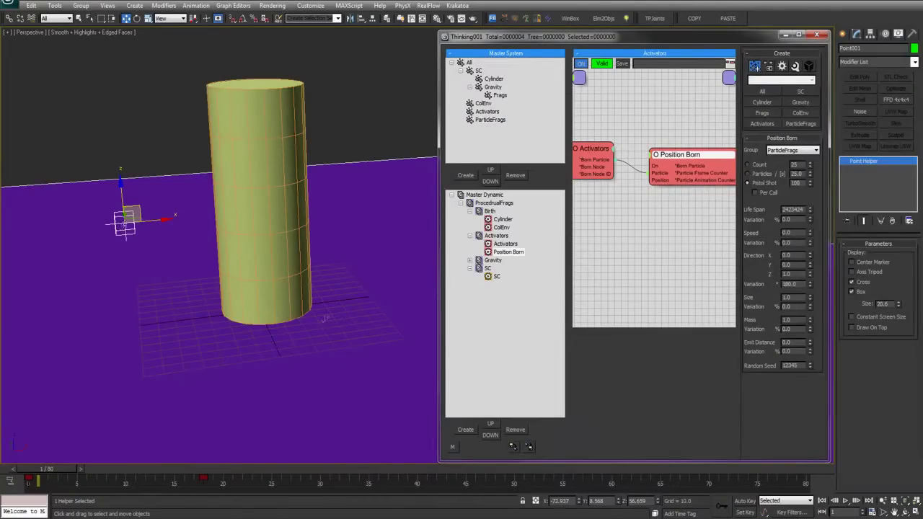
pyautogui.press('F3')
pyautogui.moveTo(810, 345); pyautogui.dragTo(810, 283)
pyautogui.moveTo(810, 232); pyautogui.dragTo(807, 99)
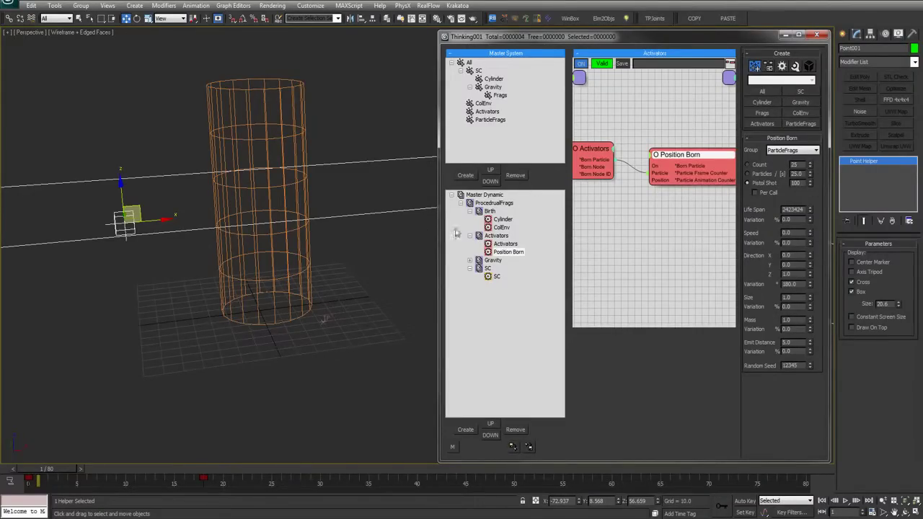
pyautogui.click(484, 194)
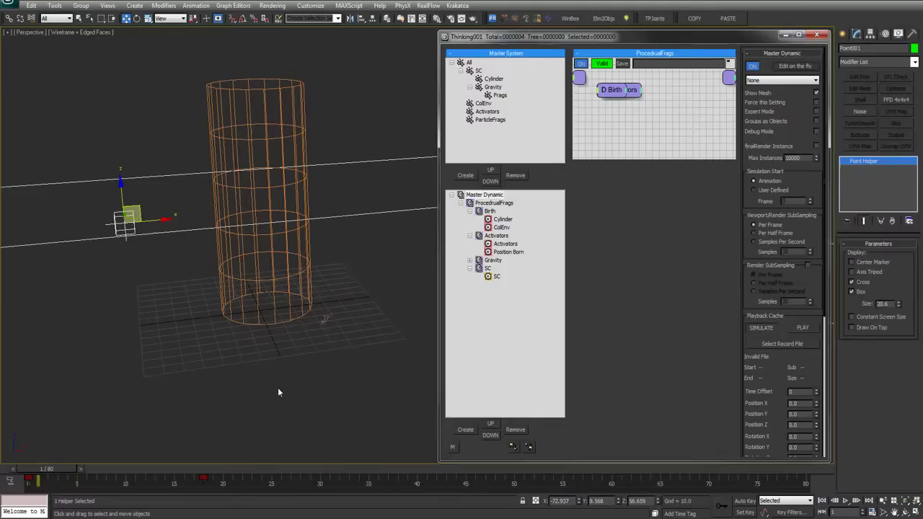
# Spread the emitted particles by setting Position Born's Emit Distance to 27.877 and its Variation to 100%.
pyautogui.click(508, 252)
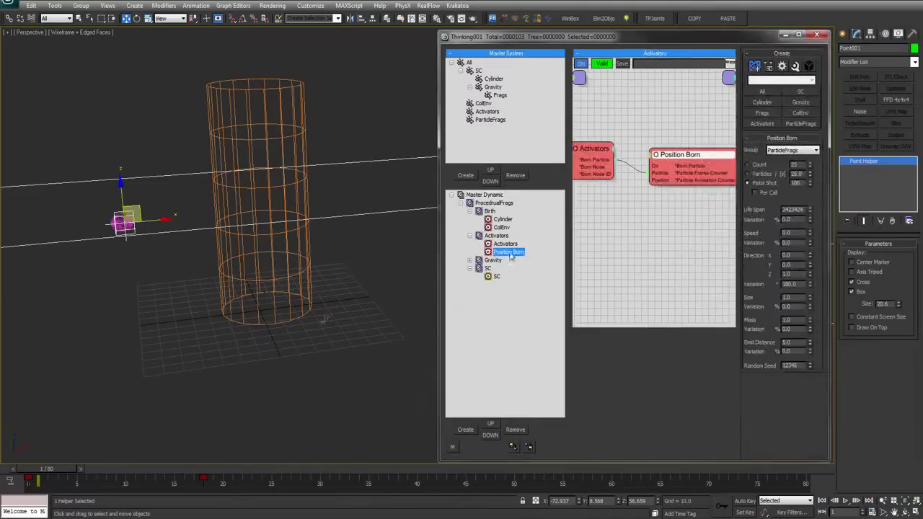
pyautogui.moveTo(810, 344); pyautogui.dragTo(810, 317)
pyautogui.moveTo(805, 213); pyautogui.dragTo(807, 206)
pyautogui.moveTo(810, 352); pyautogui.dragTo(810, 307)
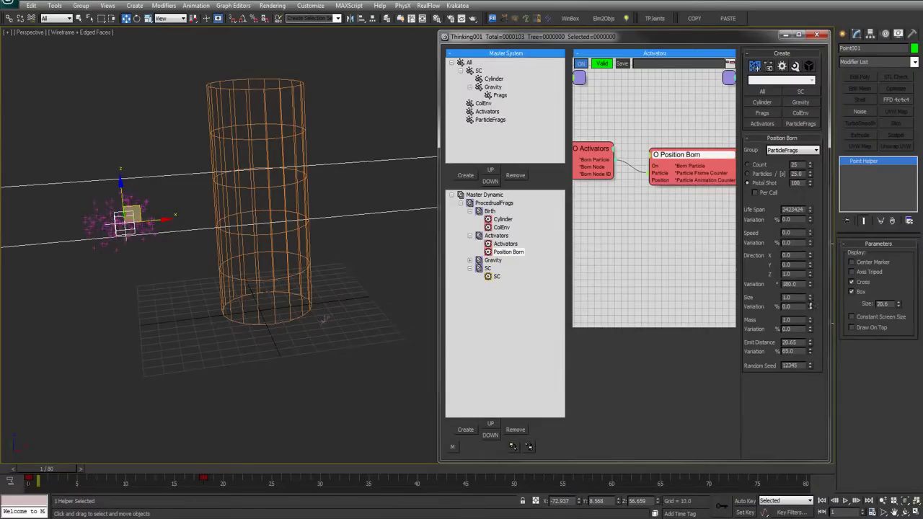
pyautogui.moveTo(328, 287)
pyautogui.keyDown('alt'); pyautogui.mouseDown(button='middle')
pyautogui.moveTo(373, 295)
pyautogui.moveTo(333, 283)
pyautogui.mouseUp(button='middle'); pyautogui.keyUp('alt')
pyautogui.moveTo(810, 284); pyautogui.dragTo(808, 206)
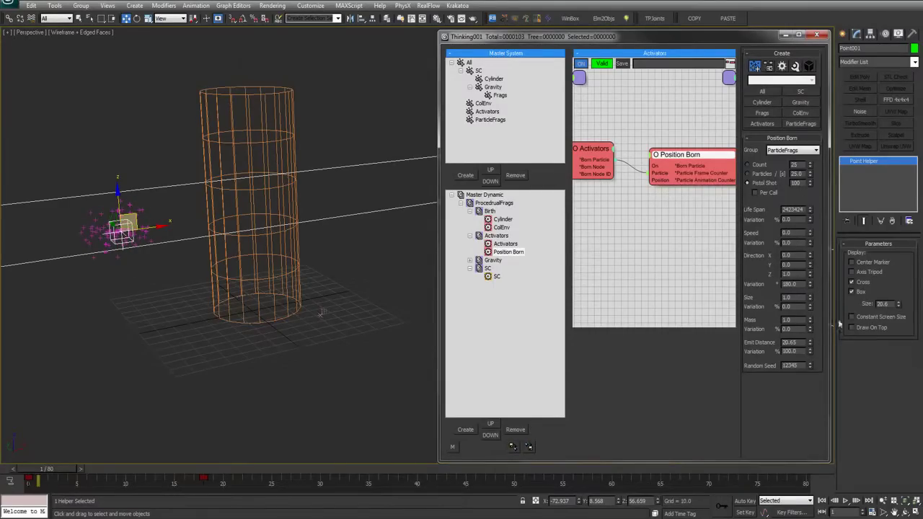
pyautogui.moveTo(811, 347); pyautogui.dragTo(821, 323)
# Return the viewport to shaded display and delete the point helper's animation key at frame 18.
pyautogui.press('F3')
pyautogui.scroll(-1, 357, 242)
pyautogui.scroll(3, 361, 264)
pyautogui.moveTo(236, 259); pyautogui.dragTo(346, 252, button='middle')
pyautogui.moveTo(114, 240)
pyautogui.mouseDown()
pyautogui.moveTo(125, 247)
pyautogui.moveTo(150, 230)
pyautogui.moveTo(121, 234)
pyautogui.mouseUp()
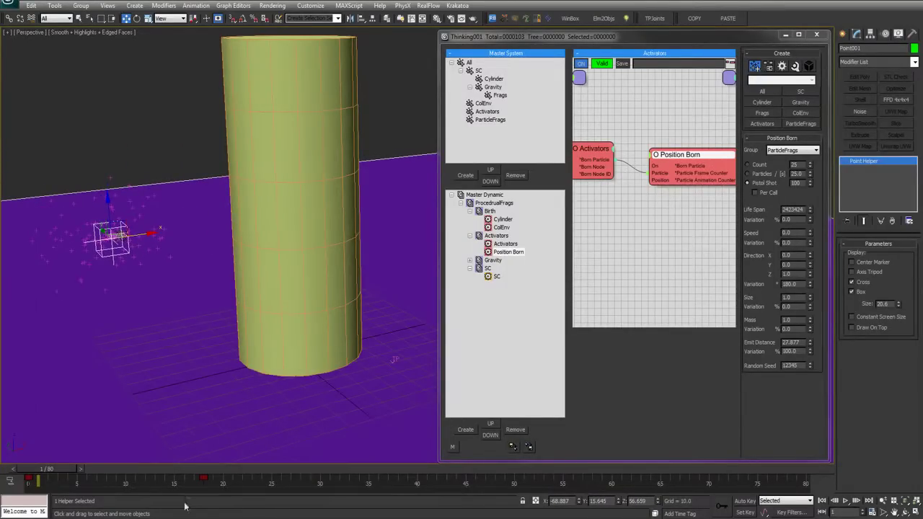
pyautogui.moveTo(167, 486); pyautogui.dragTo(336, 488)
pyautogui.press('Delete')
# Move the point helper to the cylinder's upper rim, at about X -21.9, Y -10.0, Z 125.0, and return to frame 0.
pyautogui.moveTo(117, 235); pyautogui.dragTo(256, 231)
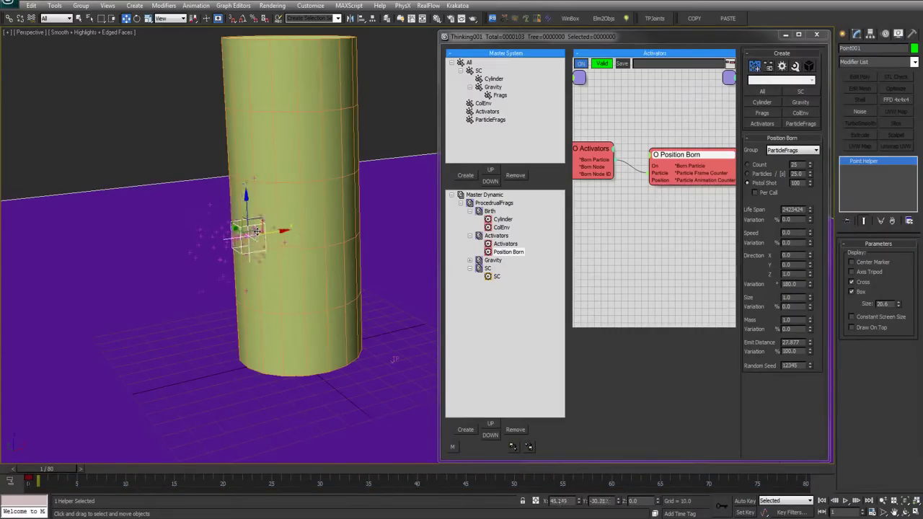
pyautogui.keyDown('alt'); pyautogui.moveTo(256, 231); pyautogui.dragTo(245, 238, button='middle'); pyautogui.keyUp('alt')
pyautogui.moveTo(245, 237); pyautogui.dragTo(247, 45)
pyautogui.moveTo(279, 139); pyautogui.dragTo(259, 188, button='middle')
pyautogui.moveTo(54, 469); pyautogui.dragTo(39, 468)
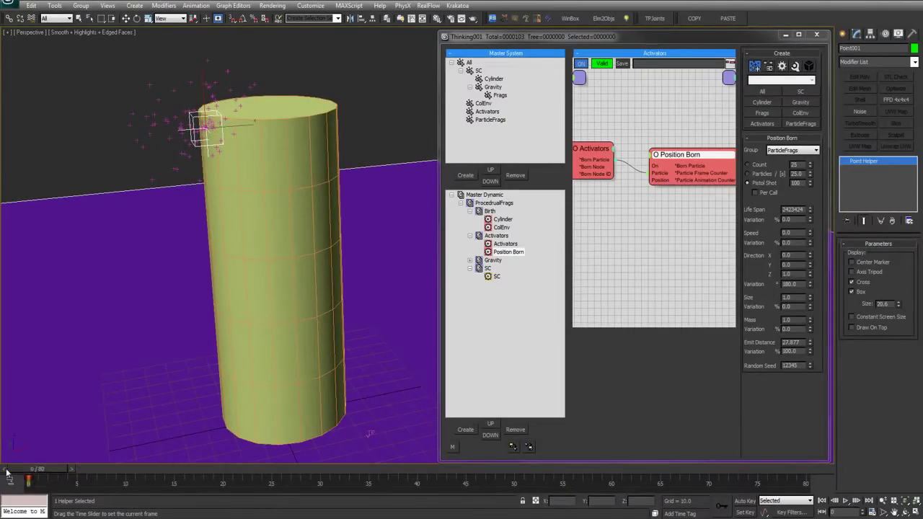
# Widen the Thinking Particles window and reduce Position Born's Emit Distance to 20.629.
pyautogui.moveTo(436, 173); pyautogui.dragTo(426, 171)
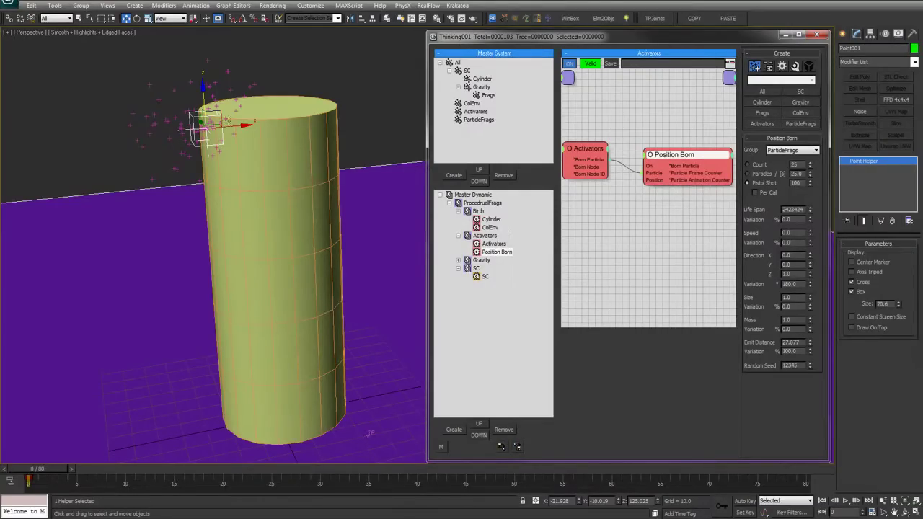
pyautogui.keyDown('alt'); pyautogui.moveTo(219, 148); pyautogui.dragTo(254, 150, button='middle'); pyautogui.keyUp('alt')
pyautogui.keyDown('alt'); pyautogui.moveTo(312, 192); pyautogui.dragTo(222, 168, button='middle'); pyautogui.keyUp('alt')
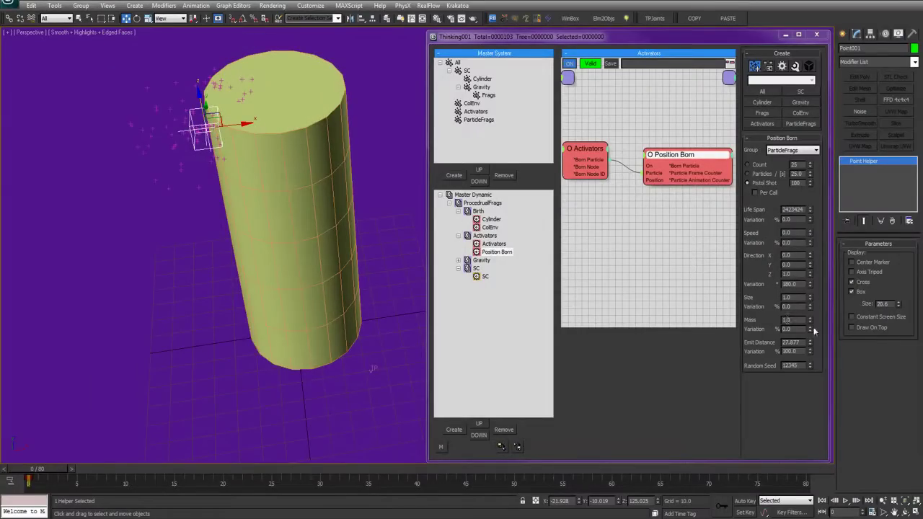
pyautogui.moveTo(812, 340); pyautogui.dragTo(811, 328)
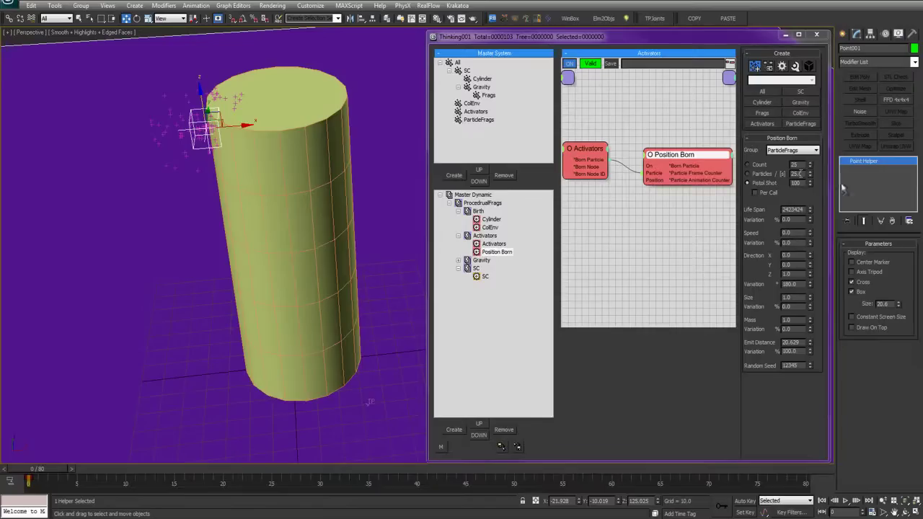
# Set Position Born's Pistol Shot to 98 and add a dynamic set named Fragment below Activators in ProcedrualFrags.
pyautogui.moveTo(810, 184); pyautogui.dragTo(810, 196)
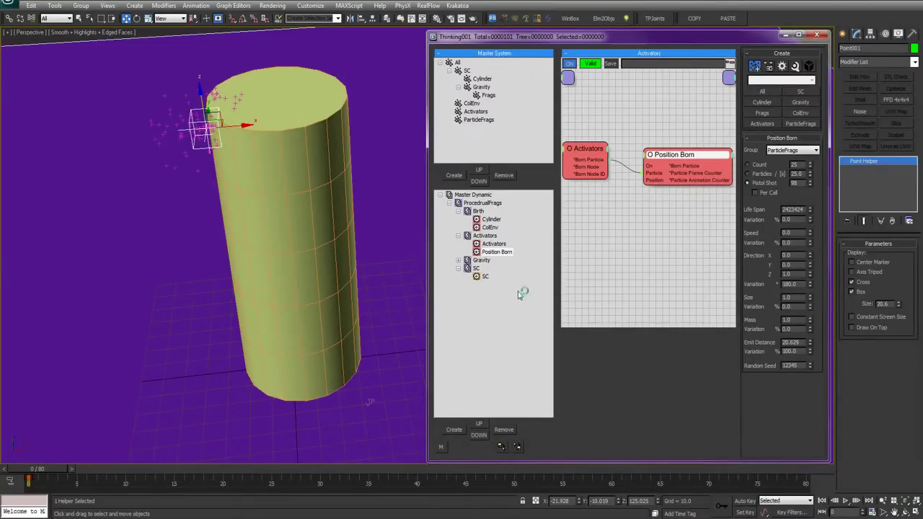
pyautogui.click(466, 236)
pyautogui.click(476, 203)
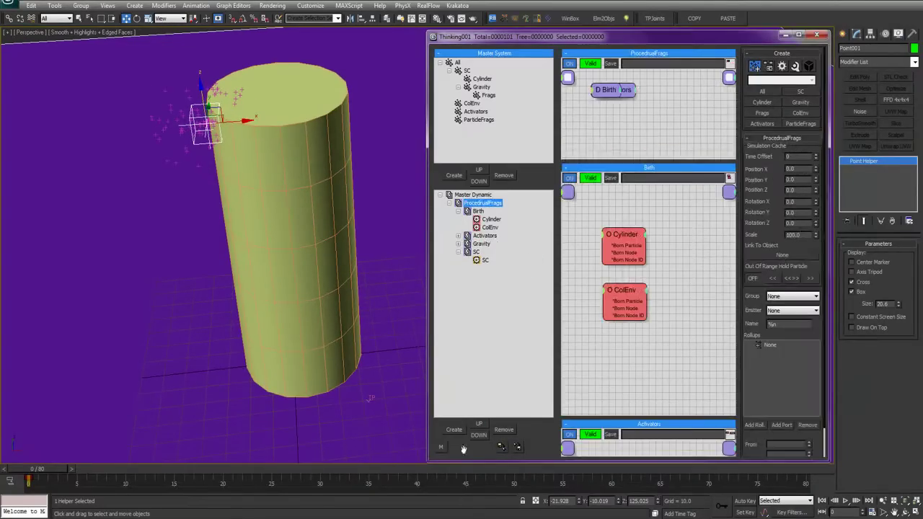
pyautogui.click(458, 430)
pyautogui.moveTo(489, 268); pyautogui.dragTo(482, 244)
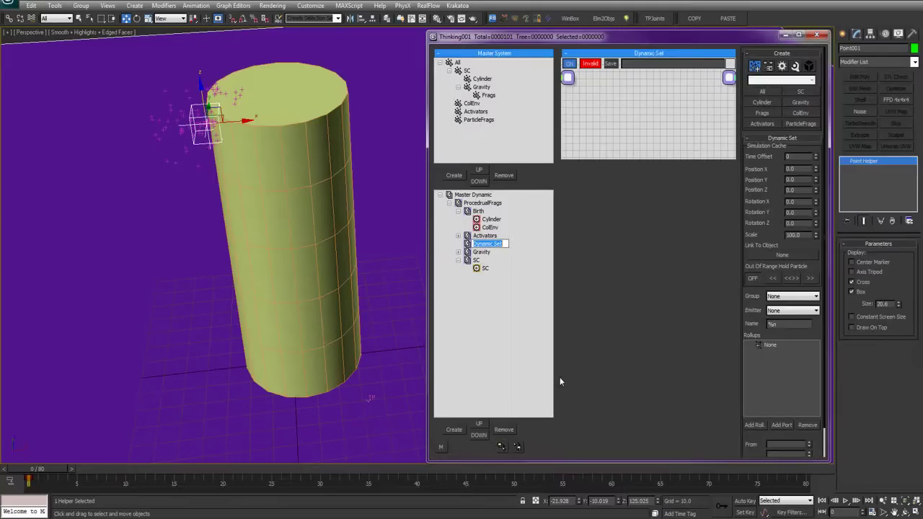
pyautogui.write('Fragment')
pyautogui.press('Return')
# Create a nested dynamic set inside Fragment, name it Frag and enlarge its wiring area.
pyautogui.click(456, 430)
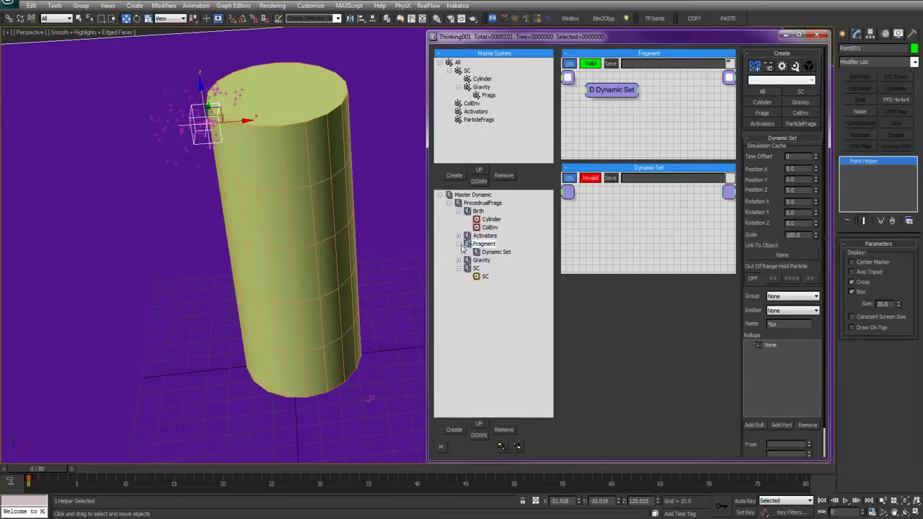
pyautogui.click(496, 252)
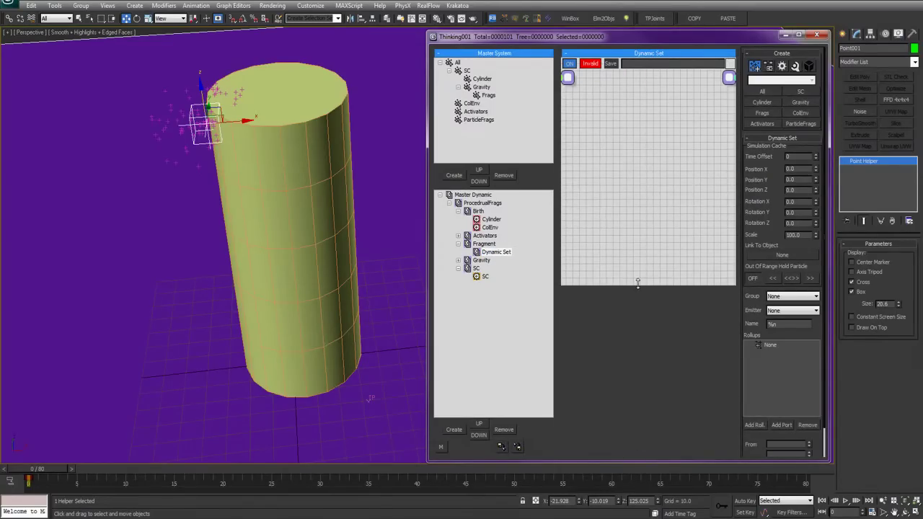
pyautogui.doubleClick(497, 253)
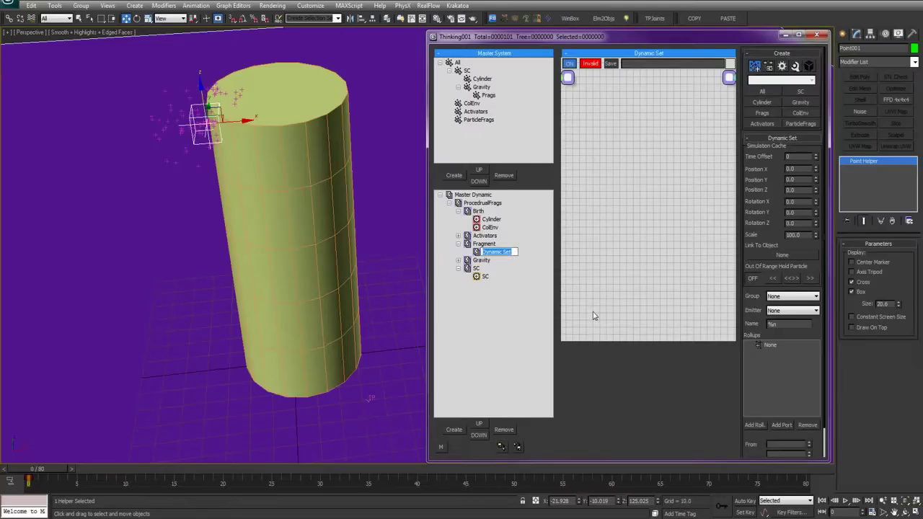
pyautogui.press('BackSpace')
pyautogui.press('Return')
# Add the Cylinder particle group as an input node in the Frag dynamic set and place it at the start of the wiring.
pyautogui.rightClick(596, 154)
pyautogui.moveTo(597, 154)
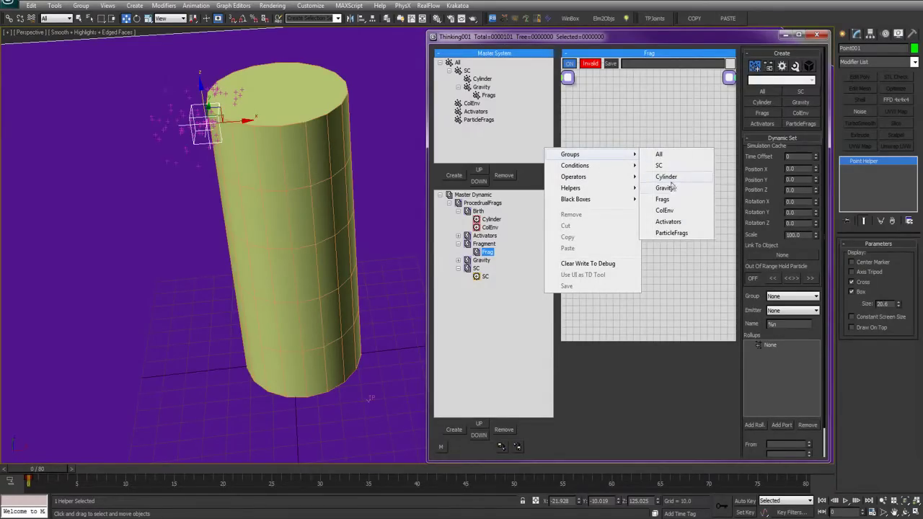
pyautogui.click(666, 177)
pyautogui.moveTo(610, 154); pyautogui.dragTo(614, 137)
pyautogui.keyDown('alt'); pyautogui.moveTo(295, 155); pyautogui.dragTo(293, 132, button='middle'); pyautogui.keyUp('alt')
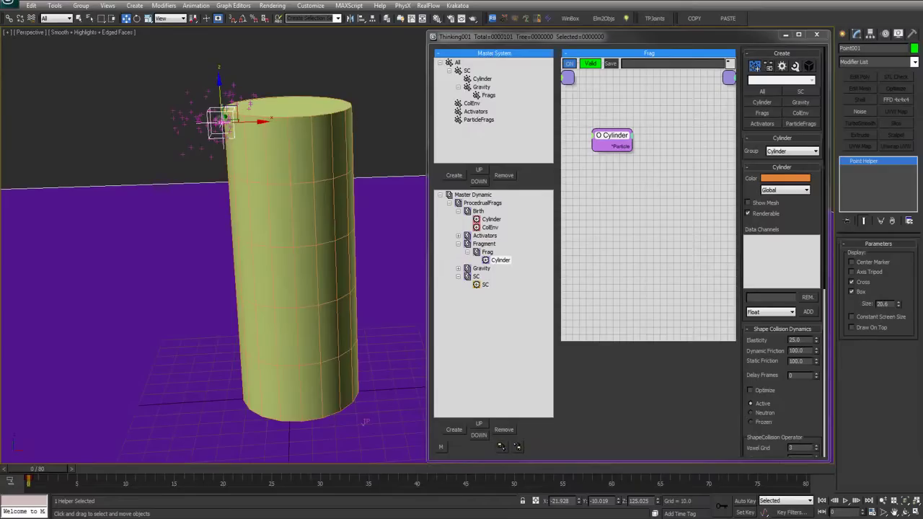
pyautogui.press('q')
pyautogui.keyDown('alt'); pyautogui.moveTo(199, 135); pyautogui.dragTo(203, 151, button='middle'); pyautogui.keyUp('alt')
pyautogui.press('w')
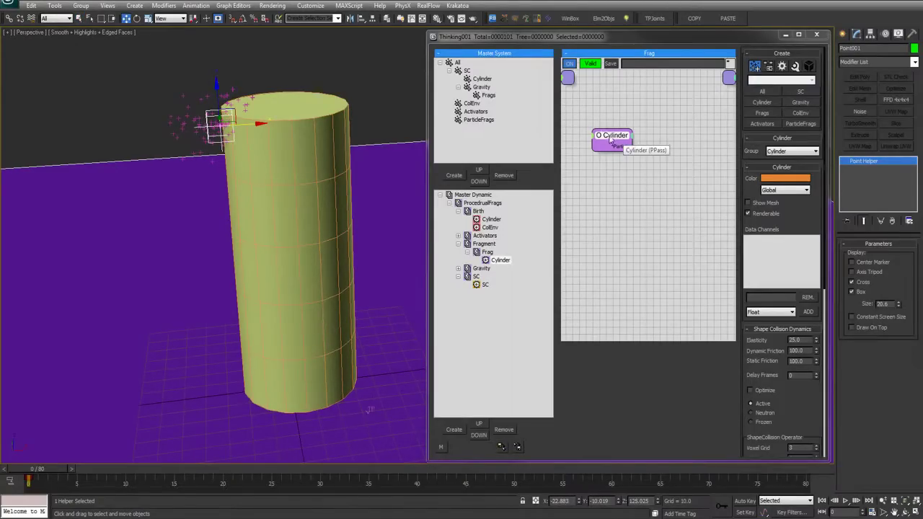
pyautogui.moveTo(614, 147); pyautogui.dragTo(607, 154)
pyautogui.moveTo(646, 148); pyautogui.dragTo(637, 148, button='middle')
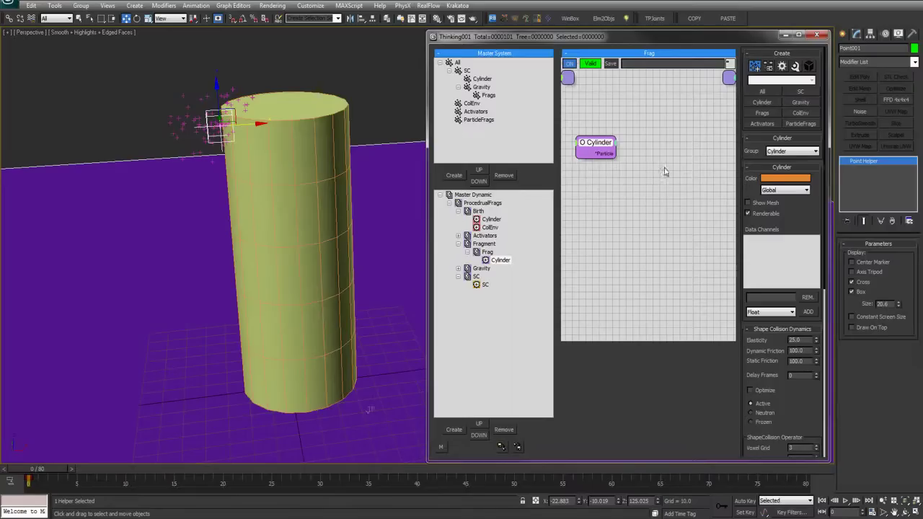
# Add a VolumeBreak operator beside the Cylinder node and wire Cylinder's Particle output to VolumeBreak's Particle input.
pyautogui.rightClick(667, 156)
pyautogui.moveTo(668, 184)
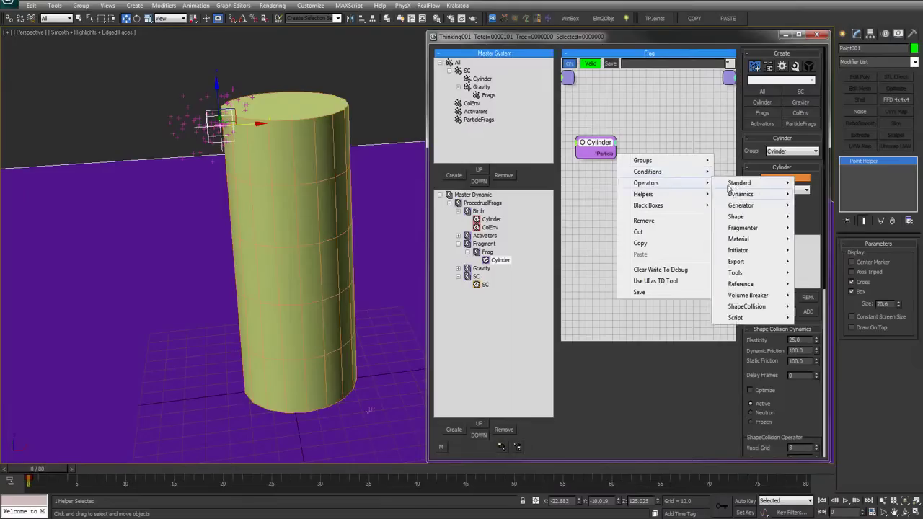
pyautogui.moveTo(753, 296)
pyautogui.click(836, 292)
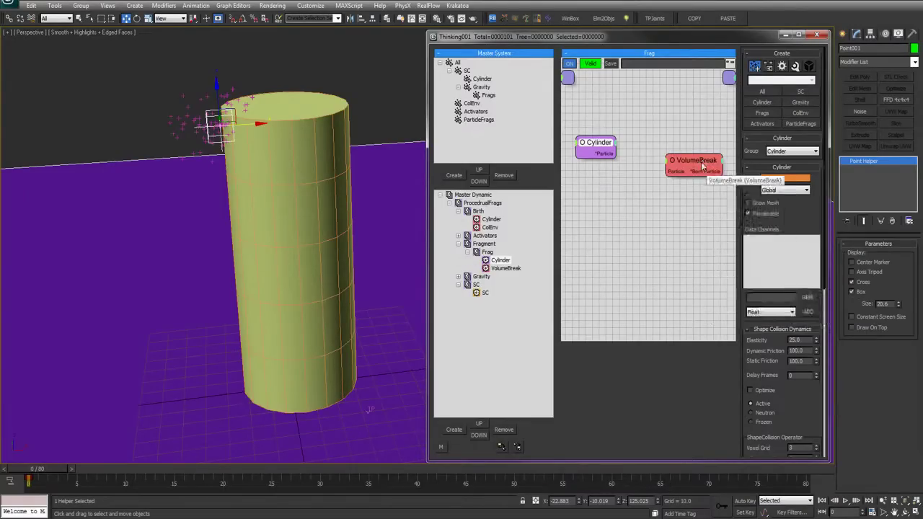
pyautogui.moveTo(704, 162); pyautogui.dragTo(708, 152)
pyautogui.moveTo(609, 153); pyautogui.dragTo(681, 149)
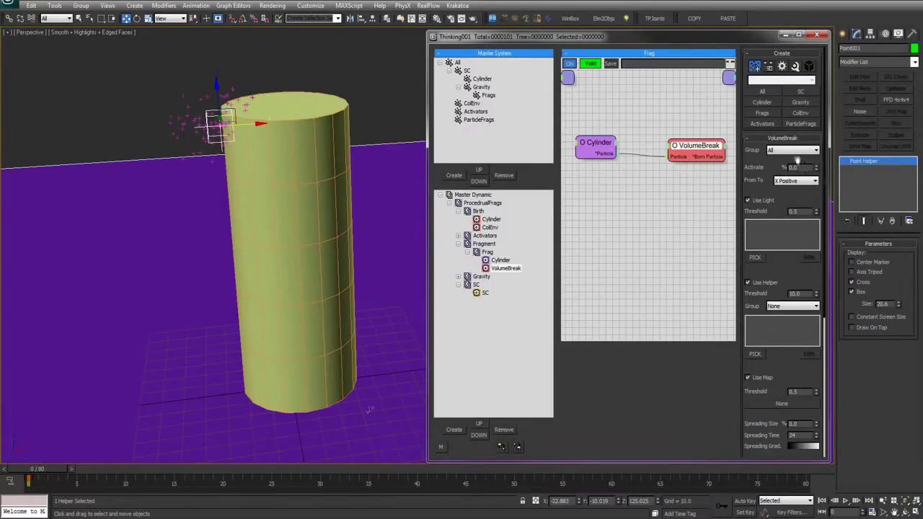
pyautogui.moveTo(732, 144); pyautogui.dragTo(722, 137, button='middle')
pyautogui.moveTo(692, 152); pyautogui.dragTo(684, 154)
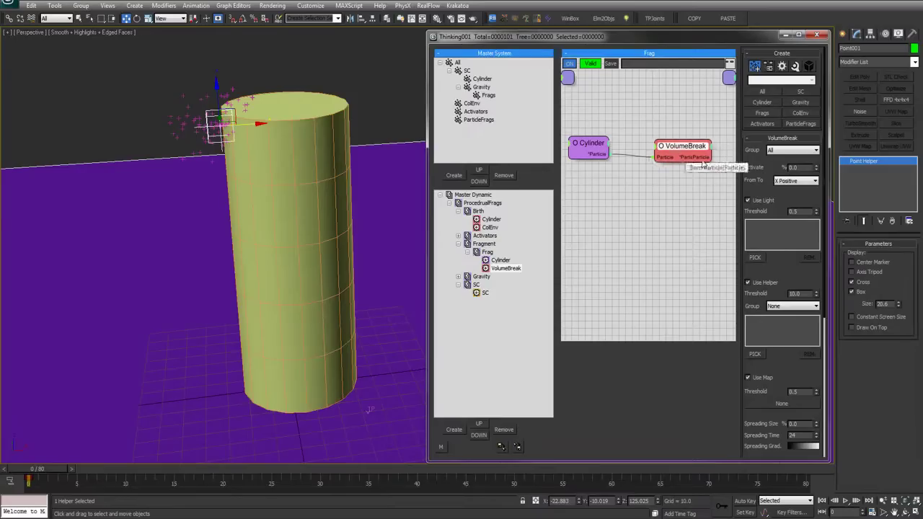
# Assign VolumeBreak's fragments to the Frags group and rename the Frag dynamic set Frags.
pyautogui.click(789, 150)
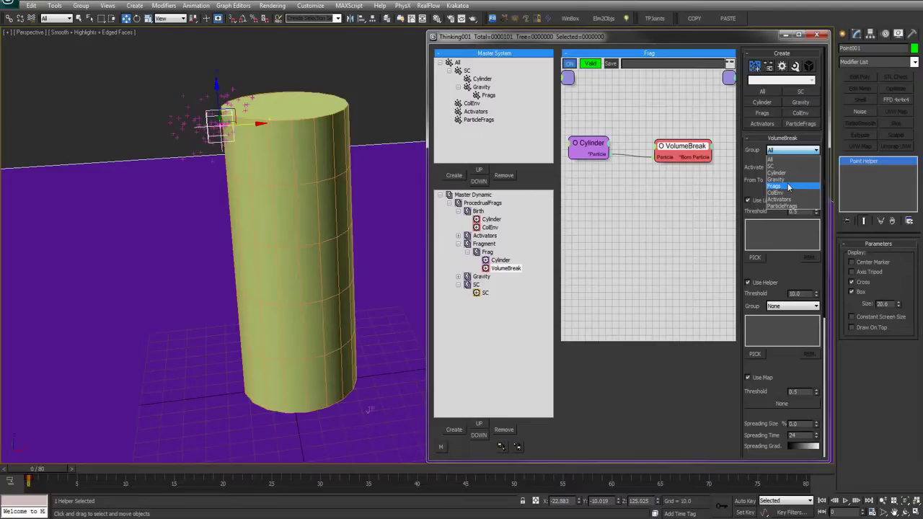
pyautogui.click(785, 187)
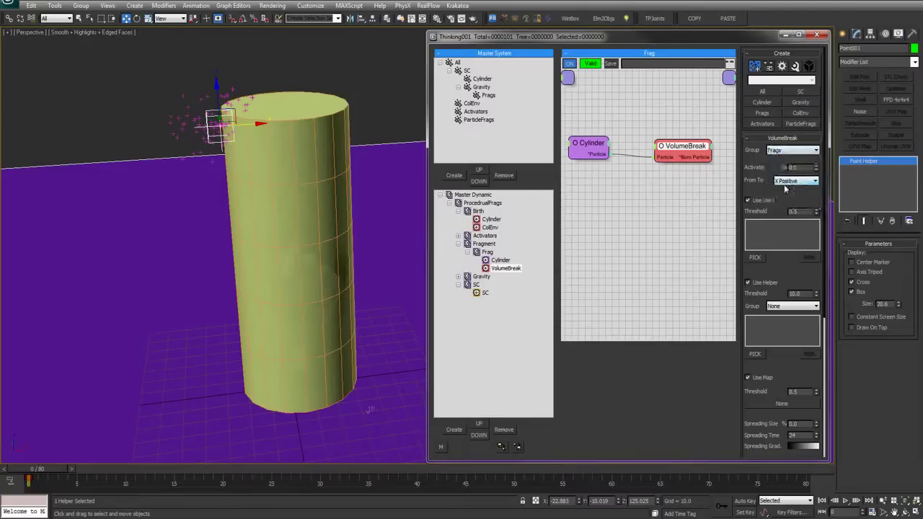
pyautogui.click(488, 96)
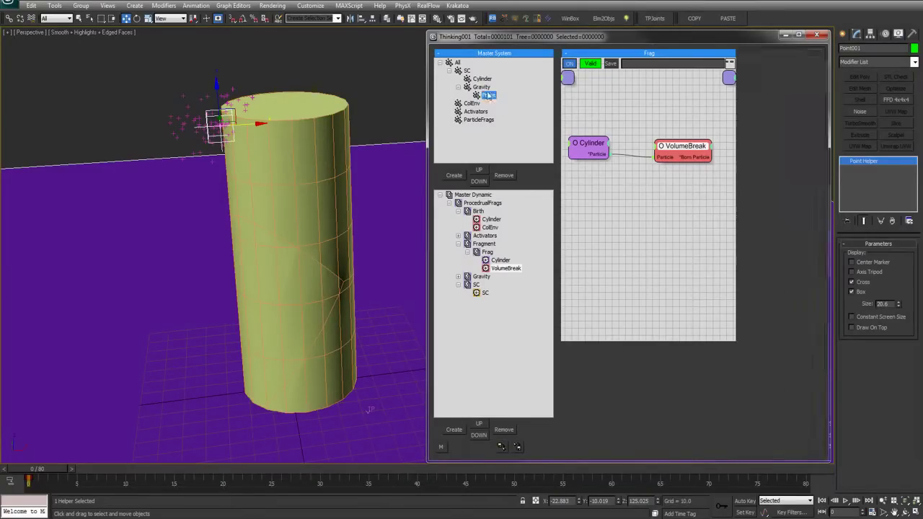
pyautogui.click(491, 254)
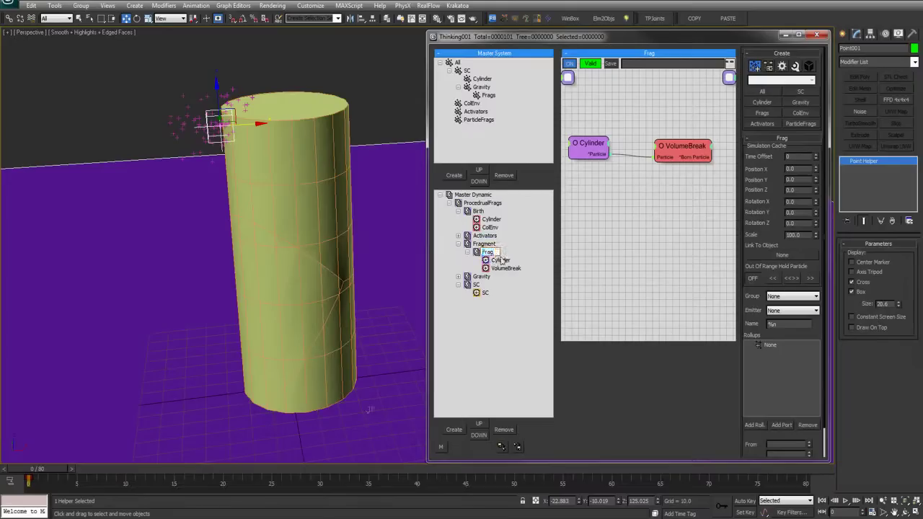
pyautogui.click(665, 149)
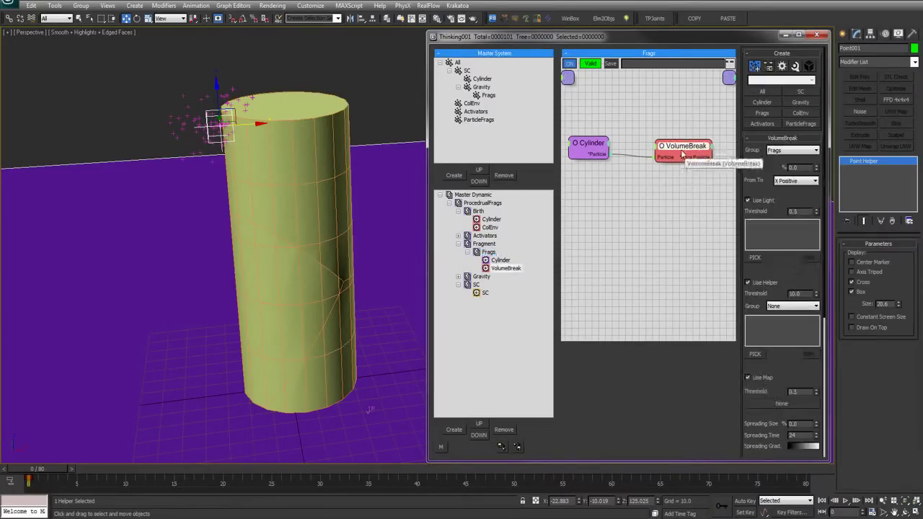
pyautogui.moveTo(594, 148)
pyautogui.mouseDown()
pyautogui.moveTo(581, 147)
pyautogui.moveTo(591, 149)
pyautogui.mouseUp()
pyautogui.moveTo(667, 149); pyautogui.dragTo(676, 150)
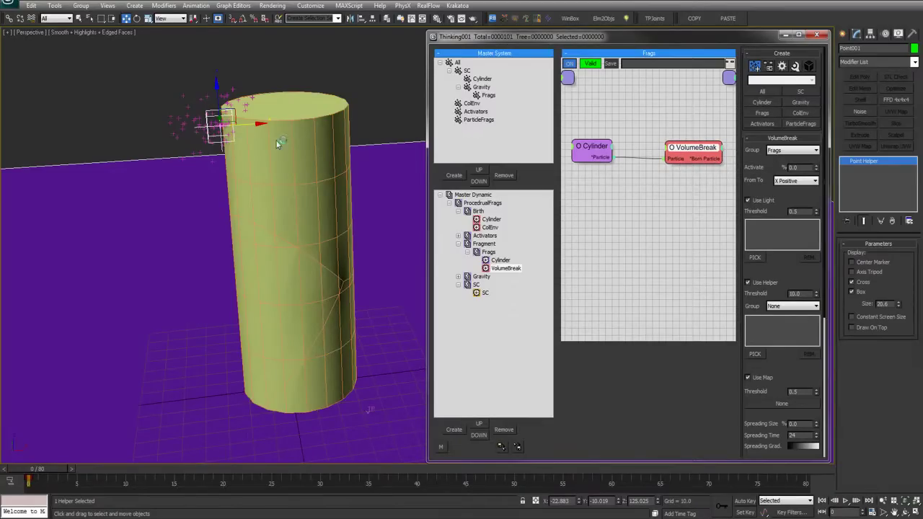
# Nudge the point helper to about X -22.4, Y -9.5 and review the Cylinder and Frags particle groups.
pyautogui.moveTo(230, 121); pyautogui.dragTo(231, 121)
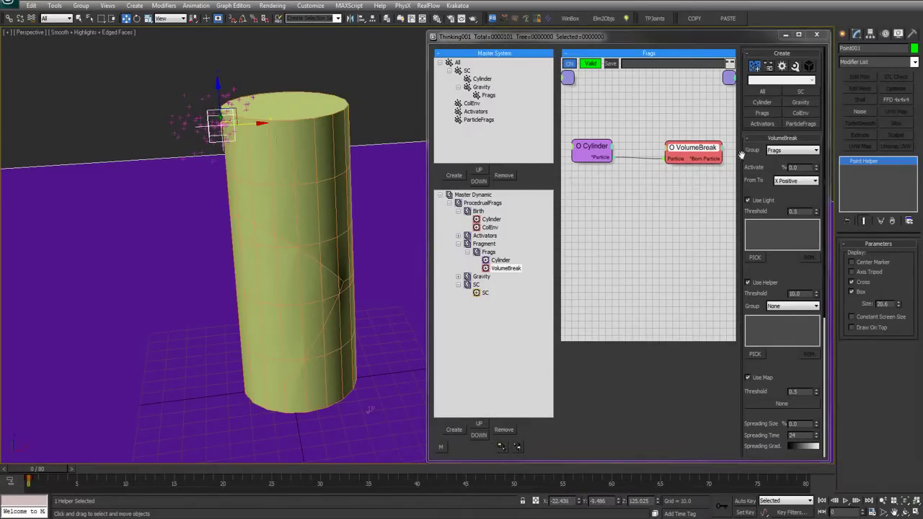
pyautogui.click(682, 149)
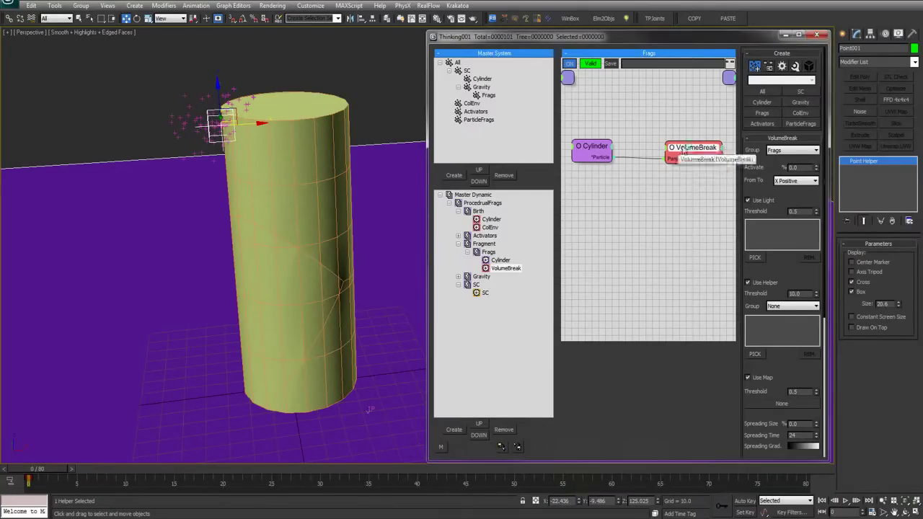
pyautogui.click(483, 79)
pyautogui.click(488, 95)
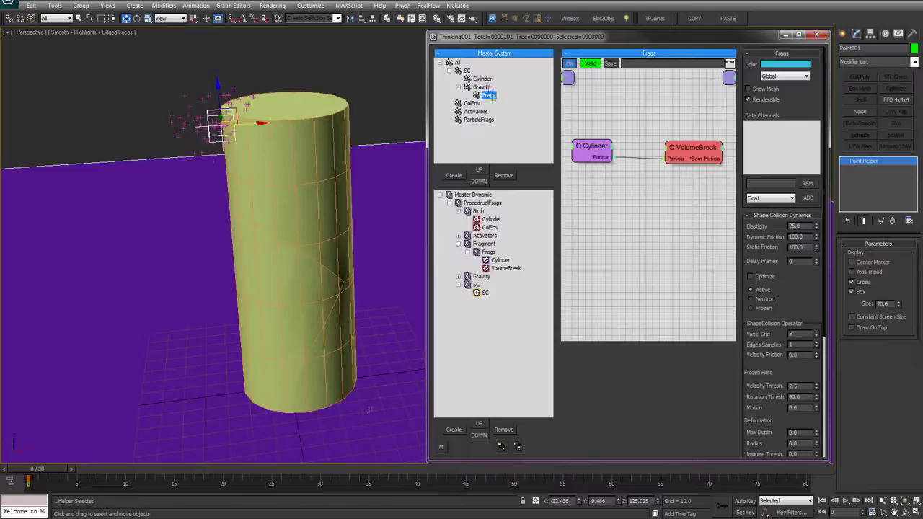
pyautogui.click(696, 155)
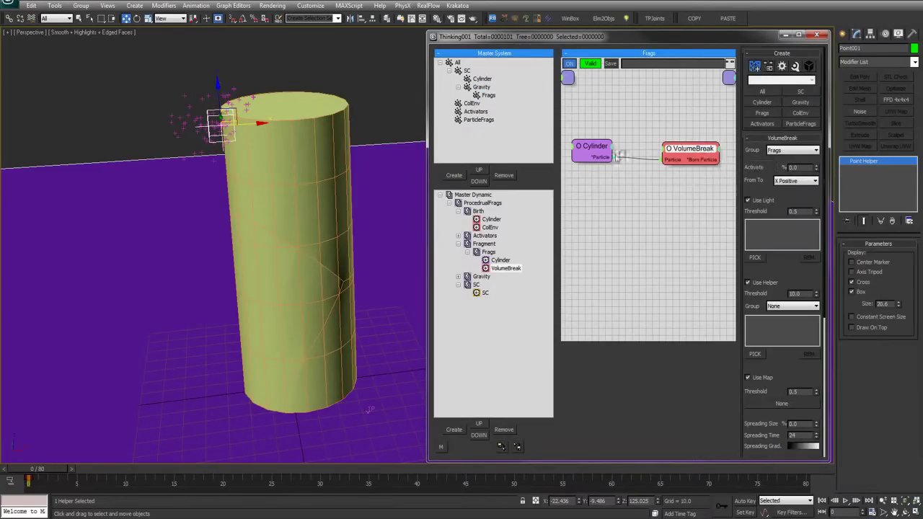
# Set VolumeBreak's Cell's option to the ParticleFrags group so those particles define the fracture cells.
pyautogui.moveTo(50, 469)
pyautogui.mouseDown()
pyautogui.moveTo(80, 456)
pyautogui.moveTo(49, 460)
pyautogui.mouseUp()
pyautogui.press('F4')
pyautogui.press('F4')
pyautogui.scroll(-5, 797, 252)
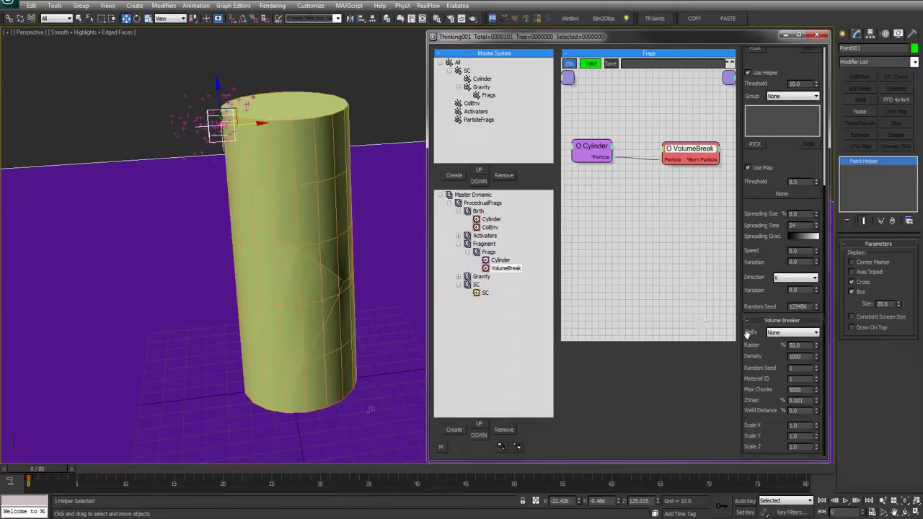
pyautogui.click(779, 335)
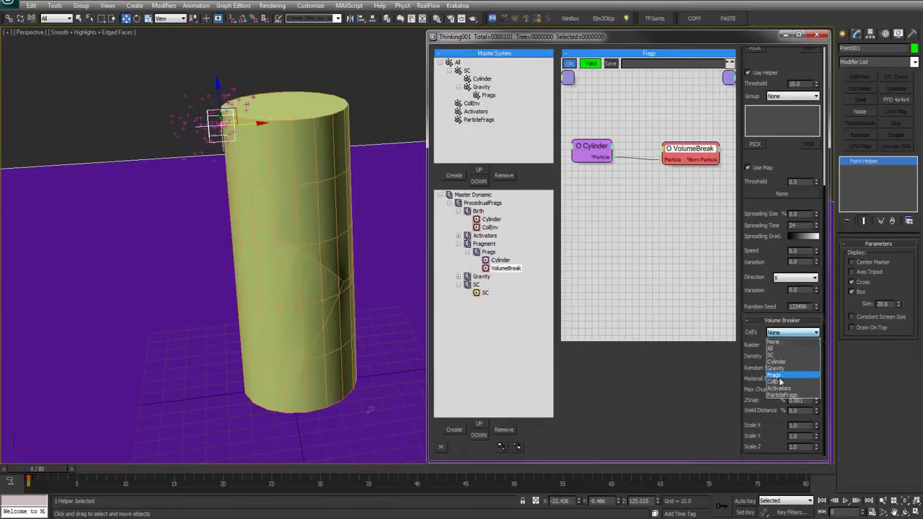
pyautogui.click(798, 395)
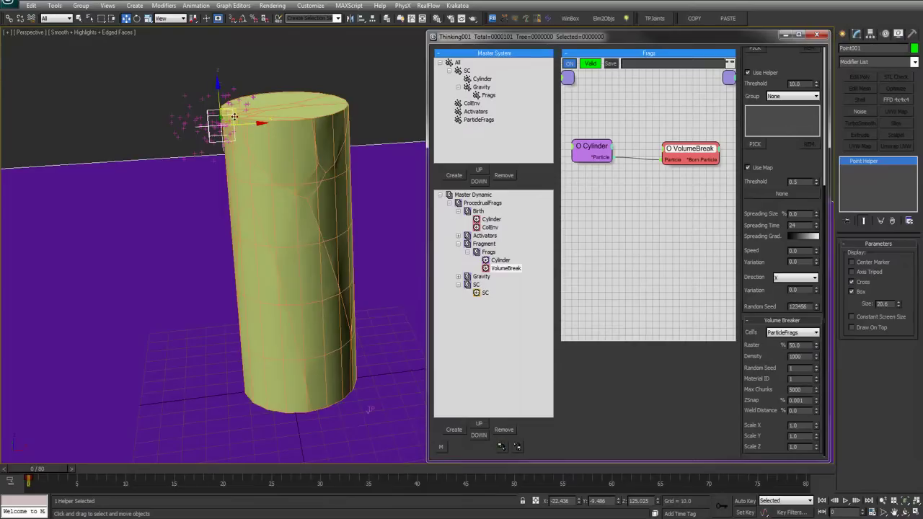
# Review the Position Born operator and its ParticleFrags group in relation to the VolumeBreak operator.
pyautogui.moveTo(290, 147); pyautogui.dragTo(319, 158, button='middle')
pyautogui.click(481, 236)
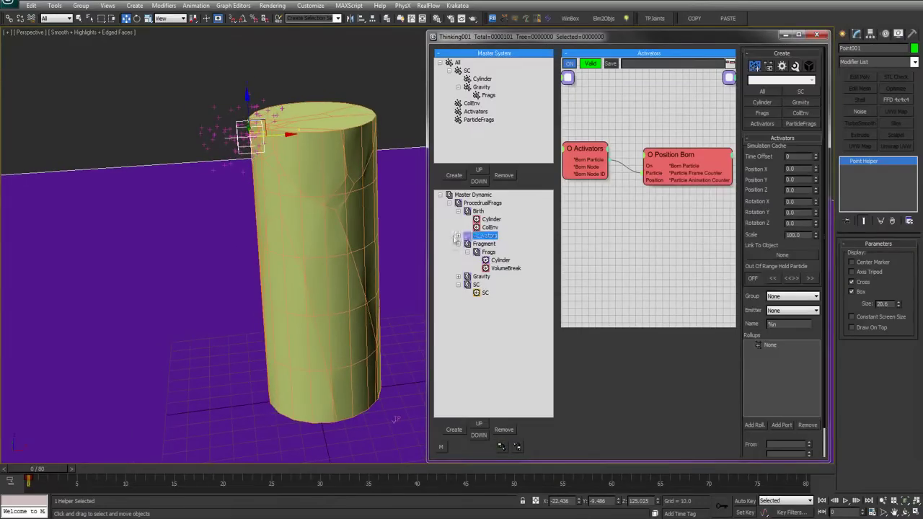
pyautogui.click(458, 236)
pyautogui.click(497, 252)
pyautogui.moveTo(696, 160); pyautogui.dragTo(701, 160)
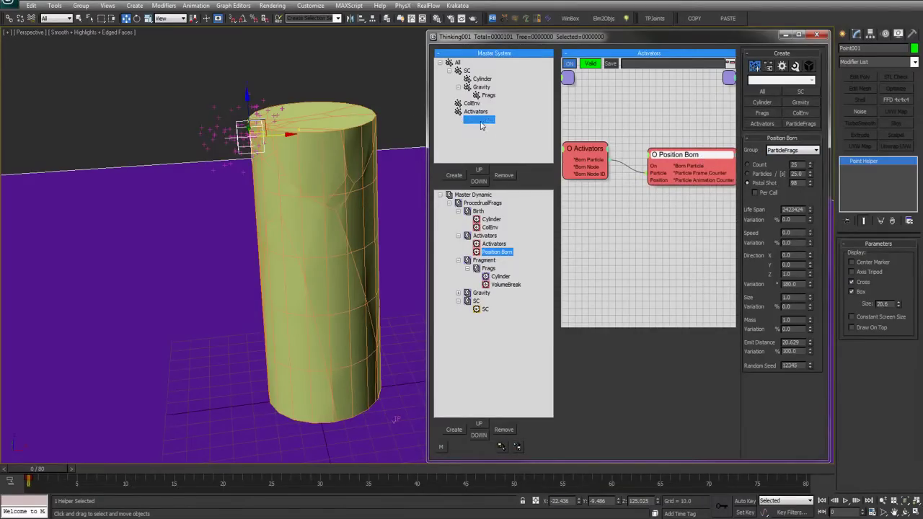
pyautogui.click(480, 121)
pyautogui.click(504, 284)
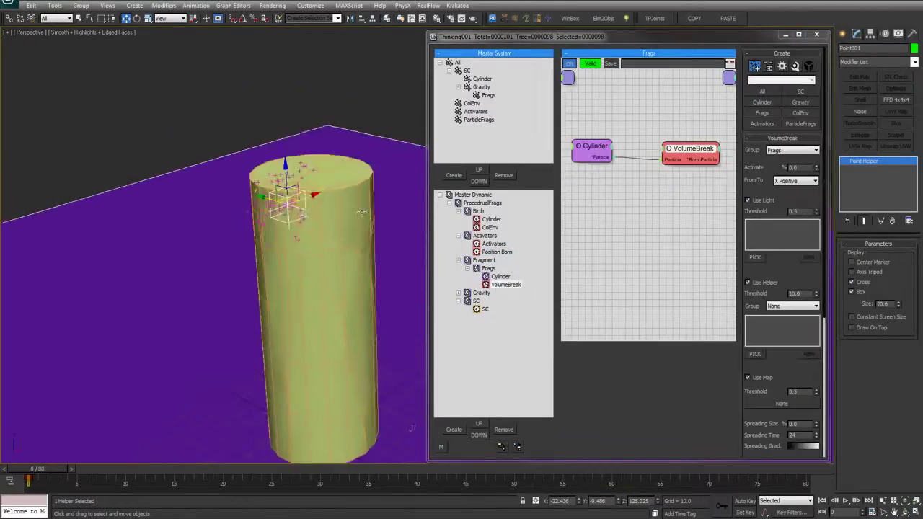
# Move the point helper along the cylinder's rim to about X -19.7, Y -13.6 and inspect the fracture there.
pyautogui.moveTo(224, 176); pyautogui.dragTo(238, 199)
pyautogui.keyDown('alt'); pyautogui.moveTo(240, 199); pyautogui.dragTo(187, 186, button='middle'); pyautogui.keyUp('alt')
pyautogui.moveTo(245, 193); pyautogui.dragTo(287, 186)
pyautogui.moveTo(656, 211); pyautogui.dragTo(654, 201, button='middle')
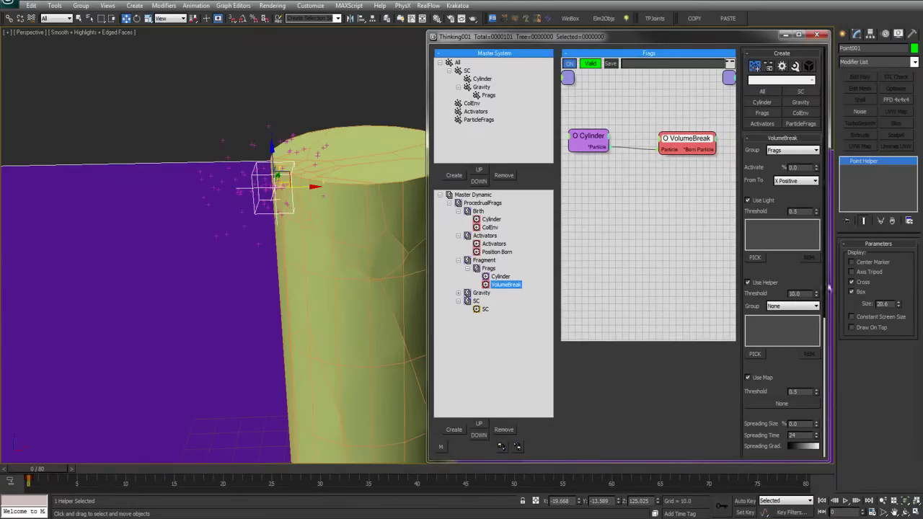
# Reduce VolumeBreak's Raster to 46.79%.
pyautogui.scroll(-5, 799, 286)
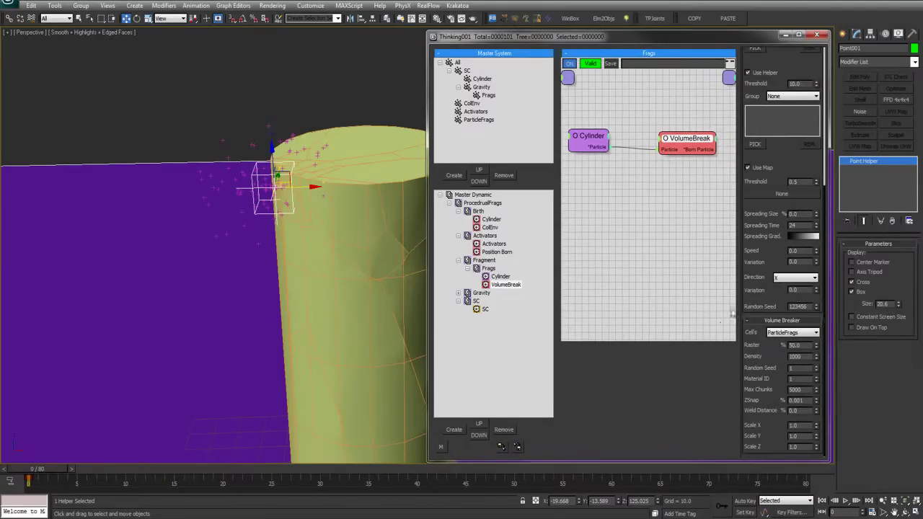
pyautogui.keyDown('alt'); pyautogui.moveTo(400, 317); pyautogui.dragTo(507, 271, button='middle'); pyautogui.keyUp('alt')
pyautogui.moveTo(817, 346); pyautogui.dragTo(817, 342)
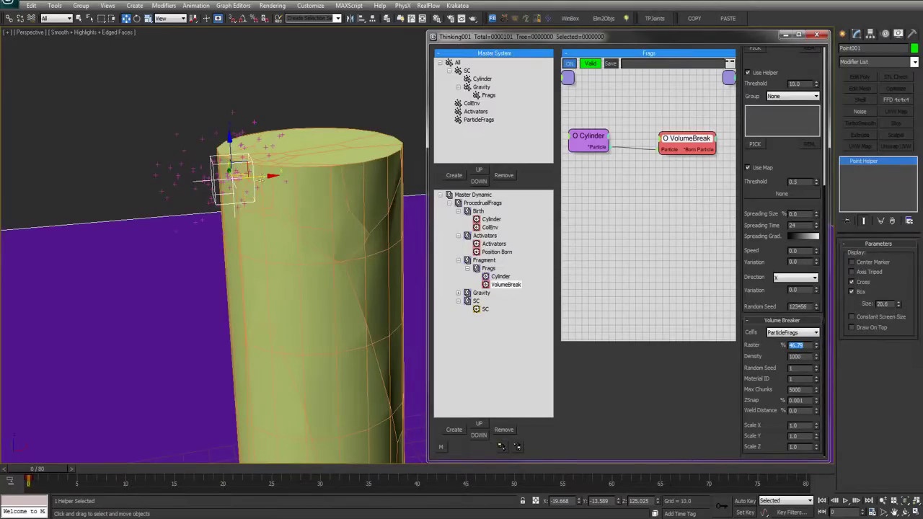
# Lower Position Born's Pistol Shot to 62 and move the point helper to about X -19.8, Y -8.3.
pyautogui.click(497, 252)
pyautogui.moveTo(811, 184); pyautogui.dragTo(800, 208)
pyautogui.keyDown('alt'); pyautogui.moveTo(252, 225); pyautogui.dragTo(238, 225, button='middle'); pyautogui.keyUp('alt')
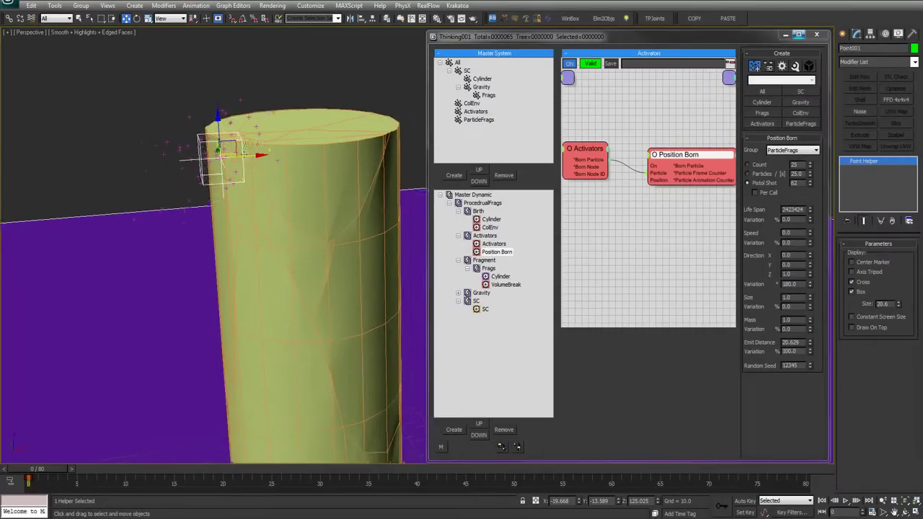
pyautogui.moveTo(227, 152); pyautogui.dragTo(226, 147)
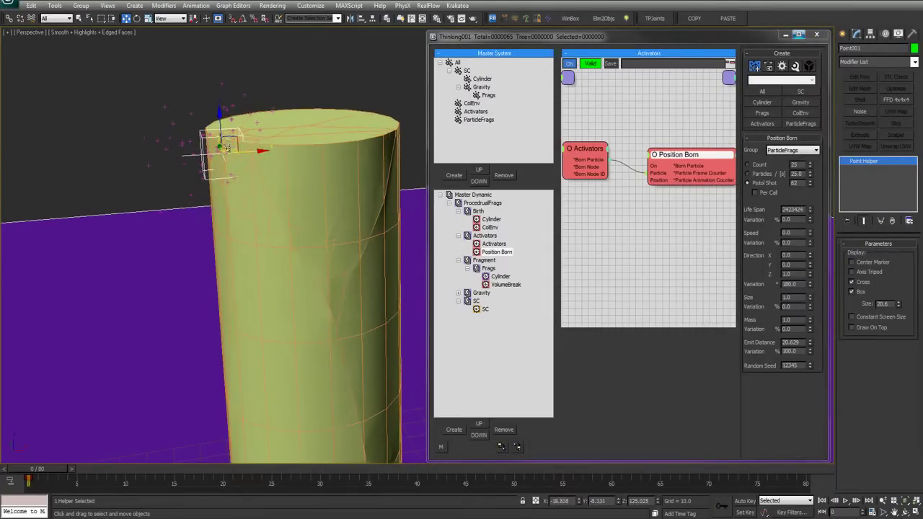
# Move the point helper along the cylinder's rim to about X -19.9, Y -11.8.
pyautogui.keyDown('alt'); pyautogui.moveTo(226, 147); pyautogui.dragTo(267, 192, button='middle'); pyautogui.keyUp('alt')
pyautogui.moveTo(294, 171); pyautogui.dragTo(290, 173)
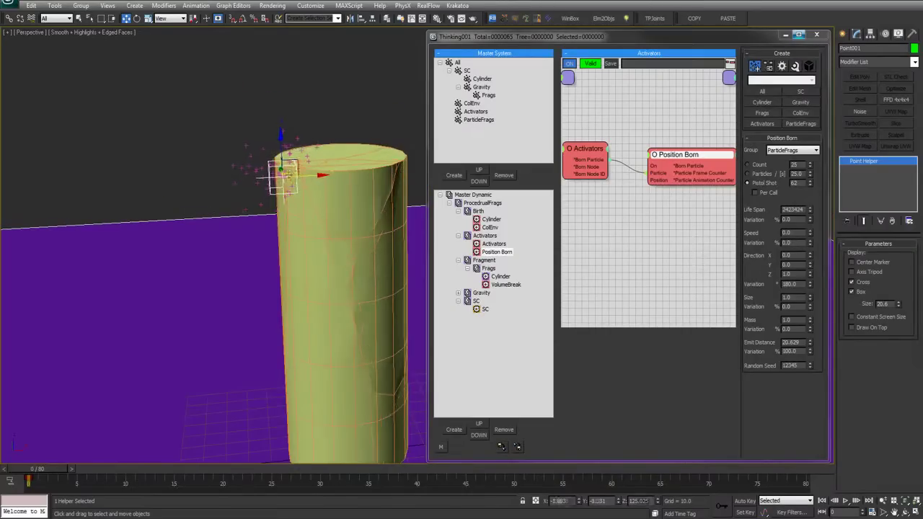
pyautogui.scroll(3, 322, 206)
pyautogui.moveTo(323, 206); pyautogui.dragTo(330, 208, button='middle')
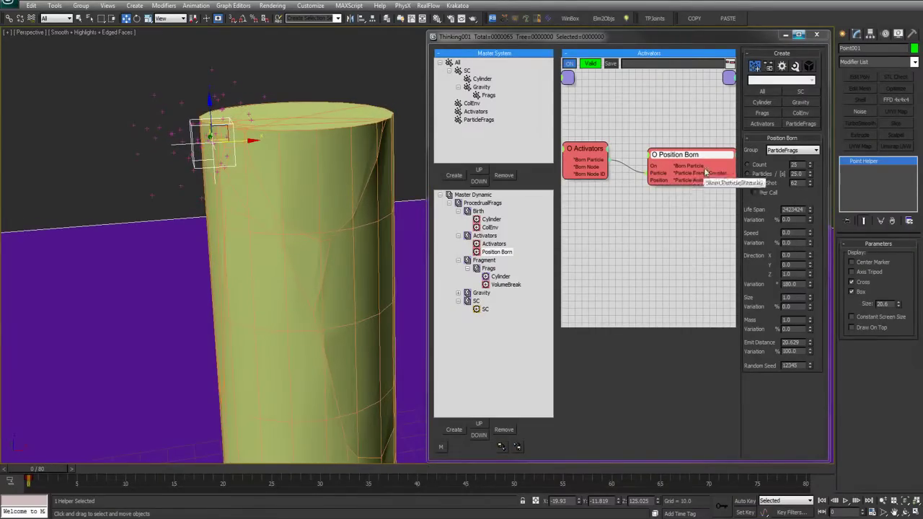
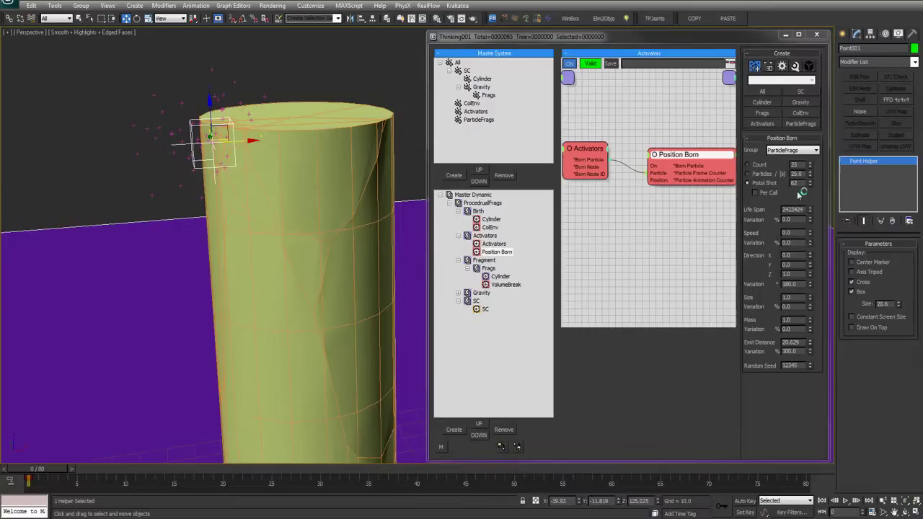
pyautogui.moveTo(698, 97); pyautogui.dragTo(700, 103, button='middle')
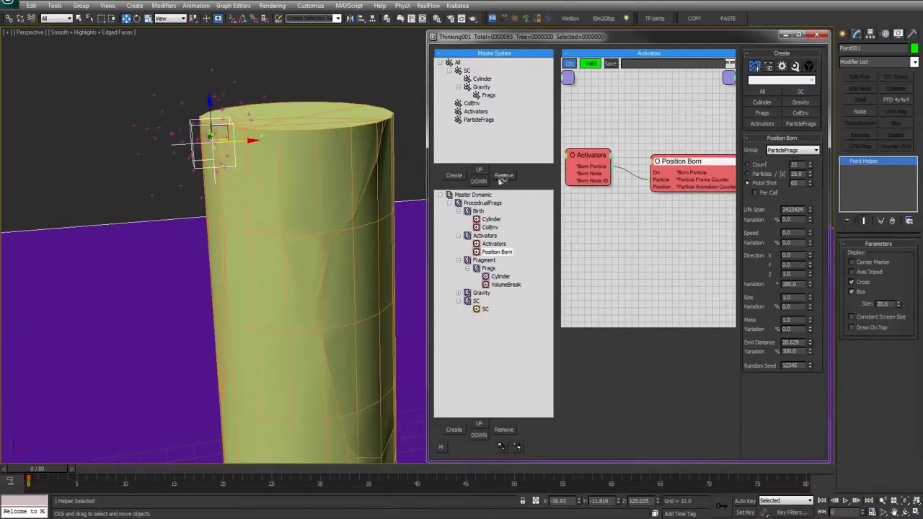
# Try VolumeBreak's Activate at 82%, check the fracture over the first frames, and reset it to 0.
pyautogui.click(487, 284)
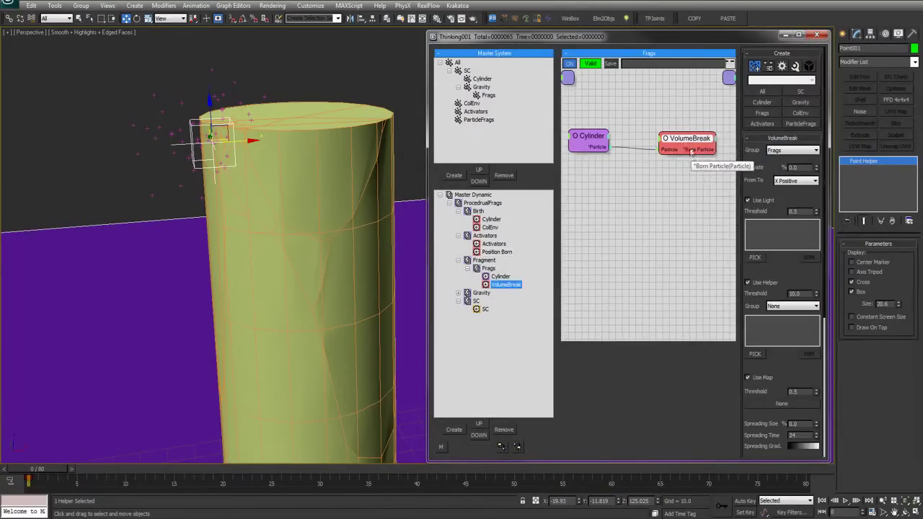
pyautogui.click(804, 182)
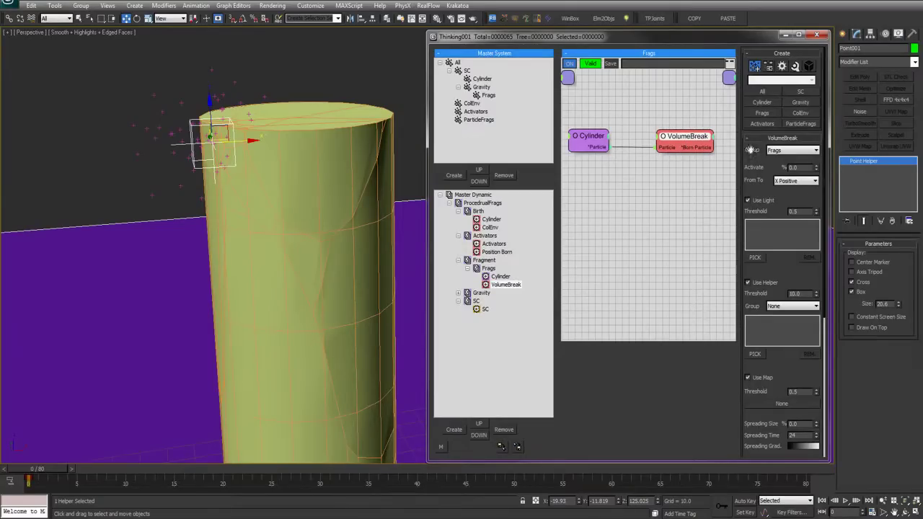
pyautogui.moveTo(814, 168); pyautogui.dragTo(813, 123)
pyautogui.moveTo(330, 290); pyautogui.dragTo(317, 218, button='middle')
pyautogui.scroll(-2, 317, 219)
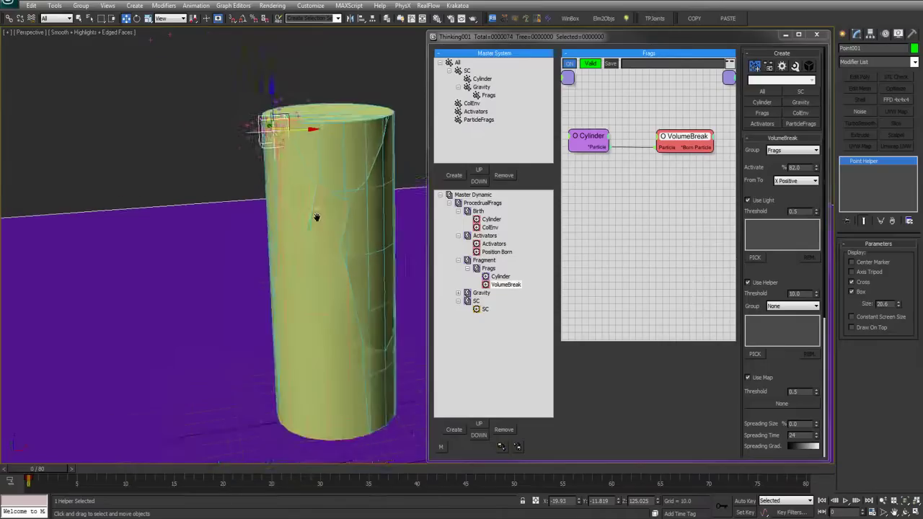
pyautogui.press('/')
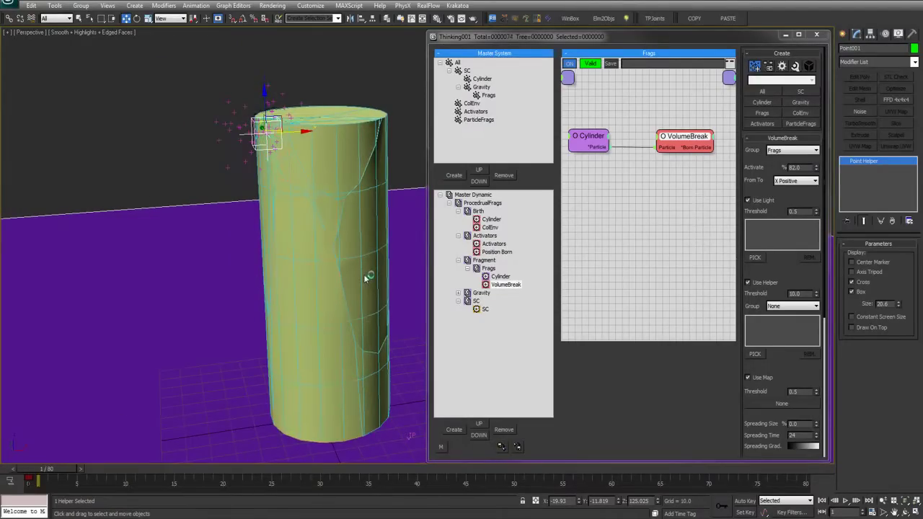
pyautogui.moveTo(19, 468); pyautogui.dragTo(14, 469)
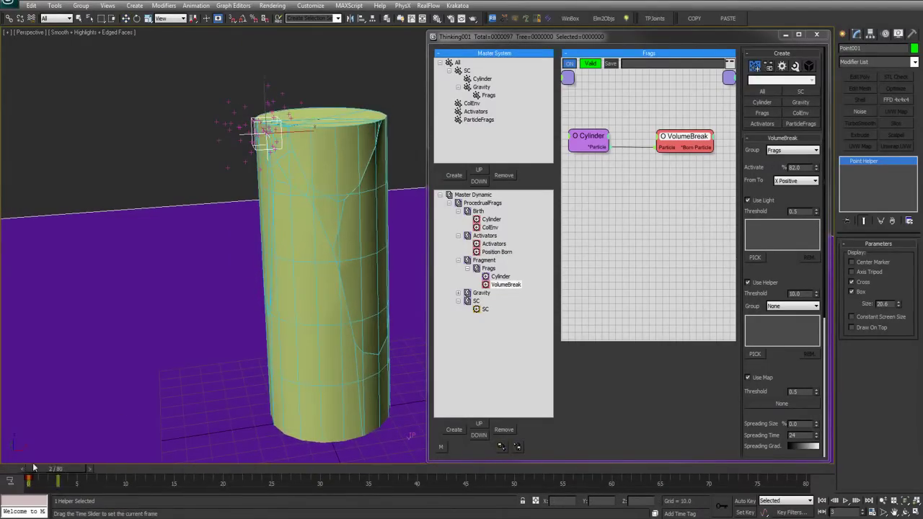
pyautogui.rightClick(818, 168)
# Add Point001 to VolumeBreak's Use Helper list and raise the helper Threshold to 17.8.
pyautogui.scroll(-3, 771, 267)
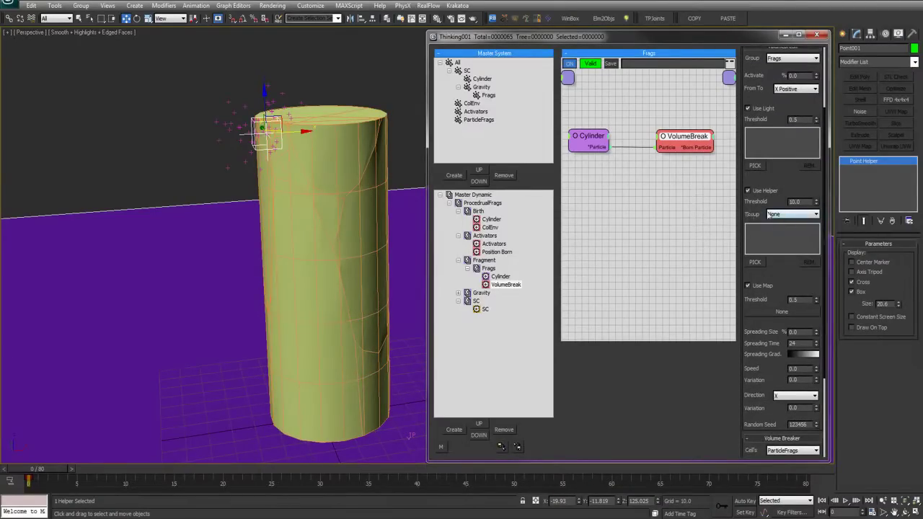
pyautogui.click(774, 214)
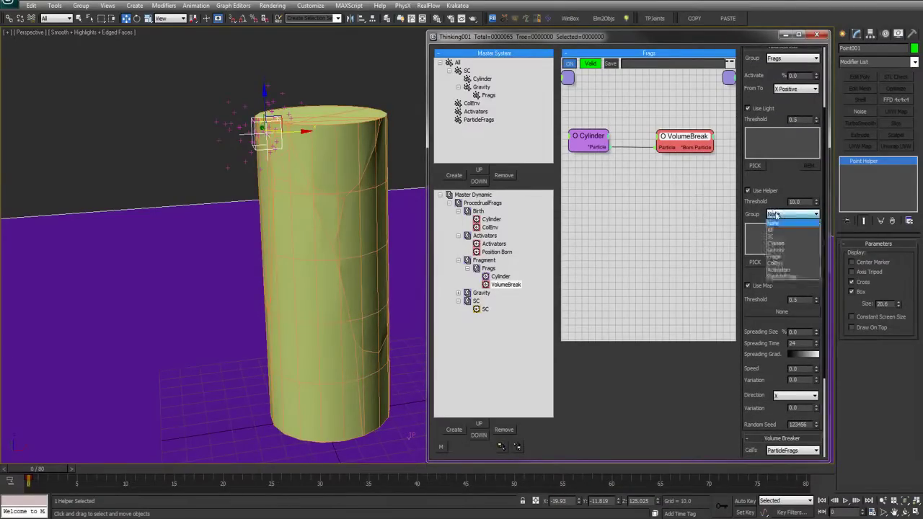
pyautogui.click(789, 180)
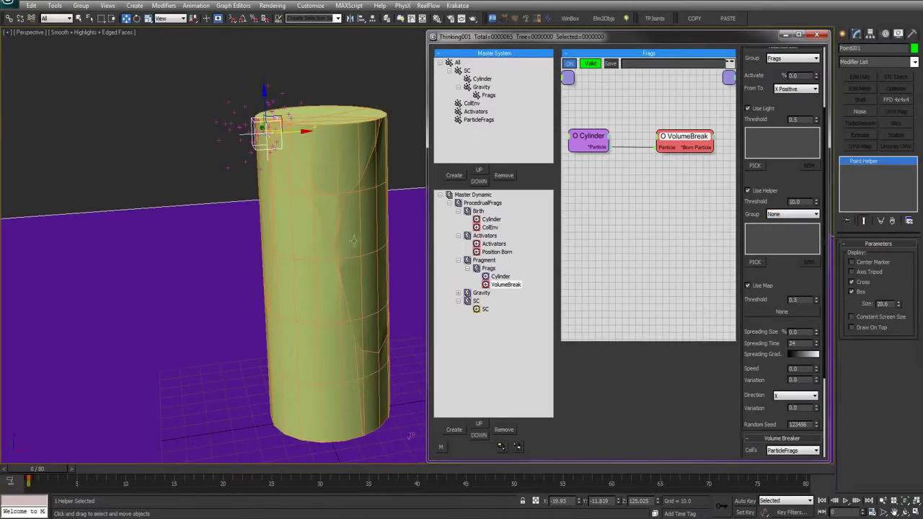
pyautogui.keyDown('alt'); pyautogui.moveTo(353, 240); pyautogui.dragTo(336, 259, button='middle'); pyautogui.keyUp('alt')
pyautogui.scroll(3, 338, 295)
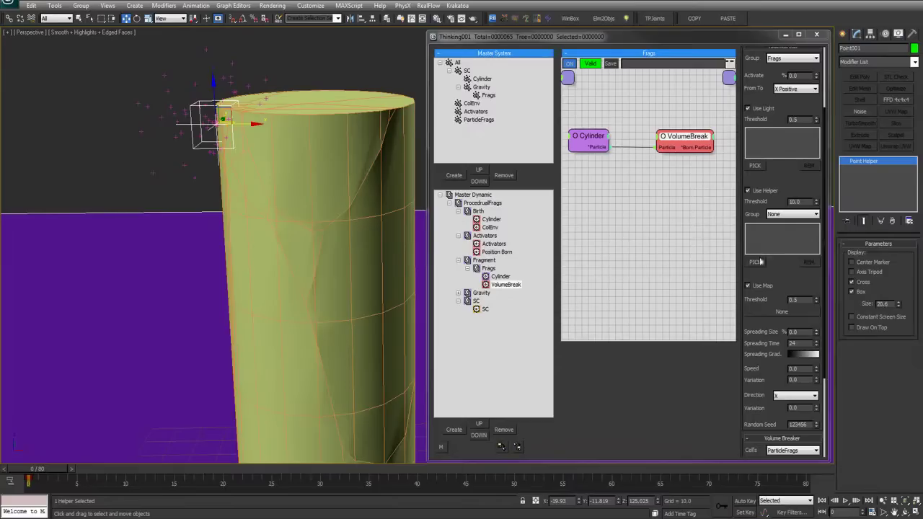
pyautogui.click(754, 261)
pyautogui.click(196, 102)
pyautogui.keyDown('alt'); pyautogui.moveTo(316, 187); pyautogui.dragTo(319, 192, button='middle'); pyautogui.keyUp('alt')
pyautogui.moveTo(815, 205); pyautogui.dragTo(816, 166)
pyautogui.keyDown('alt'); pyautogui.moveTo(409, 231); pyautogui.dragTo(441, 237, button='middle'); pyautogui.keyUp('alt')
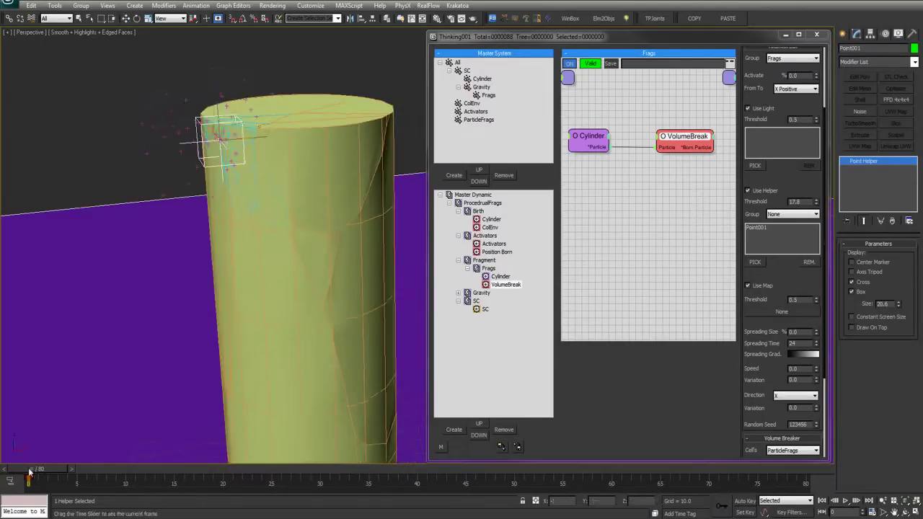
# Play the simulation to check the fragments breaking off near the helper, and return to frame 0.
pyautogui.press('/')
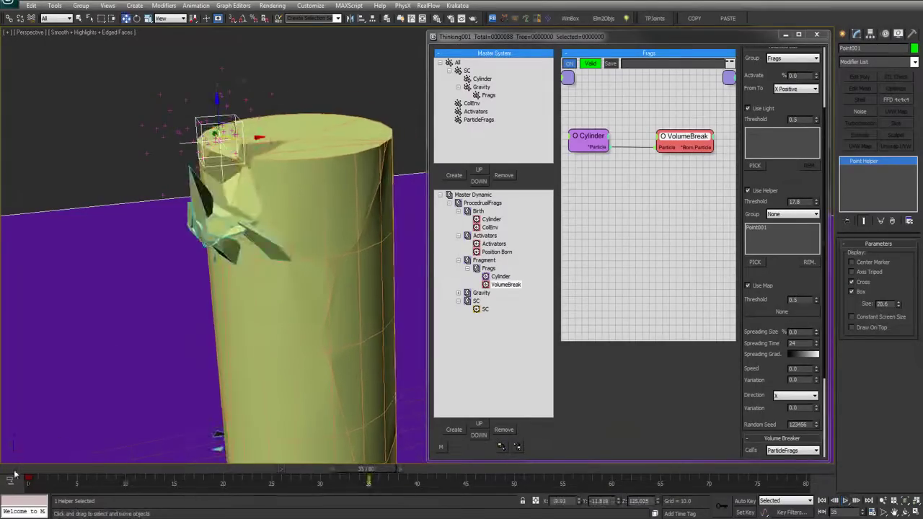
pyautogui.click(26, 471)
pyautogui.keyDown('alt'); pyautogui.moveTo(96, 357); pyautogui.dragTo(64, 356, button='middle'); pyautogui.keyUp('alt')
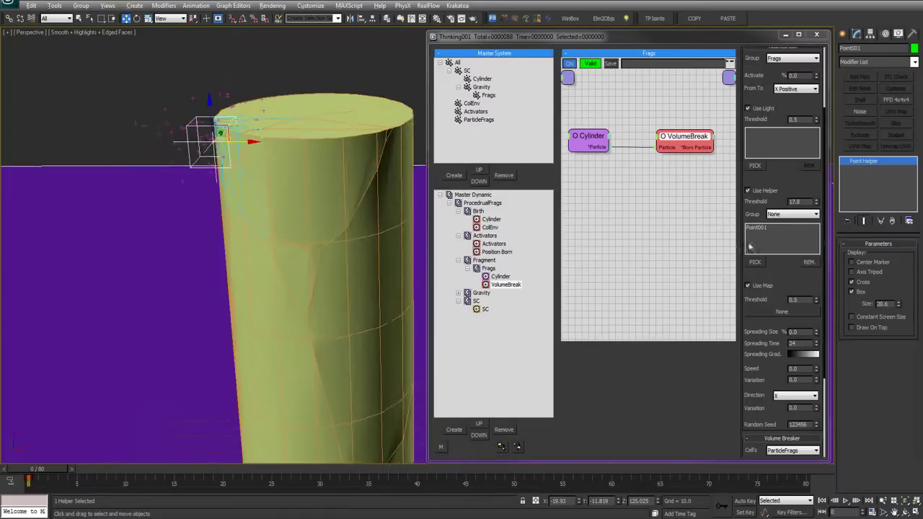
# Remove Point001 from VolumeBreak's helper list and set the helper Group to ParticleFrags.
pyautogui.click(772, 227)
pyautogui.click(808, 261)
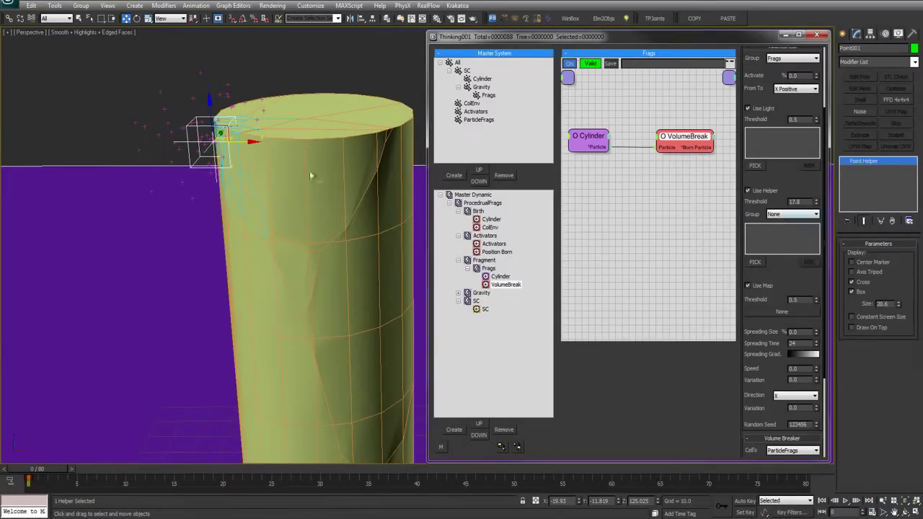
pyautogui.click(780, 214)
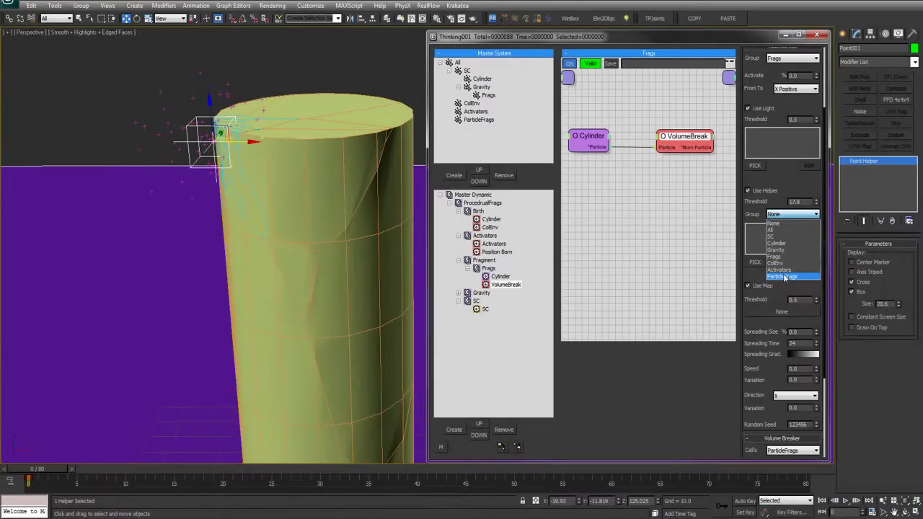
pyautogui.click(792, 277)
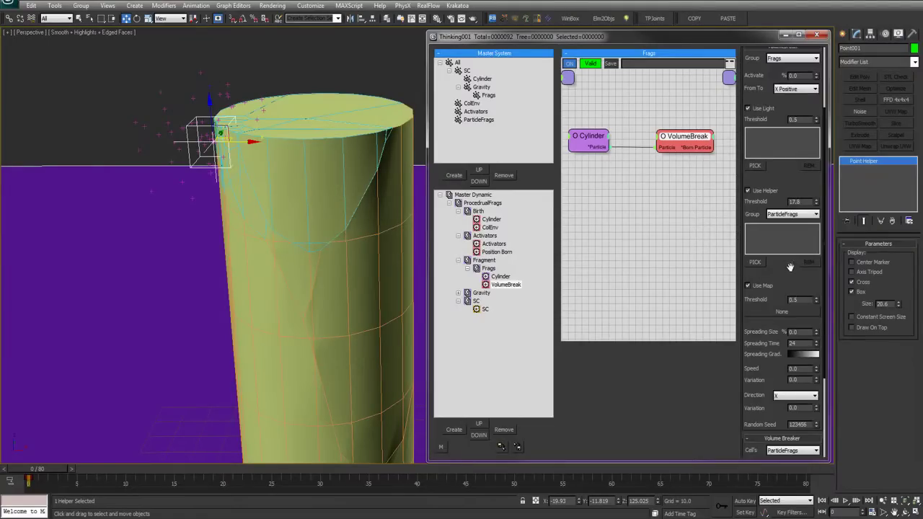
# Reduce VolumeBreak's Use Helper Threshold to 6.248 and inspect the activated fragments on the rim.
pyautogui.scroll(-3, 791, 267)
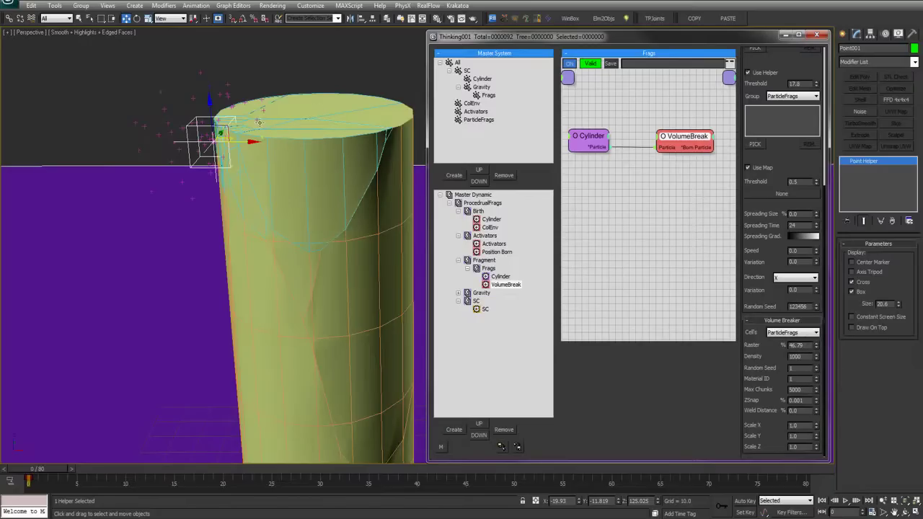
pyautogui.press('q')
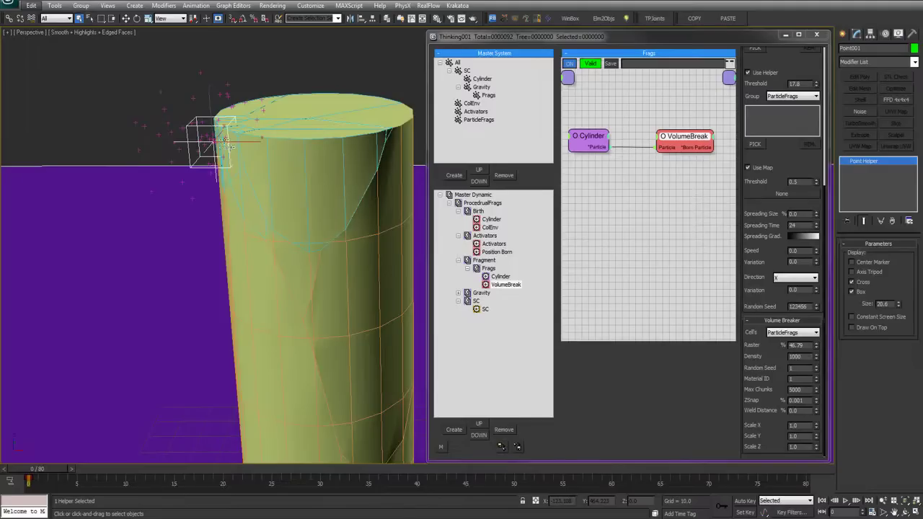
pyautogui.scroll(3, 778, 209)
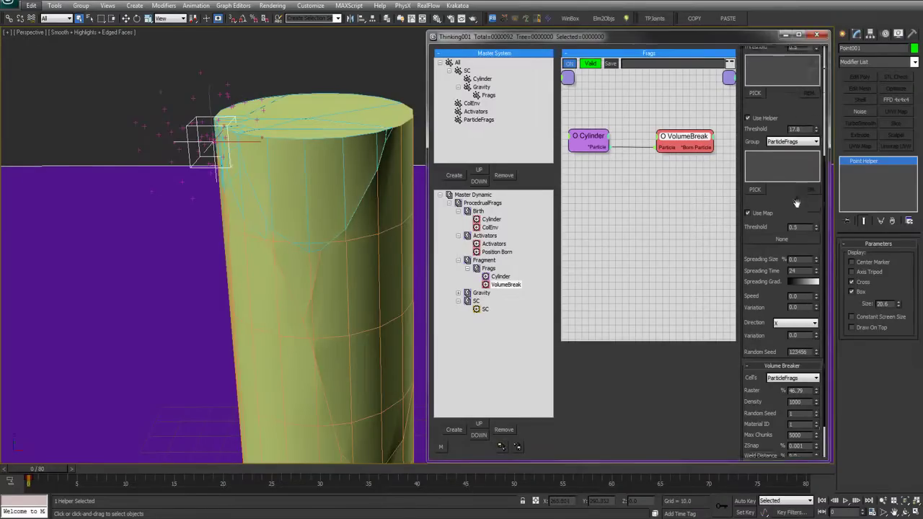
pyautogui.moveTo(815, 184); pyautogui.dragTo(816, 228)
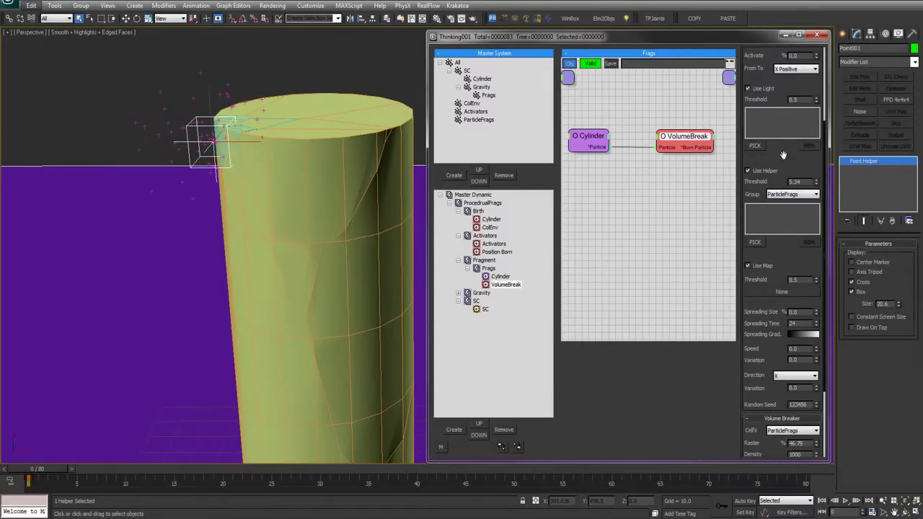
pyautogui.scroll(1, 785, 173)
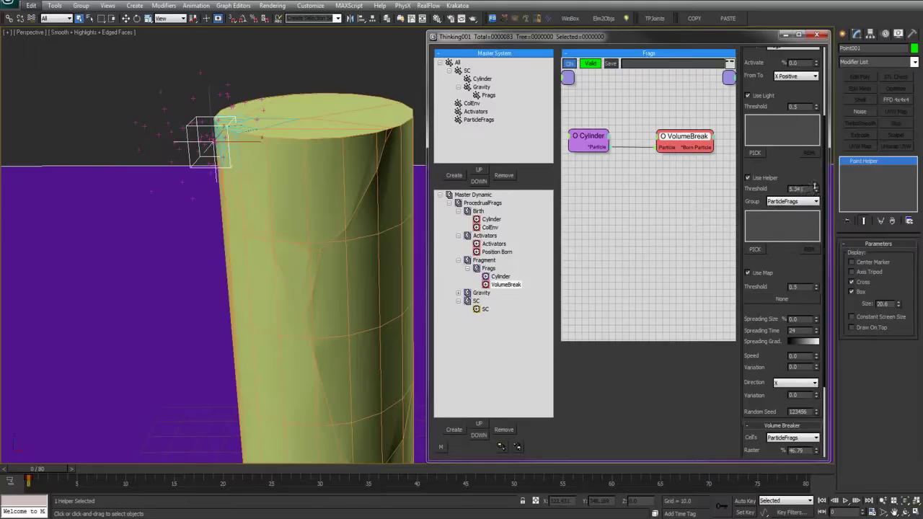
pyautogui.moveTo(811, 147); pyautogui.dragTo(811, 178)
pyautogui.moveTo(314, 217)
pyautogui.keyDown('alt'); pyautogui.mouseDown(button='middle')
pyautogui.moveTo(326, 218)
pyautogui.moveTo(321, 229)
pyautogui.mouseUp(button='middle'); pyautogui.keyUp('alt')
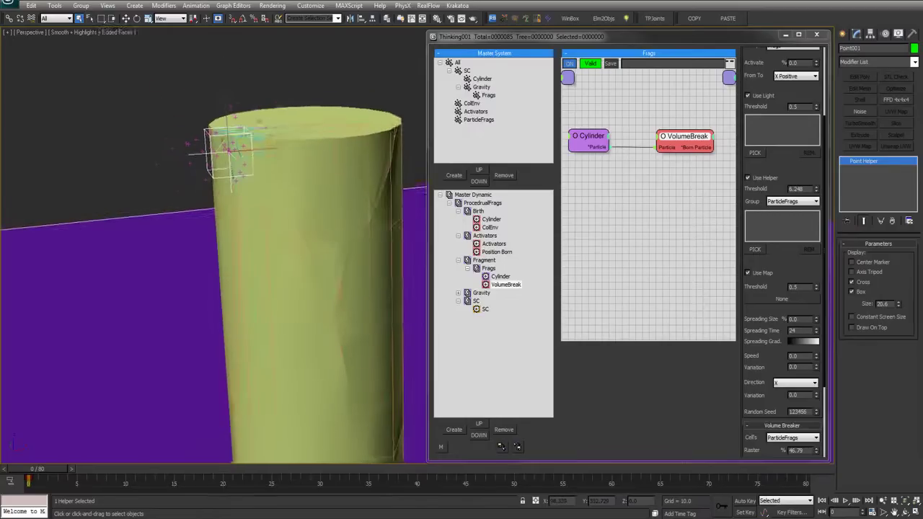
# Set VolumeBreak's Use Helper Threshold to 9.622, checking the activated fragments in wireframe and shaded display.
pyautogui.press('F3')
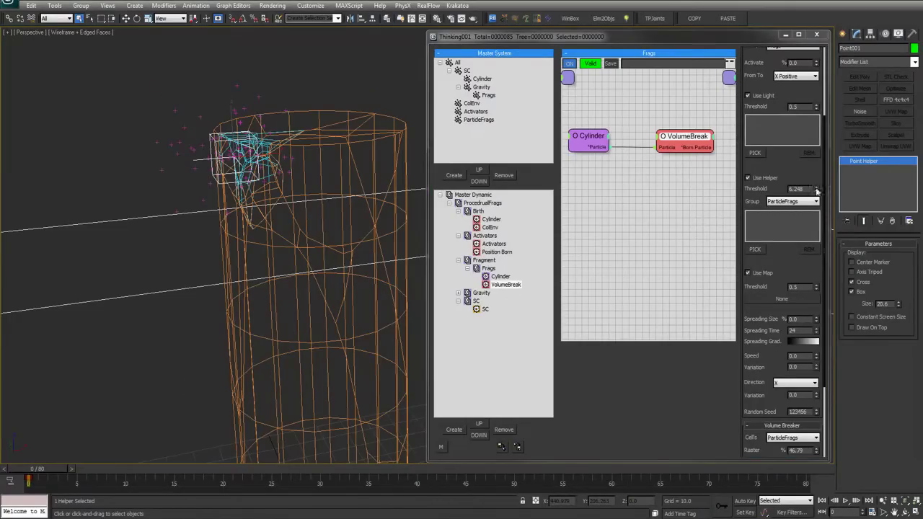
pyautogui.moveTo(817, 189); pyautogui.dragTo(816, 149)
pyautogui.moveTo(298, 302)
pyautogui.keyDown('alt'); pyautogui.mouseDown(button='middle')
pyautogui.moveTo(270, 269)
pyautogui.moveTo(300, 303)
pyautogui.moveTo(316, 270)
pyautogui.mouseUp(button='middle'); pyautogui.keyUp('alt')
pyautogui.press('F3')
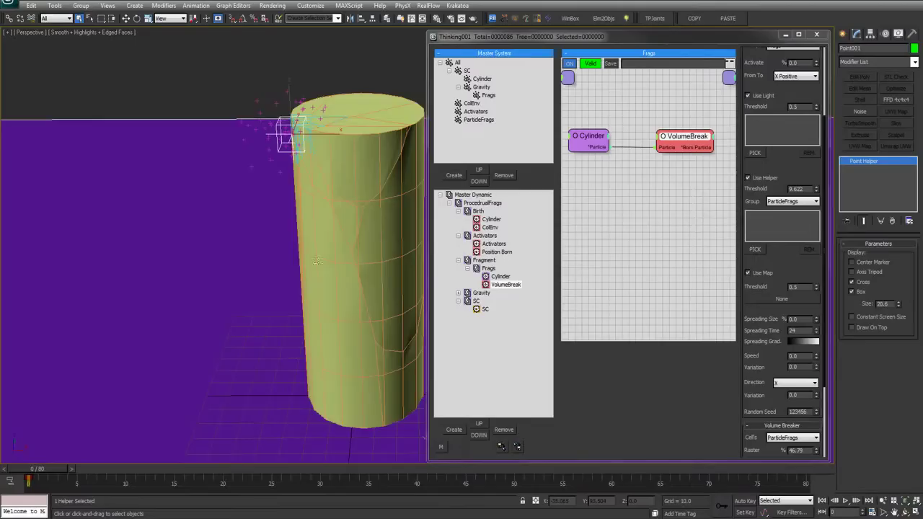
pyautogui.scroll(3, 327, 153)
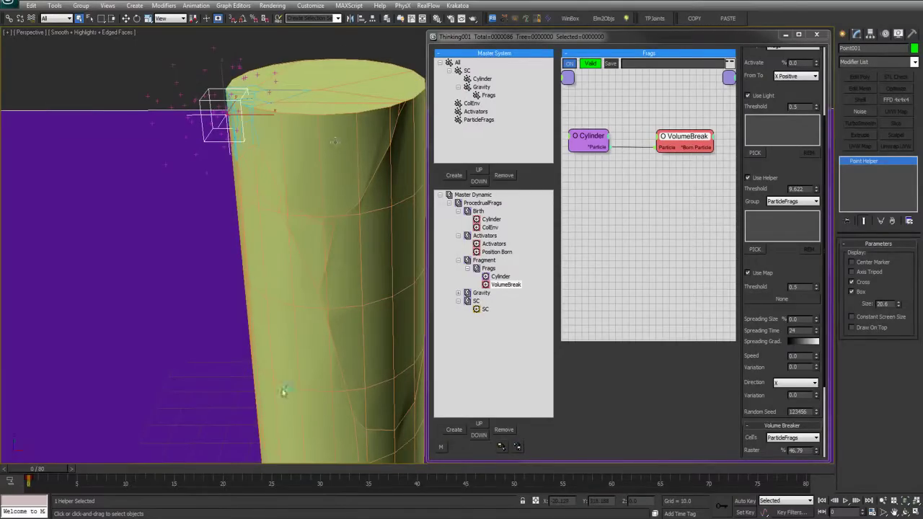
pyautogui.keyDown('alt'); pyautogui.moveTo(260, 212); pyautogui.dragTo(329, 278, button='middle'); pyautogui.keyUp('alt')
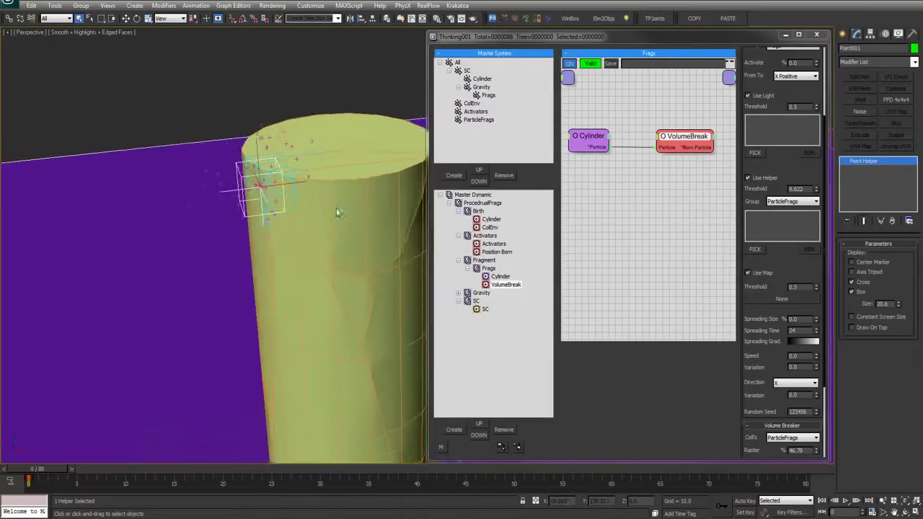
# Rename the Frags particle group under Gravity to ActiveFrags.
pyautogui.click(488, 96)
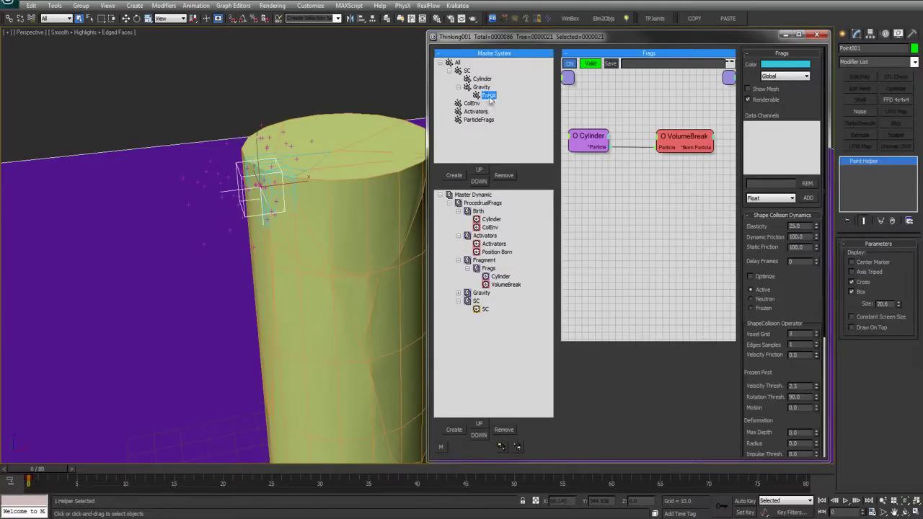
pyautogui.press('F2')
pyautogui.write('Active')
pyautogui.hotkey('ctrl', 'a')
# Play the simulation around the cylinder's fractured rim in shaded and wireframe display, returning to frame 0.
pyautogui.moveTo(316, 218); pyautogui.dragTo(290, 171, button='middle')
pyautogui.scroll(-3, 284, 170)
pyautogui.scroll(3, 284, 170)
pyautogui.press('/')
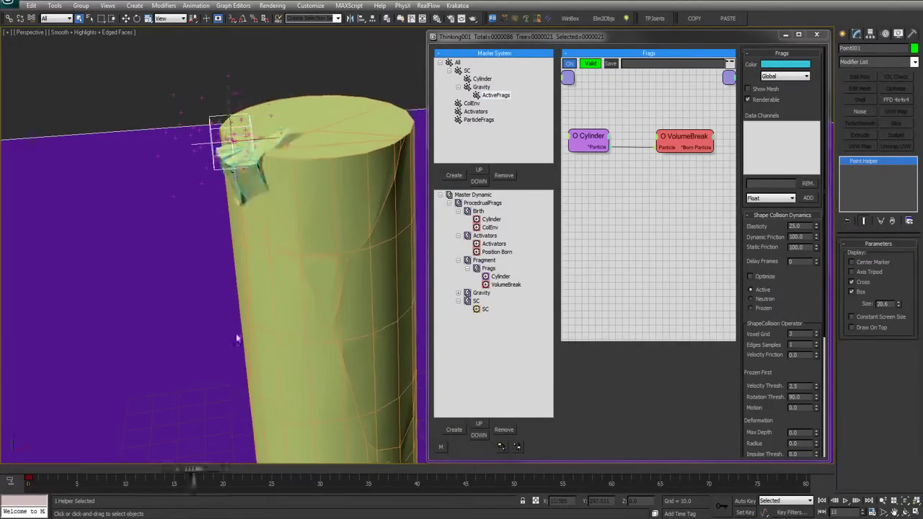
pyautogui.click(26, 470)
pyautogui.moveTo(309, 277); pyautogui.dragTo(266, 217, button='middle')
pyautogui.scroll(-3, 285, 198)
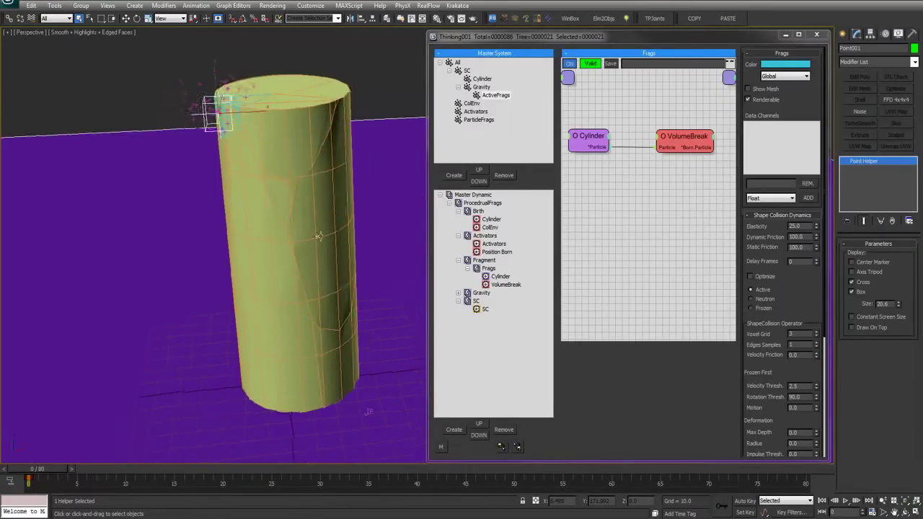
pyautogui.press('/')
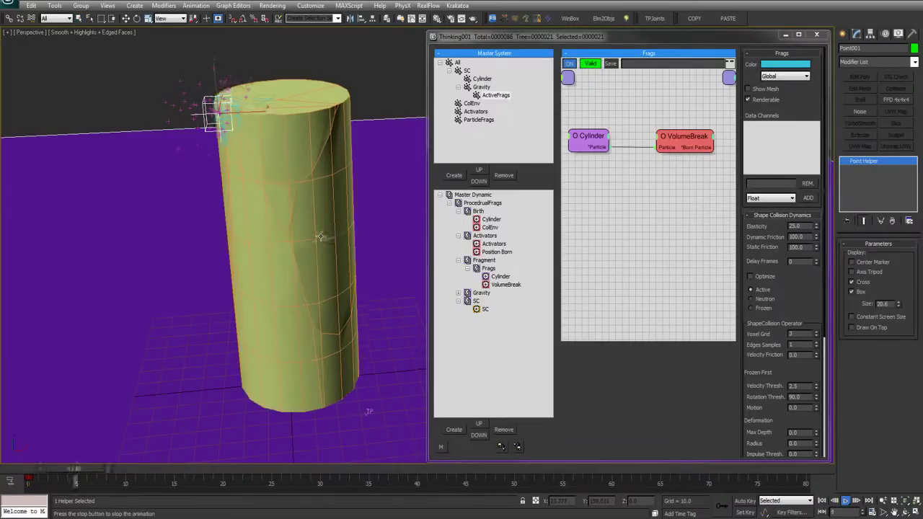
pyautogui.press('F3')
pyautogui.click(15, 473)
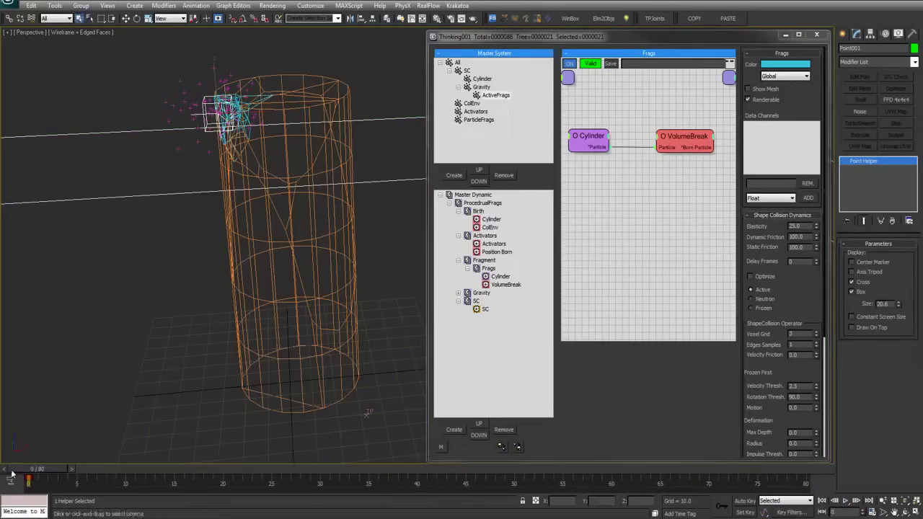
# Add a Mass operator to the Birth dynamic set, connect Cylinder's Born Particle output to it, and set Mass to 10.
pyautogui.click(491, 220)
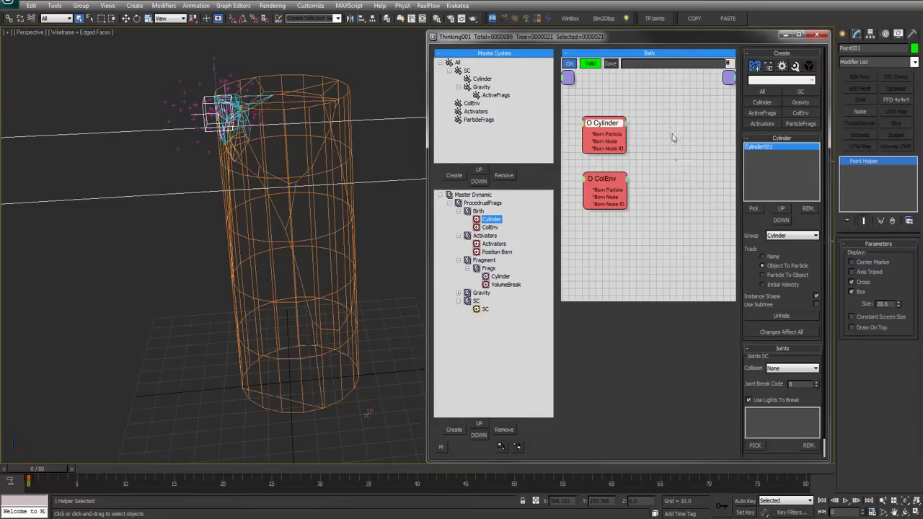
pyautogui.rightClick(670, 143)
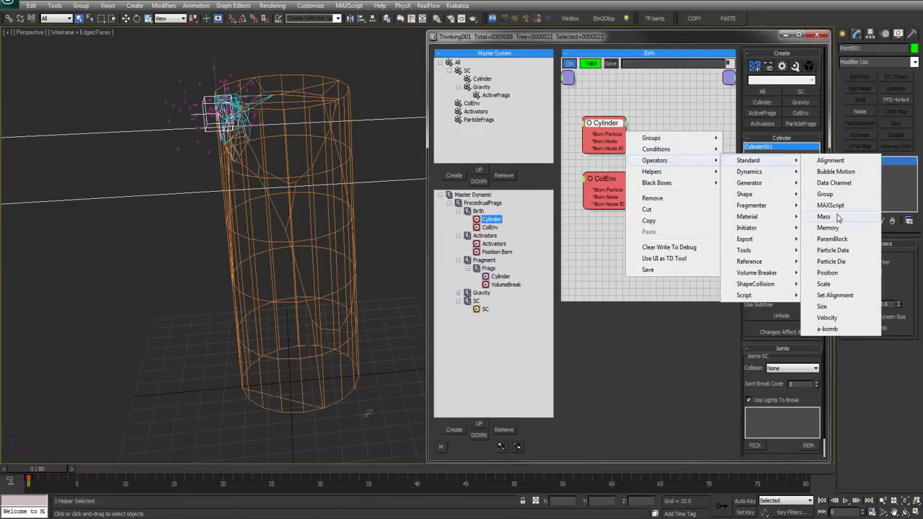
pyautogui.click(840, 215)
pyautogui.moveTo(611, 135); pyautogui.dragTo(683, 149)
pyautogui.moveTo(689, 143); pyautogui.dragTo(693, 138)
pyautogui.click(748, 170)
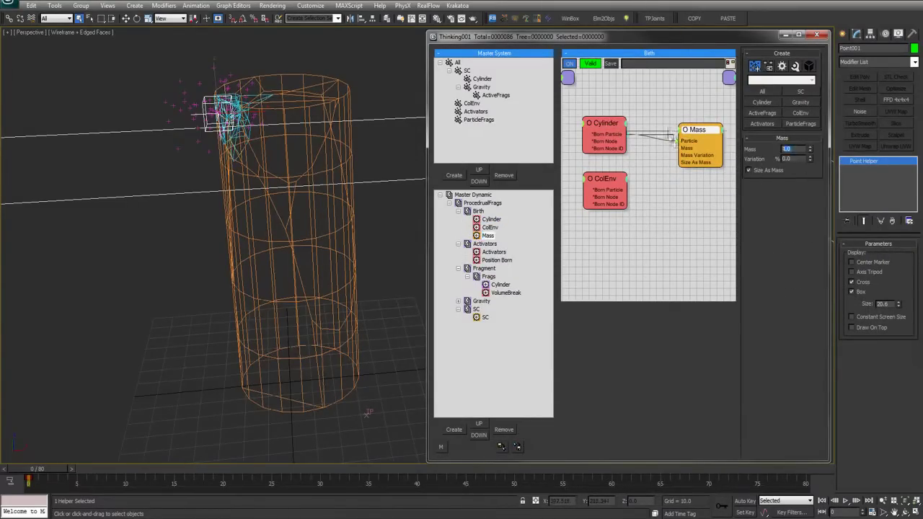
pyautogui.moveTo(675, 134); pyautogui.dragTo(566, 170)
# Play the simulation with the new mass and switch the viewport to shaded display.
pyautogui.moveTo(216, 188); pyautogui.dragTo(213, 191, button='middle')
pyautogui.press('.')
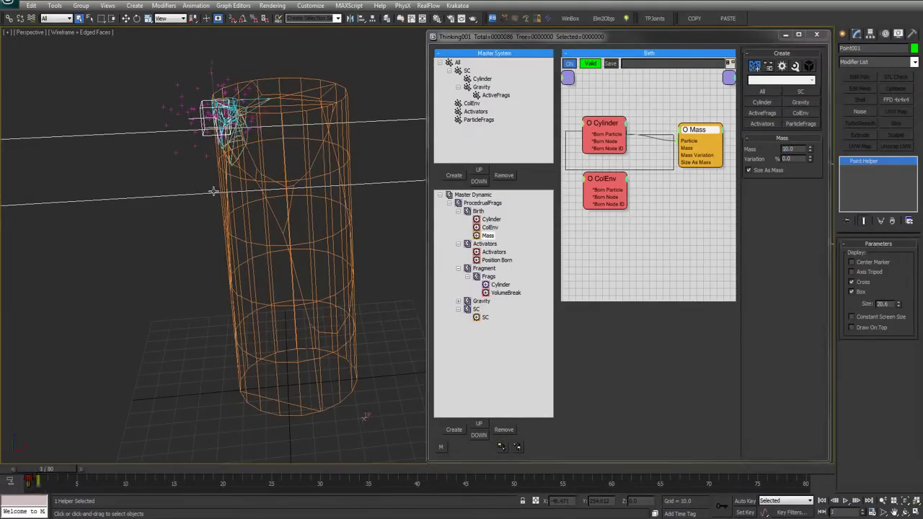
pyautogui.press('F3')
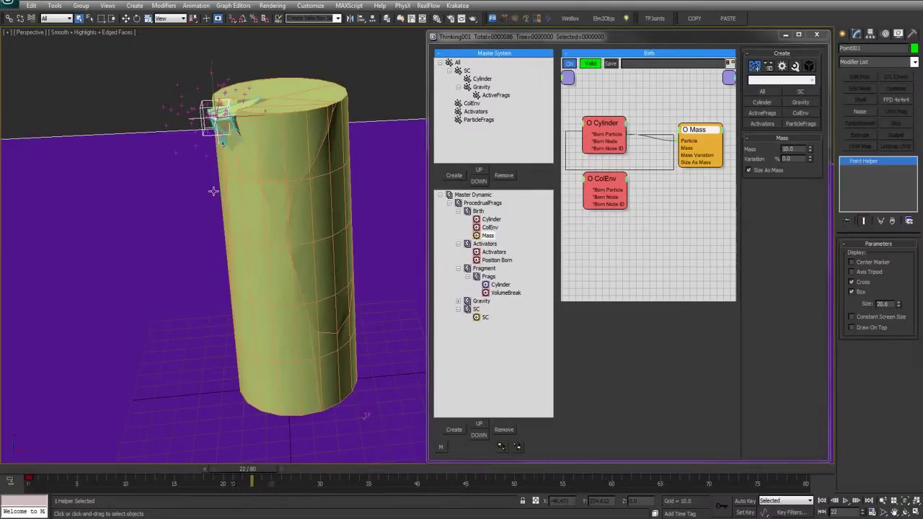
# Set the Cylinder particle group to Frozen in its Shape Collision Dynamics and replay the simulation from frame 0.
pyautogui.click(481, 78)
pyautogui.click(762, 309)
pyautogui.click(41, 469)
pyautogui.press('q')
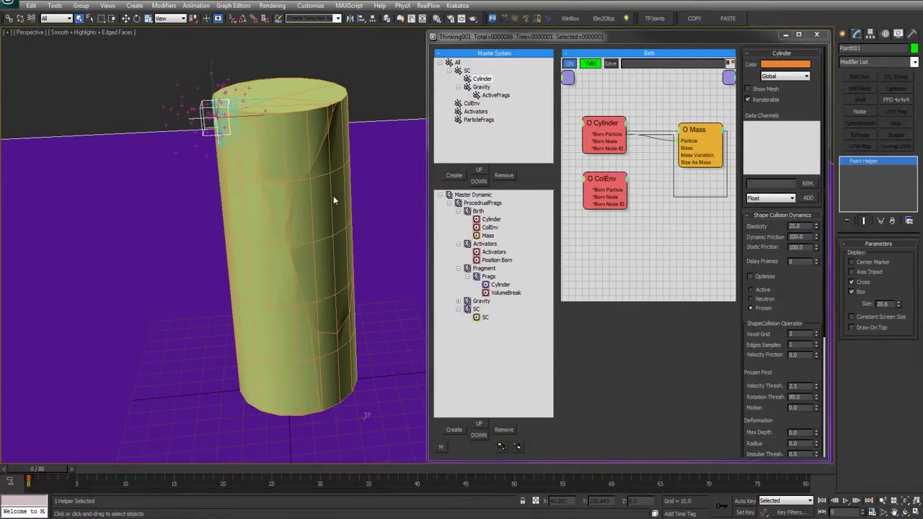
pyautogui.press('/')
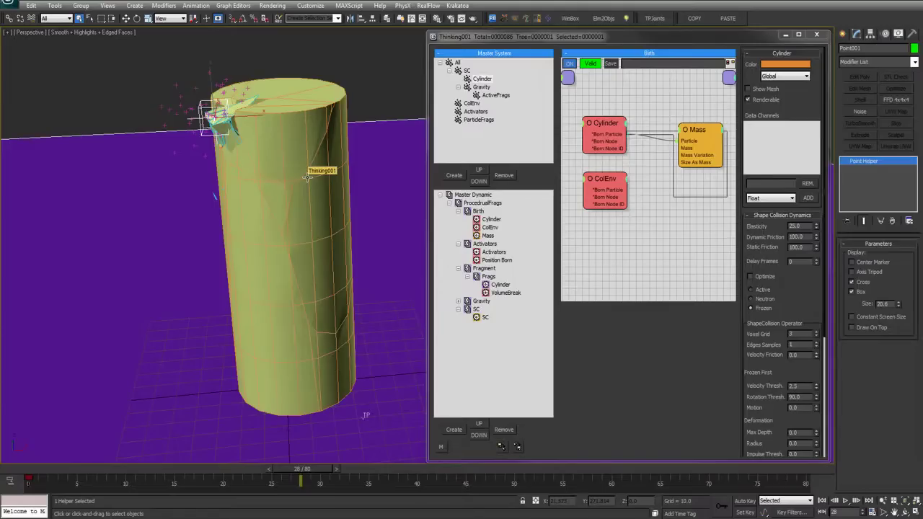
pyautogui.scroll(-2, 802, 339)
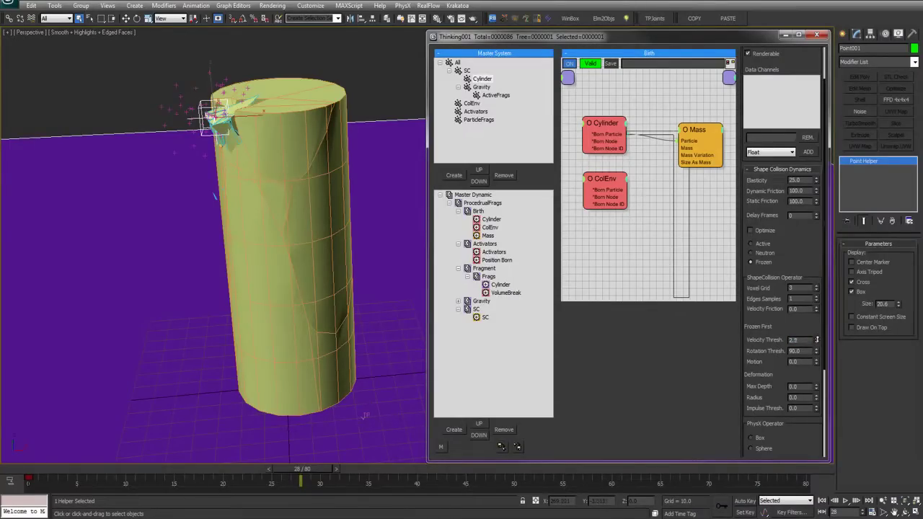
pyautogui.scroll(2, 817, 338)
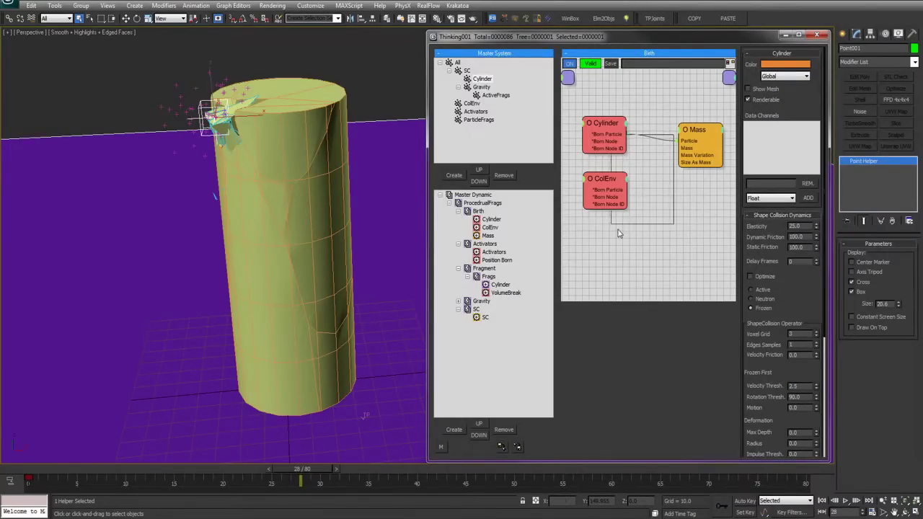
# Shift the Mass node slightly in the Birth network and replay the simulation from frame 0.
pyautogui.moveTo(591, 211); pyautogui.dragTo(593, 209)
pyautogui.moveTo(696, 132); pyautogui.dragTo(692, 129)
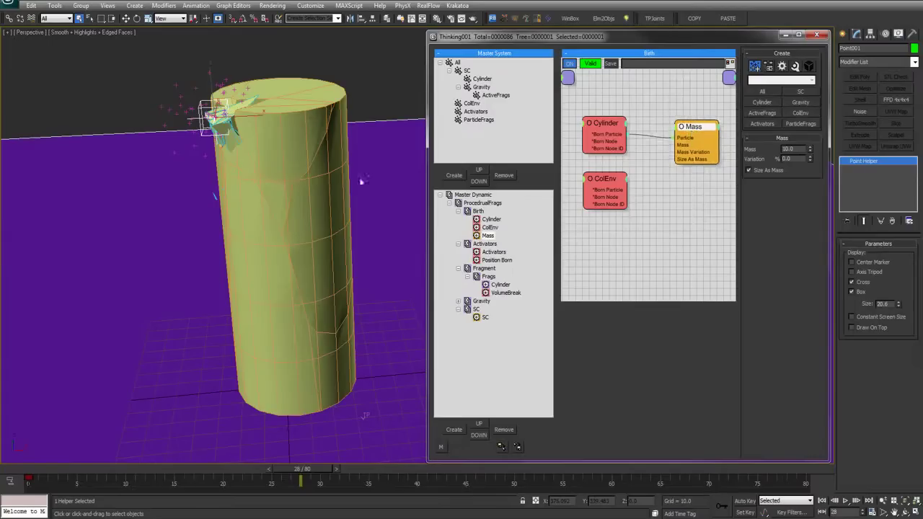
pyautogui.middleClick(382, 319)
pyautogui.press('/')
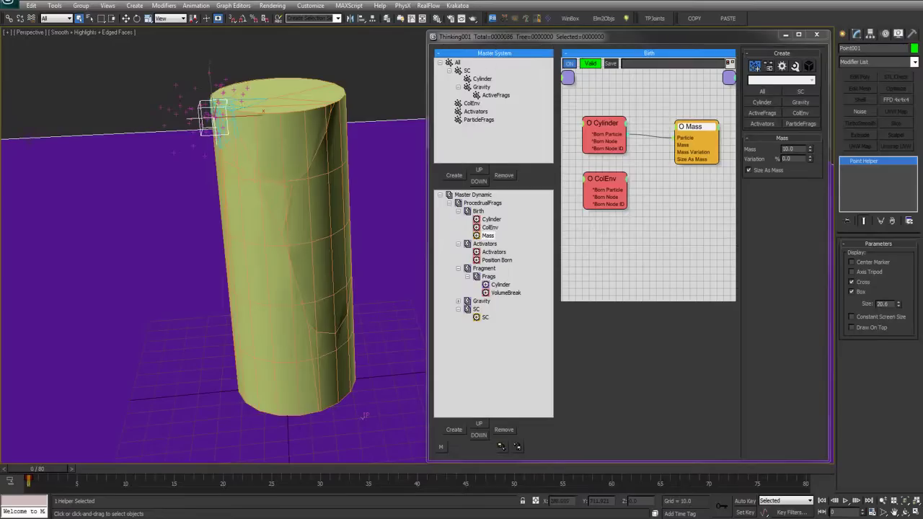
pyautogui.moveTo(173, 181); pyautogui.dragTo(171, 186, button='middle')
pyautogui.press('/')
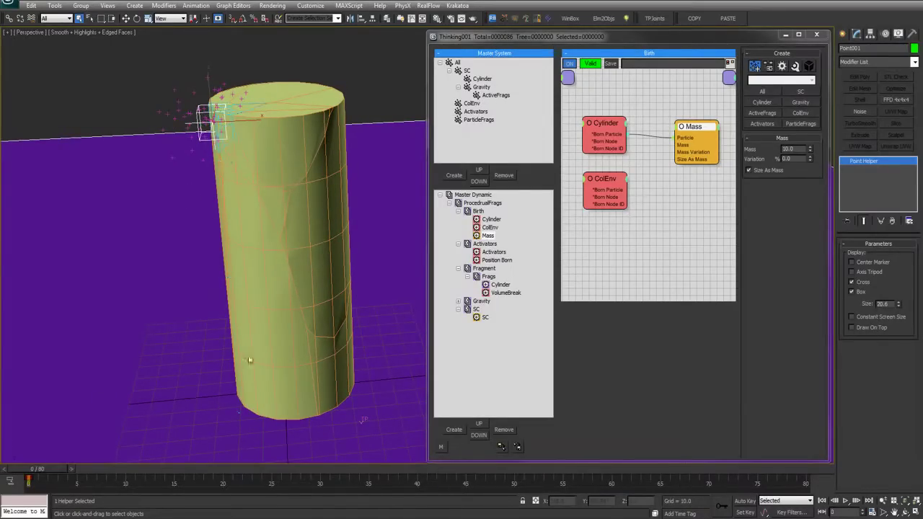
# Set the Cylinder group's ShapeCollision Voxel Grid to 1 and examine the fragments at the rim up close.
pyautogui.click(482, 78)
pyautogui.moveTo(794, 320)
pyautogui.mouseDown()
pyautogui.moveTo(800, 273)
pyautogui.moveTo(816, 300)
pyautogui.mouseUp()
pyautogui.moveTo(284, 158); pyautogui.dragTo(274, 194, button='middle')
pyautogui.scroll(3, 369, 228)
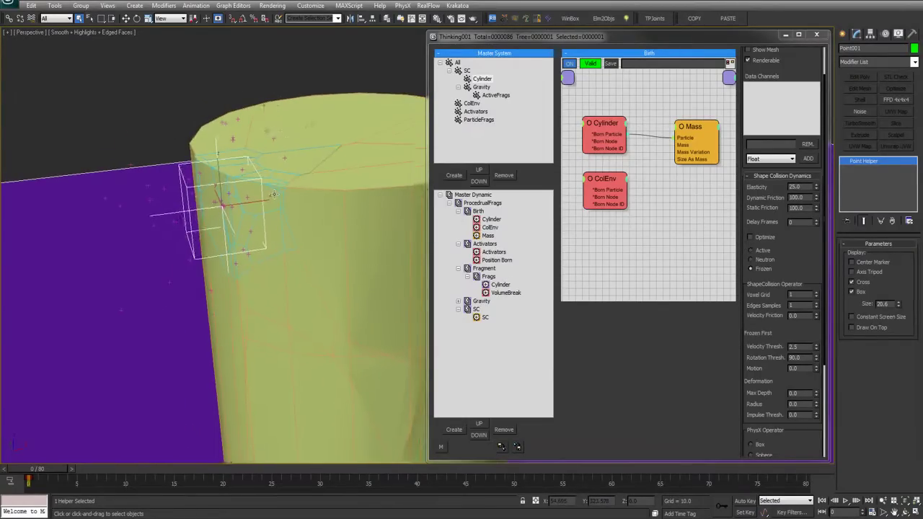
pyautogui.moveTo(306, 251); pyautogui.dragTo(288, 239, button='middle')
pyautogui.moveTo(813, 253); pyautogui.dragTo(813, 229)
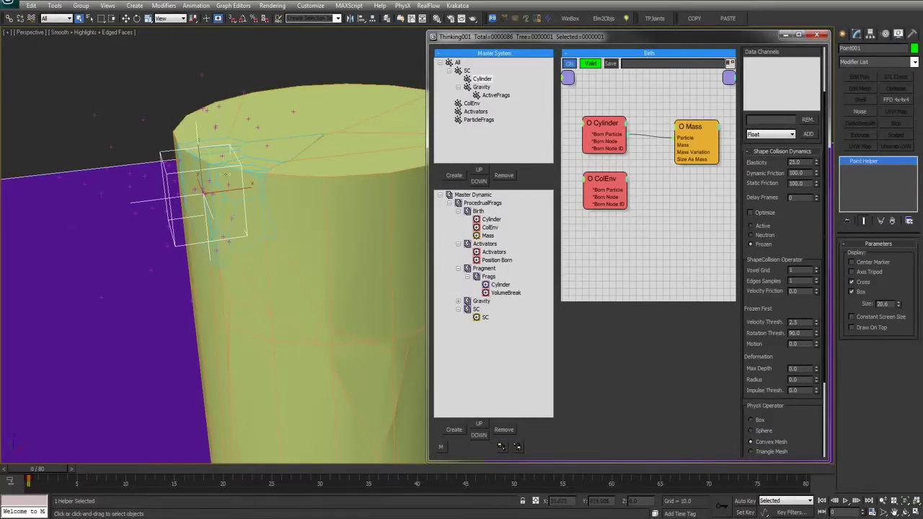
pyautogui.moveTo(262, 234); pyautogui.dragTo(255, 230, button='middle')
# Try a Voxel Grid of 3 on the Cylinder group and play the simulation, returning to frame 0.
pyautogui.click(816, 272)
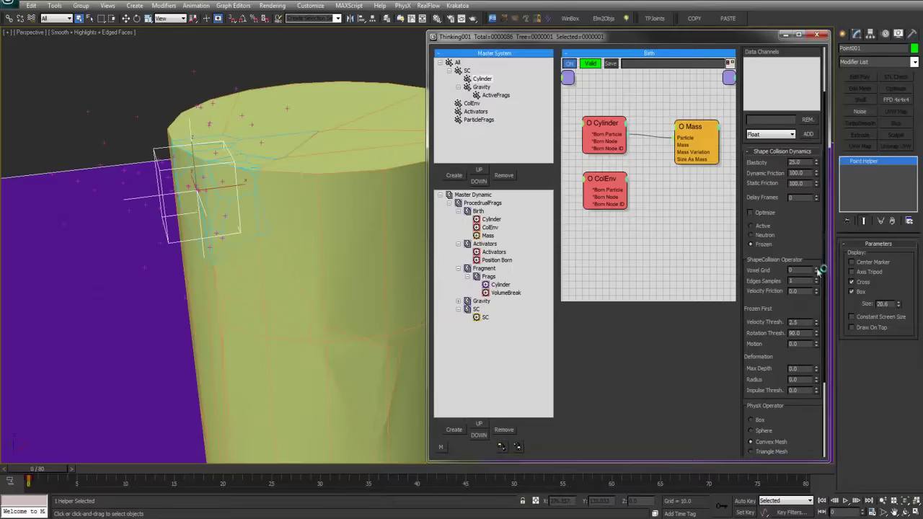
pyautogui.click(816, 269)
pyautogui.moveTo(249, 202); pyautogui.dragTo(245, 199, button='middle')
pyautogui.press('/')
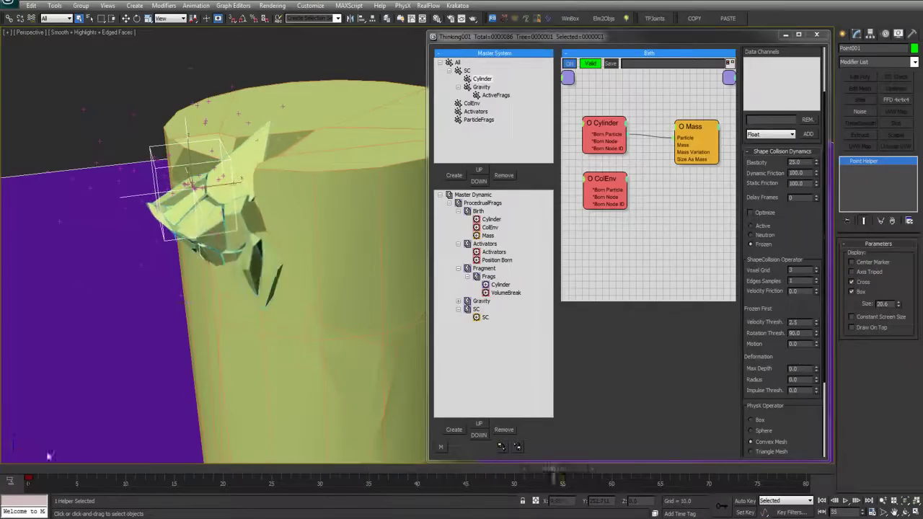
pyautogui.moveTo(23, 474)
pyautogui.mouseDown()
pyautogui.moveTo(145, 473)
pyautogui.moveTo(26, 472)
pyautogui.mouseUp()
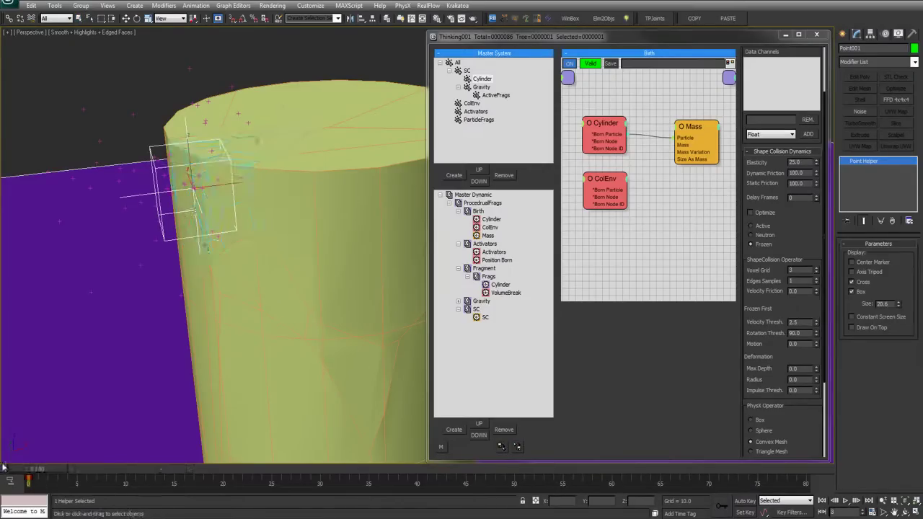
# Return the Cylinder group's Voxel Grid to 1 and replay the simulation with the whole rim in view.
pyautogui.scroll(-4, 260, 158)
pyautogui.moveTo(267, 224); pyautogui.dragTo(243, 173, button='middle')
pyautogui.scroll(2, 243, 173)
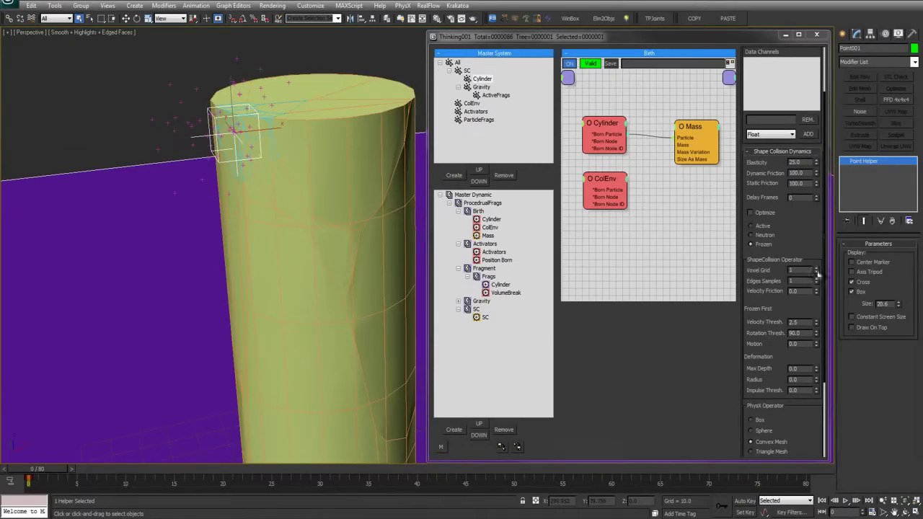
pyautogui.moveTo(254, 293); pyautogui.dragTo(234, 281, button='middle')
pyautogui.press('/')
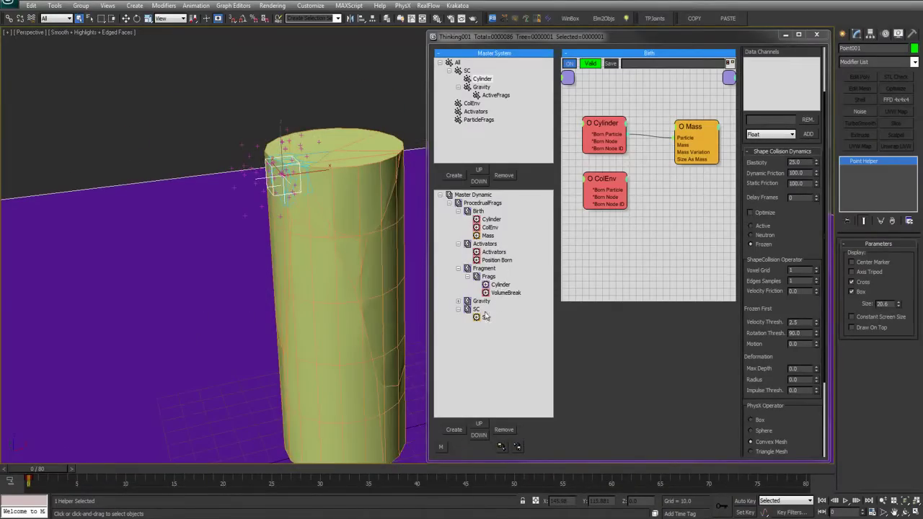
# Set the Gravity set's Force strength to 95 and play the simulation, returning to frame 0.
pyautogui.click(480, 300)
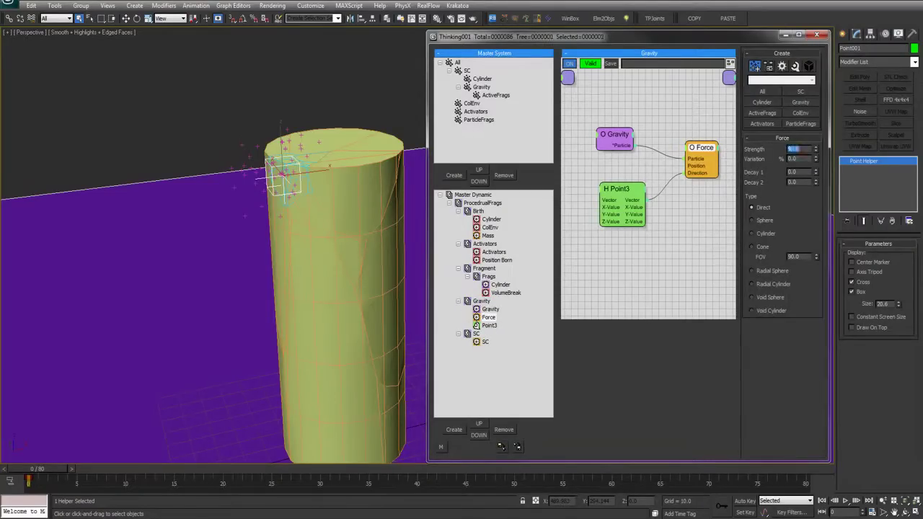
pyautogui.moveTo(177, 142); pyautogui.dragTo(179, 141, button='middle')
pyautogui.press('/')
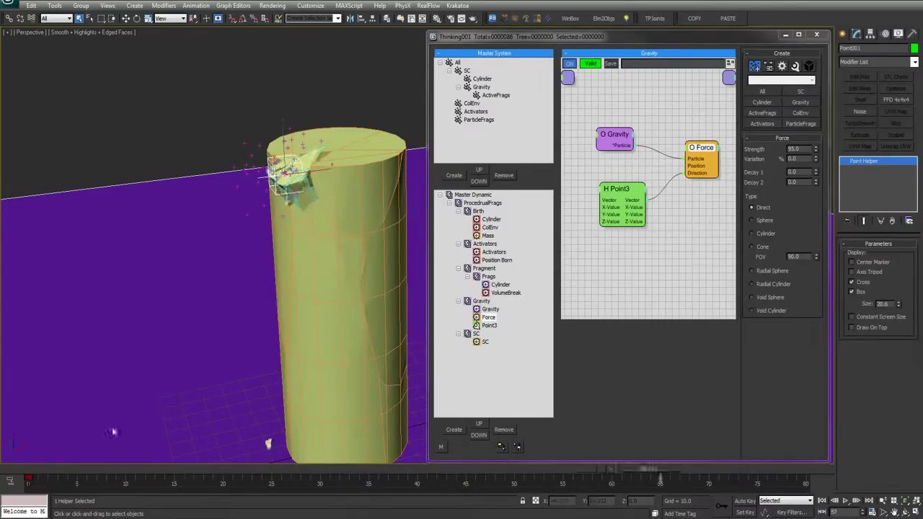
pyautogui.moveTo(66, 468); pyautogui.dragTo(27, 470)
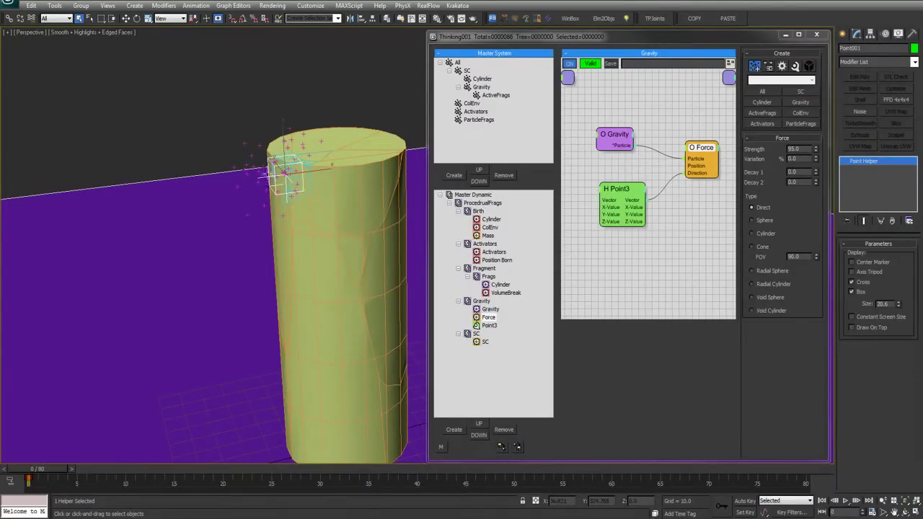
# Move the point helper down the cylinder's side to a Z of about 110.2 and play the simulation from frame 0.
pyautogui.keyDown('alt'); pyautogui.moveTo(265, 171); pyautogui.dragTo(286, 155, button='middle'); pyautogui.keyUp('alt')
pyautogui.press('w')
pyautogui.moveTo(285, 153); pyautogui.dragTo(285, 189)
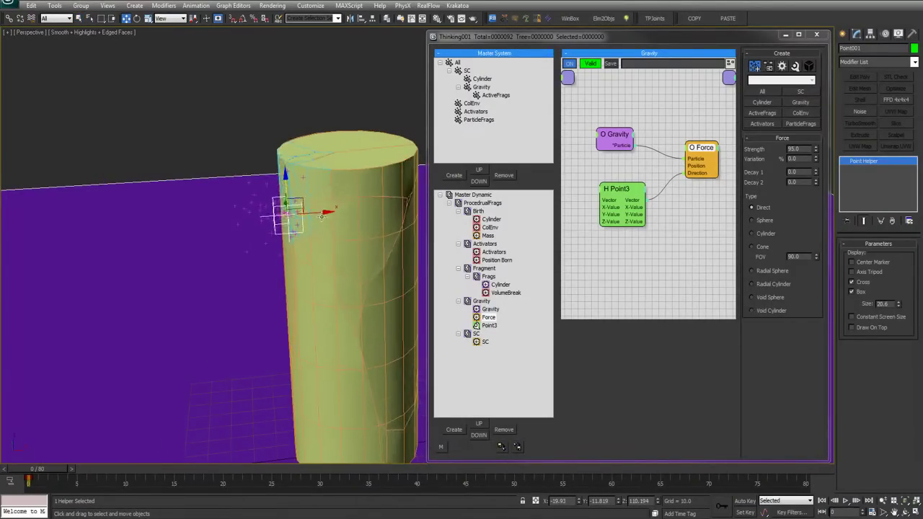
pyautogui.keyDown('alt'); pyautogui.moveTo(286, 191); pyautogui.dragTo(330, 217, button='middle'); pyautogui.keyUp('alt')
pyautogui.press('/')
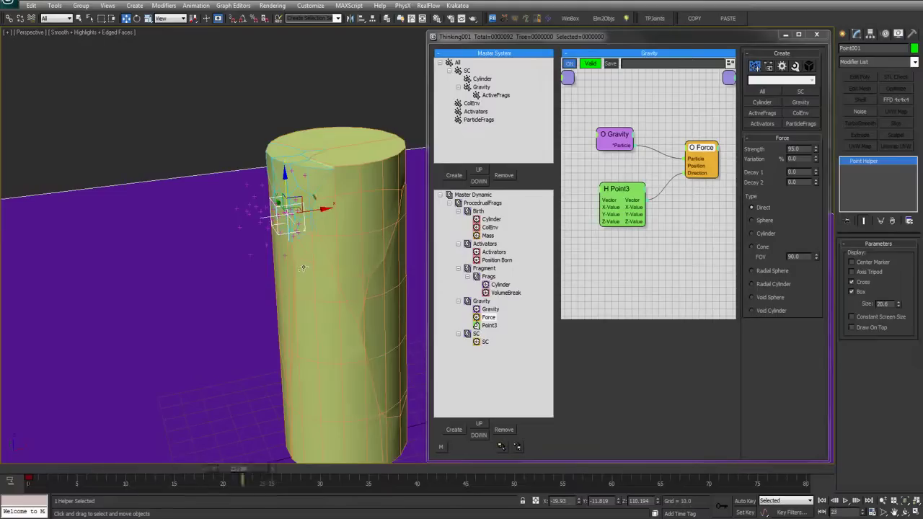
pyautogui.click(13, 470)
pyautogui.keyDown('alt'); pyautogui.moveTo(136, 413); pyautogui.dragTo(243, 260, button='middle'); pyautogui.keyUp('alt')
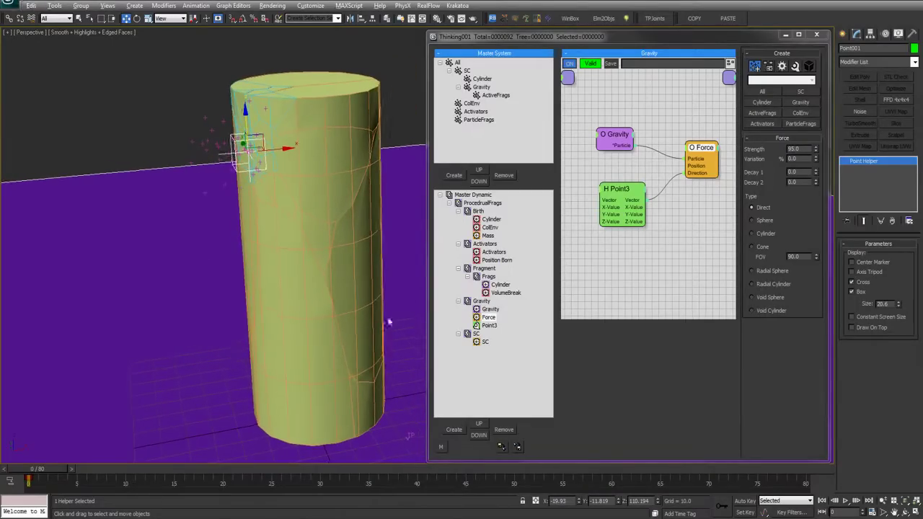
# Lower the point helper to about X -24.6, Z 88.1 on the cylinder's side and replay the simulation.
pyautogui.moveTo(245, 143); pyautogui.dragTo(242, 195)
pyautogui.keyDown('alt'); pyautogui.moveTo(242, 194); pyautogui.dragTo(324, 208, button='middle'); pyautogui.keyUp('alt')
pyautogui.press('/')
pyautogui.keyDown('alt'); pyautogui.moveTo(190, 408); pyautogui.dragTo(212, 365, button='middle'); pyautogui.keyUp('alt')
pyautogui.press('Home')
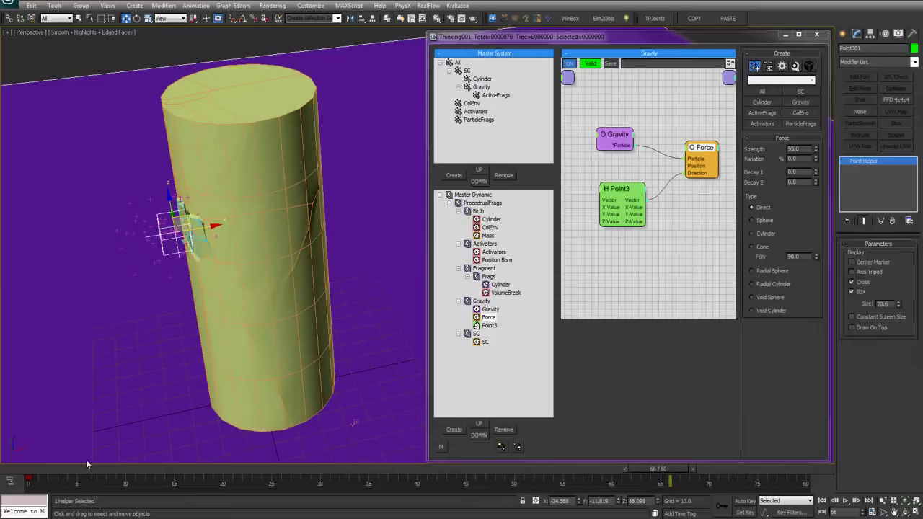
# Set the ActiveFrags group's Voxel Grid to 1 and replay the break on the cylinder's side, returning to frame 0.
pyautogui.click(495, 95)
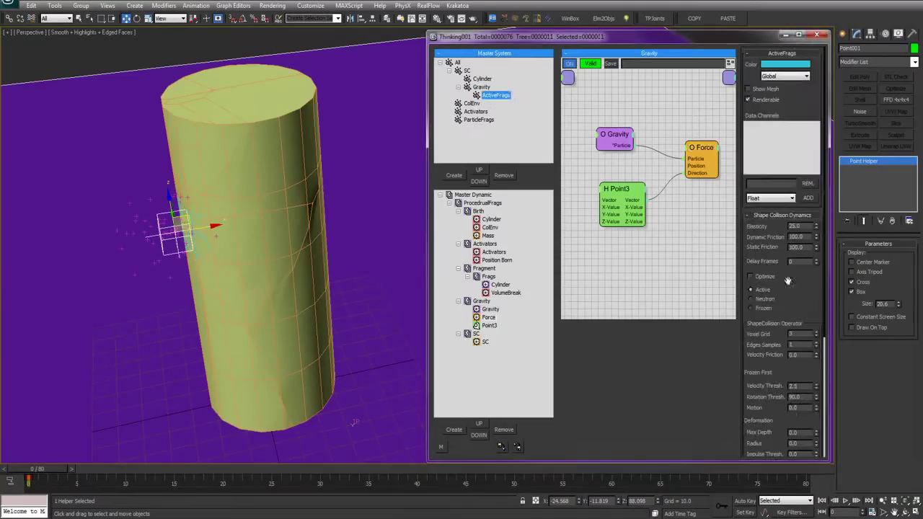
pyautogui.scroll(-1, 811, 257)
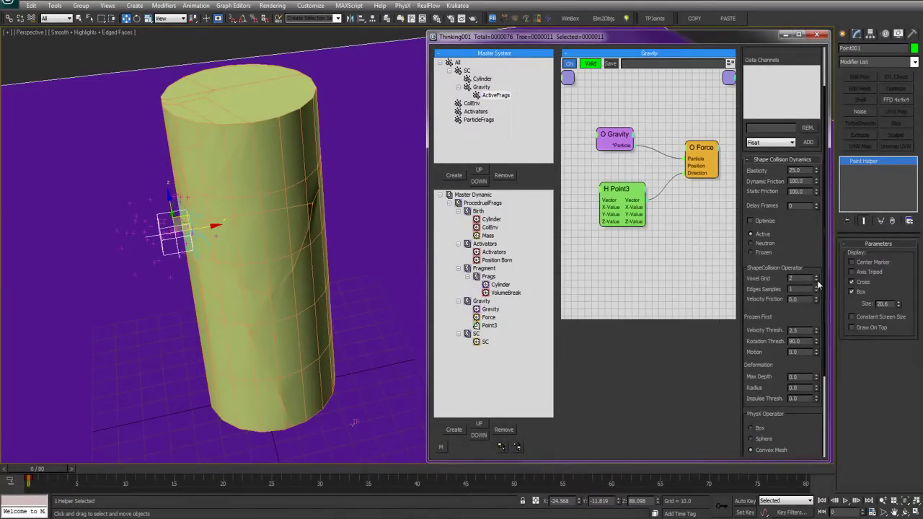
pyautogui.scroll(-2, 809, 263)
pyautogui.moveTo(810, 206); pyautogui.dragTo(809, 232)
pyautogui.keyDown('alt'); pyautogui.moveTo(249, 393); pyautogui.dragTo(269, 391, button='middle'); pyautogui.keyUp('alt')
pyautogui.scroll(4, 268, 391)
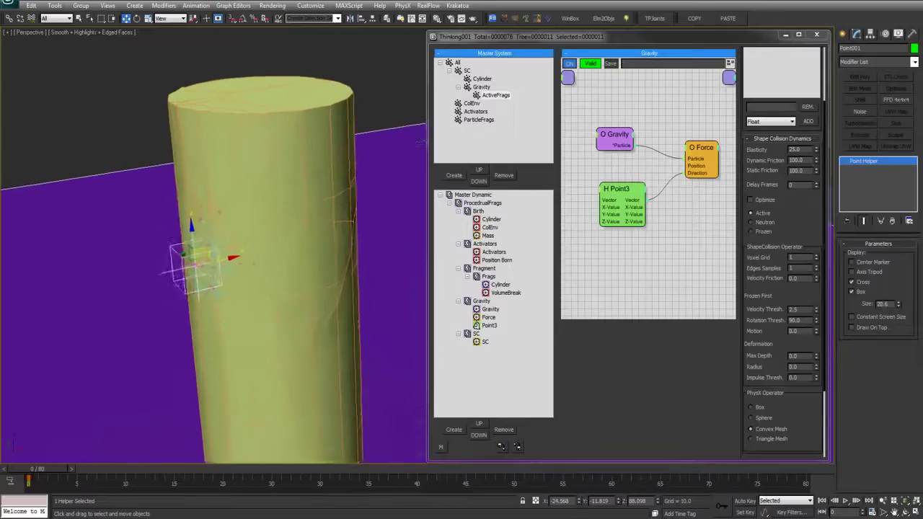
pyautogui.moveTo(154, 339); pyautogui.dragTo(191, 339, button='middle')
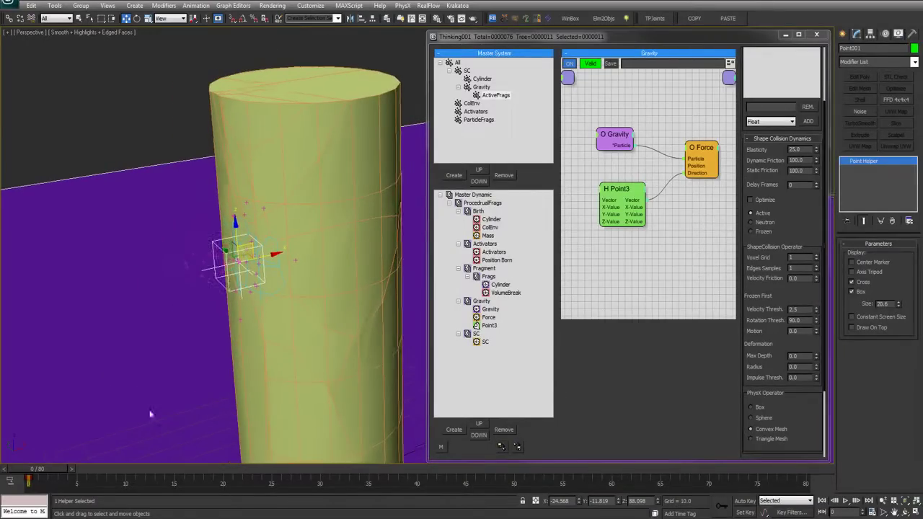
pyautogui.press('/')
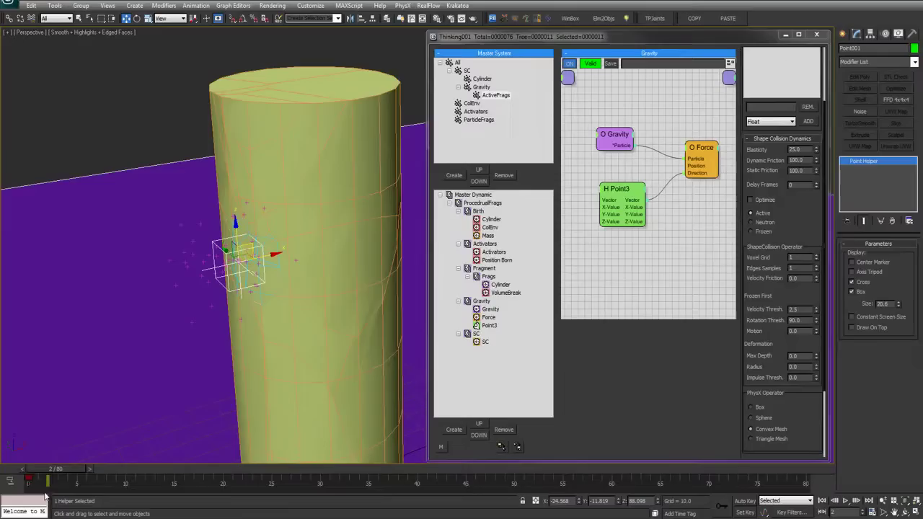
pyautogui.moveTo(54, 469); pyautogui.dragTo(18, 472)
# Lower the ActiveFrags group's Elasticity to 6 and Dynamic Friction to 27, and reduce its Static Friction.
pyautogui.scroll(5, 804, 210)
pyautogui.moveTo(816, 236); pyautogui.dragTo(815, 263)
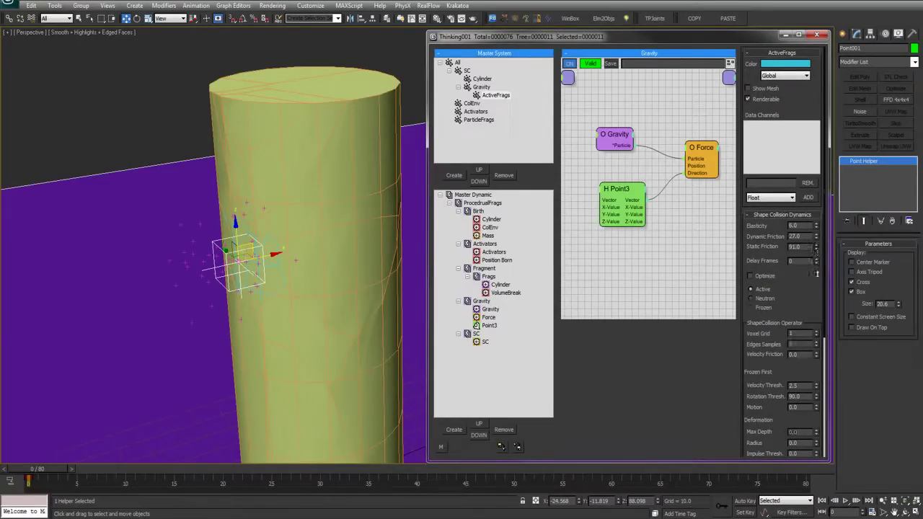
# Set the Cylinder group's Elasticity to 9 and its Dynamic and Static Friction to 47, then replay the simulation.
pyautogui.click(480, 79)
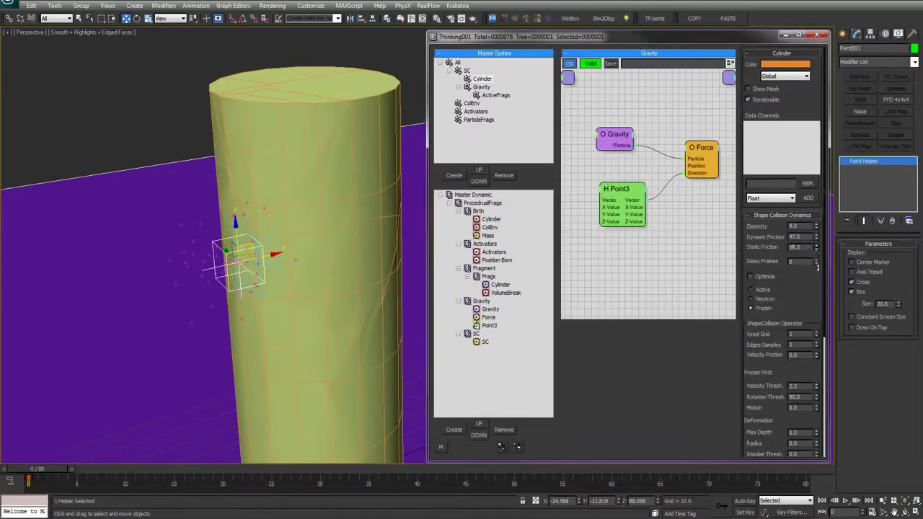
pyautogui.moveTo(816, 276); pyautogui.dragTo(817, 281)
pyautogui.keyDown('alt'); pyautogui.moveTo(169, 271); pyautogui.dragTo(179, 216, button='middle'); pyautogui.keyUp('alt')
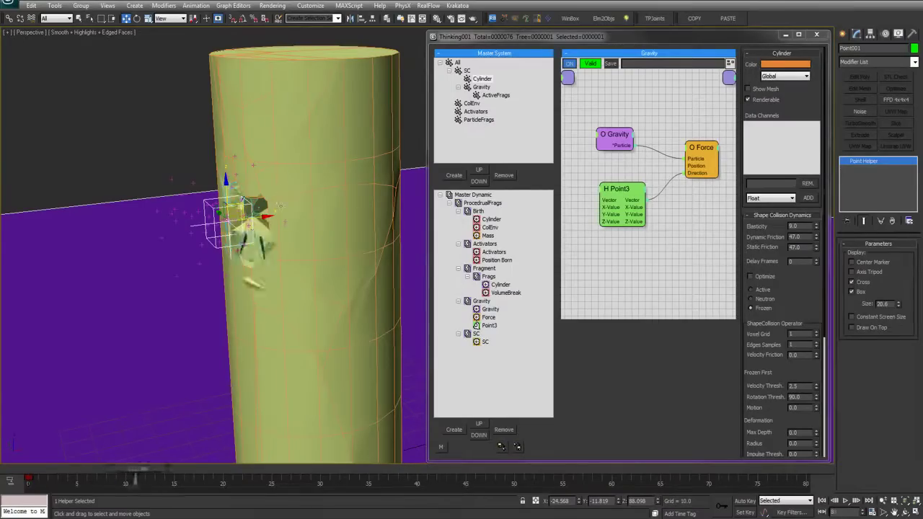
pyautogui.click(42, 469)
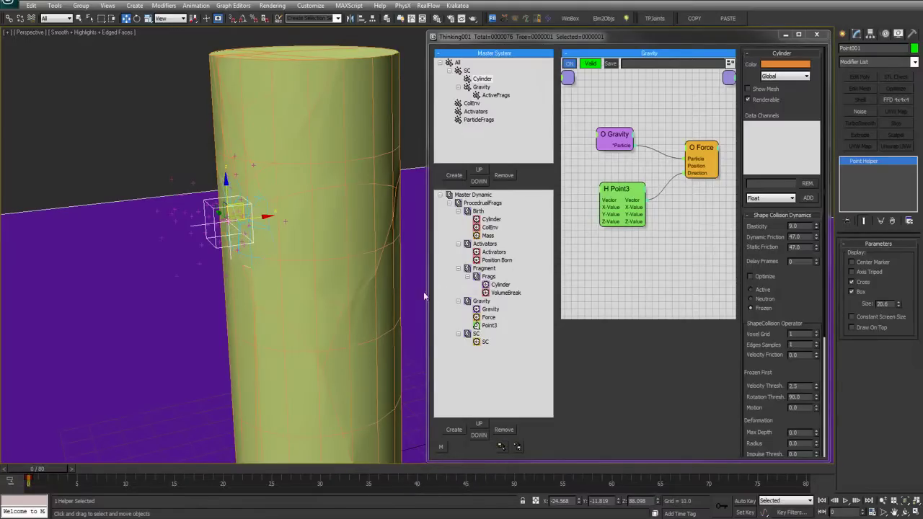
# Add a Mass operator fed by VolumeBreak's born particles in the Frags set, then replay the simulation and return to frame 0.
pyautogui.click(488, 236)
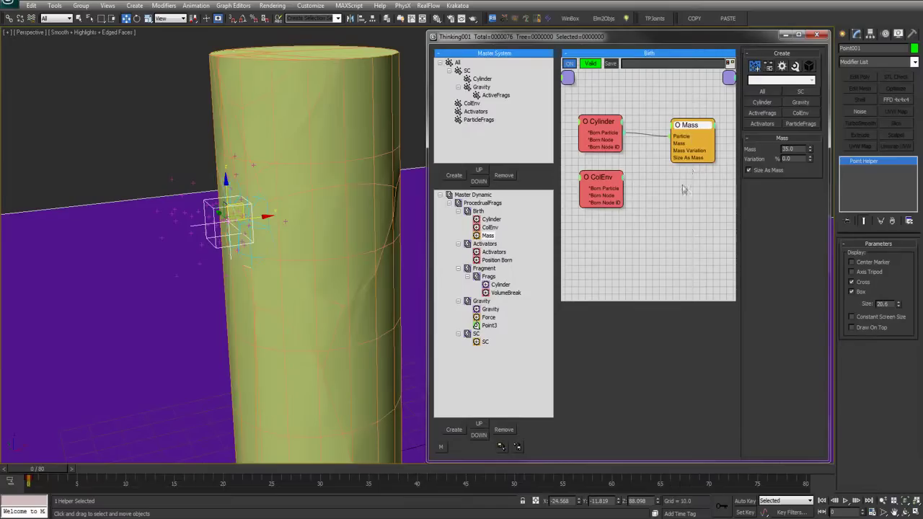
pyautogui.click(490, 277)
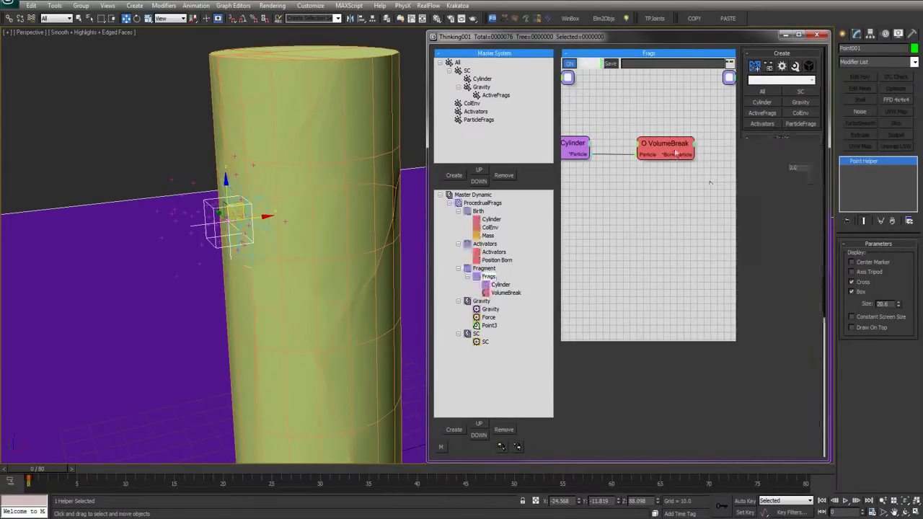
pyautogui.moveTo(731, 189); pyautogui.dragTo(712, 187, button='middle')
pyautogui.rightClick(677, 165)
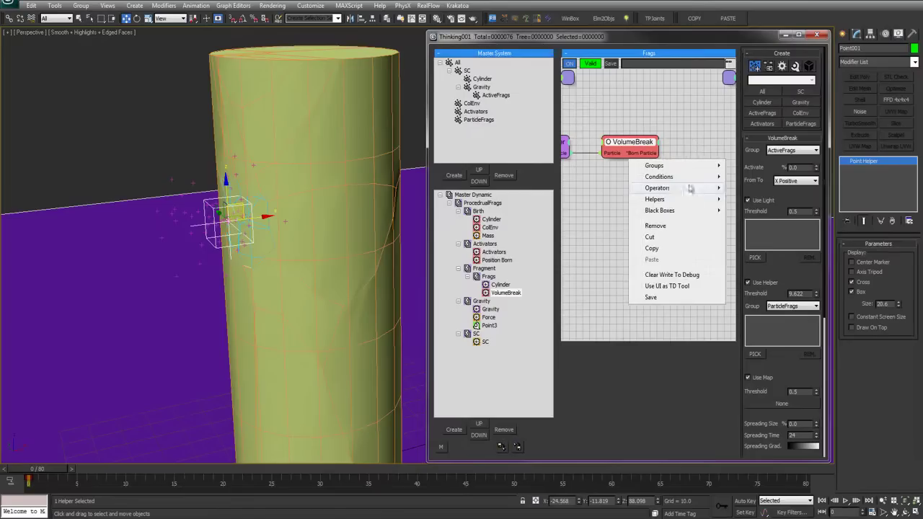
pyautogui.moveTo(687, 189)
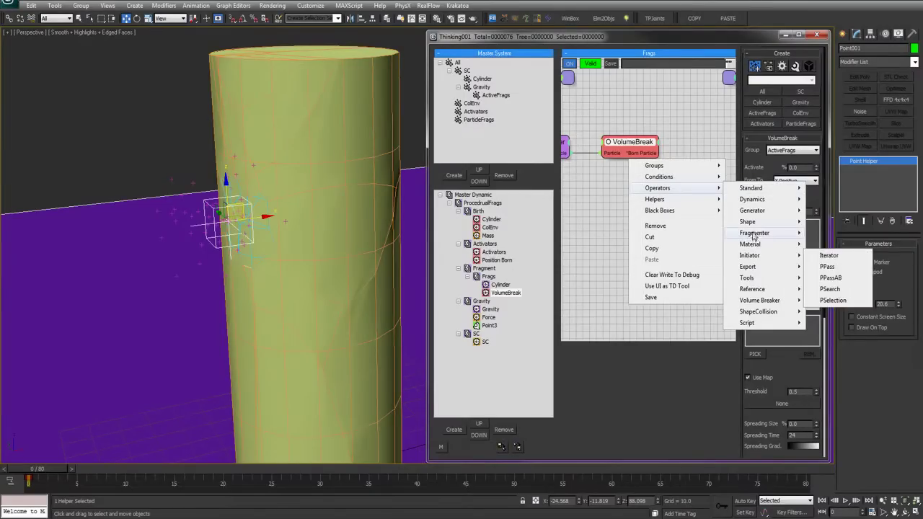
pyautogui.moveTo(765, 188)
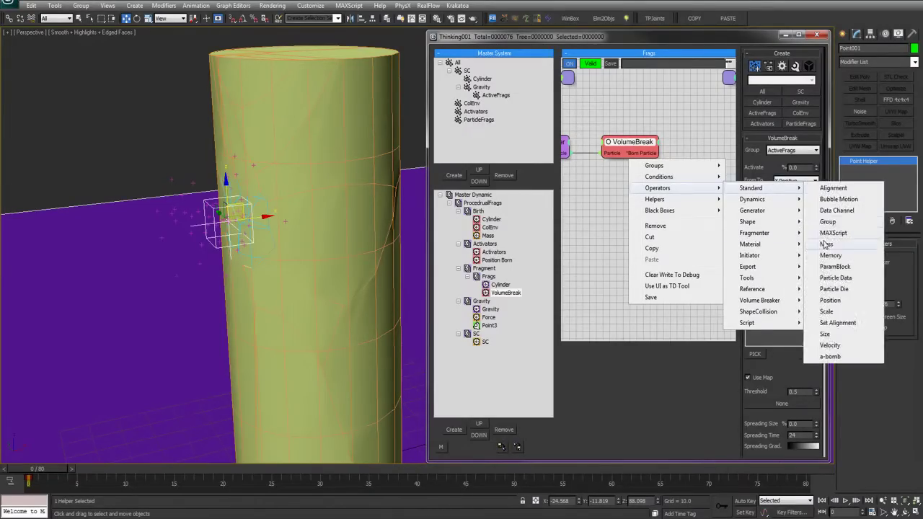
pyautogui.click(824, 245)
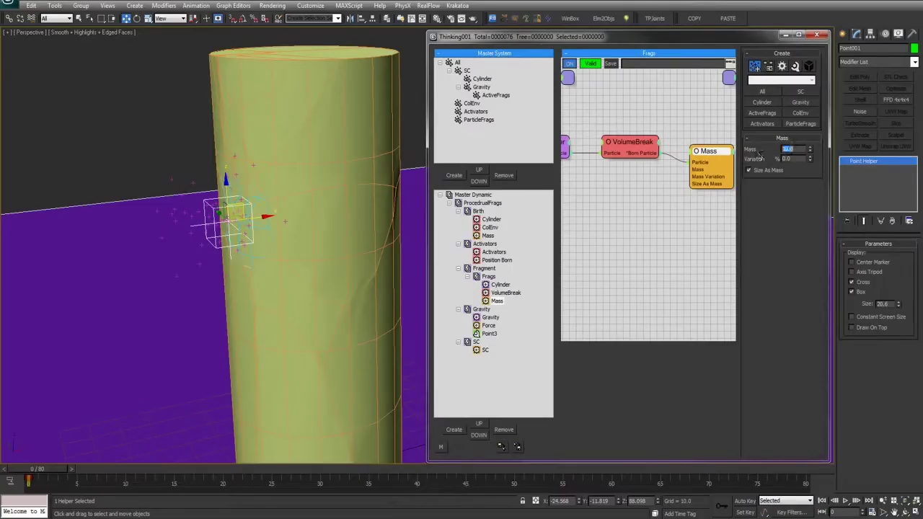
pyautogui.middleClick(162, 229)
pyautogui.press('/')
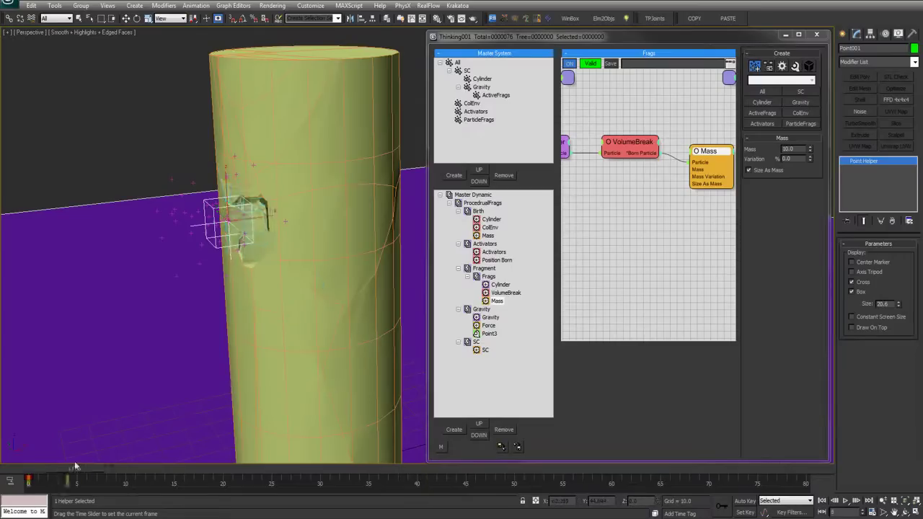
pyautogui.moveTo(129, 463); pyautogui.dragTo(37, 463)
# Move the point helper to about X -14.2, Y -22.5 and raise Position Born's Pistol Shot to 238.
pyautogui.press('w')
pyautogui.moveTo(229, 211); pyautogui.dragTo(286, 210)
pyautogui.keyDown('alt'); pyautogui.moveTo(286, 210); pyautogui.dragTo(402, 173, button='middle'); pyautogui.keyUp('alt')
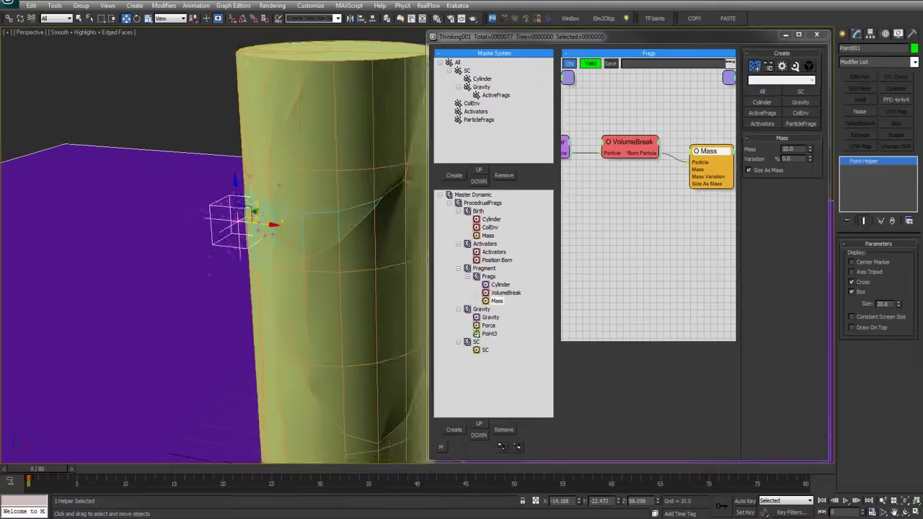
pyautogui.click(498, 259)
pyautogui.moveTo(810, 184); pyautogui.dragTo(796, 88)
# Nudge the point helper in Screen coordinates to about X -12.8, Y -20.5, Z 92.2 and replay the break with edged faces off.
pyautogui.keyDown('alt'); pyautogui.moveTo(292, 189); pyautogui.dragTo(262, 214, button='middle'); pyautogui.keyUp('alt')
pyautogui.keyDown('alt'); pyautogui.rightClick(244, 218); pyautogui.keyUp('alt')
pyautogui.click(258, 190)
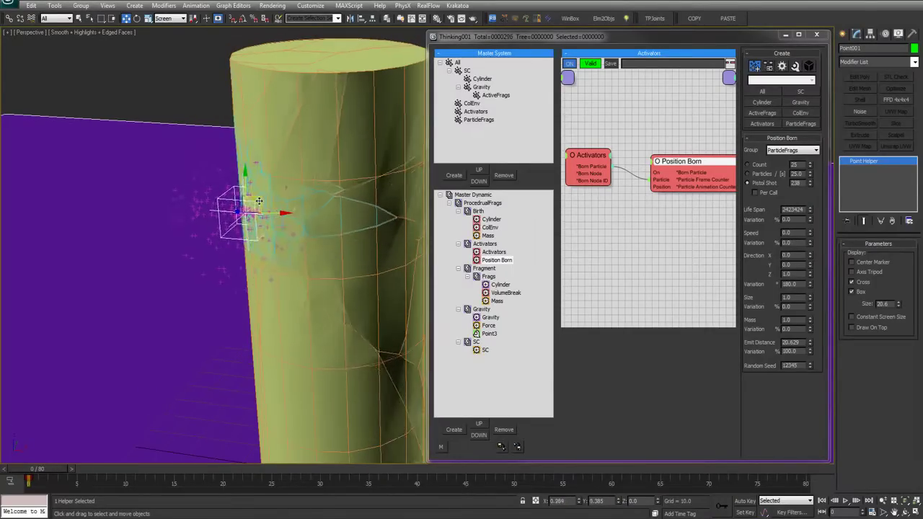
pyautogui.moveTo(259, 201); pyautogui.dragTo(253, 201)
pyautogui.scroll(3, 253, 201)
pyautogui.press('/')
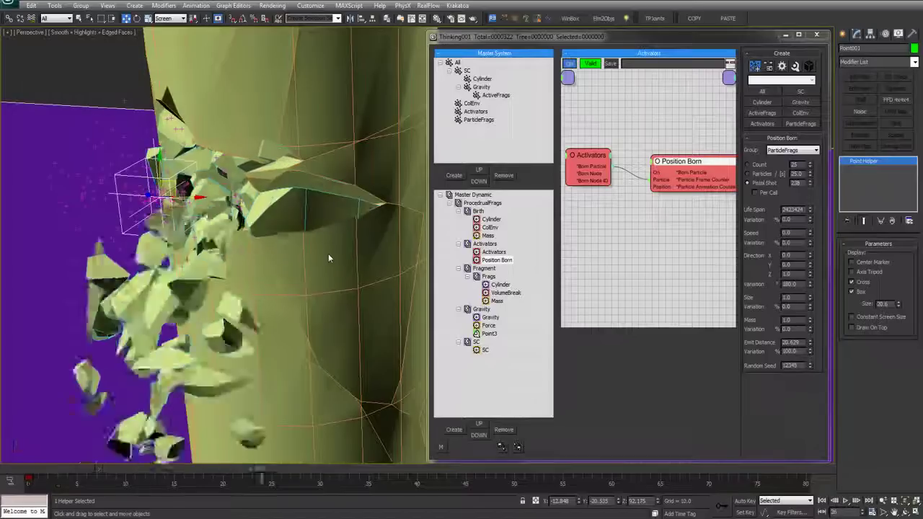
pyautogui.scroll(-5, 328, 258)
pyautogui.click(28, 469)
pyautogui.press('F4')
pyautogui.press('/')
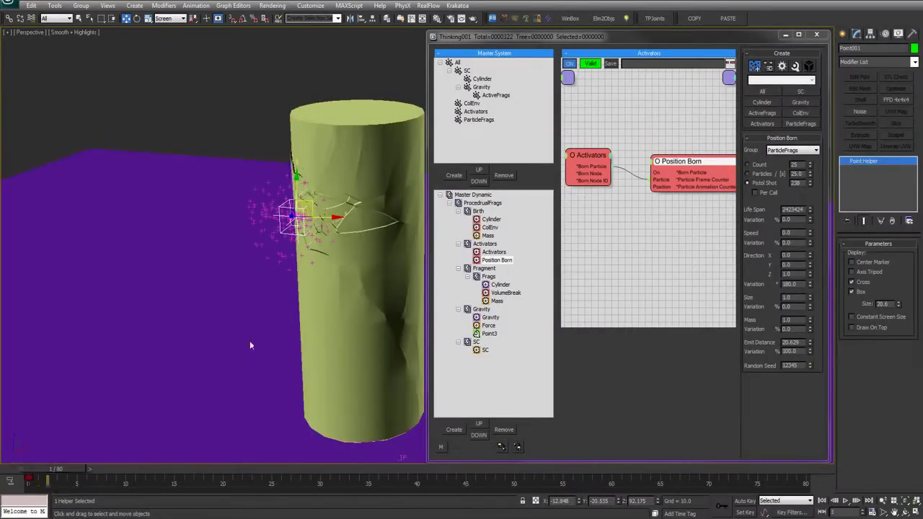
pyautogui.click(38, 467)
# Lower Position Born's Pistol Shot and set the ActiveFrags group's Dynamic Friction to 86 and Static Friction to 105.
pyautogui.click(809, 183)
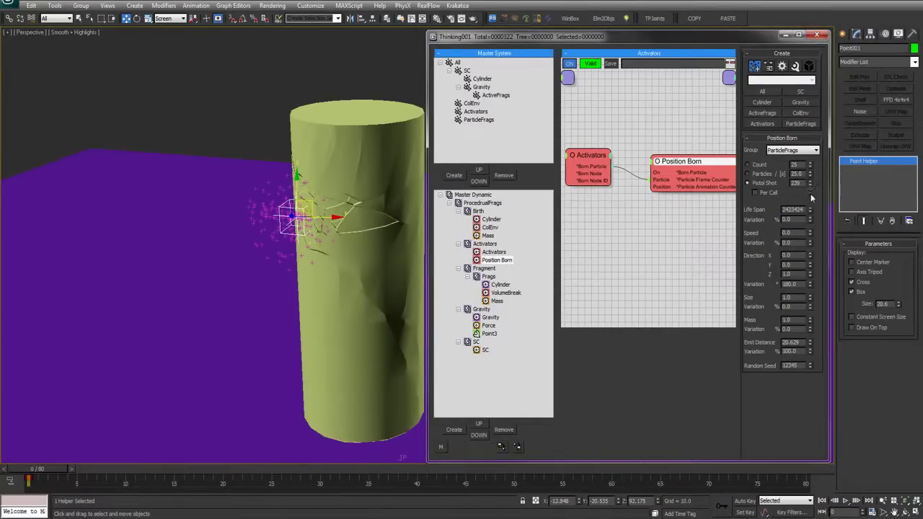
pyautogui.moveTo(810, 201); pyautogui.dragTo(810, 220)
pyautogui.click(492, 95)
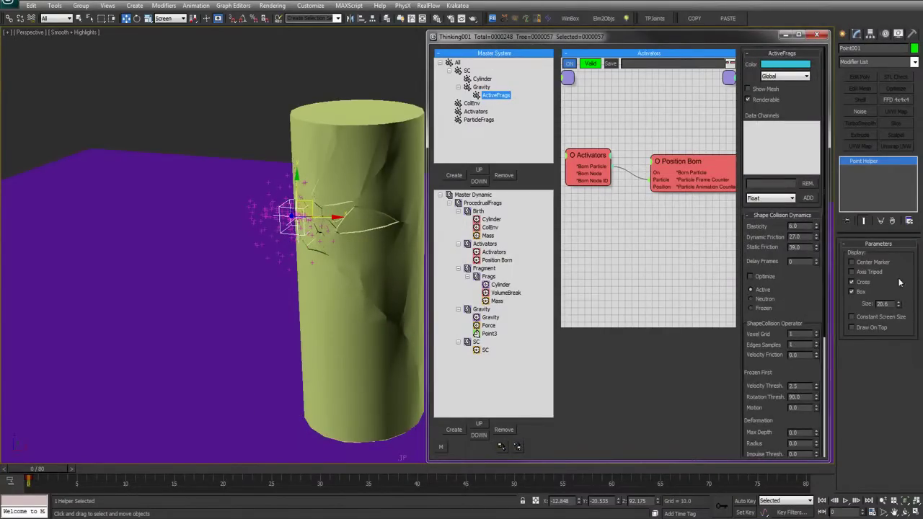
pyautogui.moveTo(815, 260); pyautogui.dragTo(815, 214)
# Set the Cylinder group's Dynamic Friction to 74 and Static Friction to 76, then replay the simulation.
pyautogui.click(481, 78)
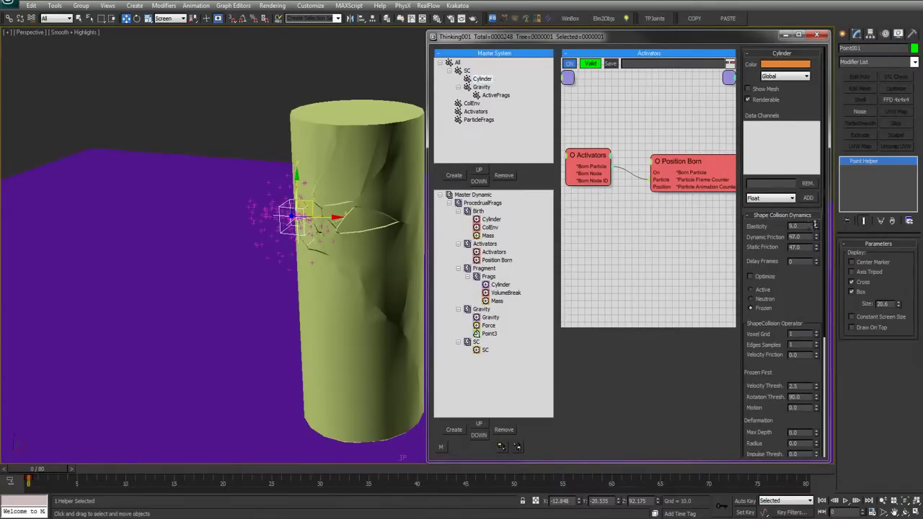
pyautogui.middleClick(344, 222)
pyautogui.press('/')
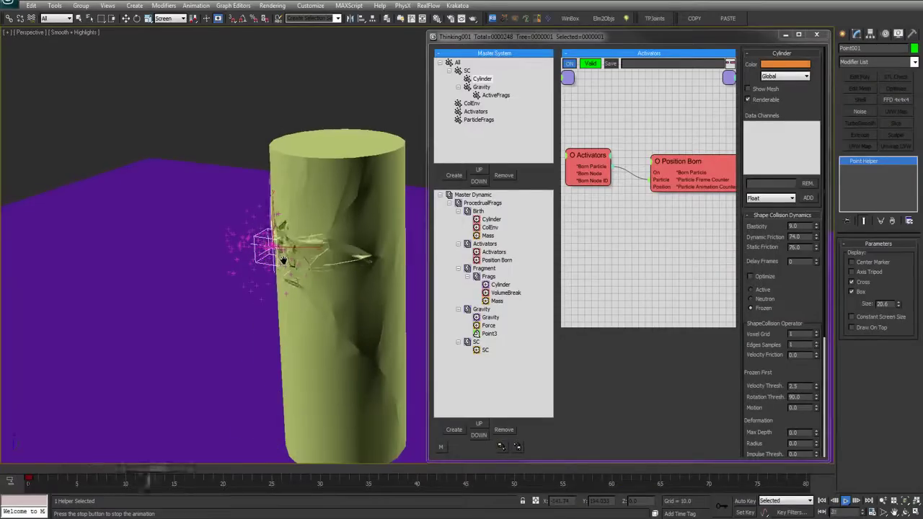
pyautogui.press('/')
# Switch the transform reference to World and lower the point helper to about Z 76.8, returning to frame 0.
pyautogui.keyDown('alt'); pyautogui.rightClick(282, 262); pyautogui.keyUp('alt')
pyautogui.click(294, 217)
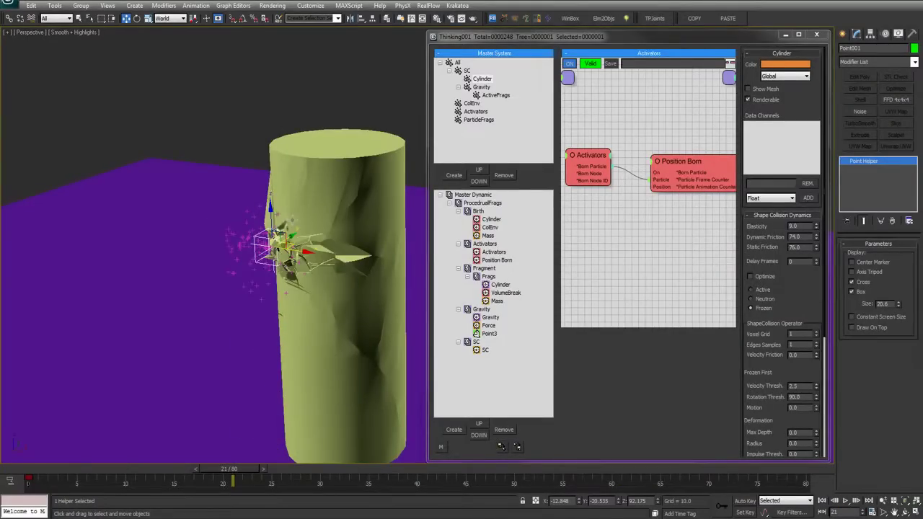
pyautogui.moveTo(269, 220); pyautogui.dragTo(284, 245)
pyautogui.press('Home')
# Create a second point helper and move it to the cylinder's upper edge at about X 33.0, Y 4.9, Z 122.8.
pyautogui.moveTo(305, 215); pyautogui.dragTo(263, 196, button='middle')
pyautogui.scroll(-3, 358, 218)
pyautogui.press('F3')
pyautogui.moveTo(359, 218); pyautogui.dragTo(319, 225, button='middle')
pyautogui.keyDown('ctrl'); pyautogui.rightClick(333, 316); pyautogui.keyUp('ctrl')
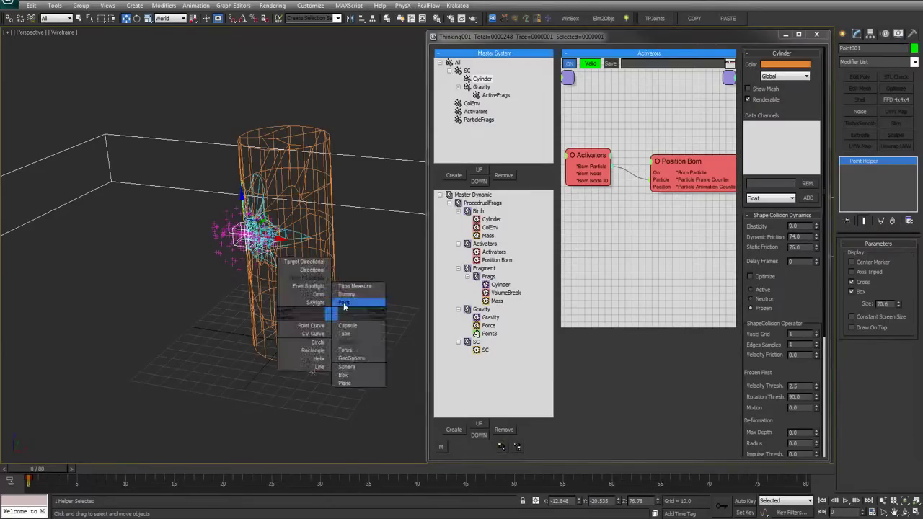
pyautogui.click(353, 297)
pyautogui.click(365, 298)
pyautogui.rightClick(366, 298)
pyautogui.moveTo(384, 295); pyautogui.dragTo(335, 124)
pyautogui.press('F3')
pyautogui.keyDown('alt'); pyautogui.moveTo(329, 163); pyautogui.dragTo(311, 184, button='middle'); pyautogui.keyUp('alt')
# Add Point002 to the Activators node, assigning it the Activators group with Object To Particle tracking and Instance Shape enabled.
pyautogui.click(585, 160)
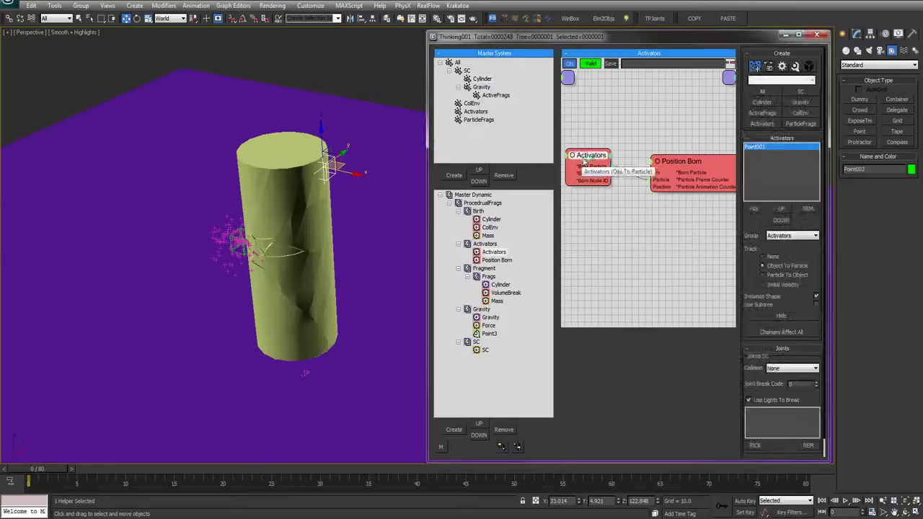
pyautogui.click(758, 209)
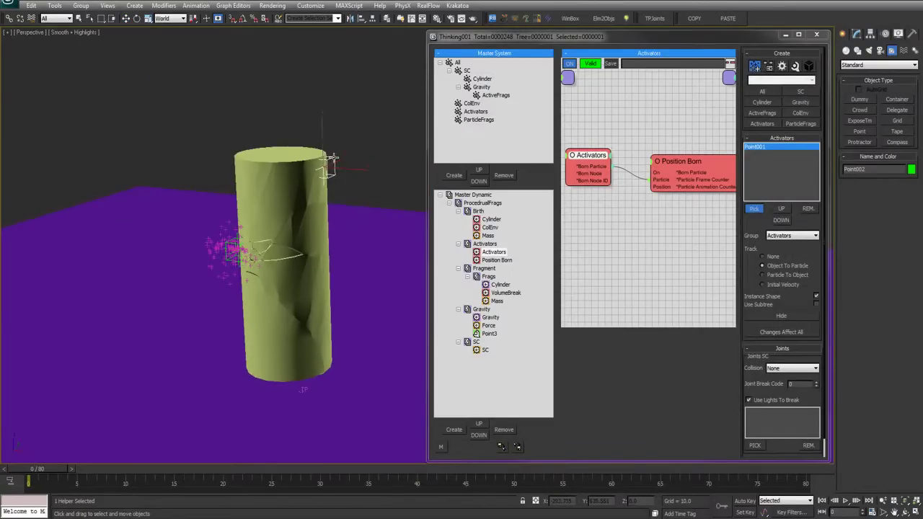
pyautogui.click(331, 157)
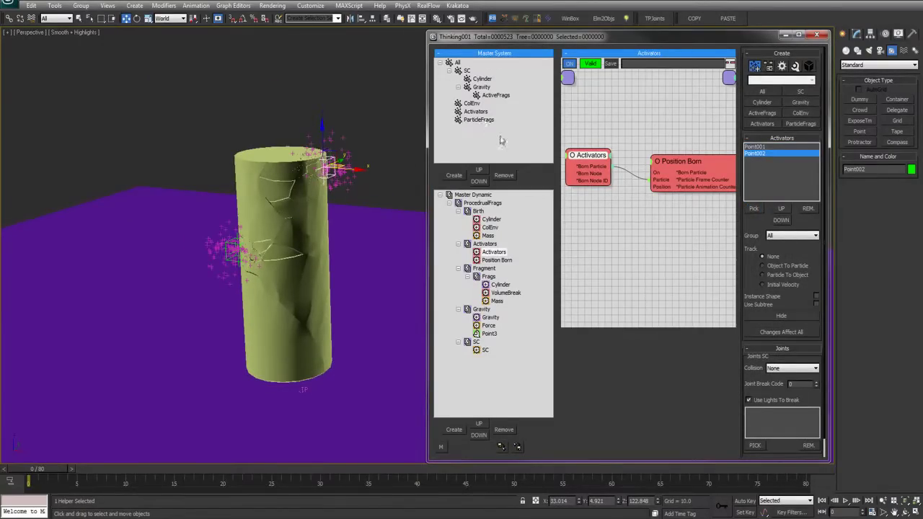
pyautogui.click(778, 236)
pyautogui.click(774, 282)
pyautogui.click(775, 295)
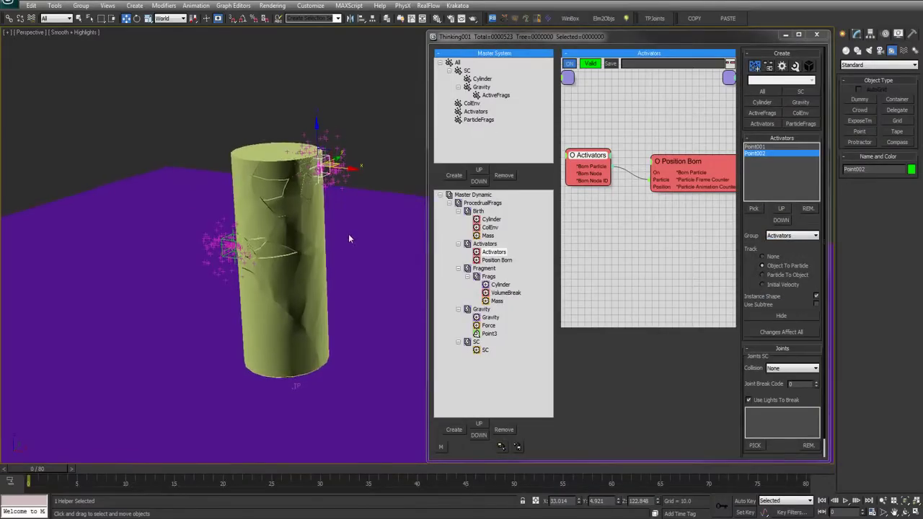
# Replay the simulation and examine how fragments break off the cylinder around both point helpers.
pyautogui.moveTo(348, 237)
pyautogui.mouseDown(button='middle')
pyautogui.moveTo(350, 249)
pyautogui.moveTo(349, 229)
pyautogui.mouseUp(button='middle')
pyautogui.scroll(3, 350, 249)
pyautogui.scroll(-3, 350, 238)
pyautogui.scroll(2, 382, 238)
pyautogui.moveTo(200, 178); pyautogui.dragTo(201, 180, button='middle')
pyautogui.press('/')
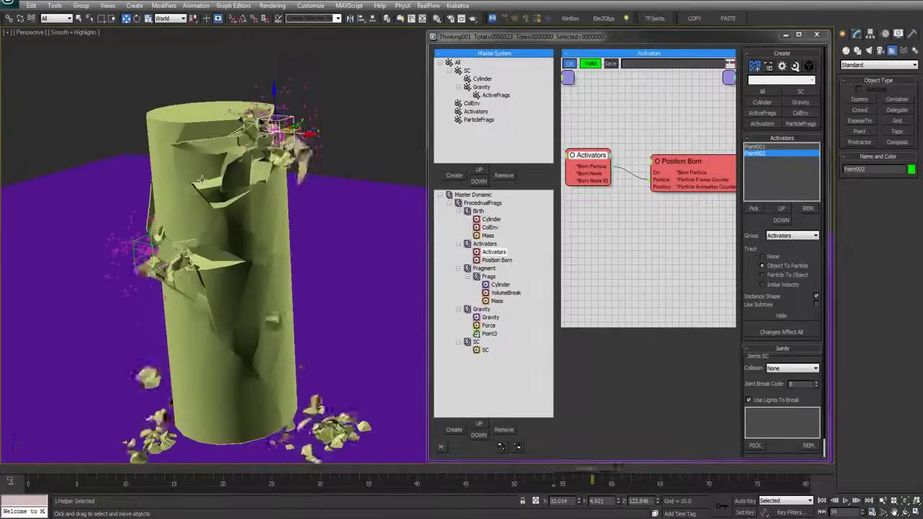
pyautogui.press('F3')
pyautogui.press('F3')
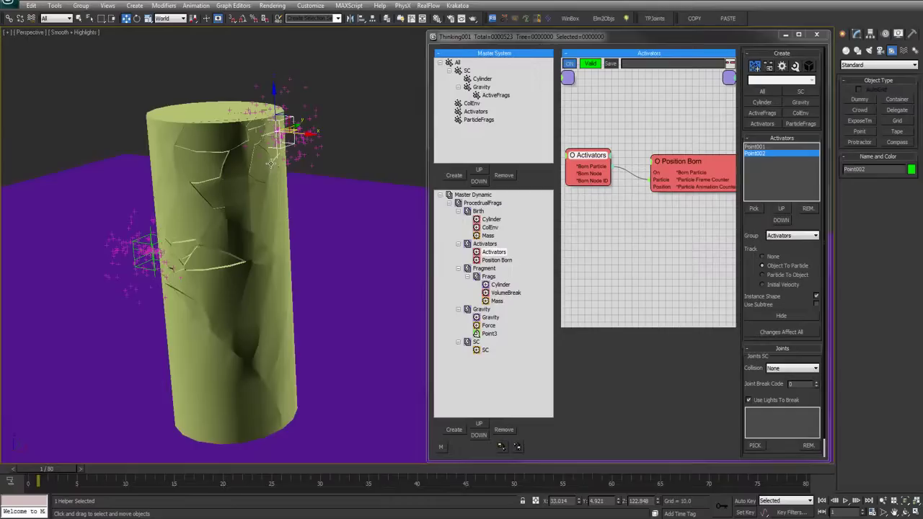
pyautogui.click(10, 469)
pyautogui.press('w')
pyautogui.keyDown('alt'); pyautogui.moveTo(216, 262); pyautogui.dragTo(305, 231, button='middle'); pyautogui.keyUp('alt')
pyautogui.scroll(1, 231, 234)
pyautogui.press('/')
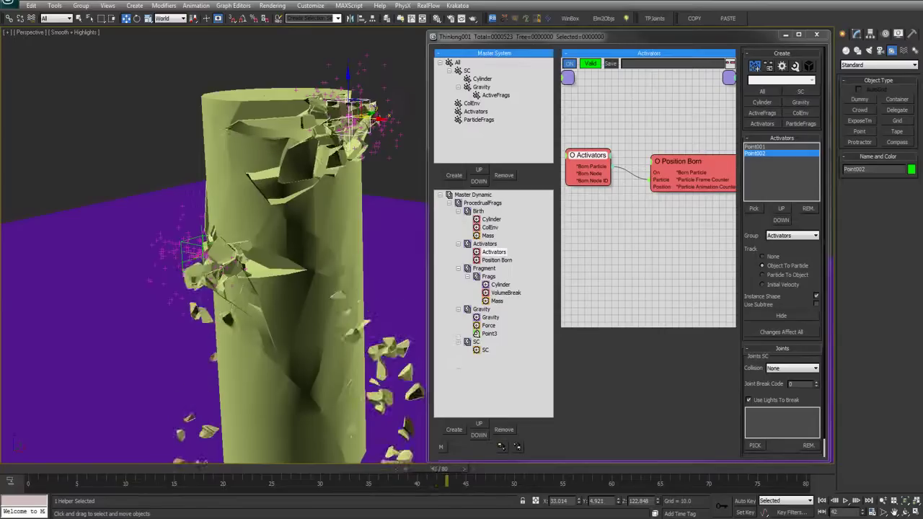
# Return to frame 0 and lower the second point helper to about Z 34.8 in wireframe display.
pyautogui.press('F3')
pyautogui.click(26, 469)
pyautogui.moveTo(351, 108); pyautogui.dragTo(353, 334)
pyautogui.keyDown('alt'); pyautogui.moveTo(361, 271); pyautogui.dragTo(401, 169, button='middle'); pyautogui.keyUp('alt')
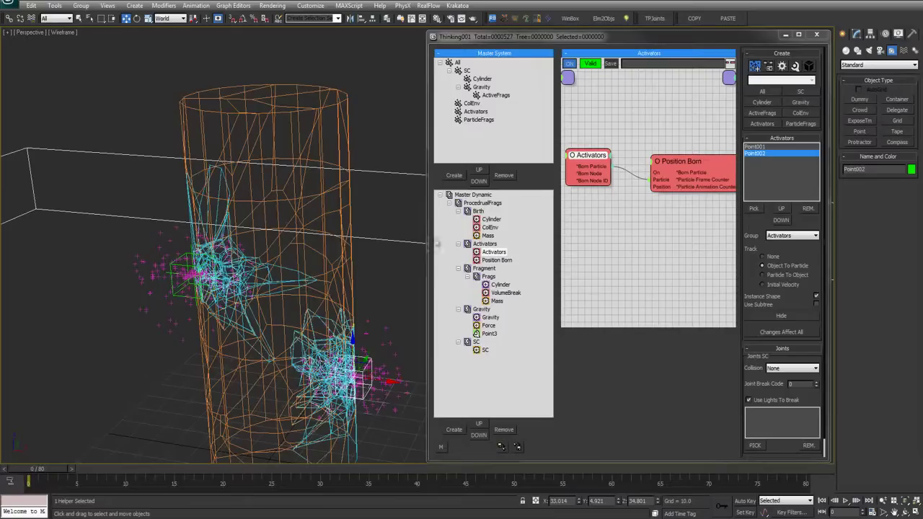
# Create a new dynamic set under Fragment, beside the Frags set.
pyautogui.click(467, 277)
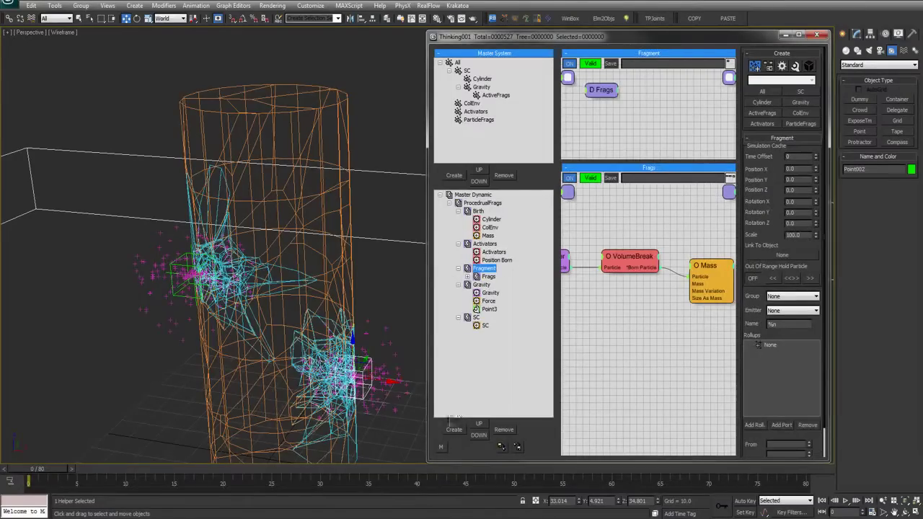
pyautogui.click(492, 286)
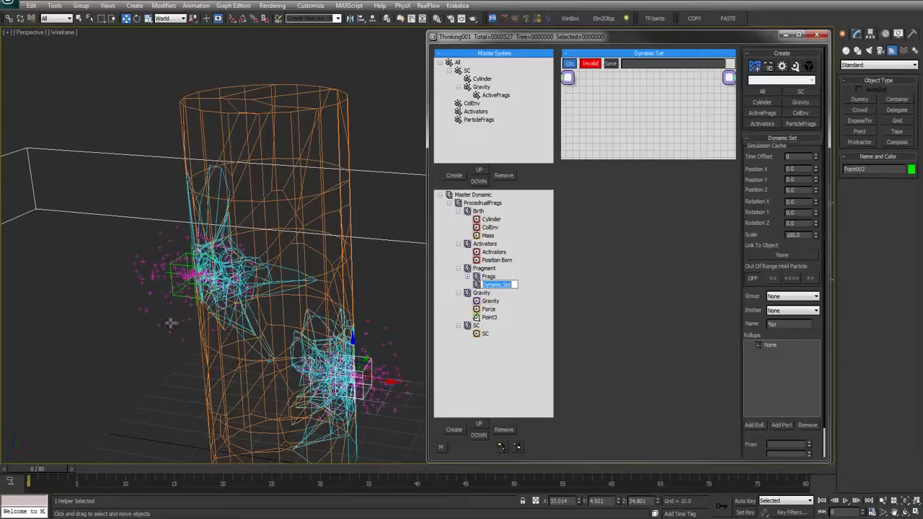
# Raise the first point helper to about Z 104.6 in shaded display, then replay the simulation and return to frame 0.
pyautogui.keyDown('alt'); pyautogui.moveTo(170, 317); pyautogui.dragTo(196, 328, button='middle'); pyautogui.keyUp('alt')
pyautogui.press('F3')
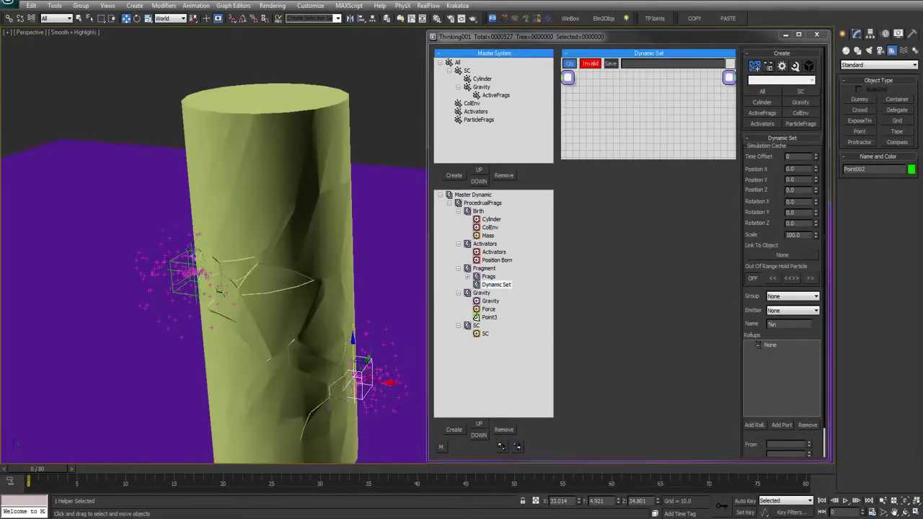
pyautogui.click(190, 247)
pyautogui.moveTo(190, 156); pyautogui.dragTo(189, 154)
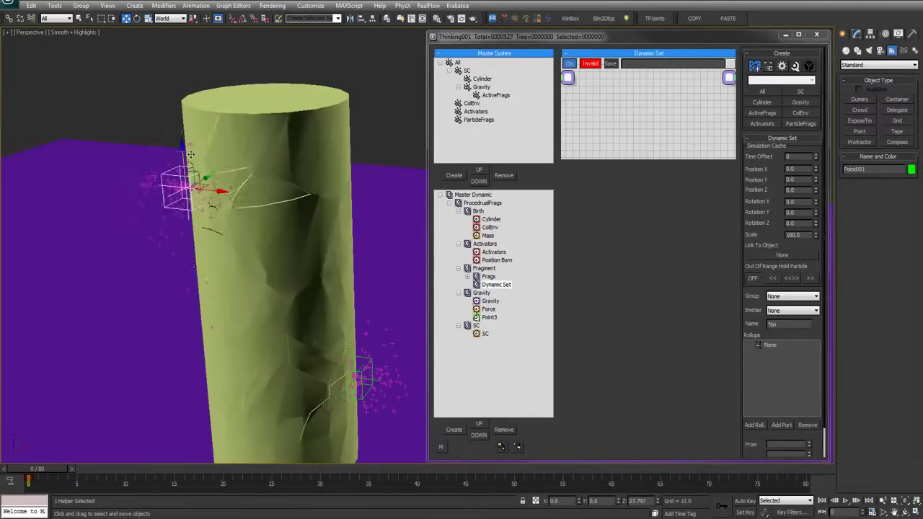
pyautogui.keyDown('alt'); pyautogui.moveTo(251, 288); pyautogui.dragTo(320, 273, button='middle'); pyautogui.keyUp('alt')
pyautogui.press('.')
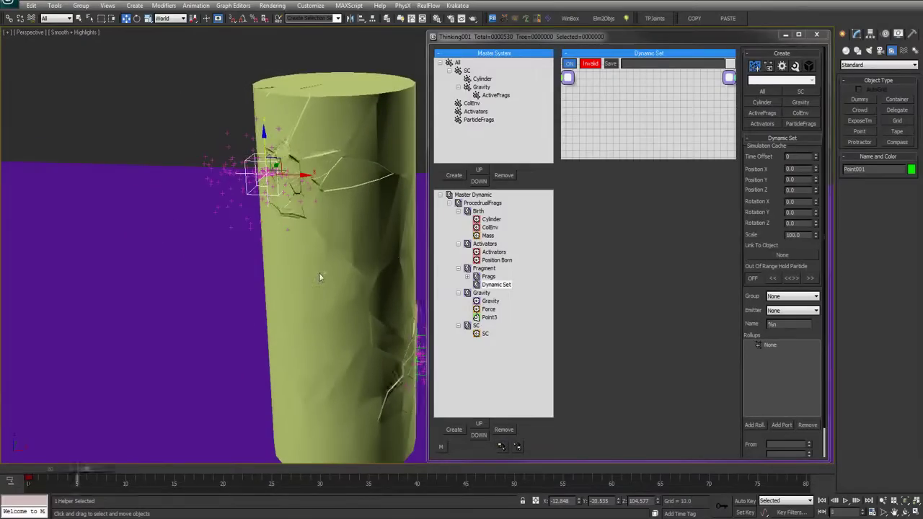
pyautogui.moveTo(302, 308)
pyautogui.keyDown('alt'); pyautogui.mouseDown(button='middle')
pyautogui.moveTo(306, 300)
pyautogui.moveTo(280, 295)
pyautogui.mouseUp(button='middle'); pyautogui.keyUp('alt')
pyautogui.click(7, 470)
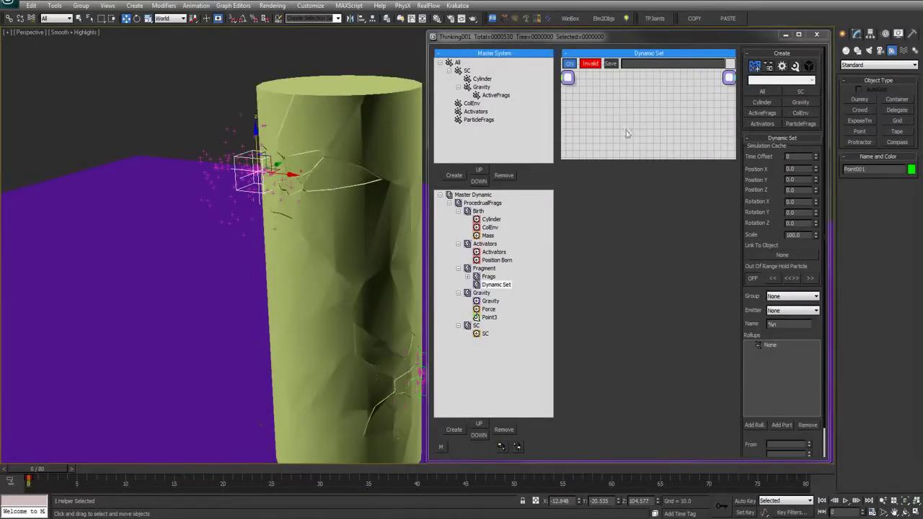
# Enlarge the new dynamic set's node area and rename the set VelCheck.
pyautogui.moveTo(604, 156); pyautogui.dragTo(604, 377)
pyautogui.click(496, 284)
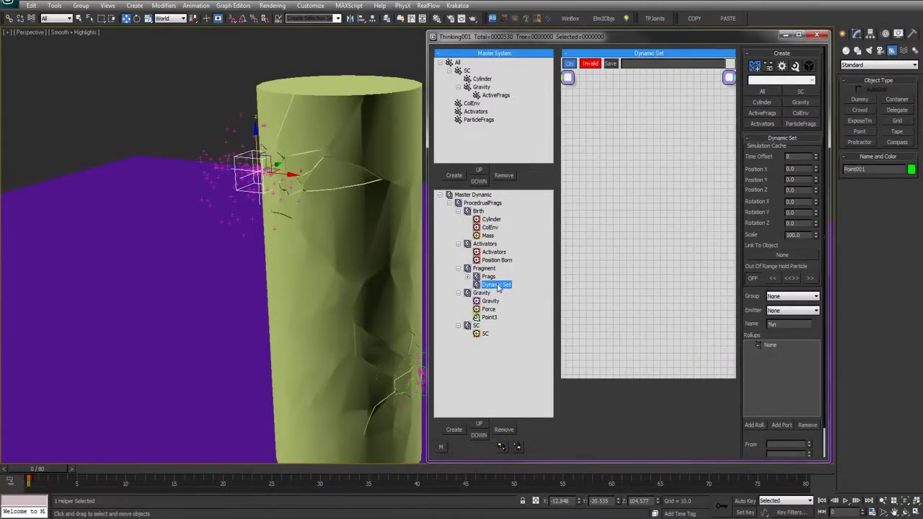
pyautogui.write('VelCheck')
pyautogui.press('Return')
# Add an ActiveFrags group node to the VelCheck set and expose its Velocity output.
pyautogui.rightClick(630, 121)
pyautogui.moveTo(631, 122)
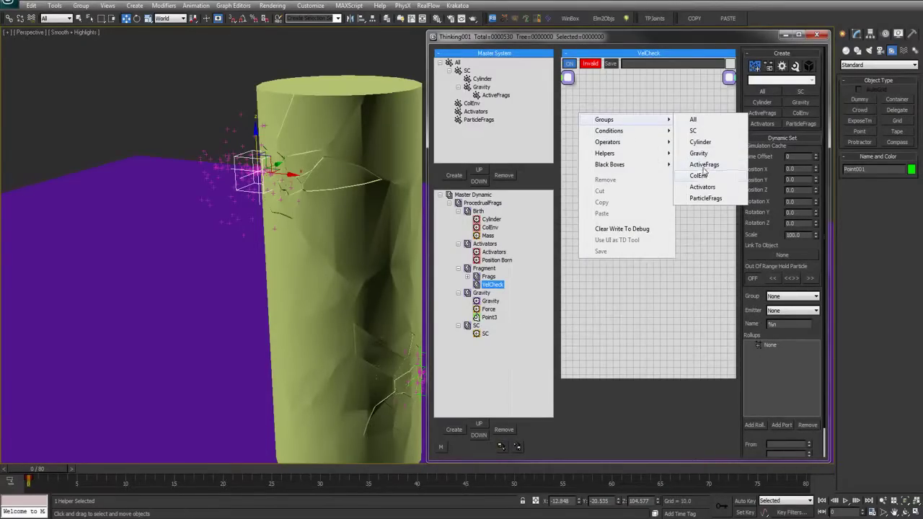
pyautogui.click(704, 166)
pyautogui.moveTo(654, 123); pyautogui.dragTo(614, 129)
pyautogui.moveTo(684, 141); pyautogui.dragTo(674, 143, button='middle')
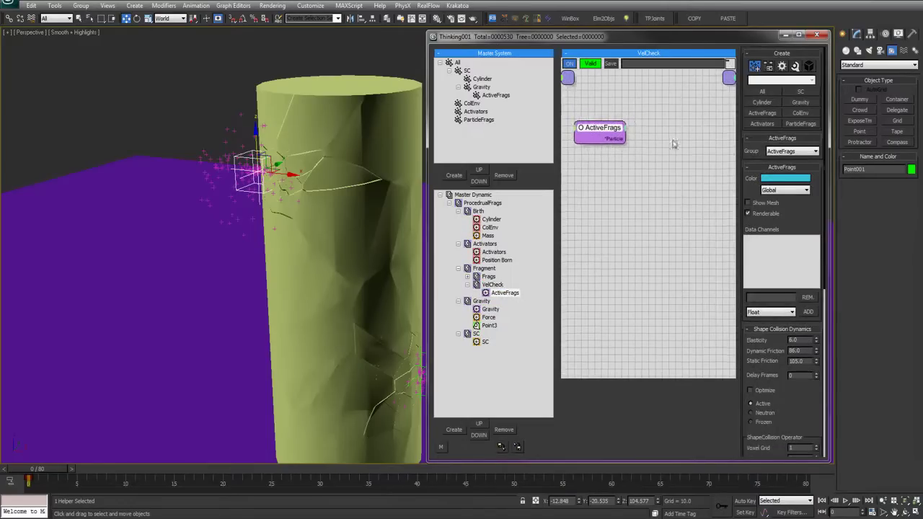
pyautogui.click(628, 129)
pyautogui.click(624, 128)
pyautogui.click(625, 127)
pyautogui.click(623, 153)
# Add a Threshold condition to the VelCheck set and wire the ActiveFrags Velocity output into its Value input.
pyautogui.moveTo(672, 138); pyautogui.dragTo(663, 136, button='middle')
pyautogui.rightClick(624, 138)
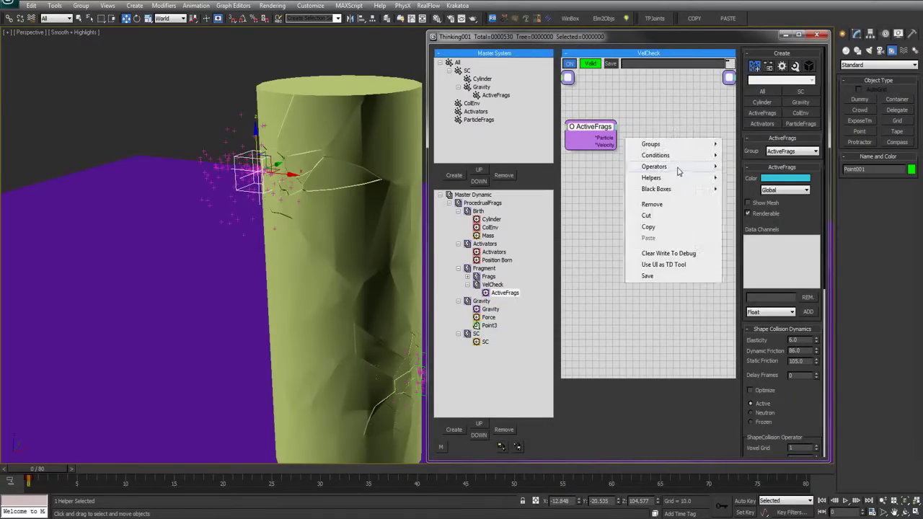
pyautogui.moveTo(678, 168)
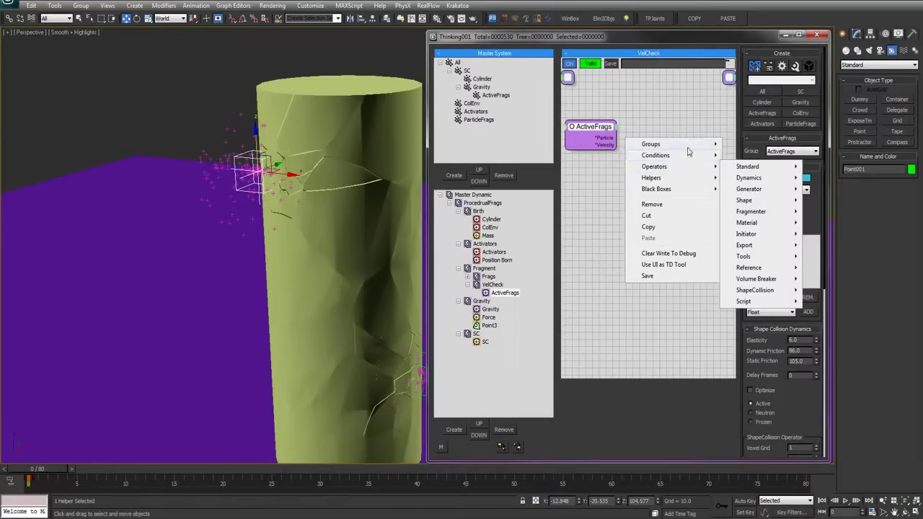
pyautogui.moveTo(693, 154)
pyautogui.moveTo(750, 157)
pyautogui.click(811, 236)
pyautogui.moveTo(695, 145); pyautogui.dragTo(674, 129)
pyautogui.moveTo(604, 147); pyautogui.dragTo(649, 140)
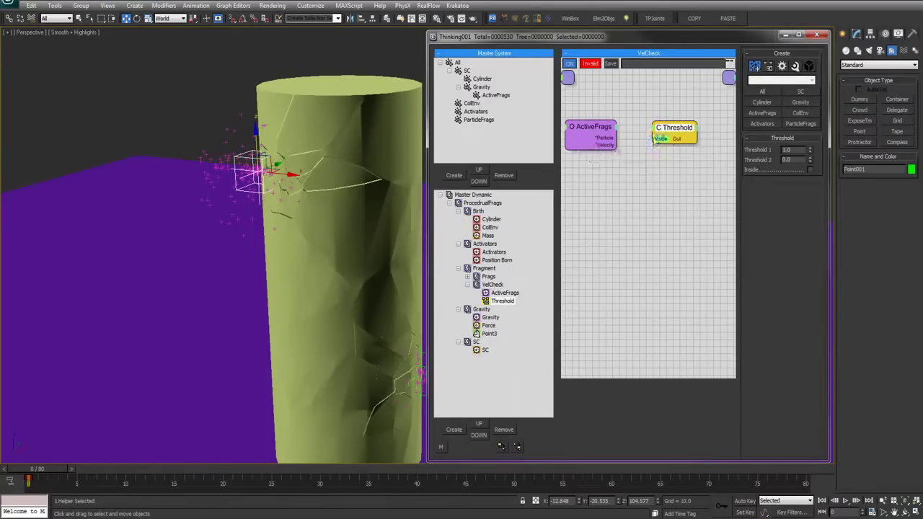
# Add a VolumeBreak operator to the VelCheck set beside the Threshold condition.
pyautogui.moveTo(673, 108); pyautogui.dragTo(646, 100, button='middle')
pyautogui.rightClick(651, 125)
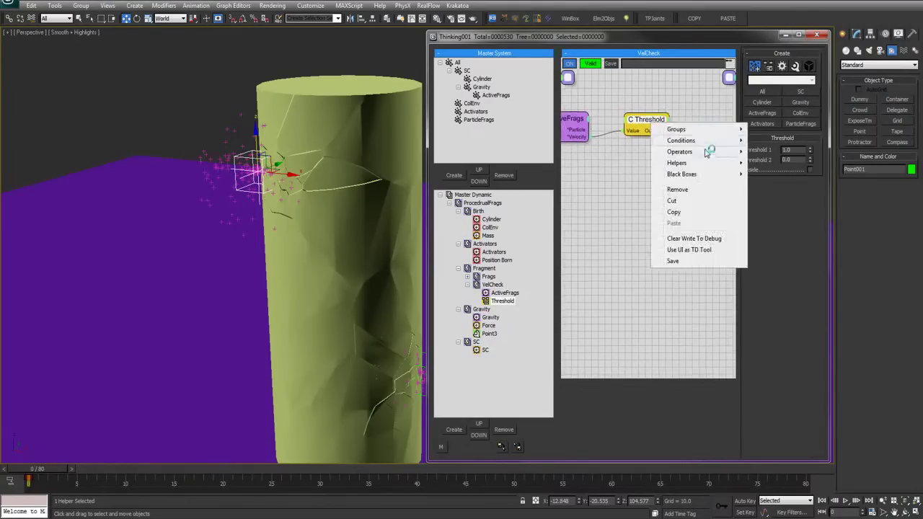
pyautogui.moveTo(707, 152)
pyautogui.moveTo(764, 153)
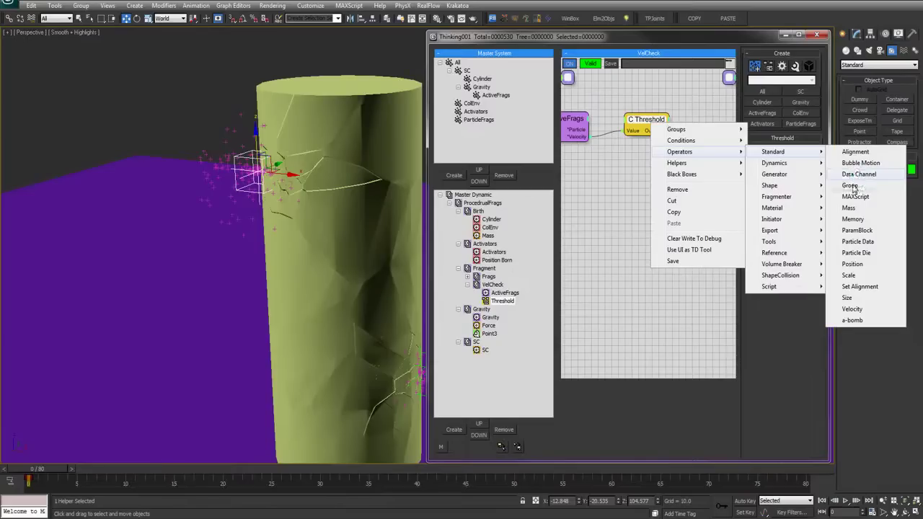
pyautogui.moveTo(781, 264)
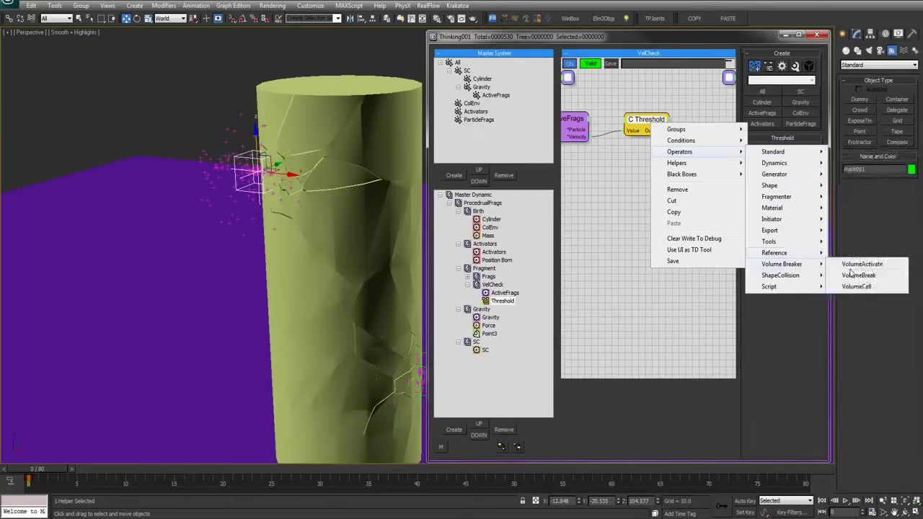
pyautogui.click(852, 274)
# Wire the Threshold Out to VolumeBreak's ON input and the ActiveFrags Particle output to its Particle input.
pyautogui.moveTo(721, 100); pyautogui.dragTo(644, 91, button='middle')
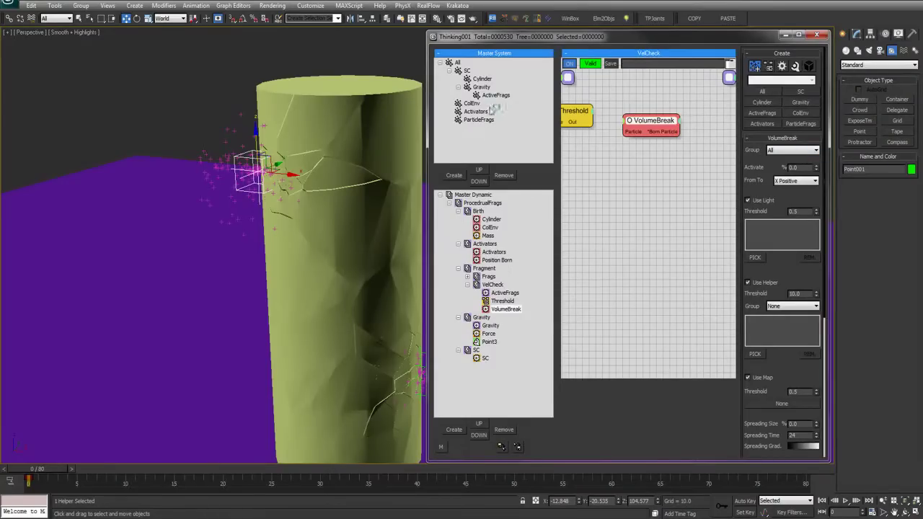
pyautogui.click(484, 89)
pyautogui.moveTo(631, 146); pyautogui.dragTo(699, 154, button='middle')
pyautogui.moveTo(582, 134); pyautogui.dragTo(697, 139)
pyautogui.click(702, 137)
pyautogui.moveTo(570, 119); pyautogui.dragTo(580, 135)
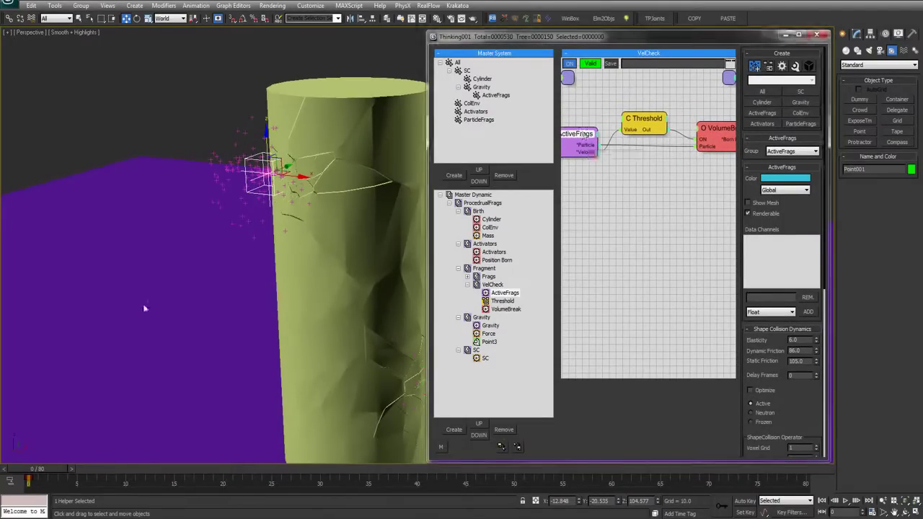
# Set the ParticleFrags group's viewport display to None and run the simulation, viewing the fragments in shaded edged-faces display.
pyautogui.press('F3')
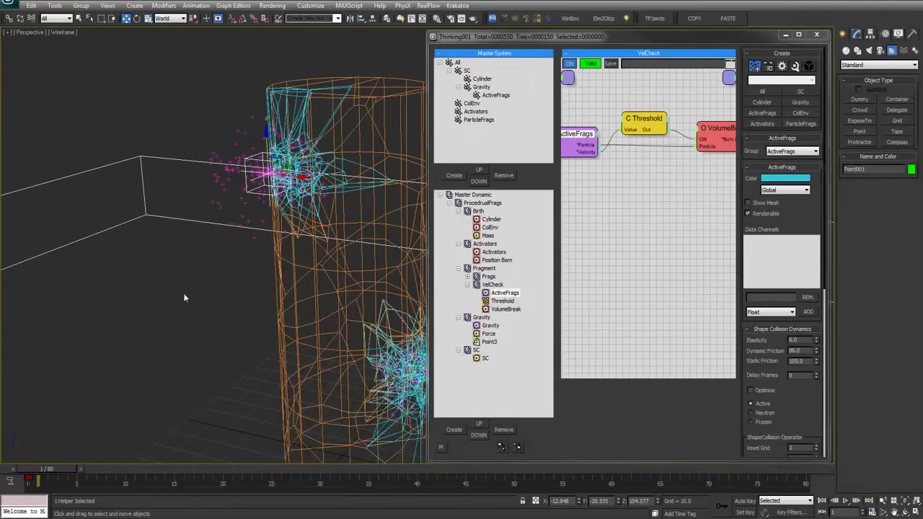
pyautogui.click(479, 120)
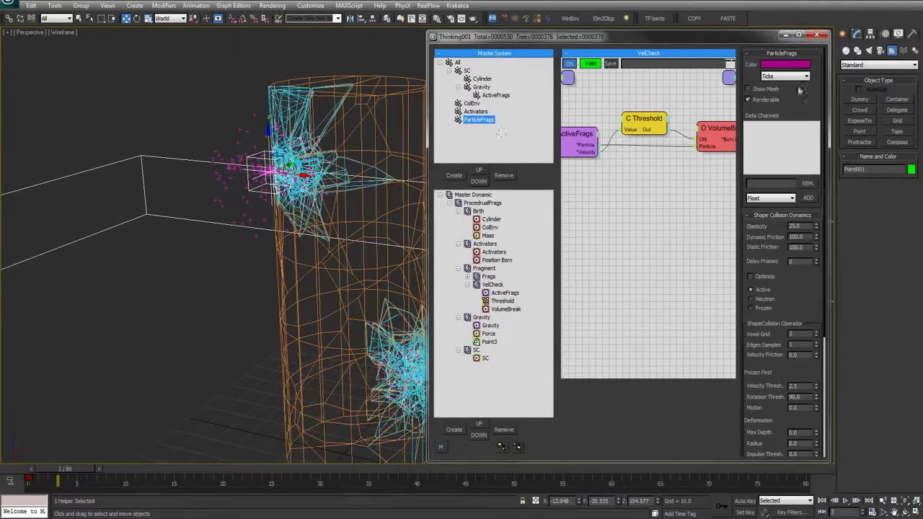
pyautogui.click(786, 75)
pyautogui.click(782, 84)
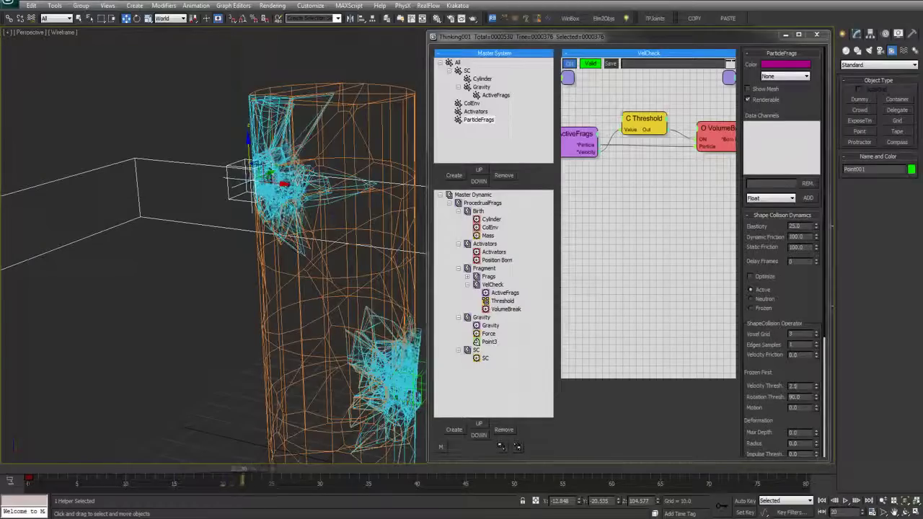
pyautogui.keyDown('alt'); pyautogui.moveTo(288, 246); pyautogui.dragTo(294, 211, button='middle'); pyautogui.keyUp('alt')
pyautogui.press('F4')
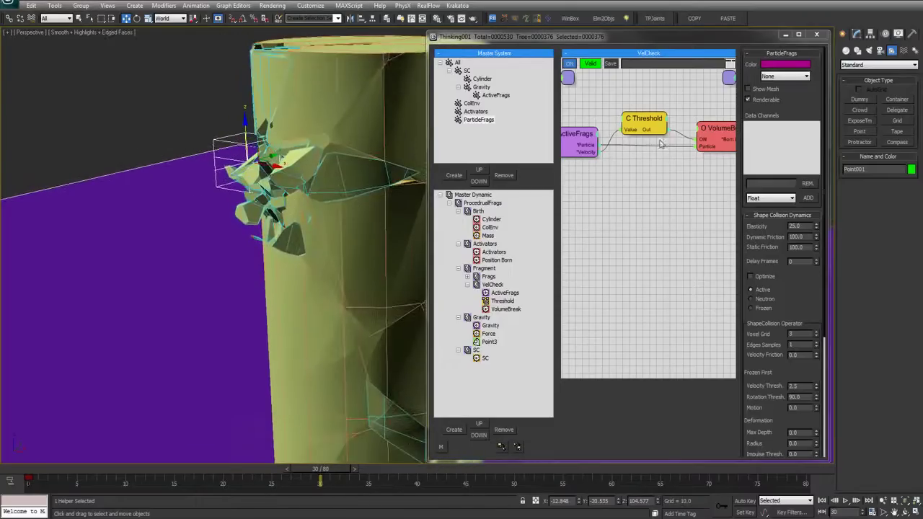
# Set the VelCheck Threshold node's Threshold 1 to 20 and return the timeline to frame 0.
pyautogui.click(595, 147)
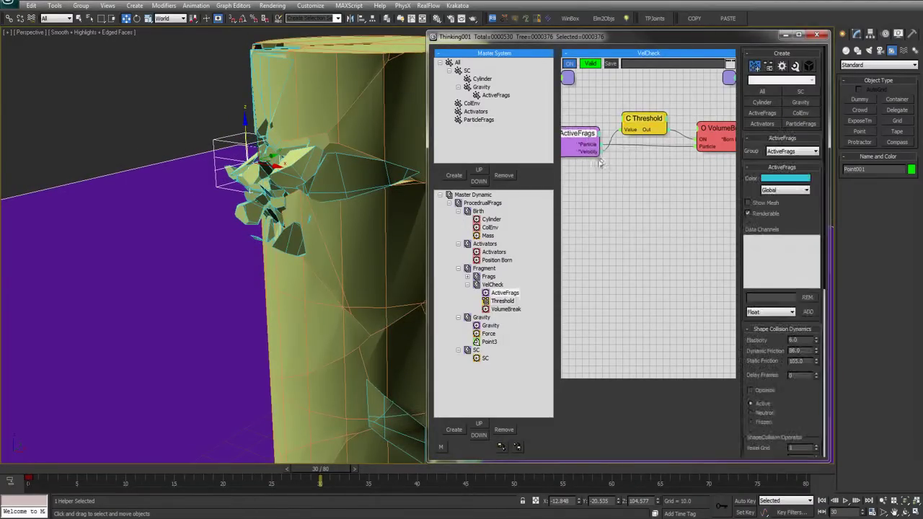
pyautogui.moveTo(636, 121); pyautogui.dragTo(640, 124)
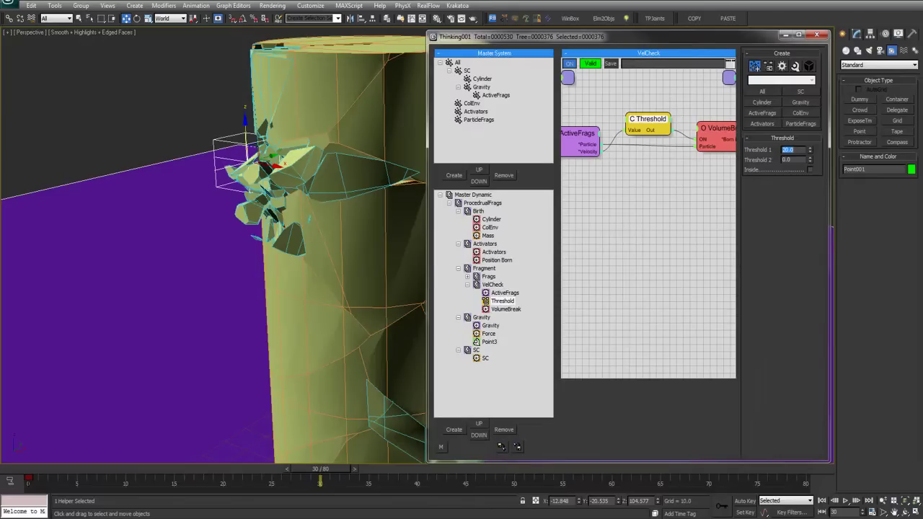
pyautogui.click(20, 470)
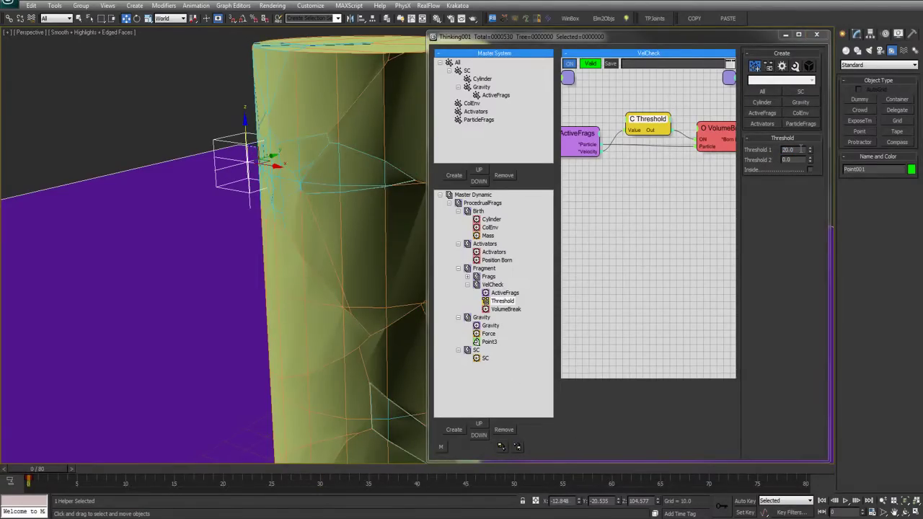
pyautogui.moveTo(800, 149); pyautogui.dragTo(769, 151)
pyautogui.keyDown('alt'); pyautogui.moveTo(305, 166); pyautogui.dragTo(316, 153, button='middle'); pyautogui.keyUp('alt')
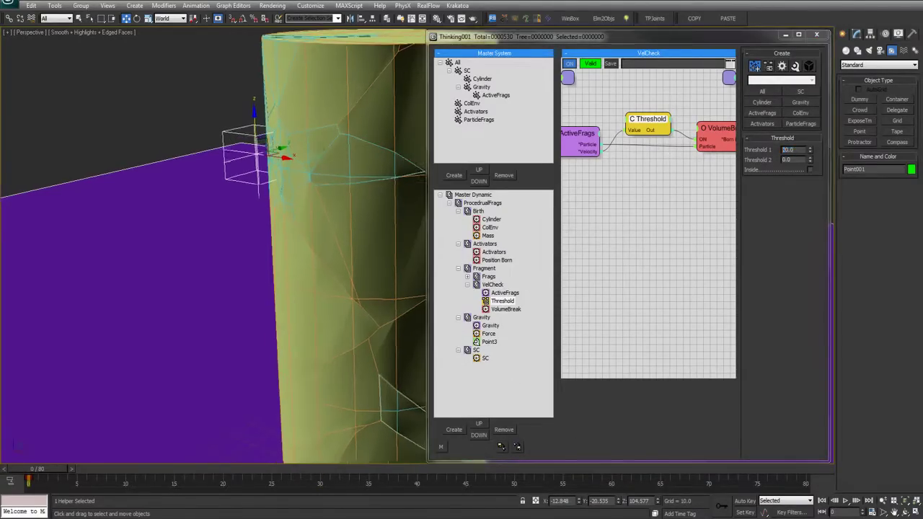
# Adjust the Density of the VelCheck VolumeBreak operator and set its Activate percentage to 60.
pyautogui.click(715, 136)
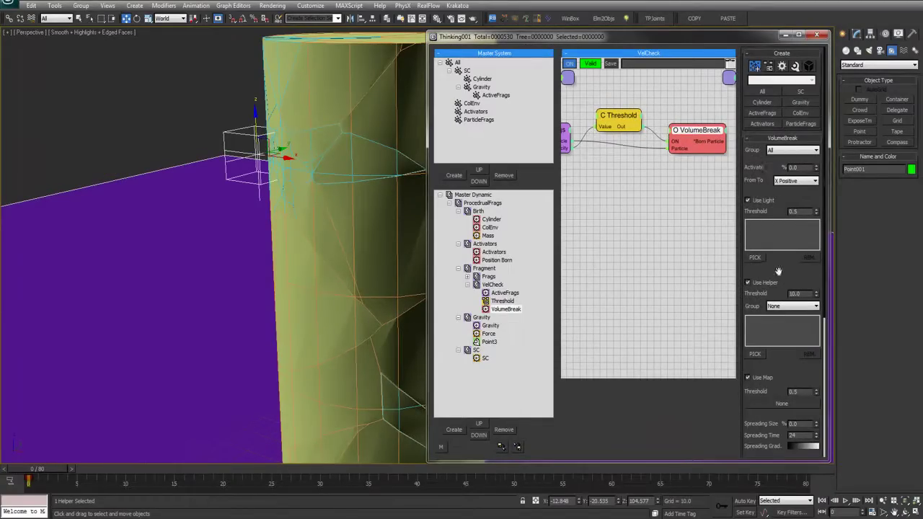
pyautogui.moveTo(778, 271); pyautogui.dragTo(793, 54)
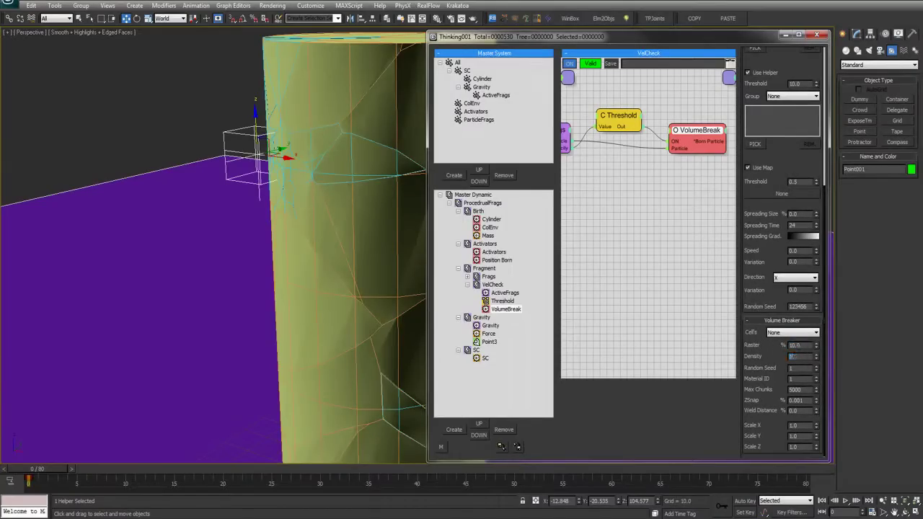
pyautogui.moveTo(778, 242); pyautogui.dragTo(793, 445)
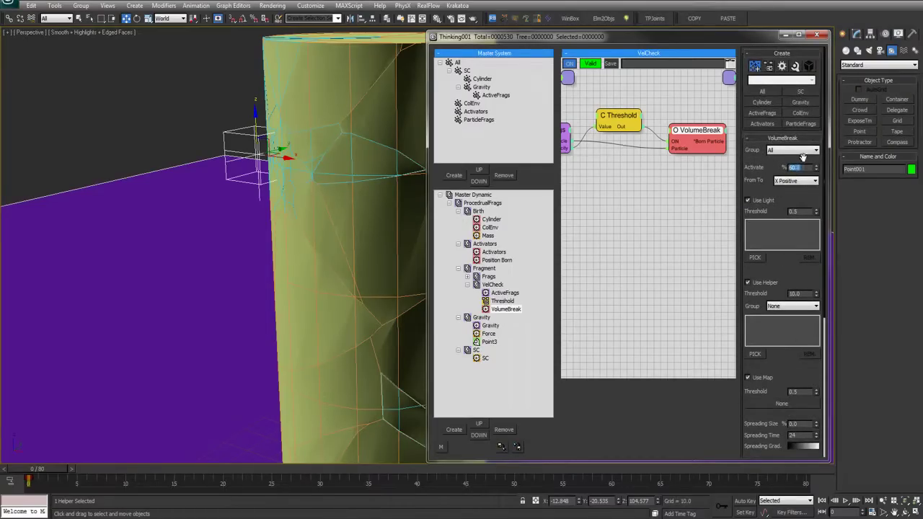
# Expose the Activate input on the VelCheck VolumeBreak node.
pyautogui.moveTo(661, 216); pyautogui.dragTo(670, 219, button='middle')
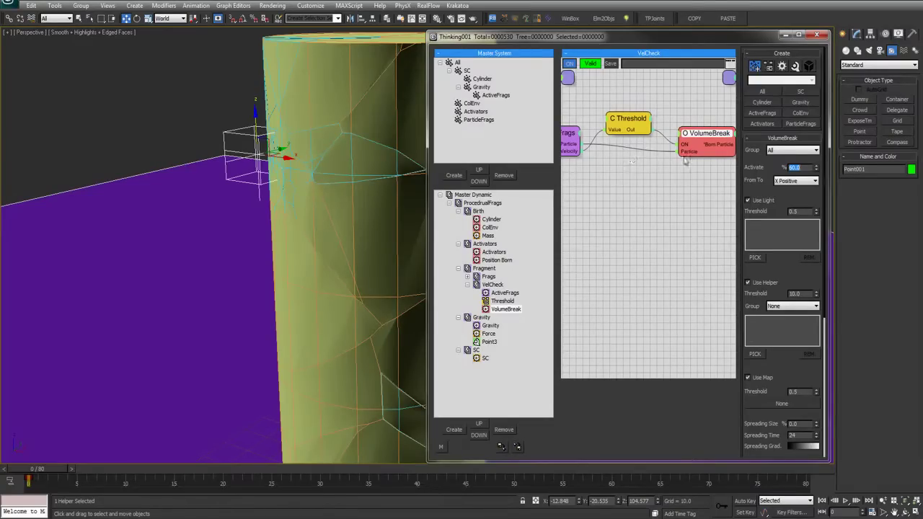
pyautogui.click(686, 134)
pyautogui.click(675, 184)
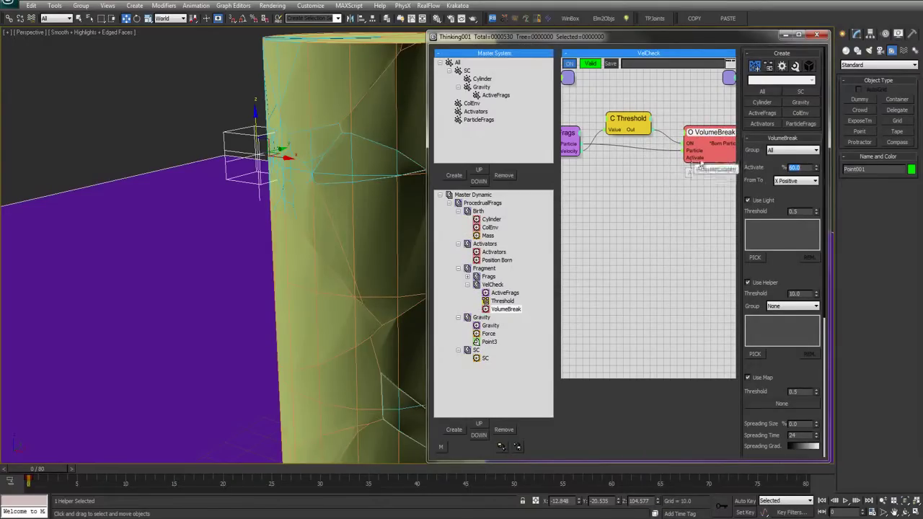
pyautogui.moveTo(697, 134); pyautogui.dragTo(699, 135)
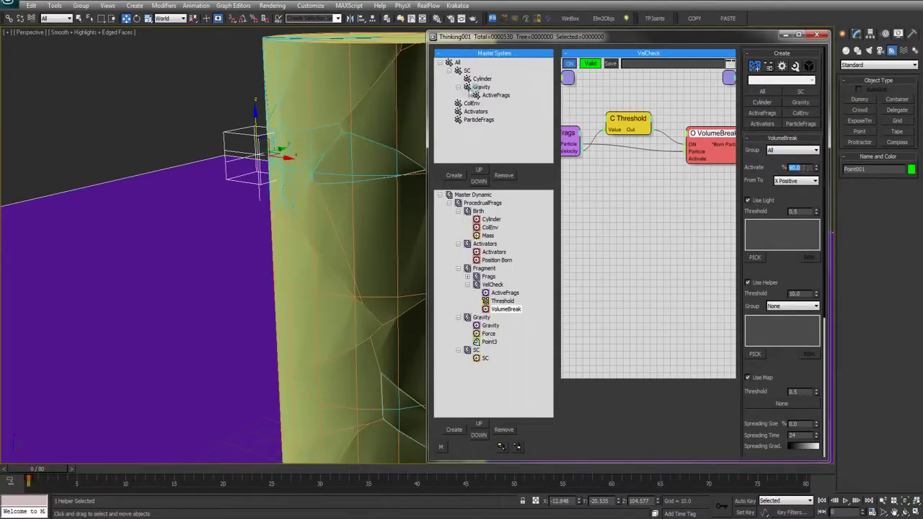
# Create a VelFrags particle group under Gravity and assign it as the VelCheck VolumeBreak operator's group.
pyautogui.click(482, 87)
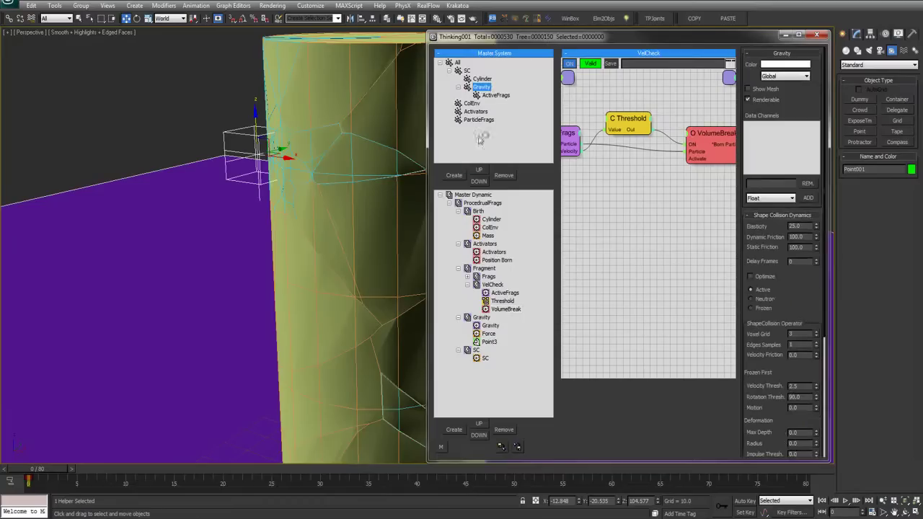
pyautogui.click(454, 176)
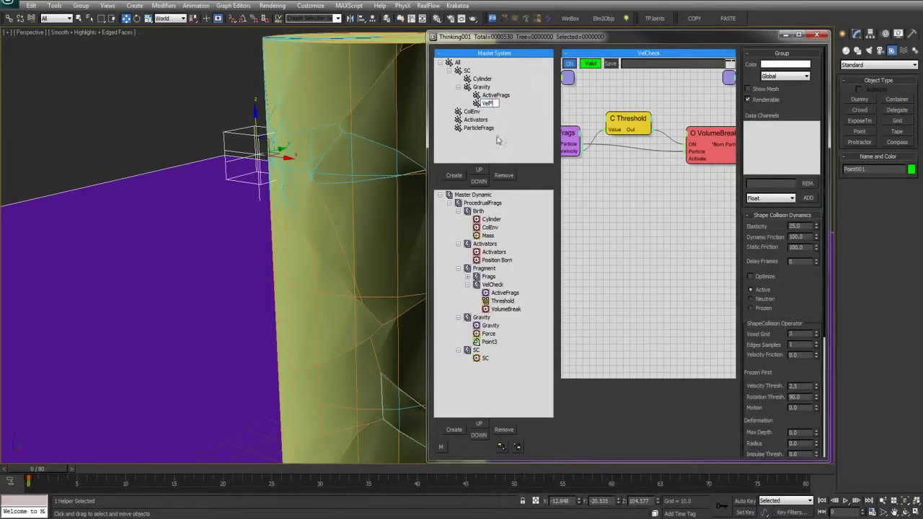
pyautogui.moveTo(655, 203); pyautogui.dragTo(678, 214, button='middle')
pyautogui.click(690, 147)
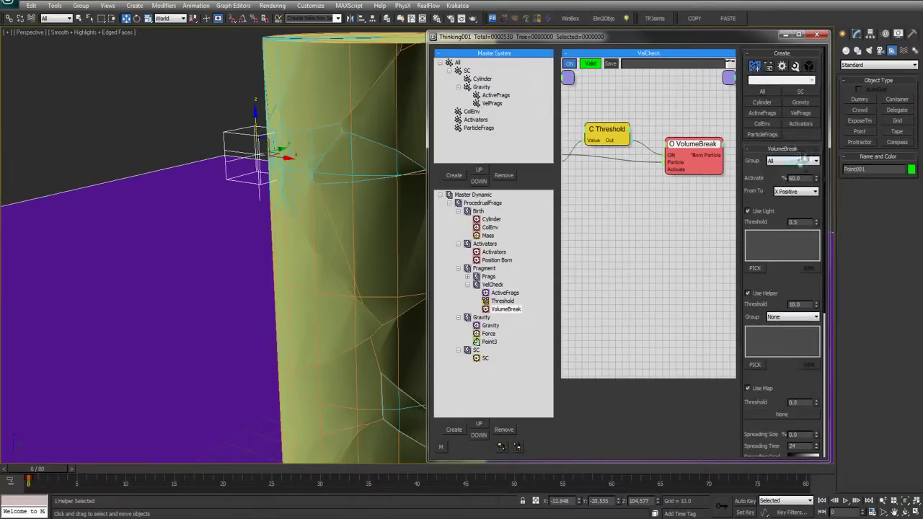
pyautogui.click(805, 159)
pyautogui.click(784, 203)
pyautogui.moveTo(651, 189); pyautogui.dragTo(685, 189, button='middle')
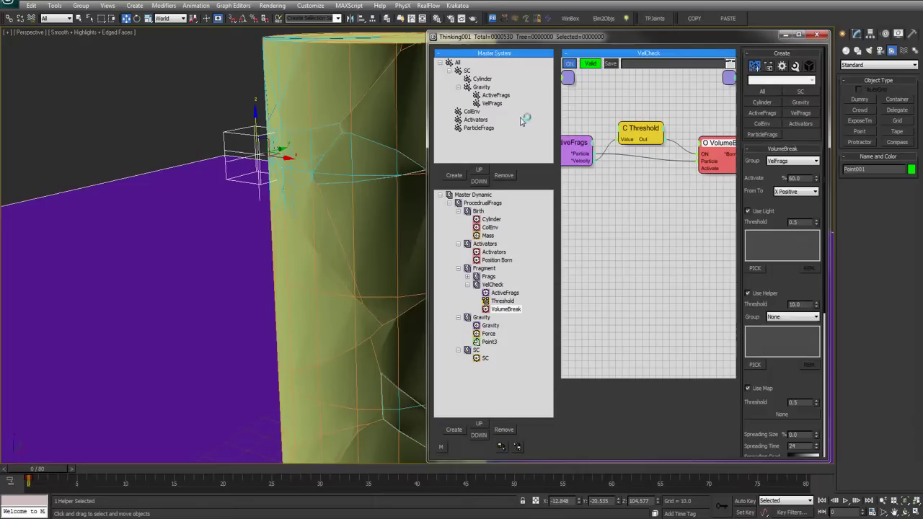
# Change the VelFrags group's display color to green.
pyautogui.click(493, 103)
pyautogui.click(783, 65)
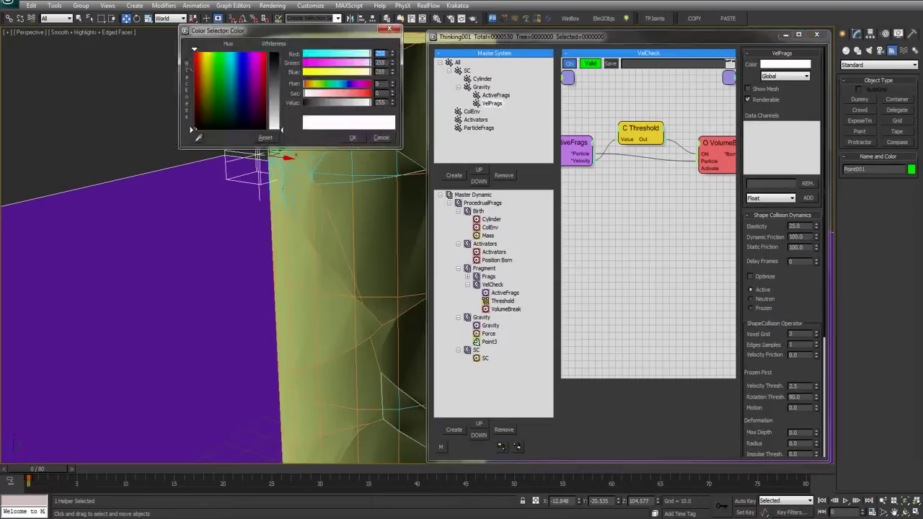
pyautogui.click(256, 65)
pyautogui.moveTo(236, 74); pyautogui.dragTo(221, 69)
pyautogui.click(274, 68)
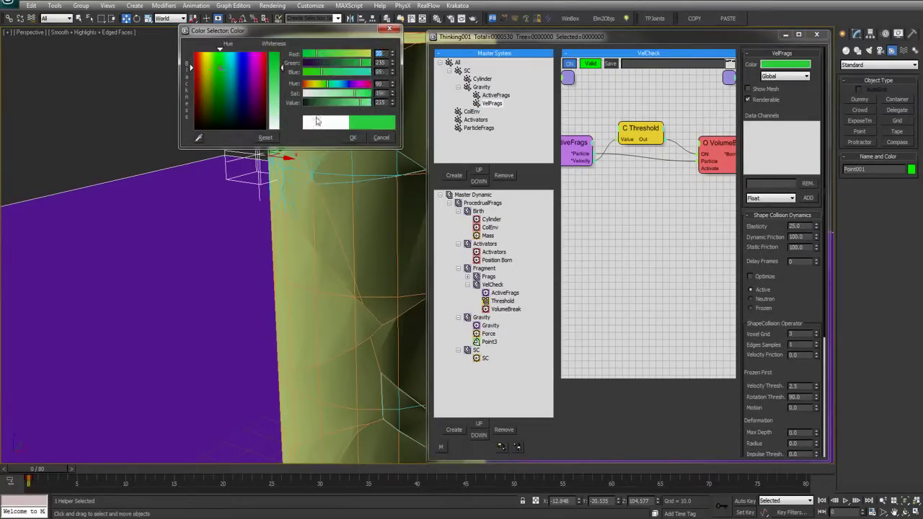
pyautogui.click(353, 138)
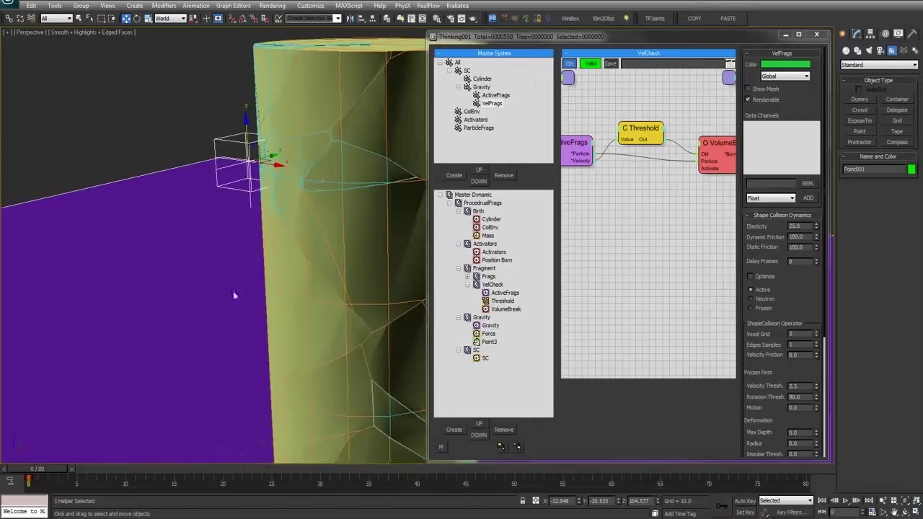
# Play the simulation, step through the frames up close to examine the secondary VelFrags fragments, and return to frame 0.
pyautogui.press('/')
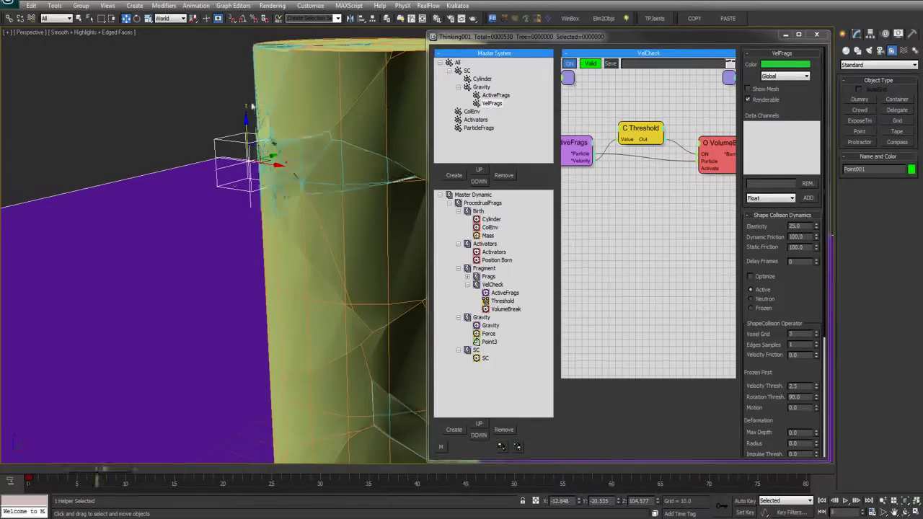
pyautogui.press('/')
pyautogui.press('F4')
pyautogui.keyDown('alt'); pyautogui.moveTo(294, 234); pyautogui.dragTo(316, 207, button='middle'); pyautogui.keyUp('alt')
pyautogui.scroll(3, 316, 207)
pyautogui.press('F4')
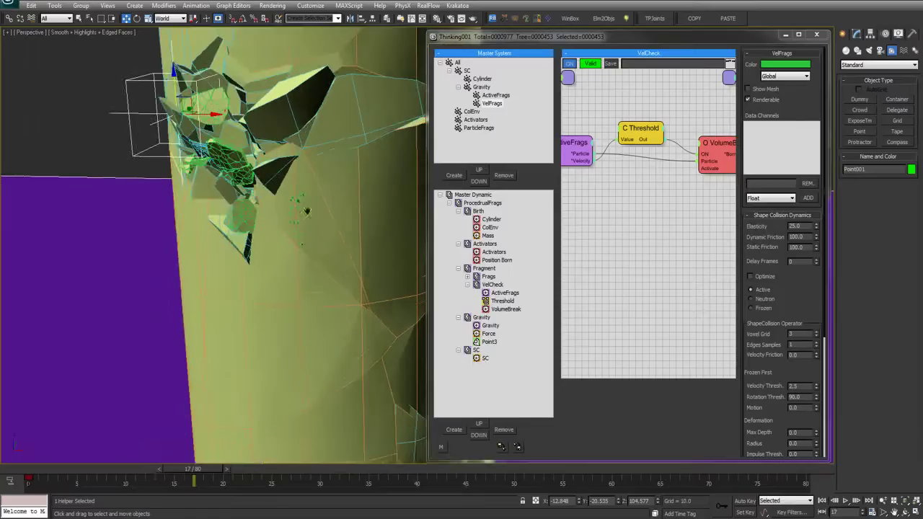
pyautogui.moveTo(365, 238)
pyautogui.keyDown('alt'); pyautogui.mouseDown(button='middle')
pyautogui.moveTo(336, 220)
pyautogui.moveTo(348, 234)
pyautogui.mouseUp(button='middle'); pyautogui.keyUp('alt')
pyautogui.press('.')
pyautogui.press('.')
pyautogui.press('.')
pyautogui.press('.')
pyautogui.press('.')
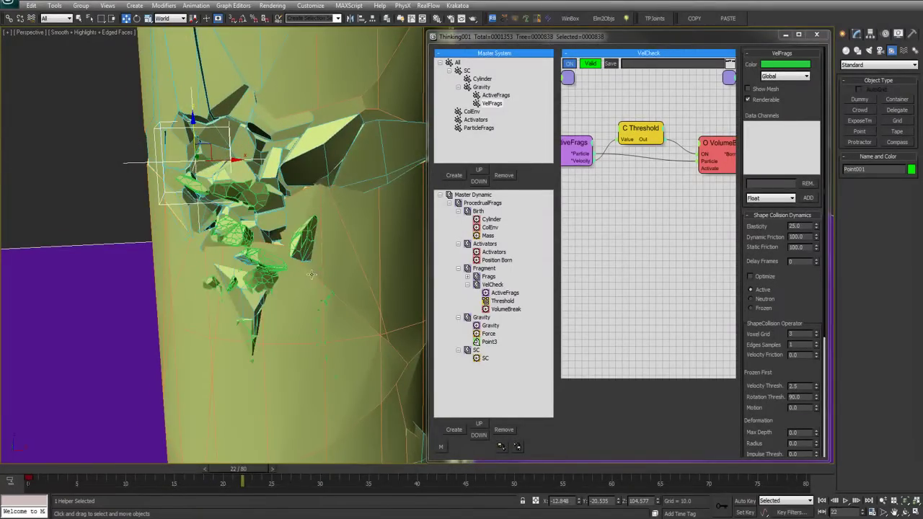
pyautogui.press('.')
pyautogui.press('.')
pyautogui.click(18, 470)
# Set the VelCheck VolumeBreak operator's Activate percentage to 50 and replay the simulation with the whole upper cylinder in view.
pyautogui.click(720, 150)
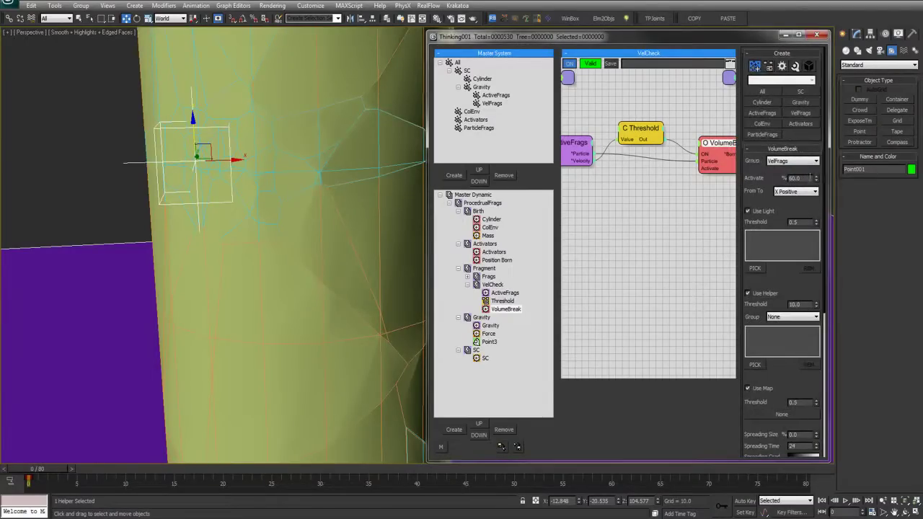
pyautogui.middleClick(144, 255)
pyautogui.scroll(-5, 162, 262)
pyautogui.keyDown('alt'); pyautogui.moveTo(168, 264); pyautogui.dragTo(282, 231, button='middle'); pyautogui.keyUp('alt')
pyautogui.scroll(2, 111, 202)
pyautogui.press('/')
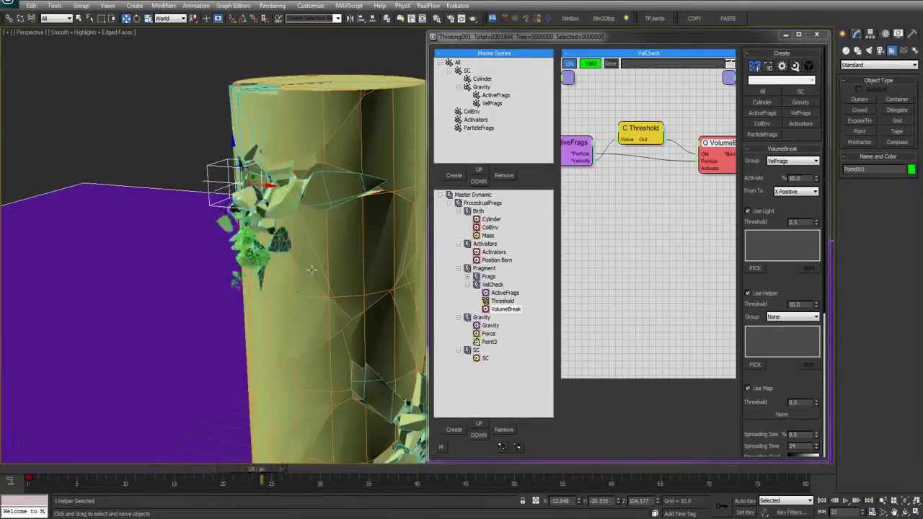
# Set the VelCheck Threshold operator's Threshold 1 to 35 and replay the simulation from frame 0 with the whole cylinder in view.
pyautogui.click(33, 470)
pyautogui.click(646, 135)
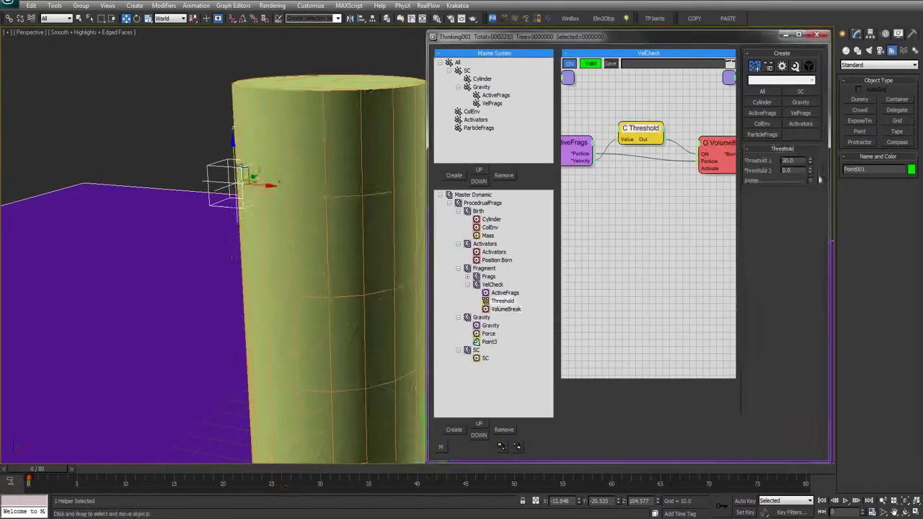
pyautogui.write('35')
pyautogui.press('Return')
pyautogui.moveTo(385, 188); pyautogui.dragTo(336, 151, button='middle')
pyautogui.scroll(-1, 335, 155)
pyautogui.moveTo(344, 184); pyautogui.dragTo(308, 145, button='middle')
pyautogui.press('/')
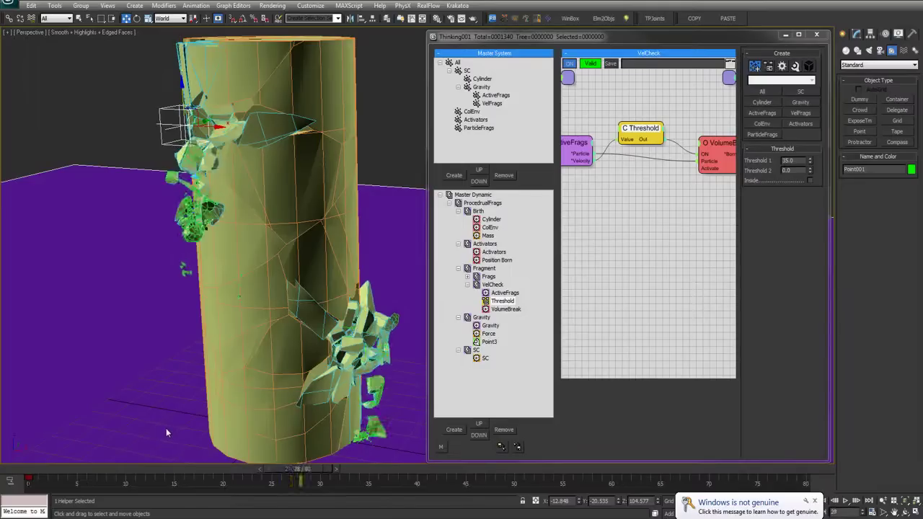
# From frame 0, record the ProcedrualFrags dynamic set's simulation to a .tps cache file in the __TP-Cache folder.
pyautogui.click(20, 468)
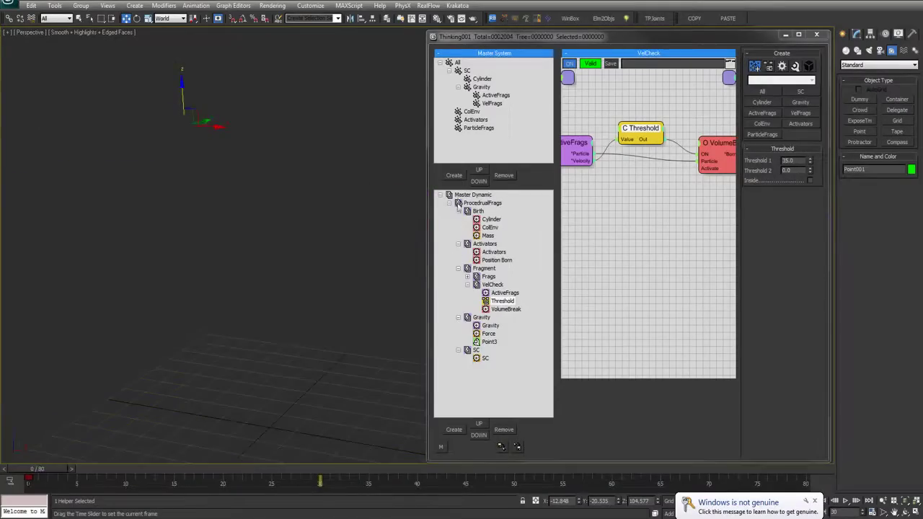
pyautogui.rightClick(458, 206)
pyautogui.click(463, 233)
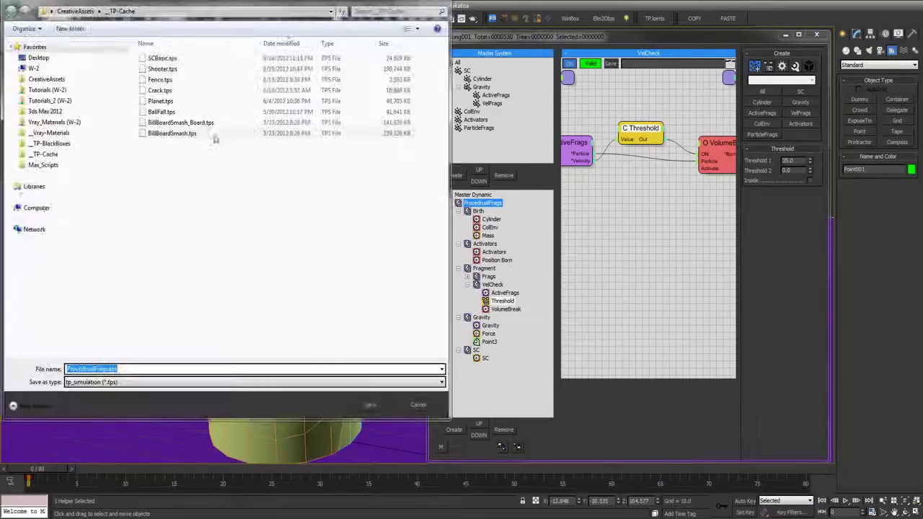
pyautogui.click(389, 399)
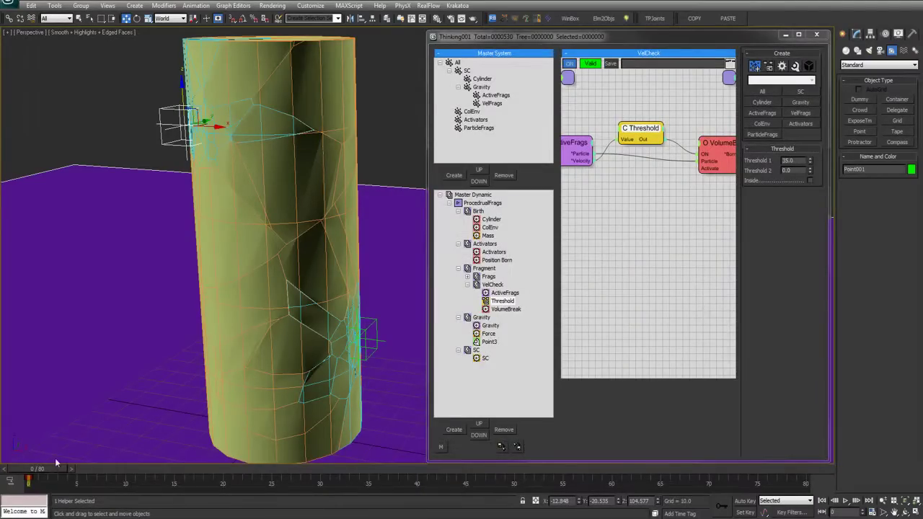
# Play the cached simulation, go to frame 46 and examine the broken fragments up close with edged faces.
pyautogui.scroll(-3, 93, 389)
pyautogui.moveTo(143, 351); pyautogui.dragTo(78, 336, button='middle')
pyautogui.press('/')
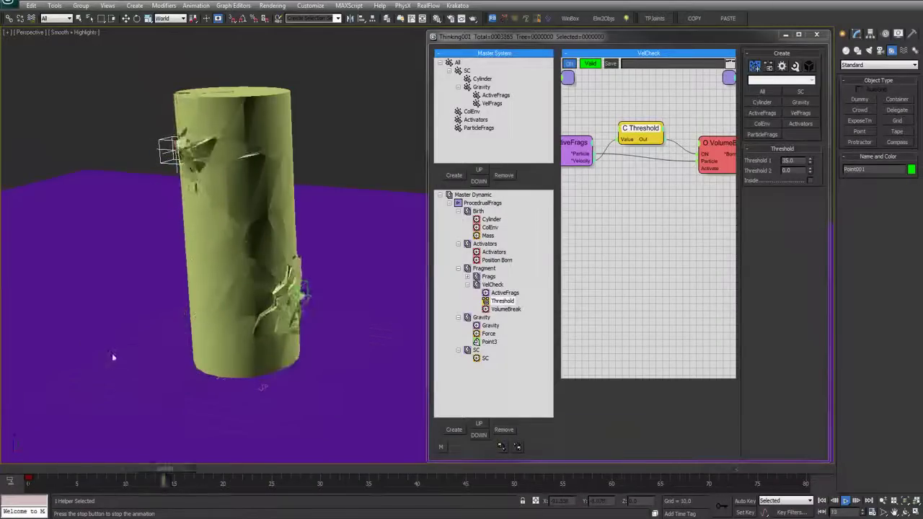
pyautogui.moveTo(389, 471); pyautogui.dragTo(477, 474)
pyautogui.keyDown('alt'); pyautogui.moveTo(251, 324); pyautogui.dragTo(404, 362, button='middle'); pyautogui.keyUp('alt')
pyautogui.press('F4')
pyautogui.scroll(4, 310, 332)
pyautogui.scroll(3, 310, 319)
pyautogui.scroll(4, 303, 249)
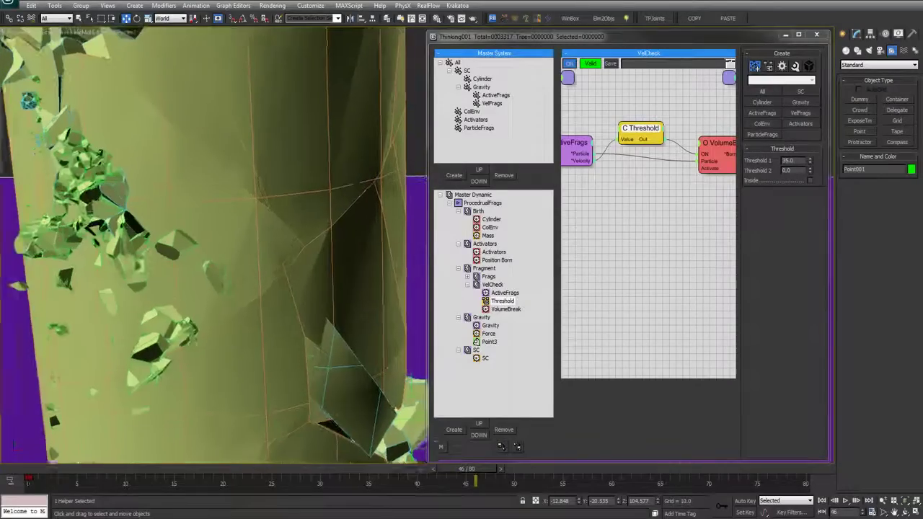
# Duplicate the VelCheck dynamic set as VelCheck2 and inspect its ActiveFrags group choices and Threshold settings.
pyautogui.click(490, 285)
pyautogui.keyDown('shift'); pyautogui.moveTo(486, 285); pyautogui.dragTo(494, 292); pyautogui.keyUp('shift')
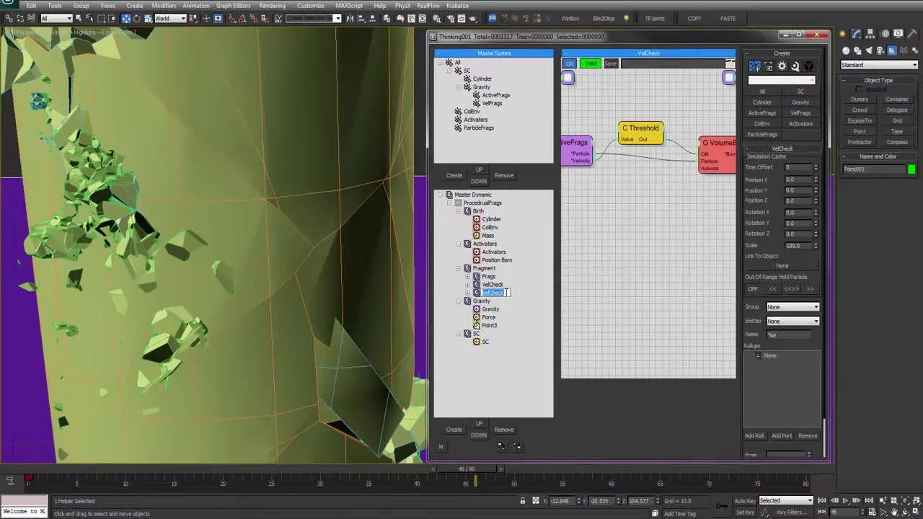
pyautogui.press('Return')
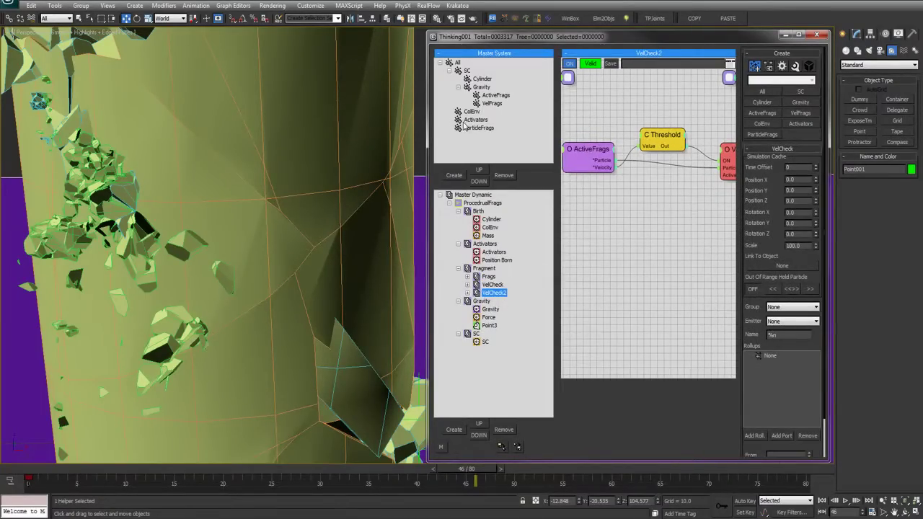
pyautogui.click(594, 148)
pyautogui.click(791, 164)
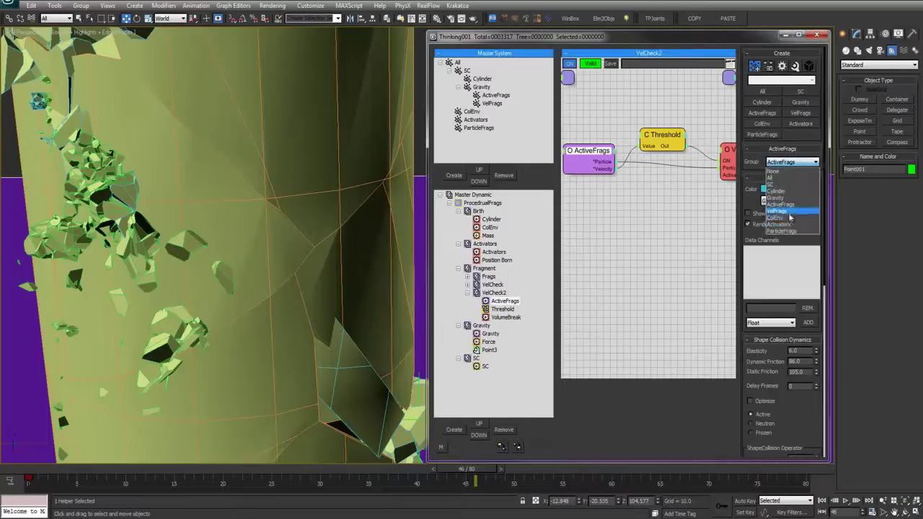
pyautogui.click(709, 131)
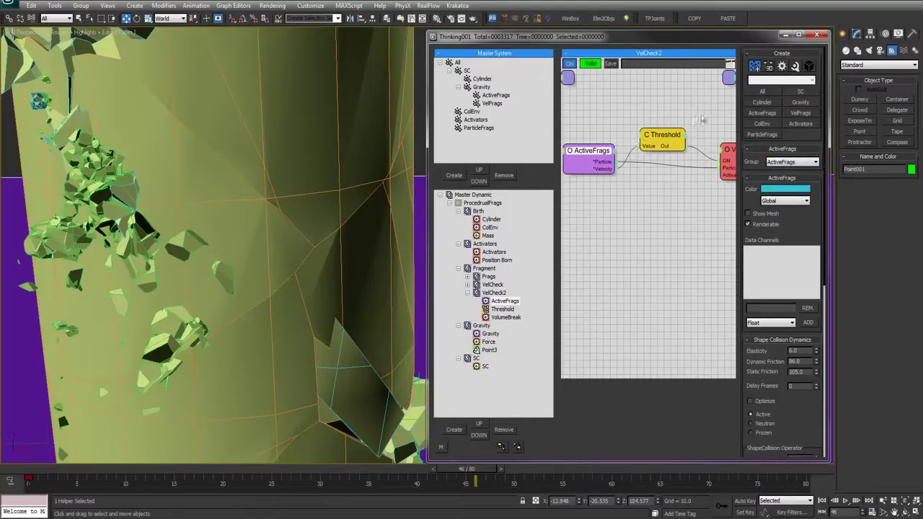
pyautogui.moveTo(709, 131); pyautogui.dragTo(675, 132, button='middle')
pyautogui.click(633, 137)
pyautogui.moveTo(567, 144); pyautogui.dragTo(593, 153, button='middle')
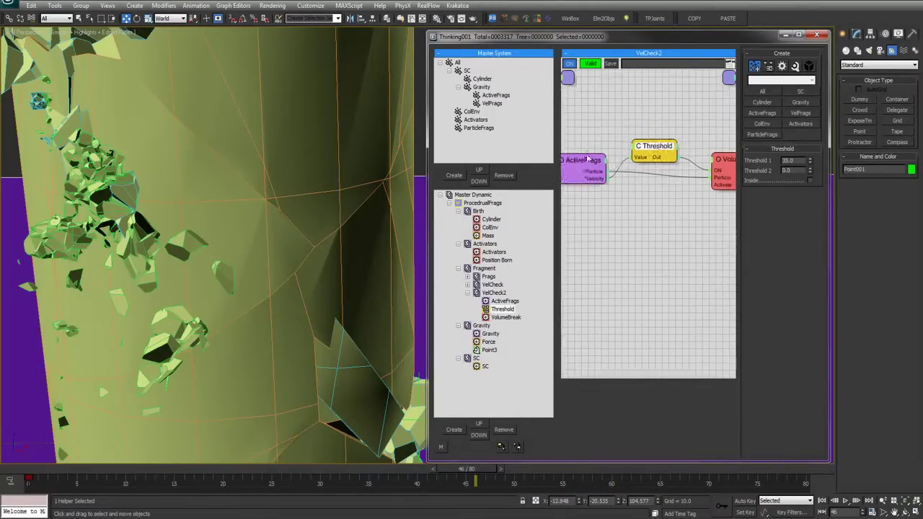
# Go back to an early frame and delete the VelCheck2 dynamic set.
pyautogui.middleClick(185, 196)
pyautogui.scroll(-2, 185, 196)
pyautogui.keyDown('alt'); pyautogui.moveTo(157, 197); pyautogui.dragTo(217, 216, button='middle'); pyautogui.keyUp('alt')
pyautogui.click(75, 476)
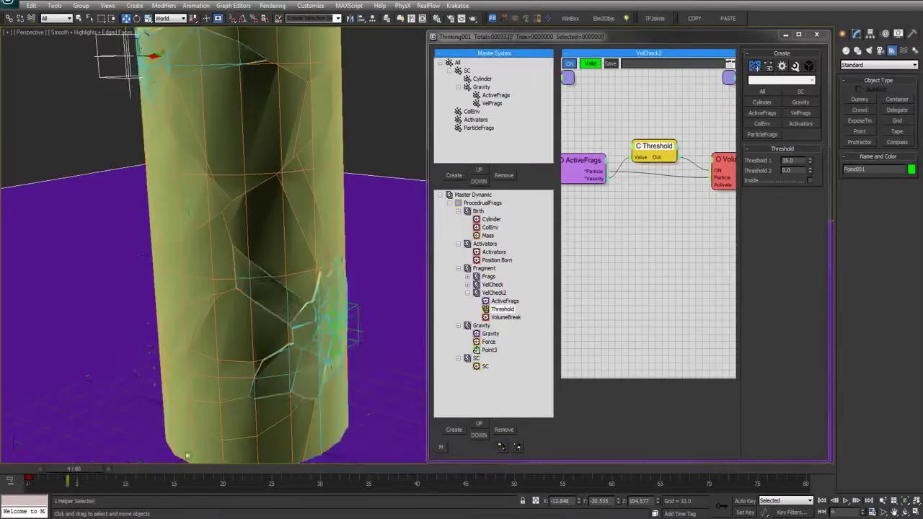
pyautogui.click(494, 292)
pyautogui.click(504, 429)
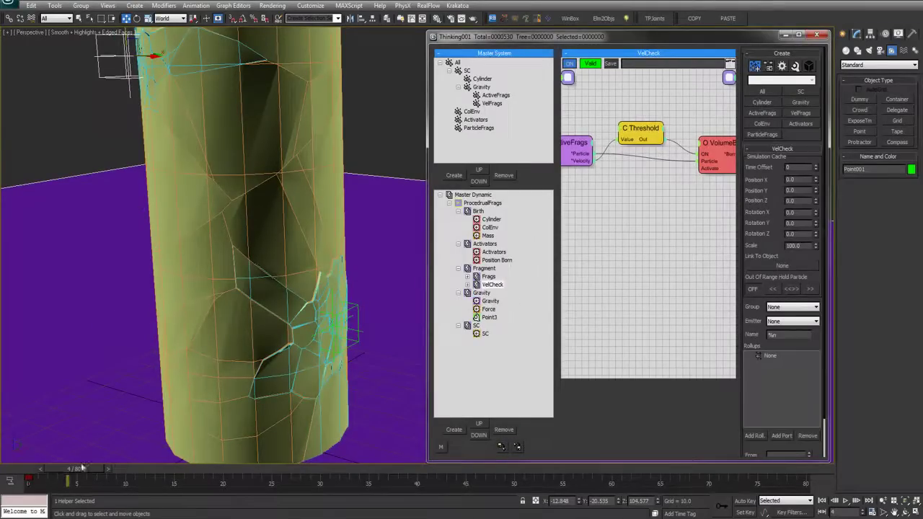
# Return to frame 0 and look over the whole cylinder, toggling wireframe display on and off.
pyautogui.moveTo(101, 469); pyautogui.dragTo(56, 468)
pyautogui.scroll(-2, 245, 337)
pyautogui.scroll(1, 257, 354)
pyautogui.press('/')
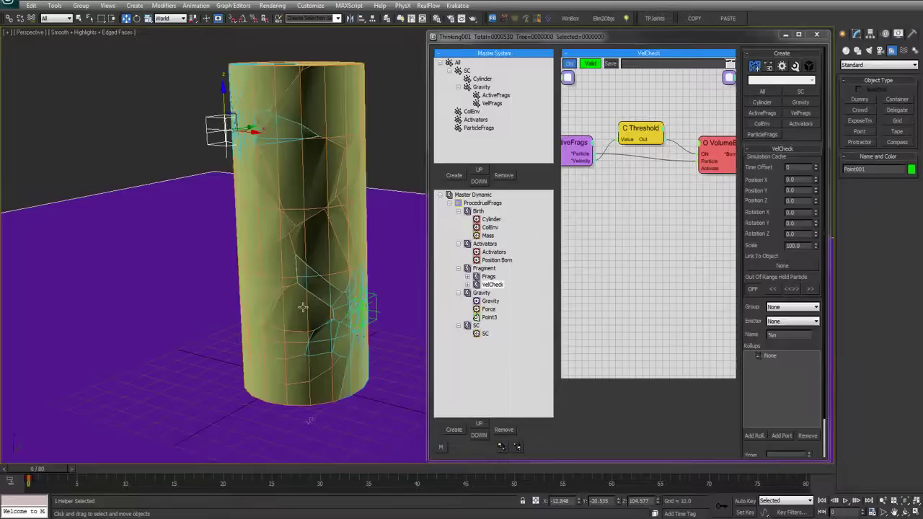
pyautogui.press('F3')
pyautogui.press('Home')
pyautogui.press('F3')
# Create a point helper, align it to the lower activator helper and raise it to the cylinder's top rim at Z about 128.
pyautogui.click(494, 251)
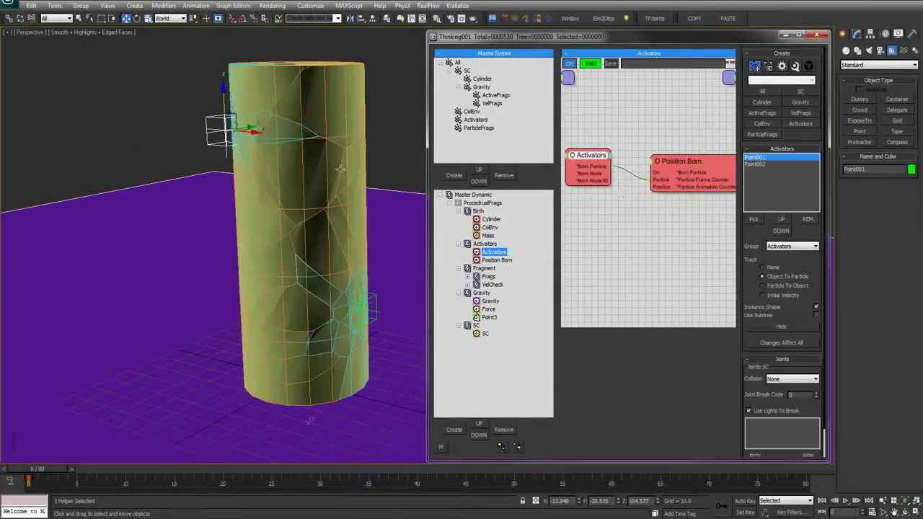
pyautogui.keyDown('alt'); pyautogui.moveTo(339, 185); pyautogui.dragTo(316, 198, button='middle'); pyautogui.keyUp('alt')
pyautogui.keyDown('alt'); pyautogui.moveTo(382, 133); pyautogui.dragTo(360, 135, button='middle'); pyautogui.keyUp('alt')
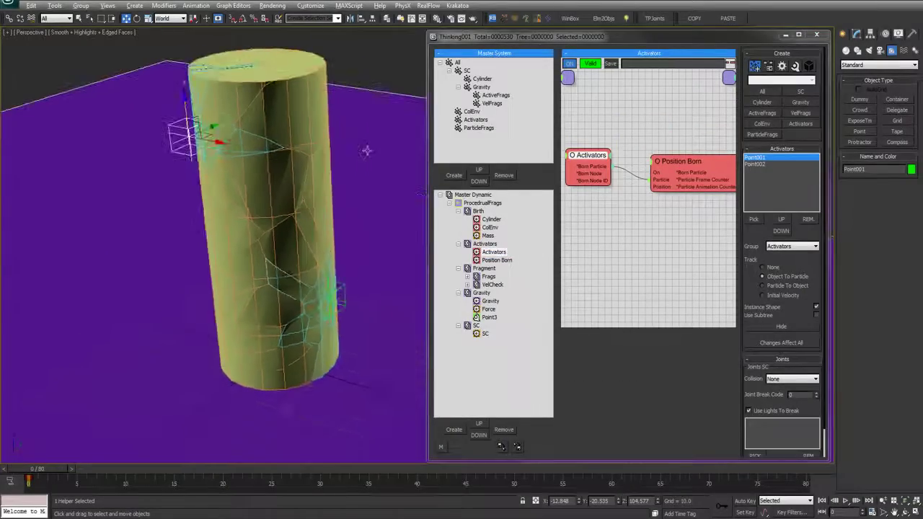
pyautogui.keyDown('ctrl'); pyautogui.rightClick(370, 174); pyautogui.keyUp('ctrl')
pyautogui.click(376, 186)
pyautogui.click(366, 238)
pyautogui.hotkey('shift', 'a')
pyautogui.click(345, 292)
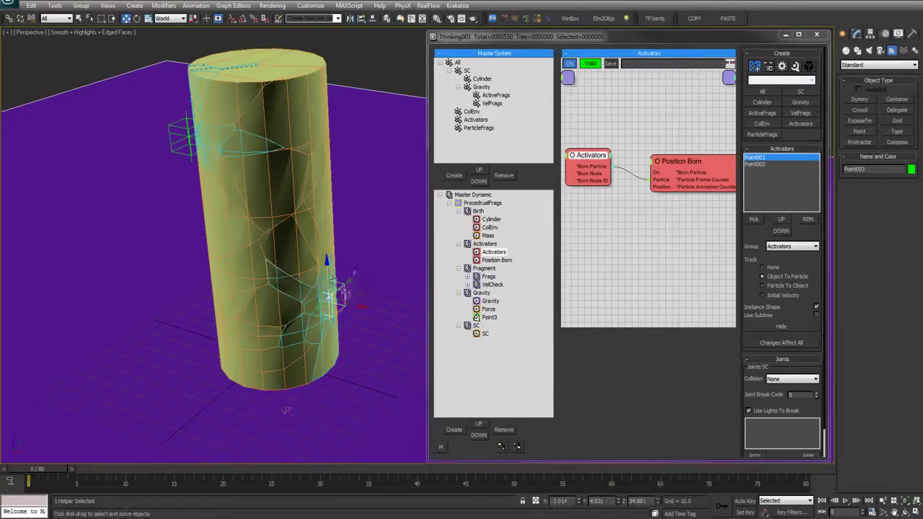
pyautogui.moveTo(328, 276); pyautogui.dragTo(321, 53)
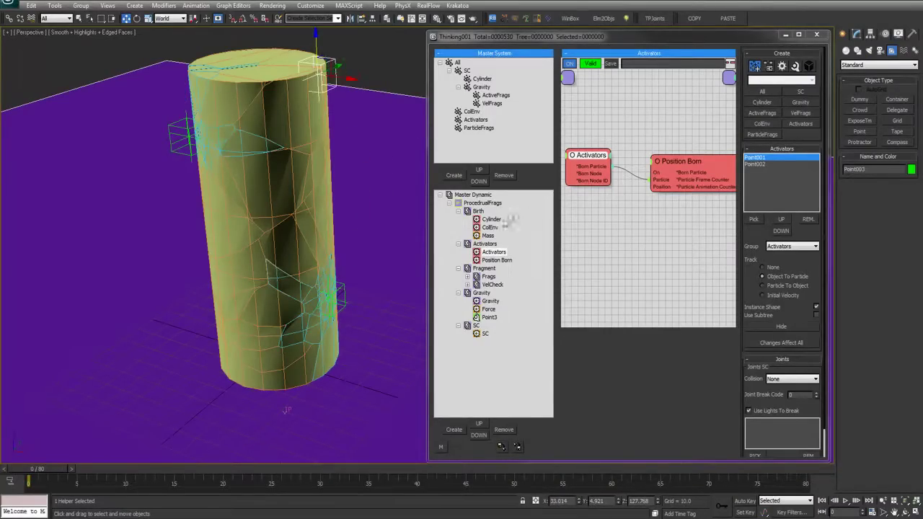
# Switch off the ProcedrualFrags cache playback and add the new point helper to the Activators operator's object list.
pyautogui.rightClick(465, 203)
pyautogui.click(466, 209)
pyautogui.moveTo(592, 156); pyautogui.dragTo(596, 154)
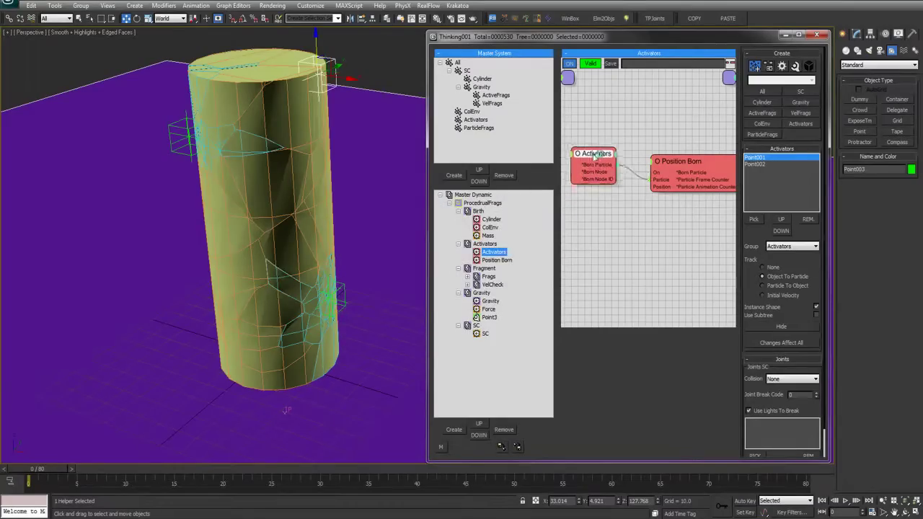
pyautogui.moveTo(675, 121); pyautogui.dragTo(684, 121, button='middle')
pyautogui.click(754, 219)
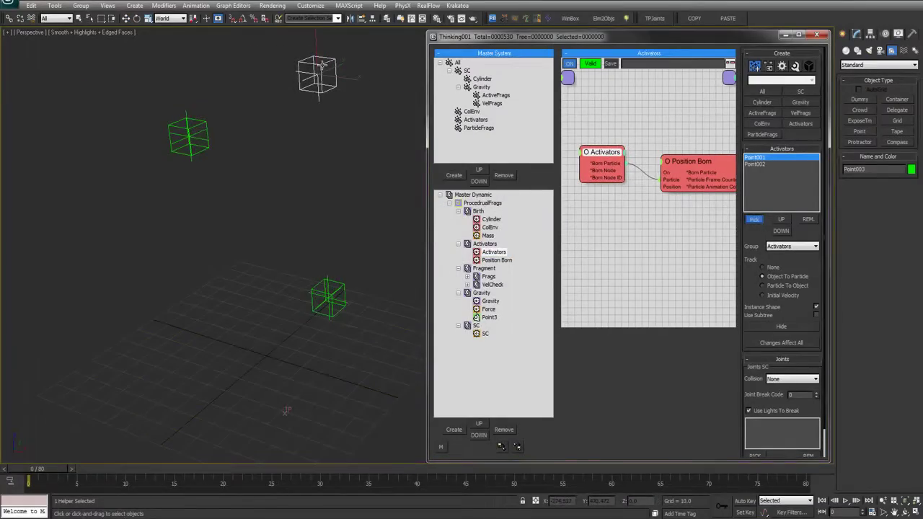
pyautogui.click(325, 95)
# Move the new point helper down to Z about 91 beside the cylinder, replay the simulation and examine the fragments without edged faces.
pyautogui.keyDown('alt'); pyautogui.moveTo(295, 120); pyautogui.dragTo(296, 143, button='middle'); pyautogui.keyUp('alt')
pyautogui.moveTo(335, 83); pyautogui.dragTo(347, 121)
pyautogui.keyDown('alt'); pyautogui.moveTo(348, 119); pyautogui.dragTo(372, 95, button='middle'); pyautogui.keyUp('alt')
pyautogui.press('/')
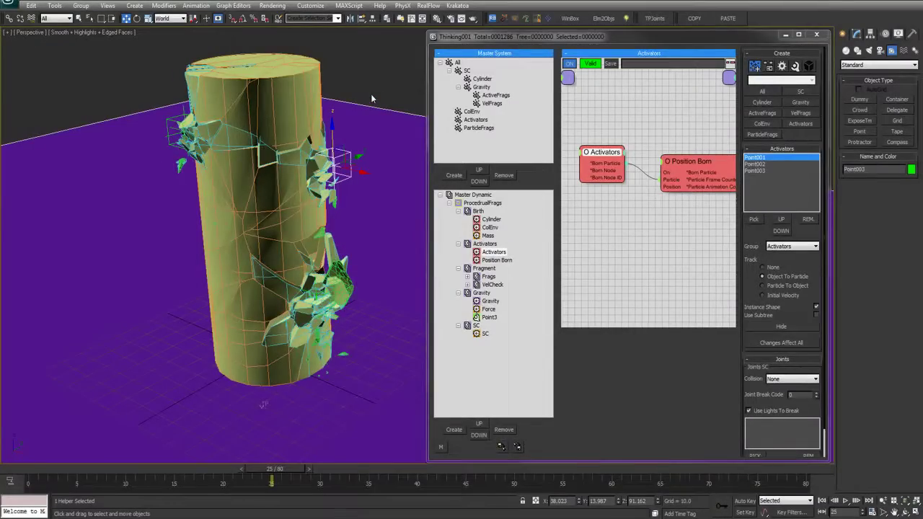
pyautogui.press('F4')
pyautogui.keyDown('alt'); pyautogui.moveTo(344, 260); pyautogui.dragTo(359, 189, button='middle'); pyautogui.keyUp('alt')
pyautogui.press('q')
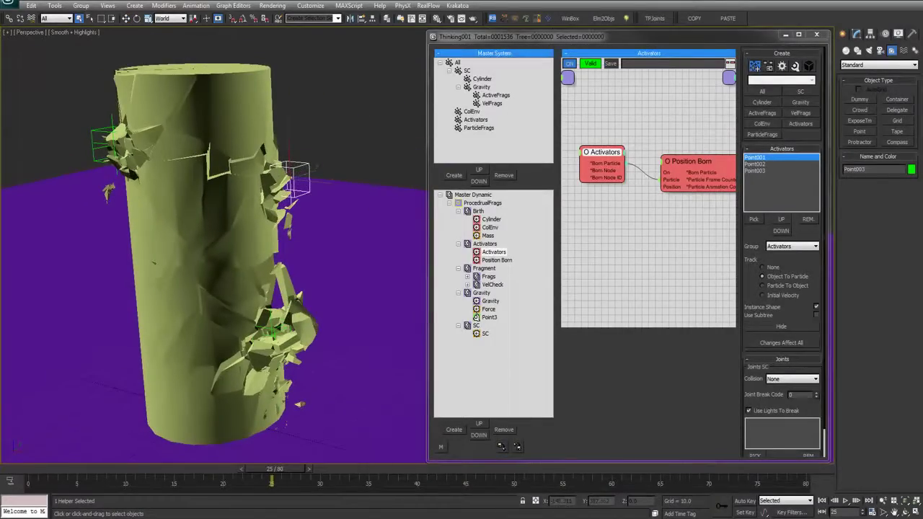